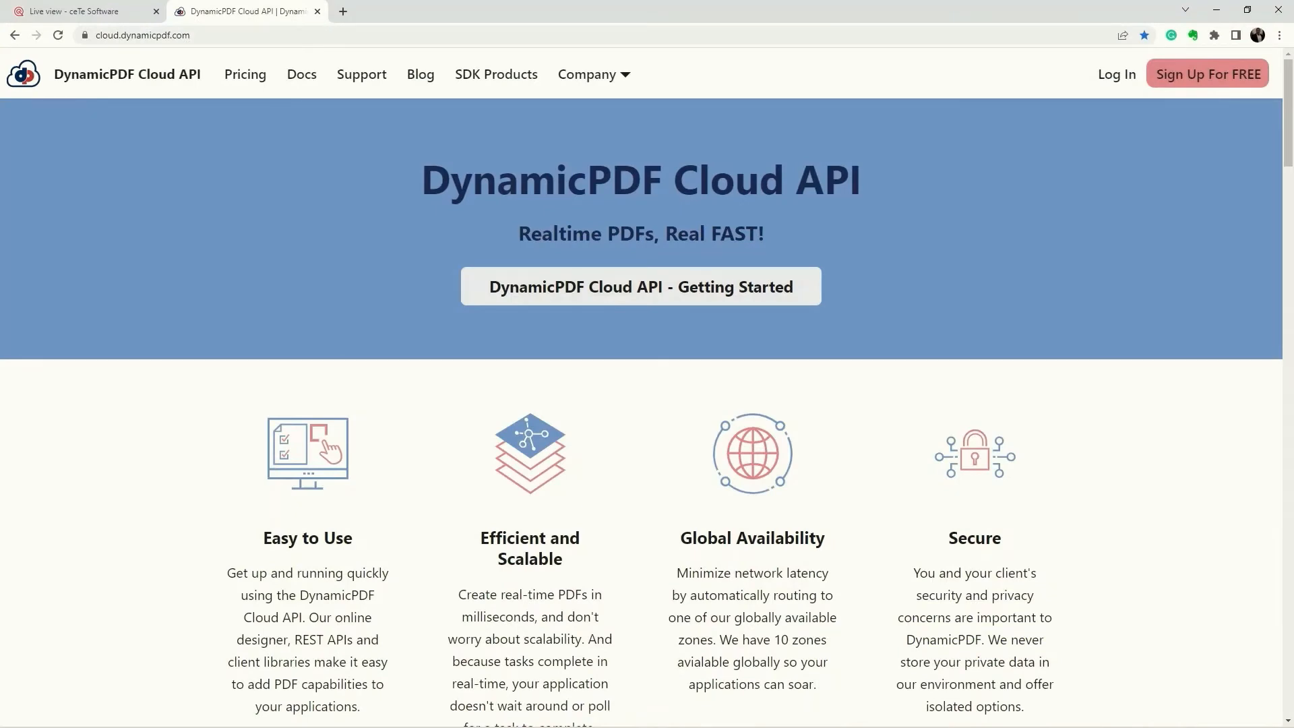
- Look through the DynamicPDF Cloud API home page, covering its key features, client libraries, customers and Easy to Use section
scroll(641, 412, down, 1)
scroll(641, 412, down, 2)
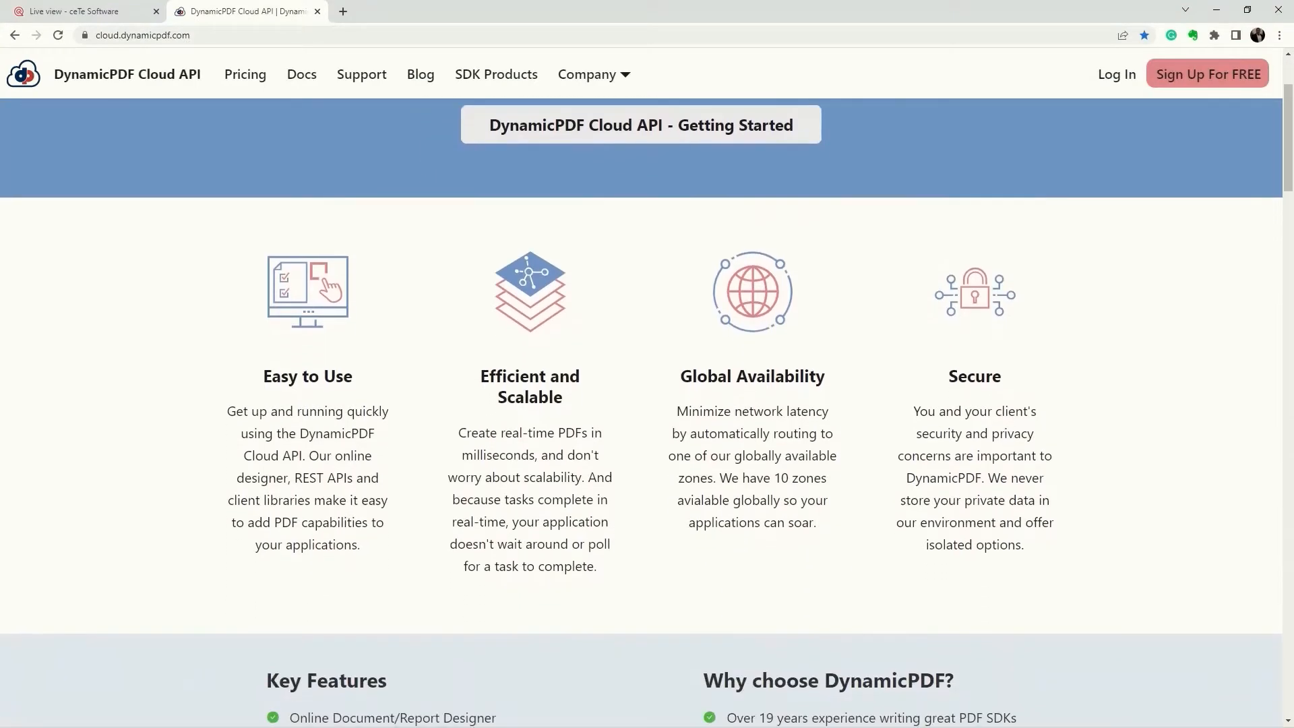
scroll(641, 412, down, 3)
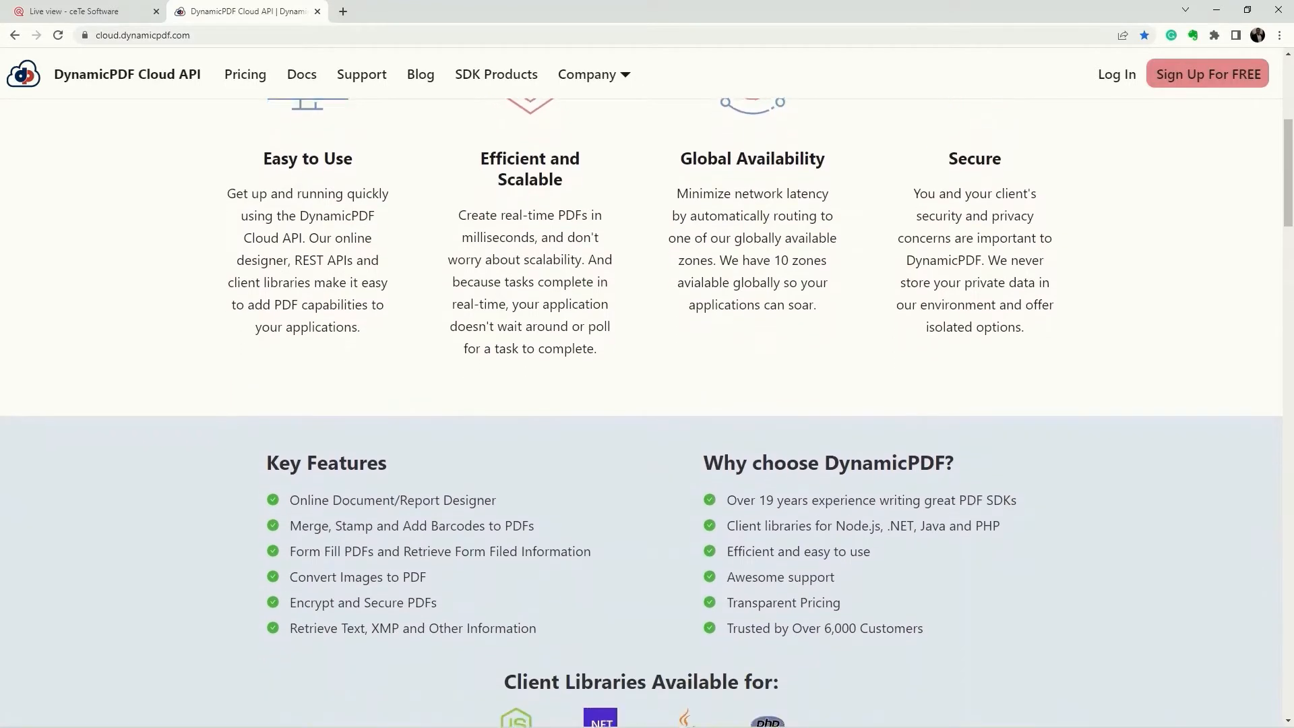
scroll(641, 413, down, 4)
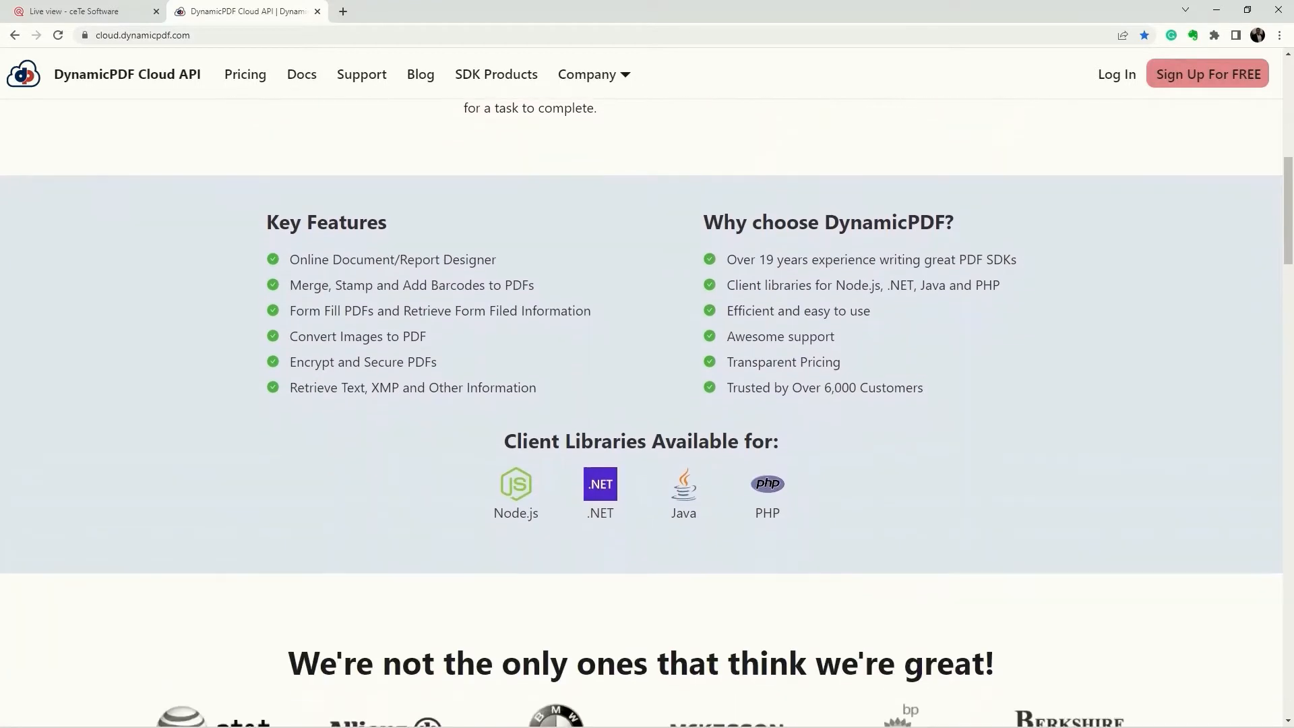
scroll(641, 412, down, 1)
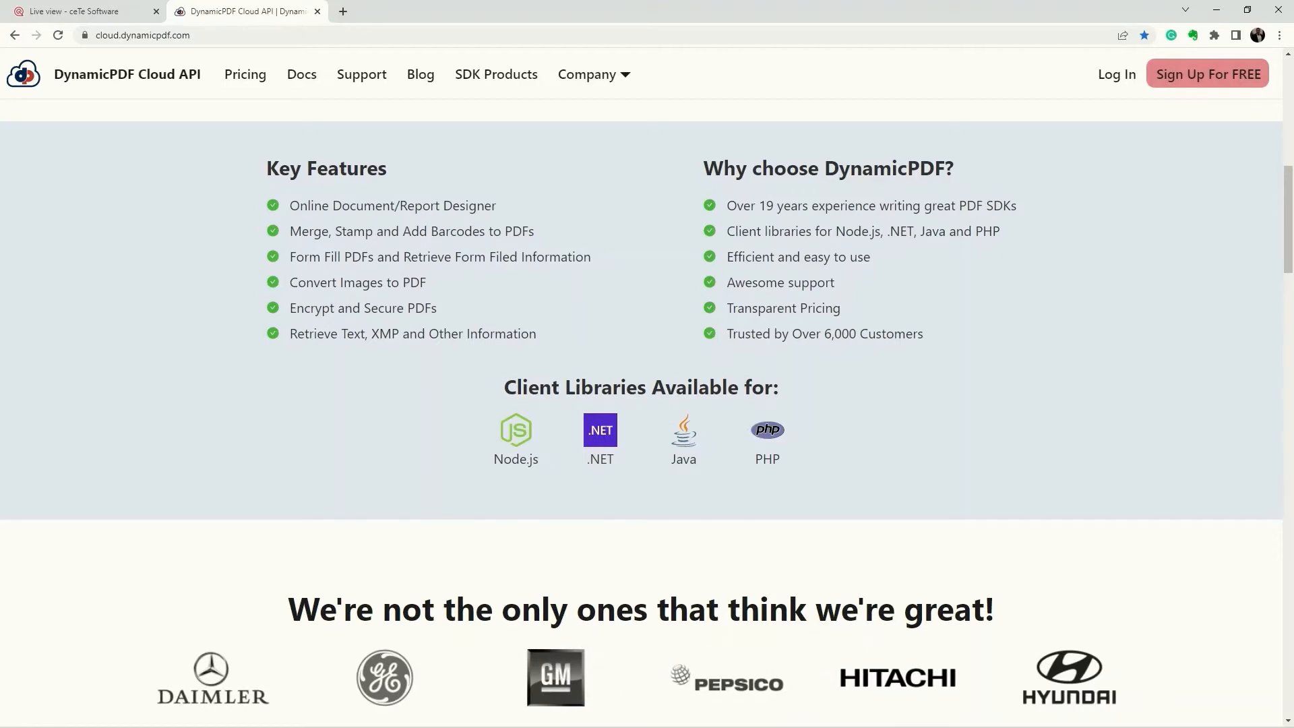
scroll(642, 405, down, 2)
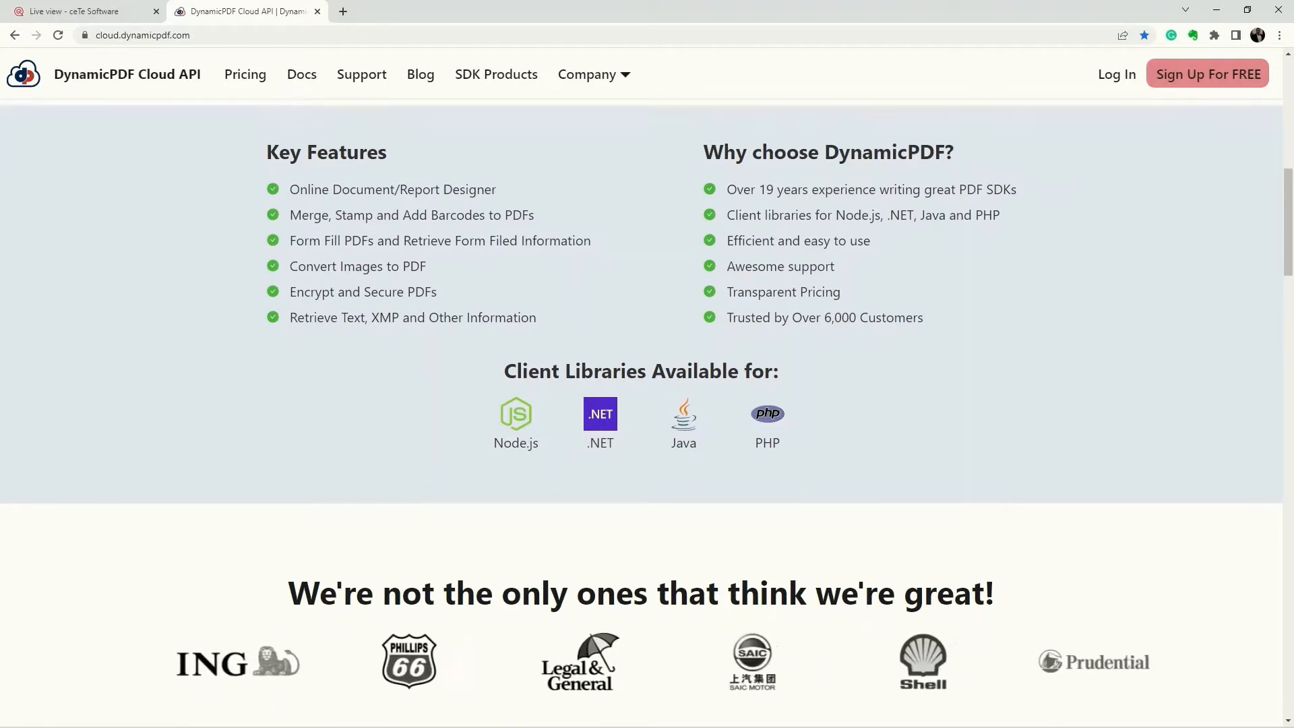
scroll(642, 405, down, 4)
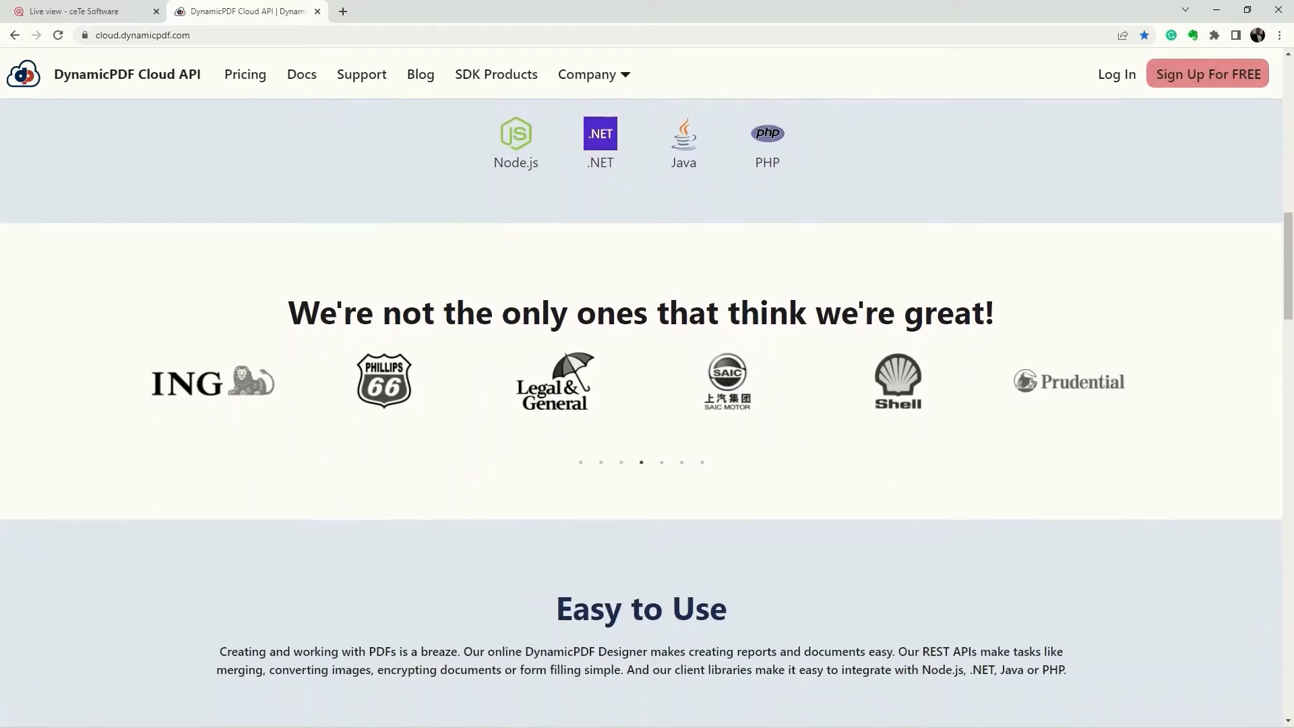
scroll(641, 405, down, 4)
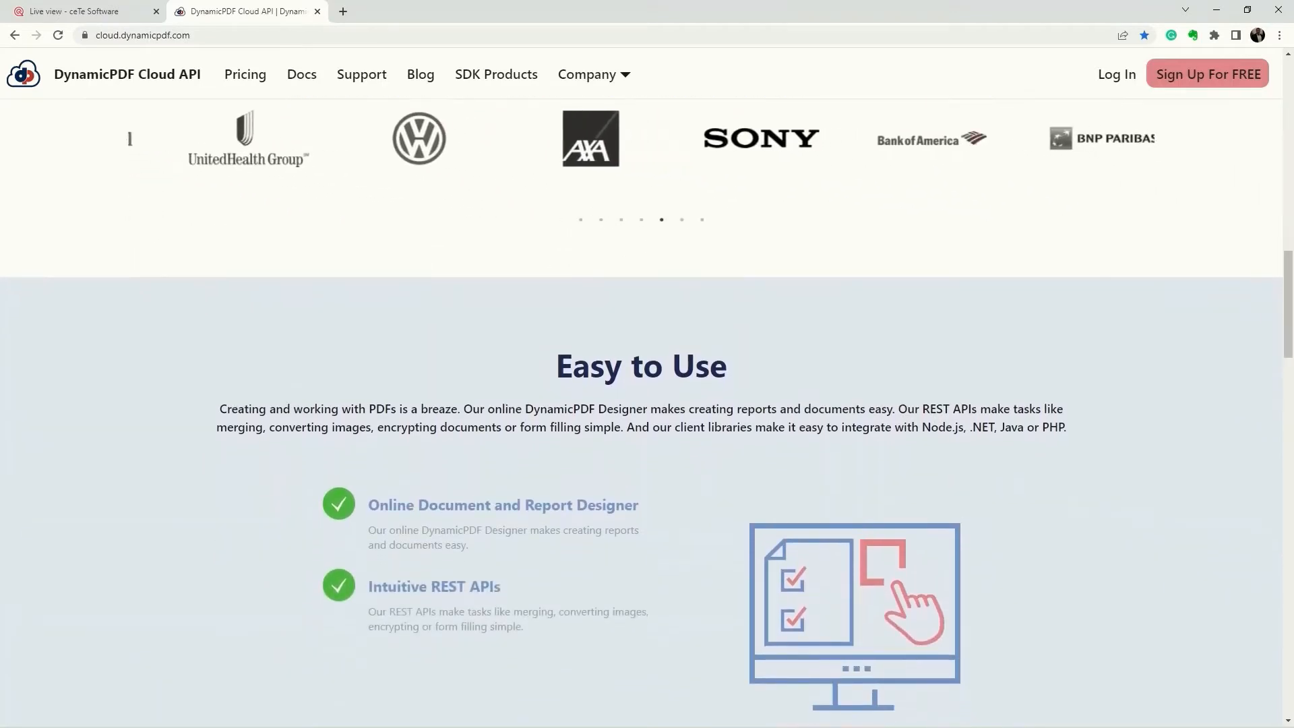
scroll(641, 405, down, 3)
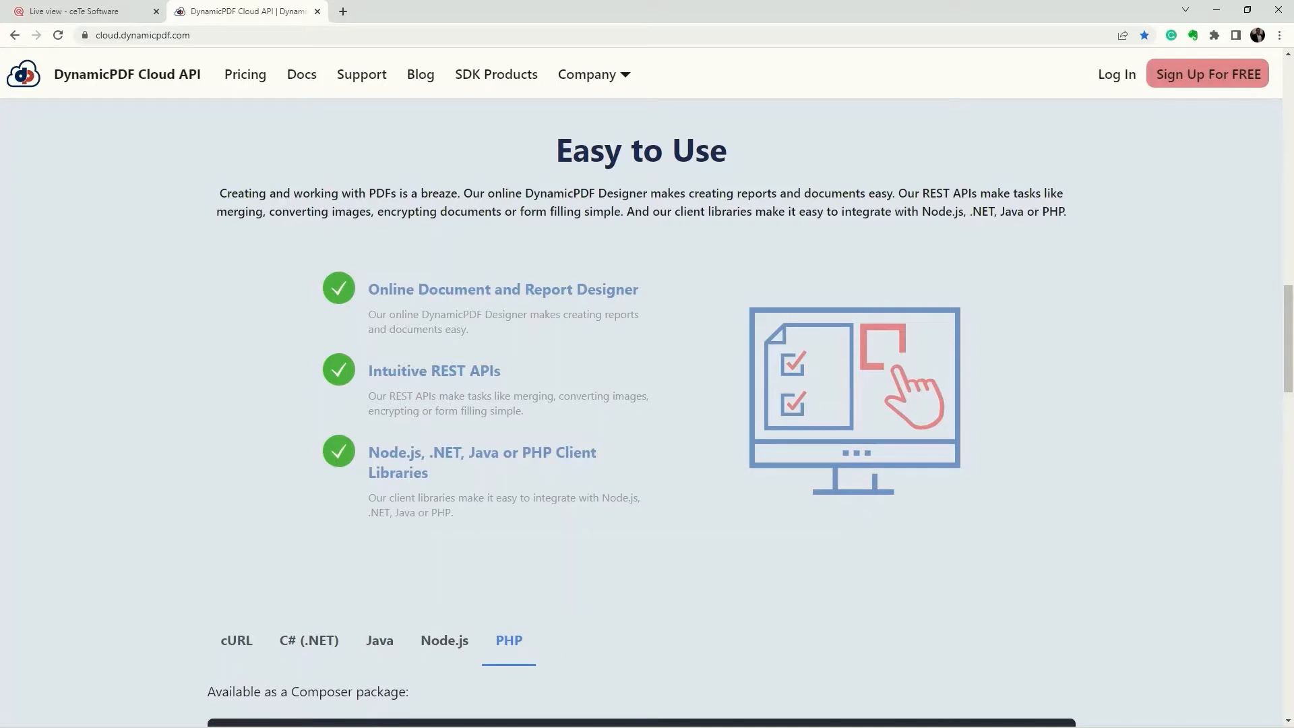
- View the PDF merging code samples for cURL, C# (.NET), Java, Node.js and PHP in turn
scroll(642, 413, down, 4)
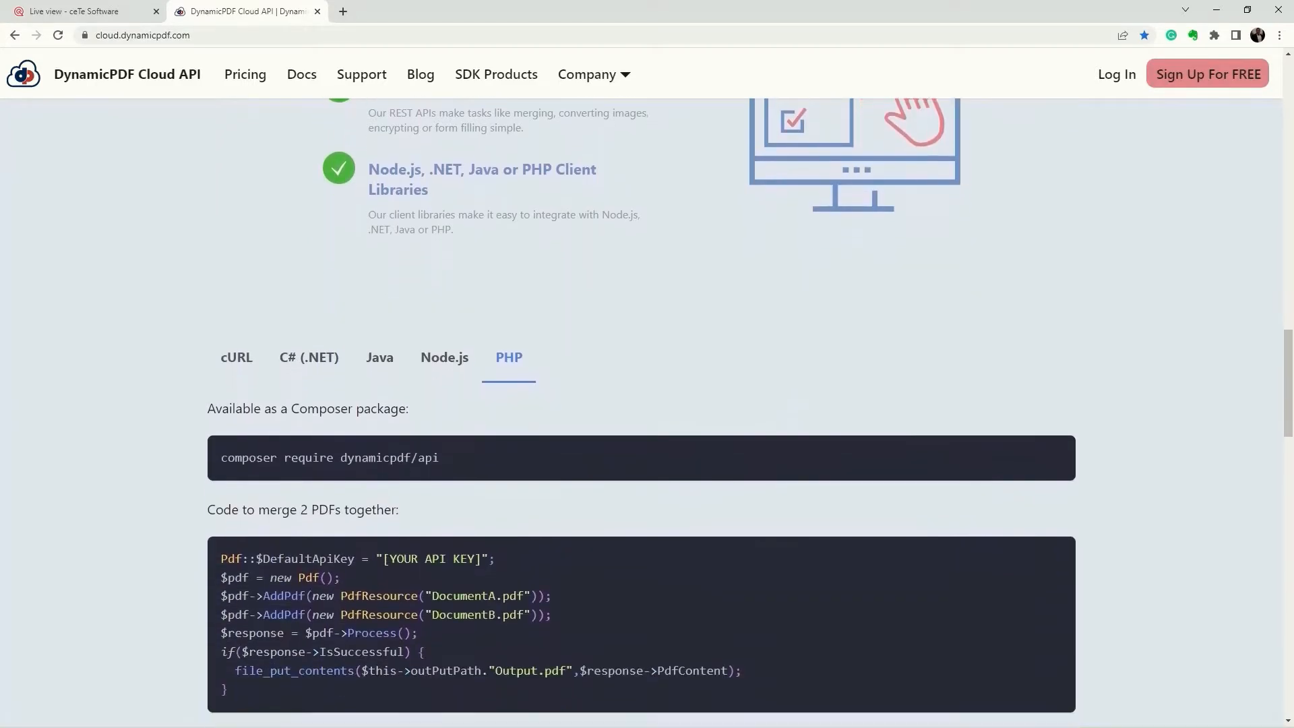
scroll(642, 412, down, 2)
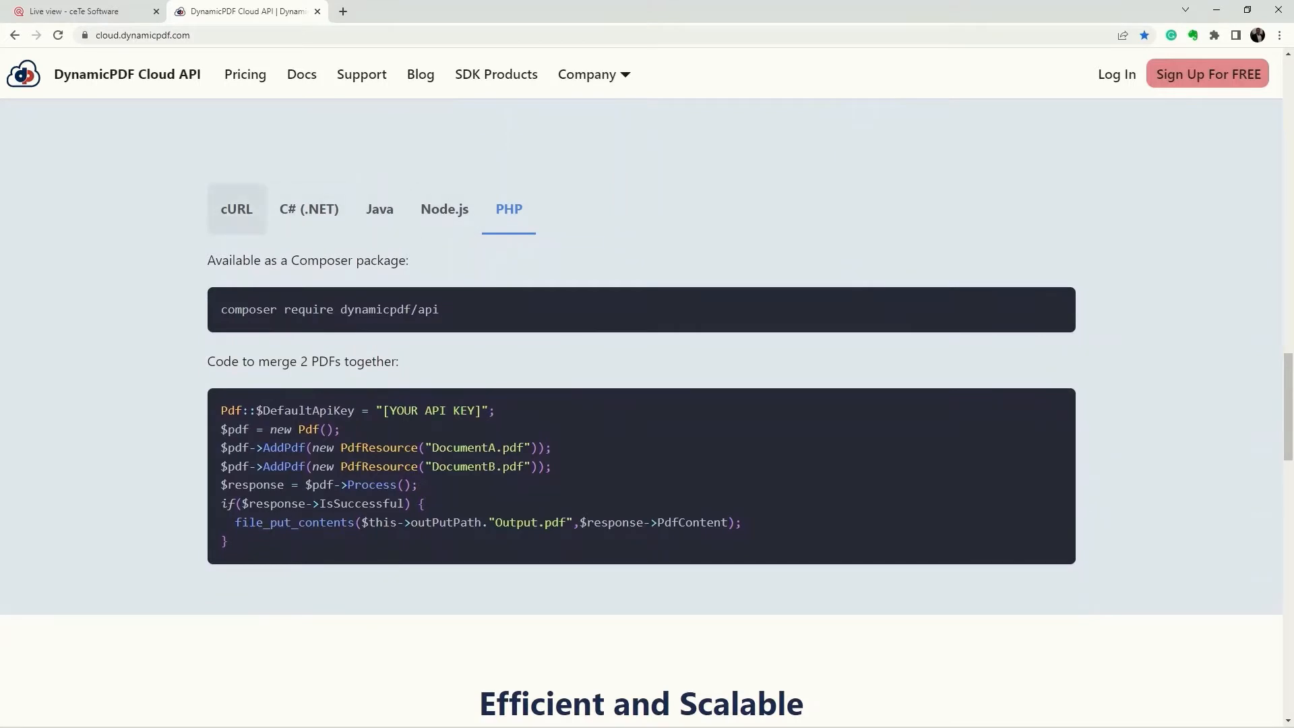
click(237, 209)
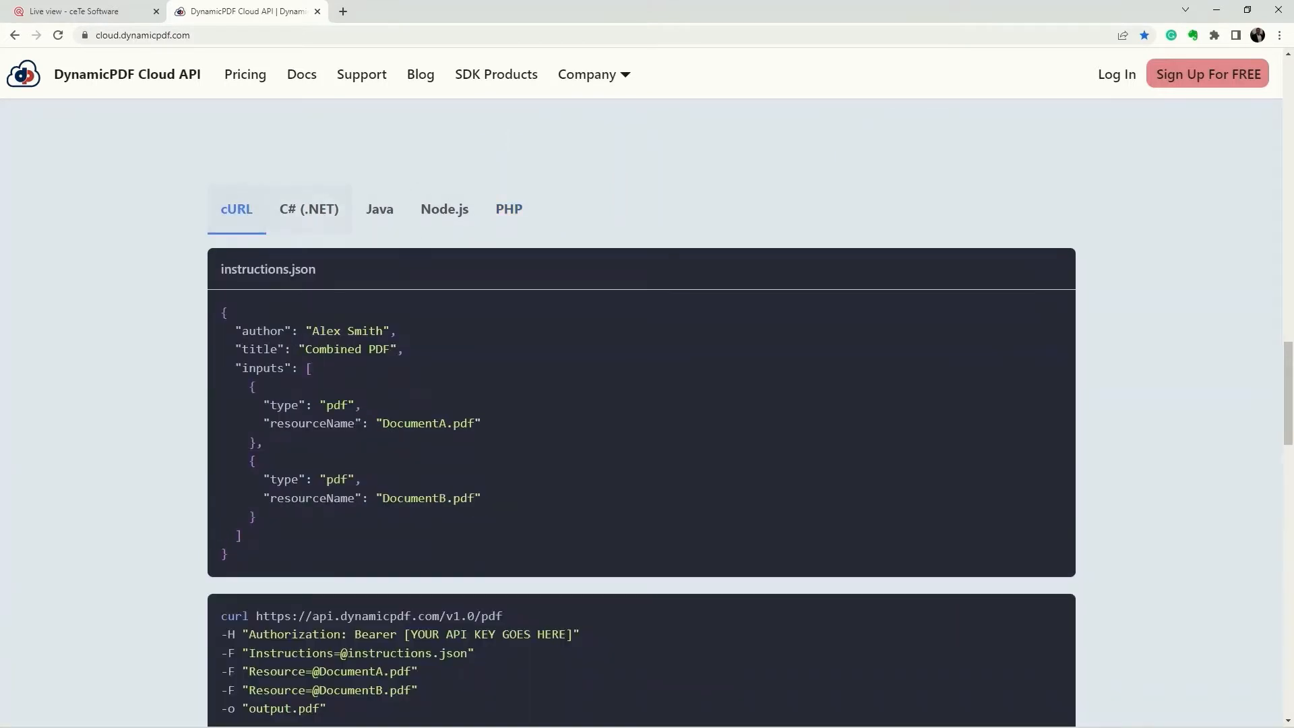
click(309, 209)
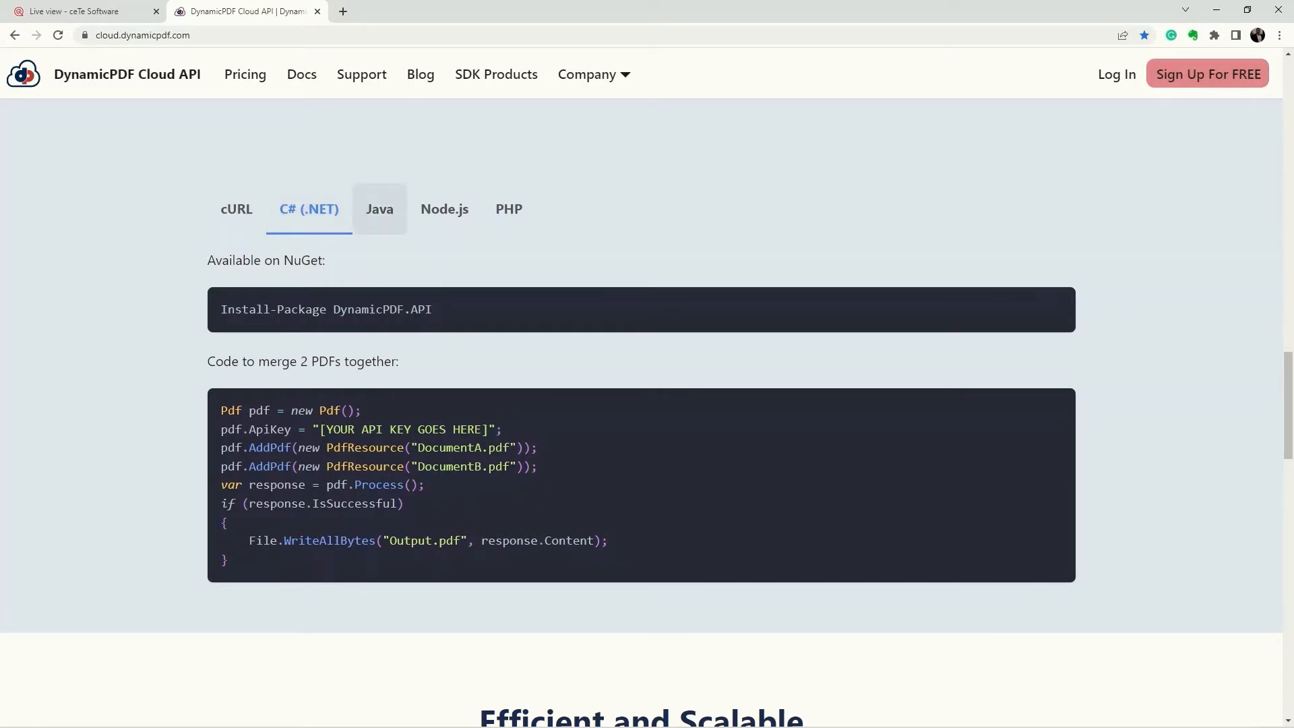
click(380, 209)
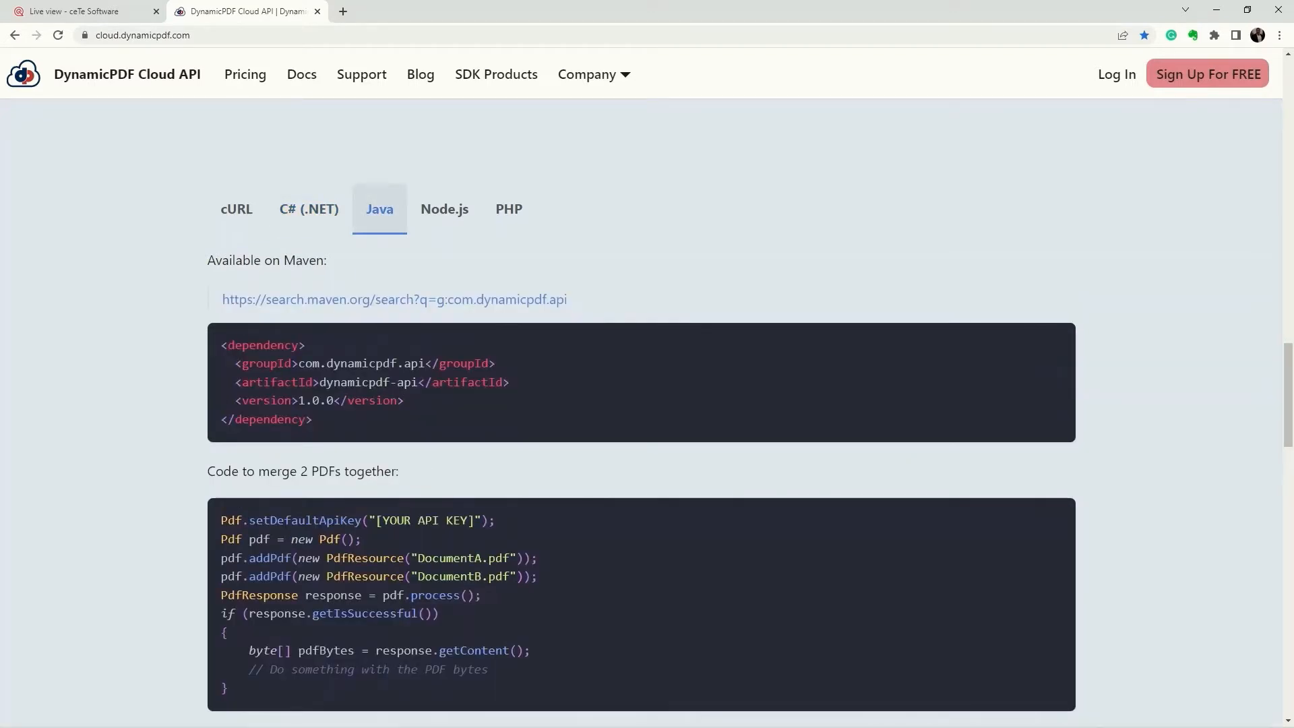
click(444, 209)
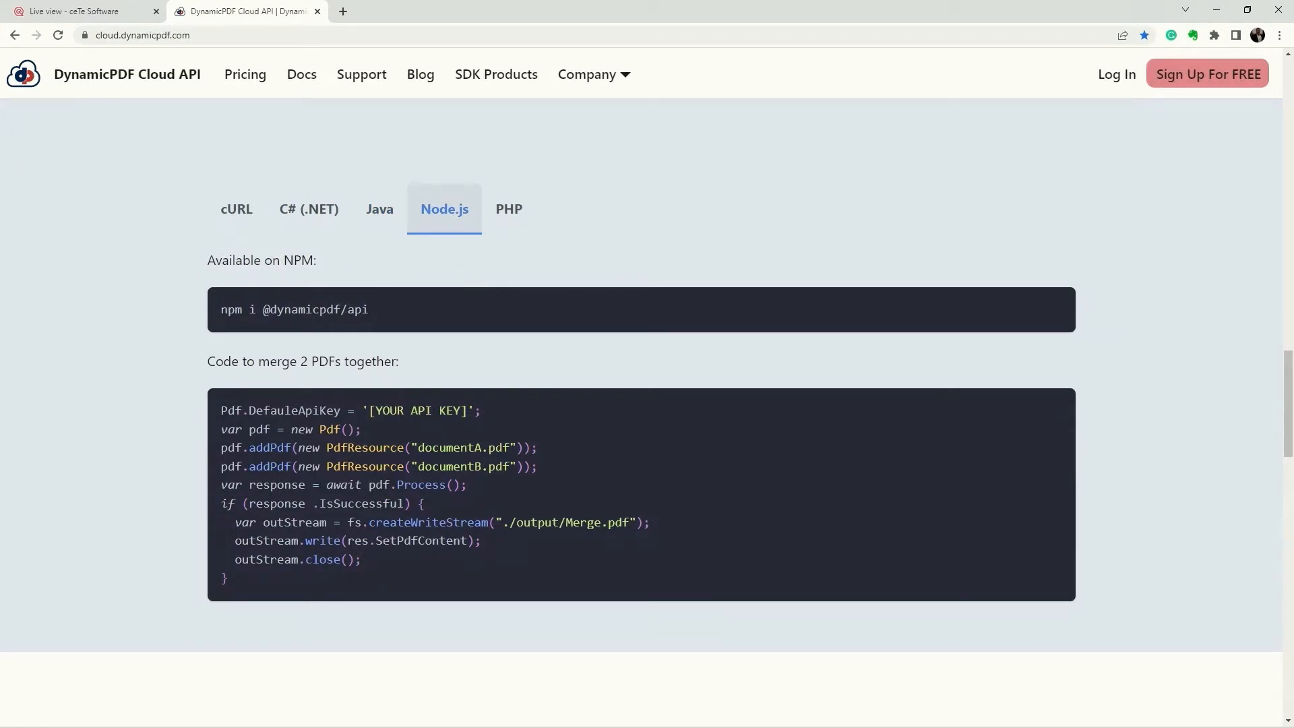
click(509, 209)
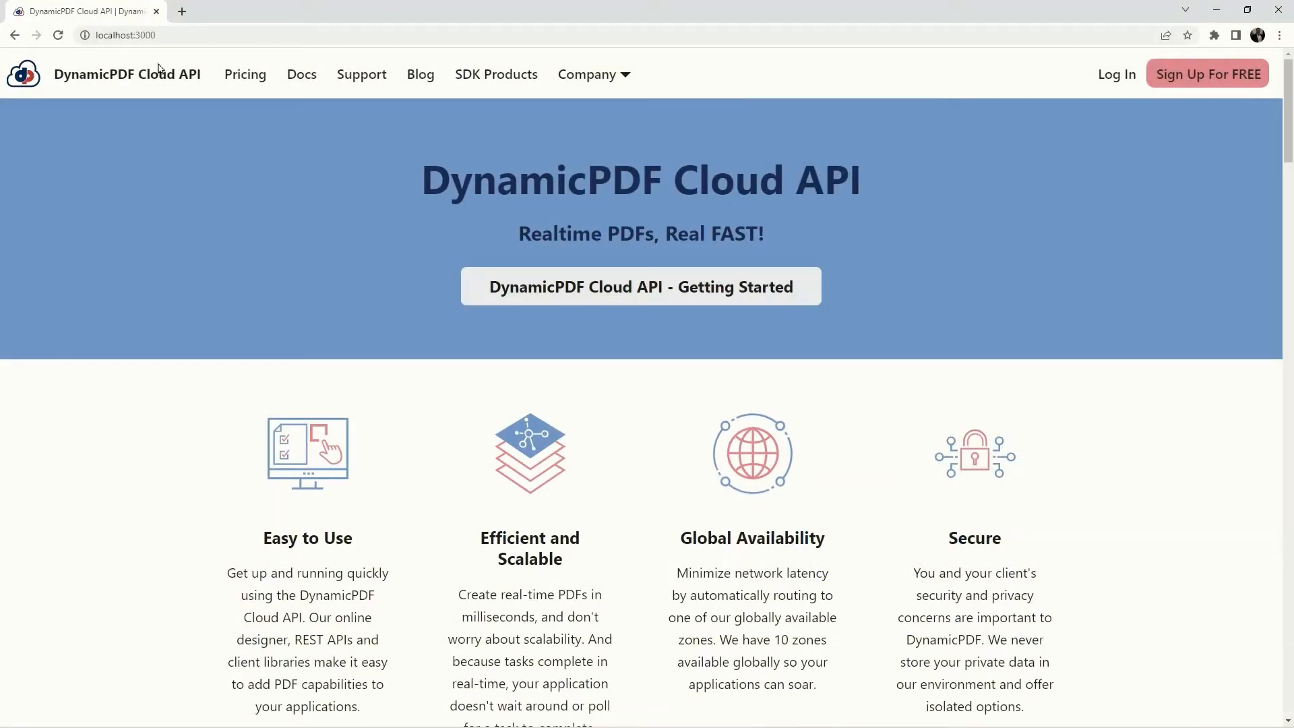
- Open the Designer tutorial "Create a Report Using a Template" in the documentation and go to its Required Resources section
click(301, 80)
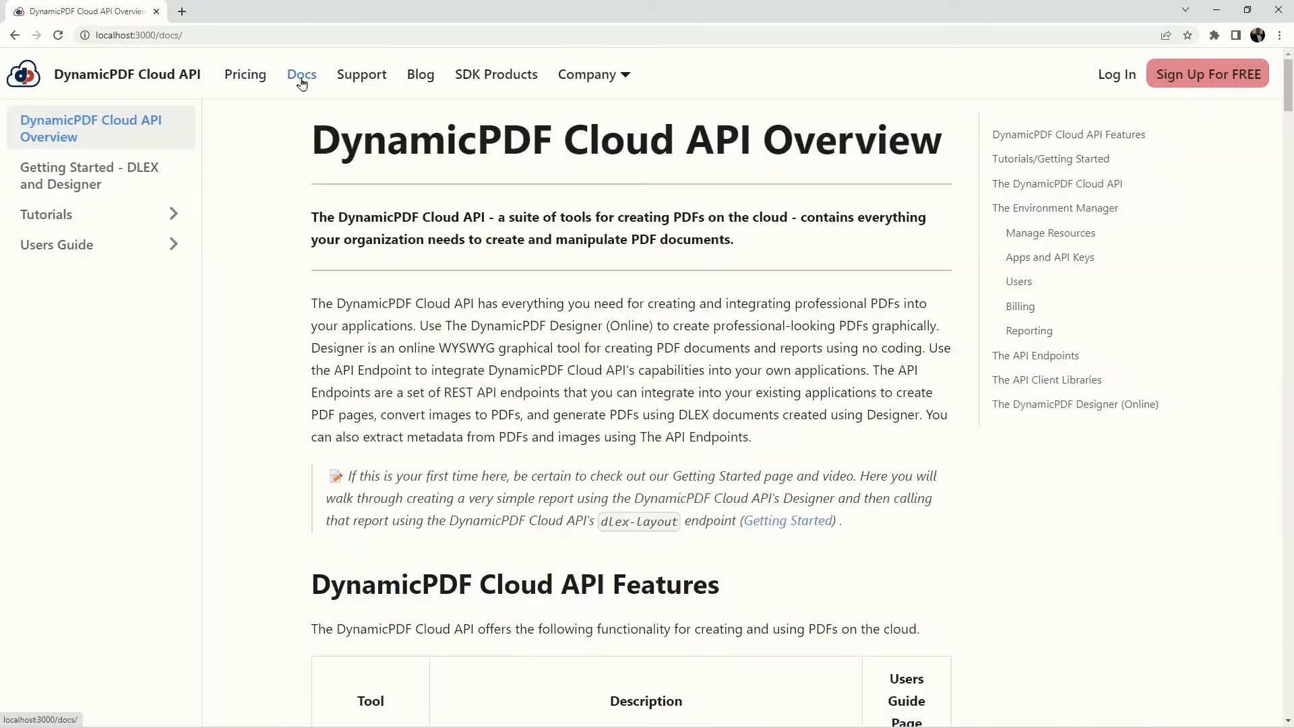
click(61, 215)
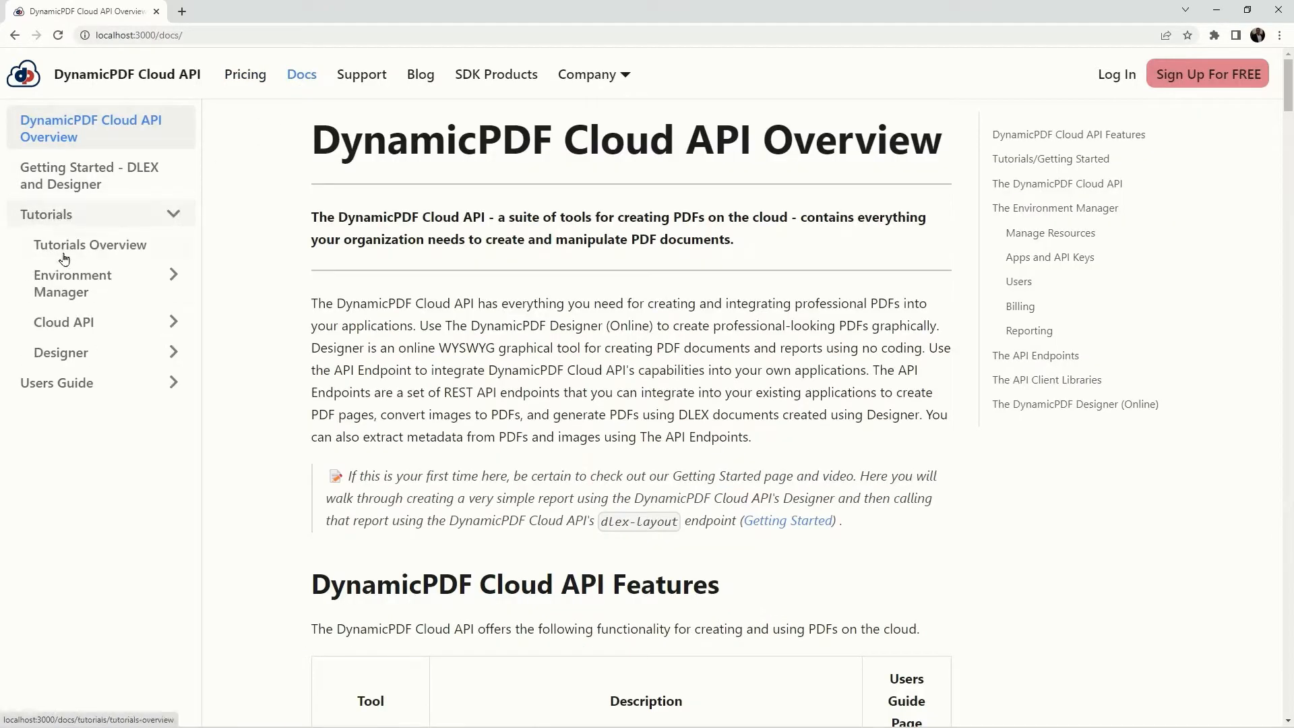
click(76, 361)
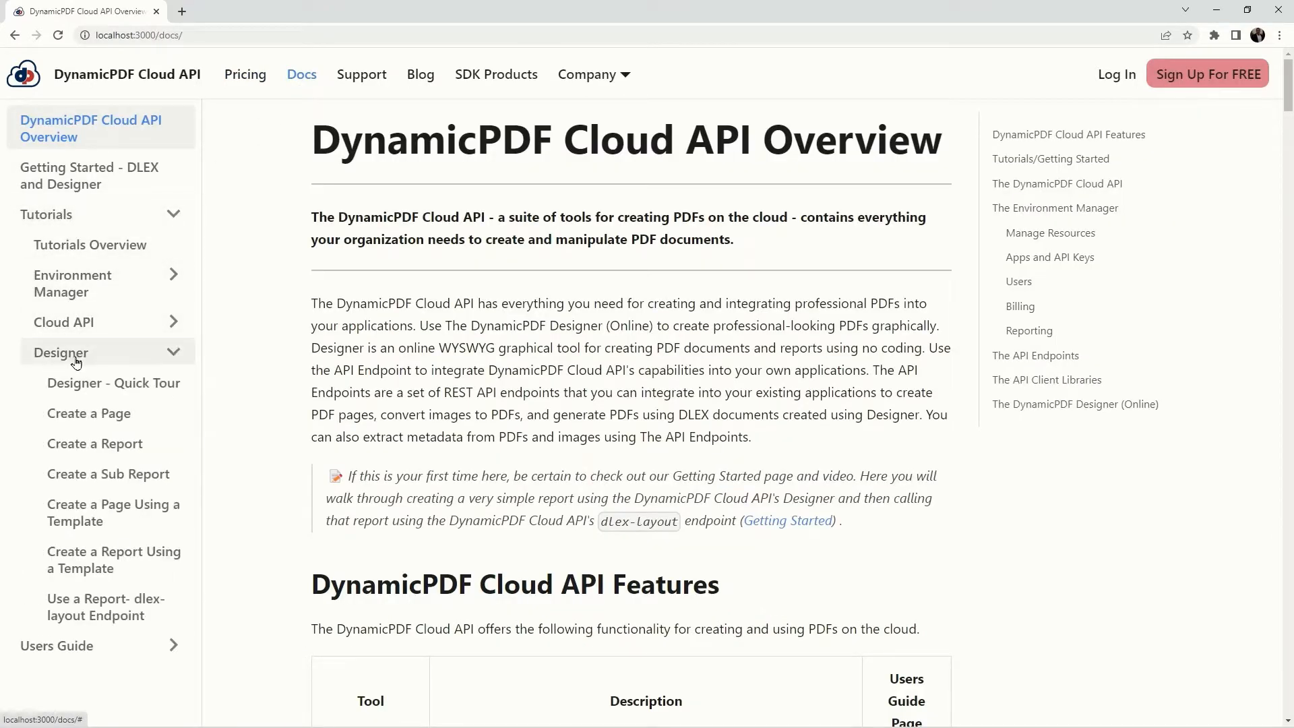
click(61, 562)
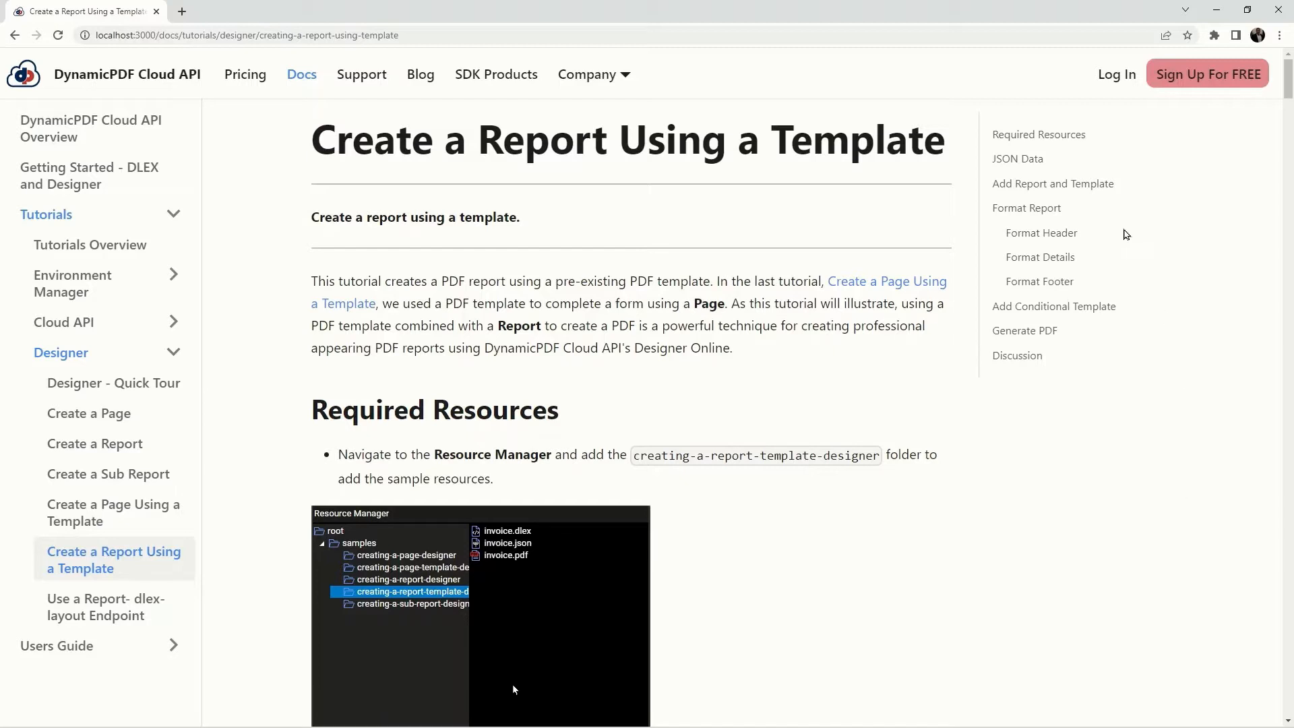
click(1056, 138)
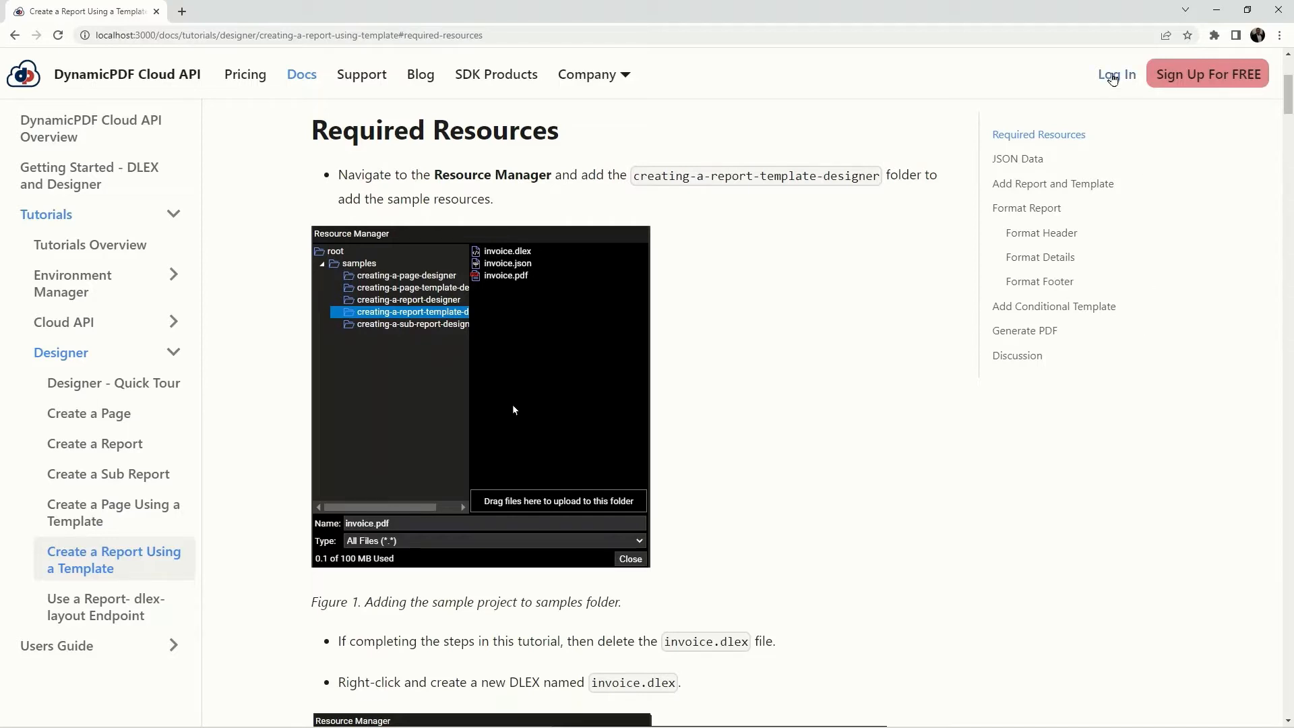
- Log in to the DynamicPDF Cloud API account with the saved credentials and open the Resource Manager
click(1113, 78)
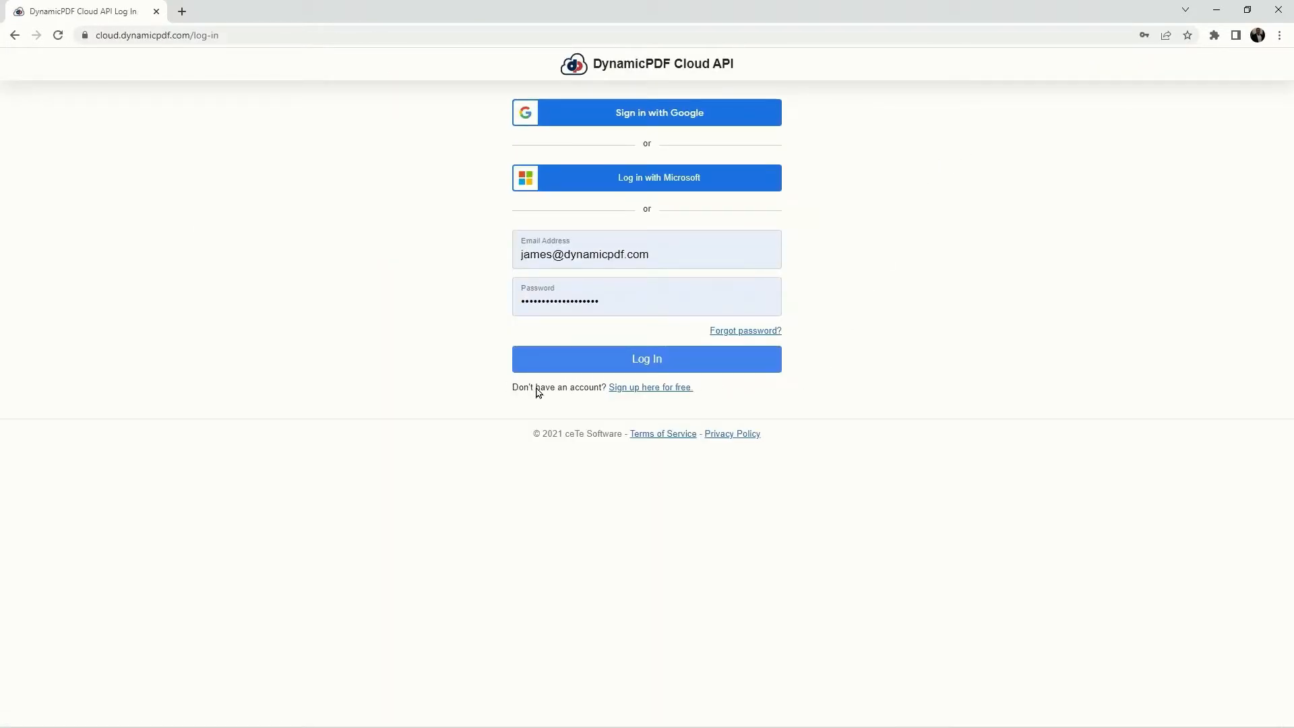
click(637, 359)
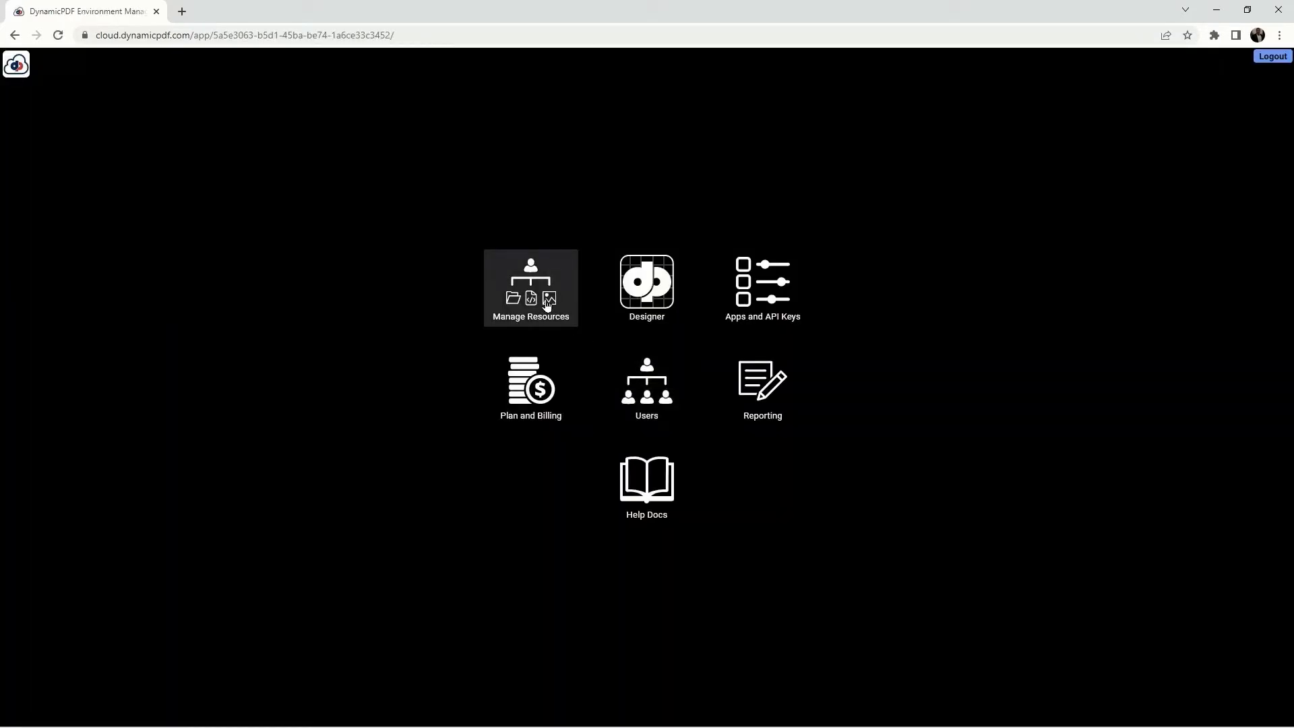
click(533, 289)
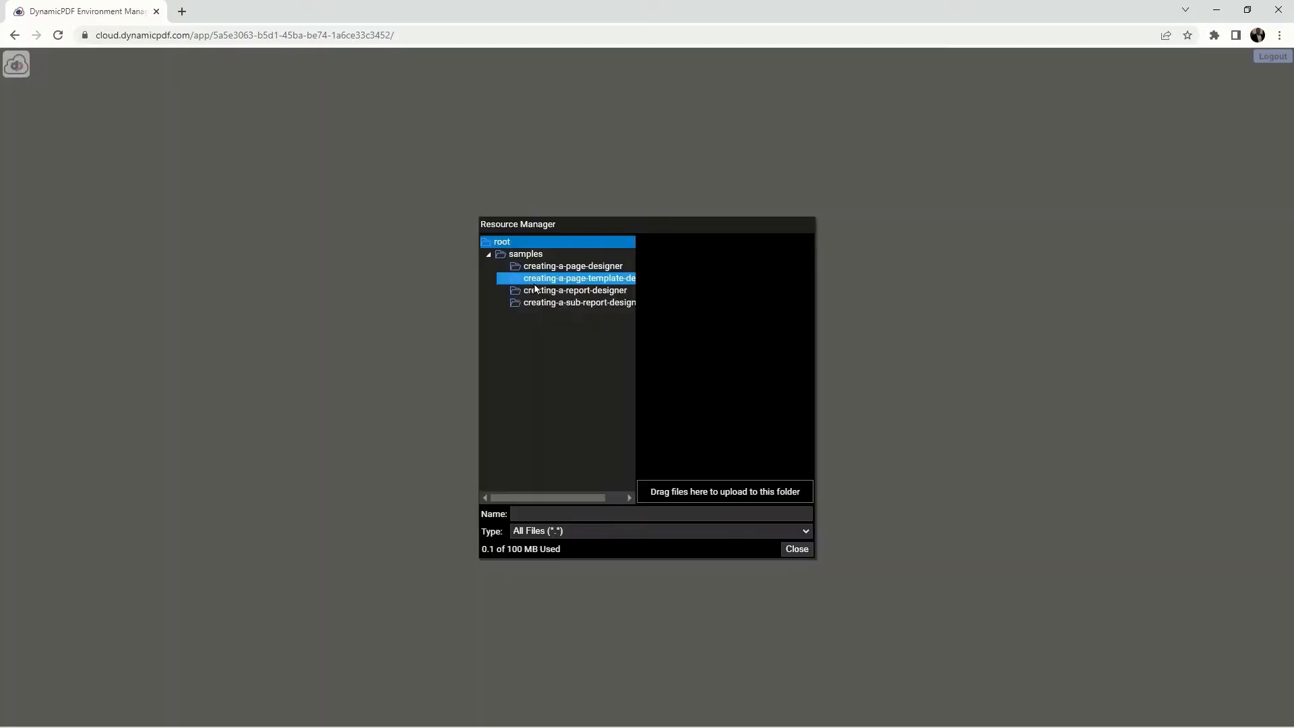
- Add the "Create a Report Using a Template (Designer Tutorial)" sample to the samples folder
click(530, 255)
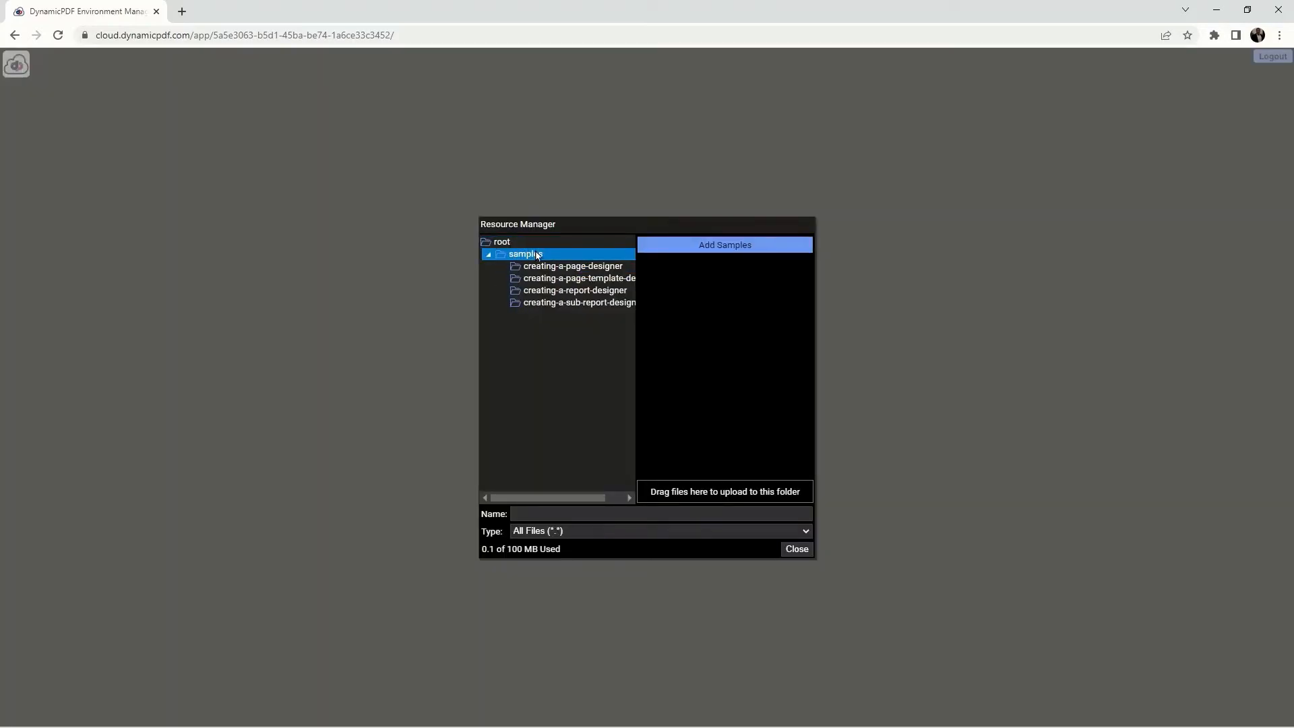
click(737, 246)
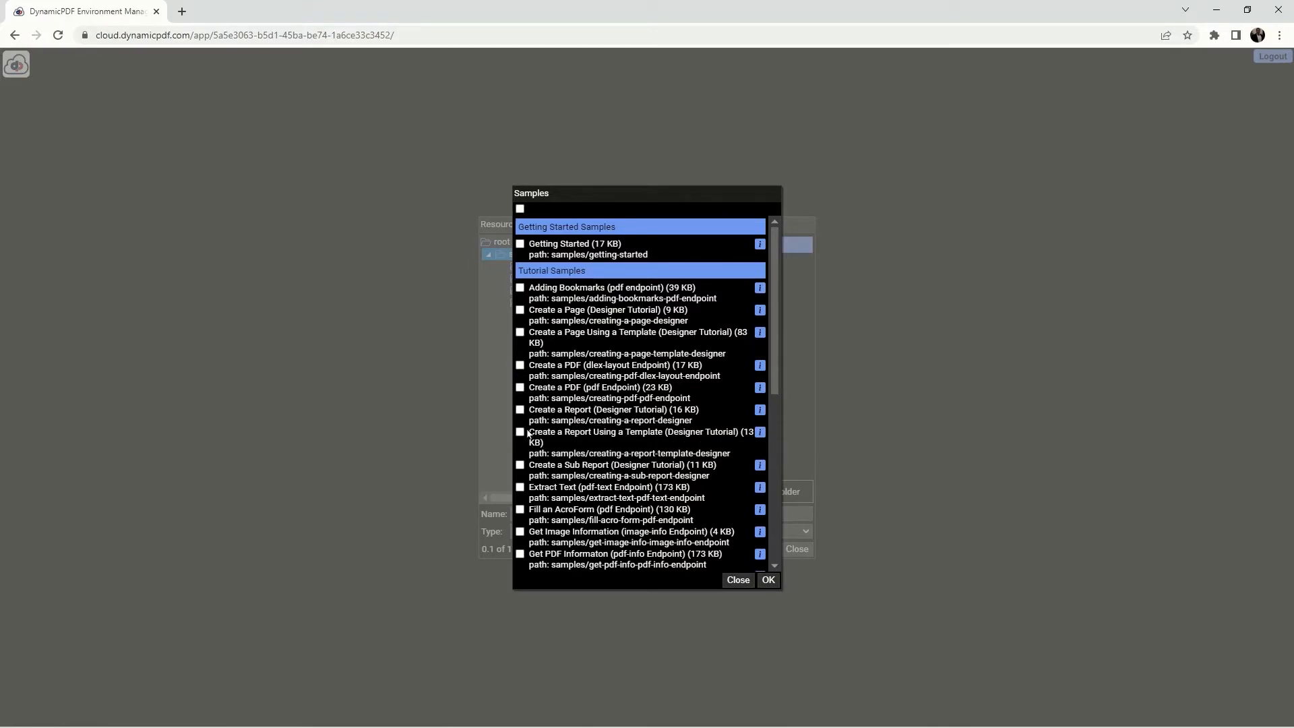
click(768, 580)
- Open the creating-a-report-template-designer folder under samples to list its files
click(592, 303)
click(581, 314)
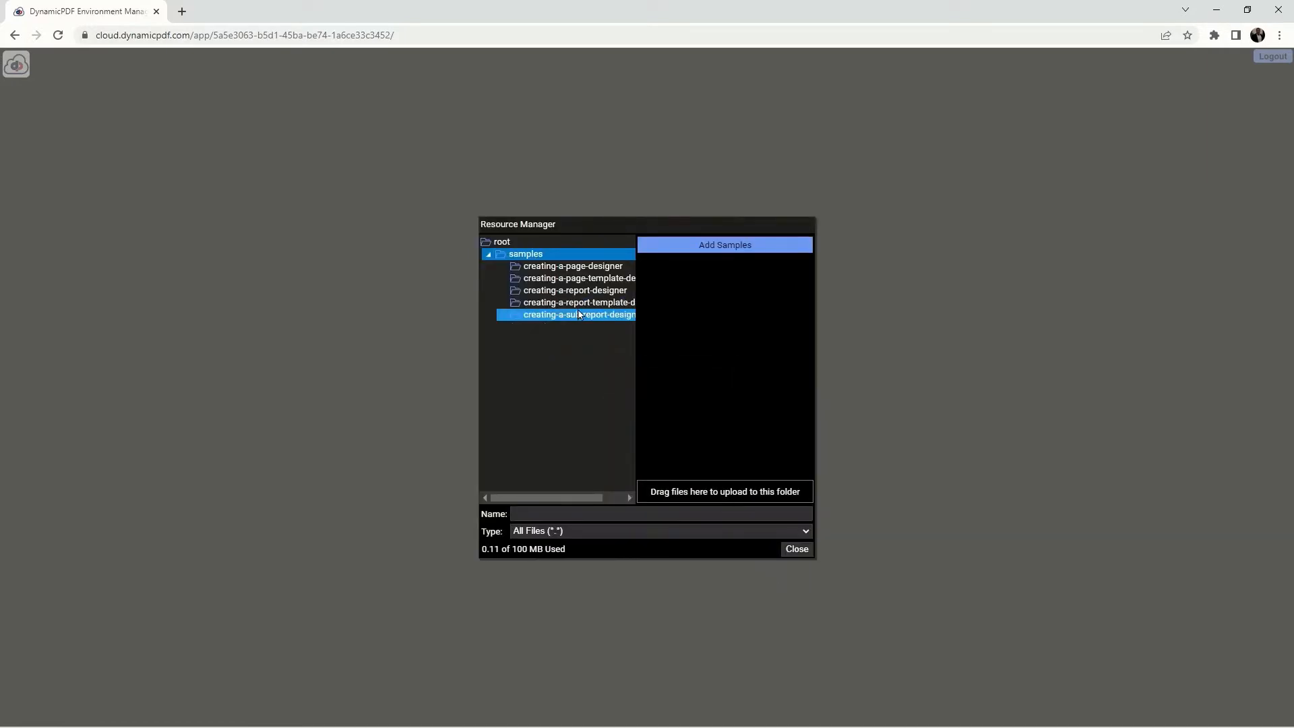
click(580, 303)
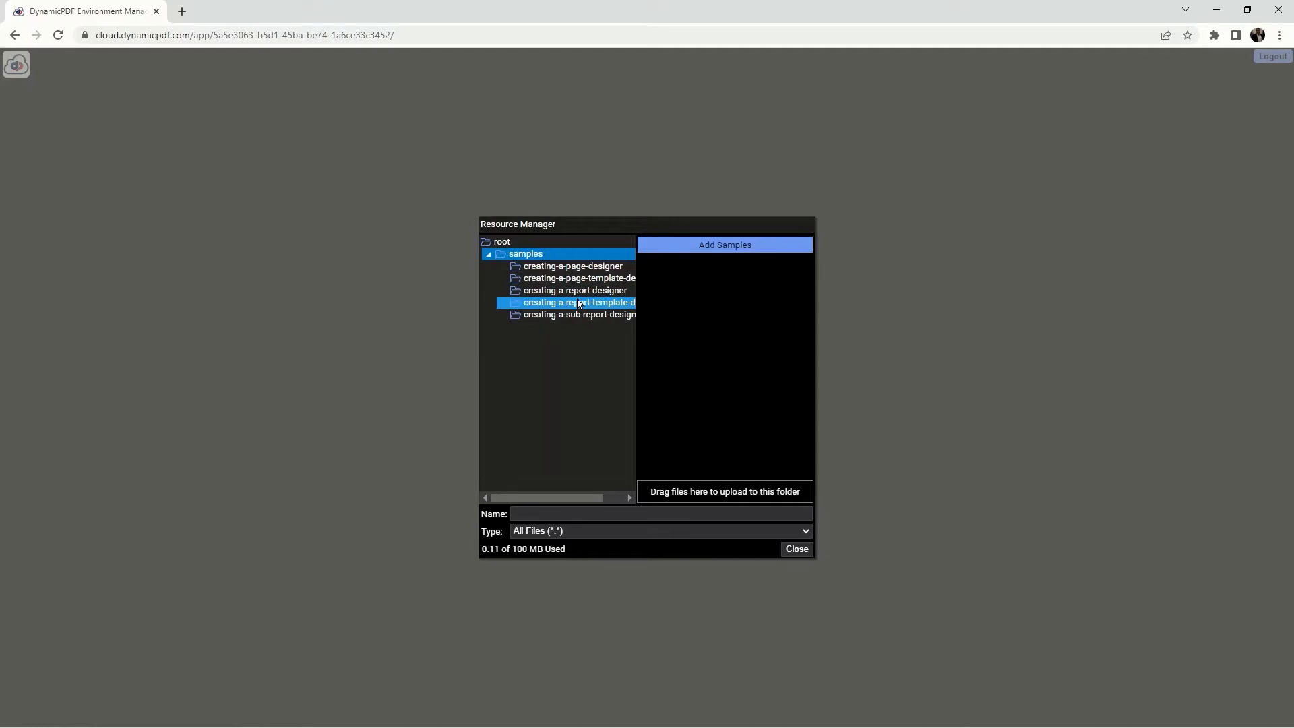
click(580, 304)
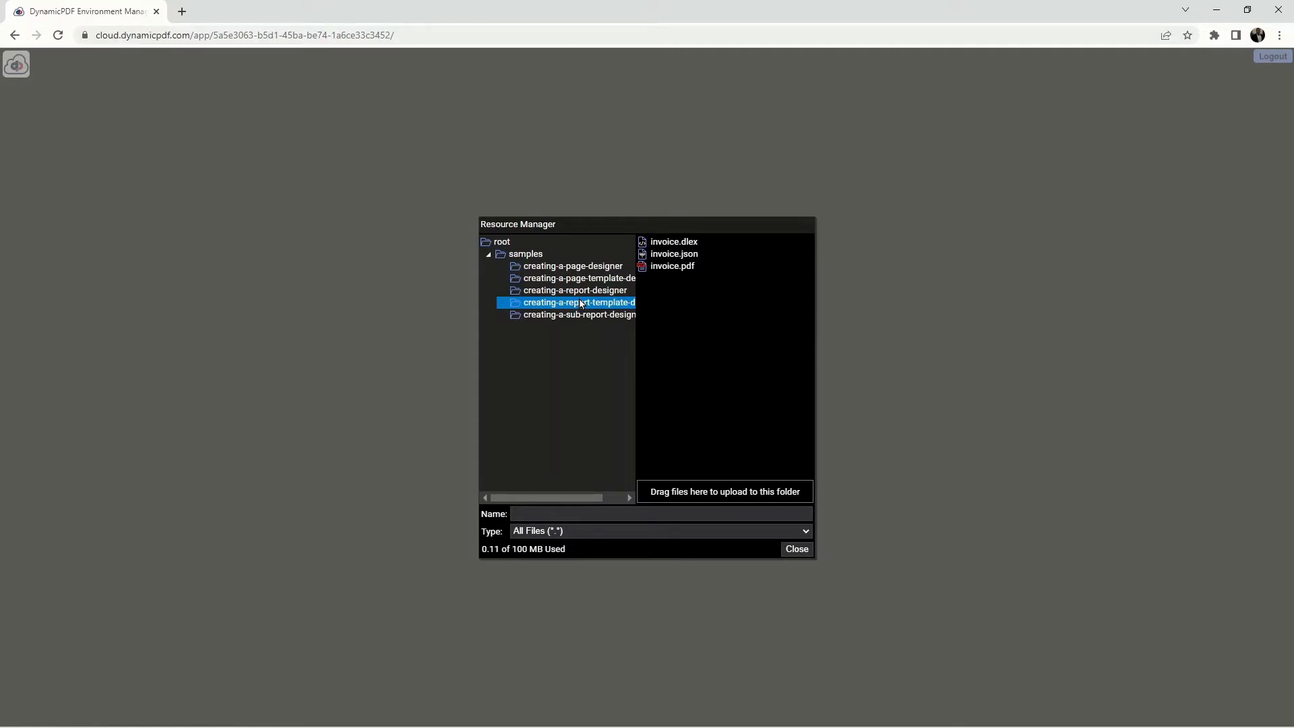
- Open the sample invoice.dlex in Designer and examine its template, header, detail and footer layout
click(676, 243)
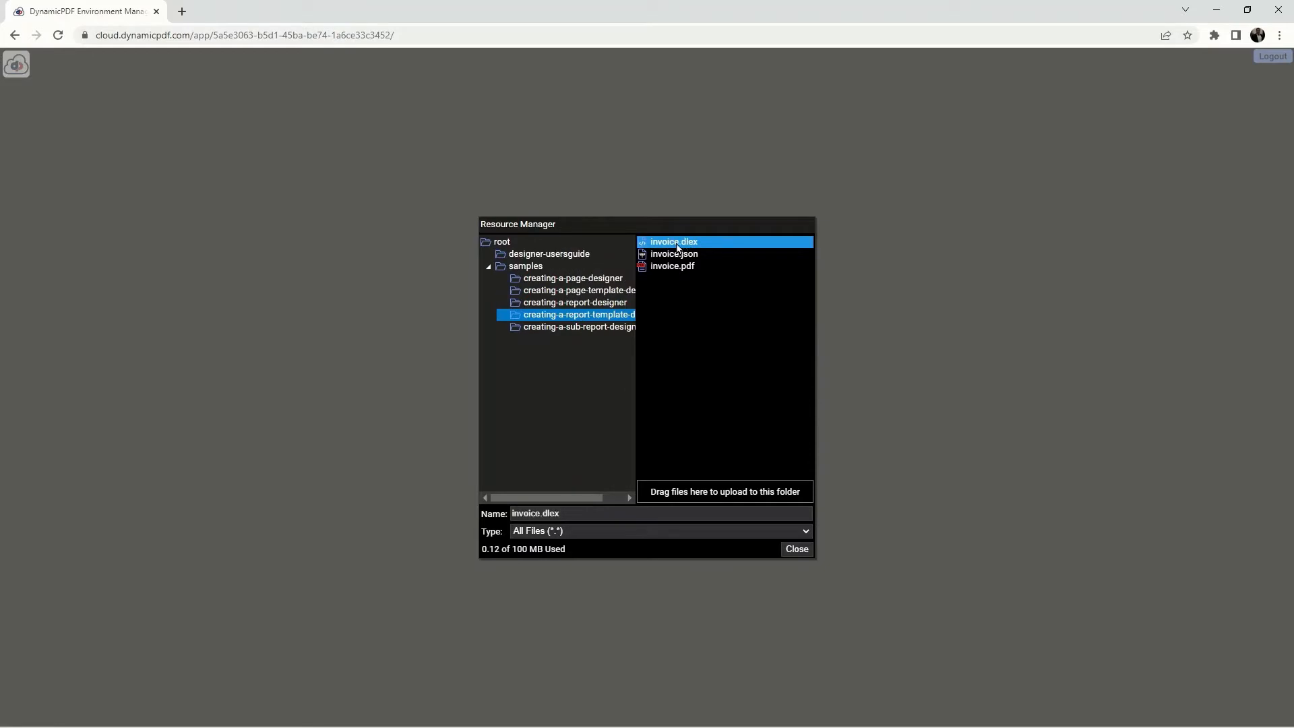
double_click(676, 244)
scroll(678, 250, down, 3)
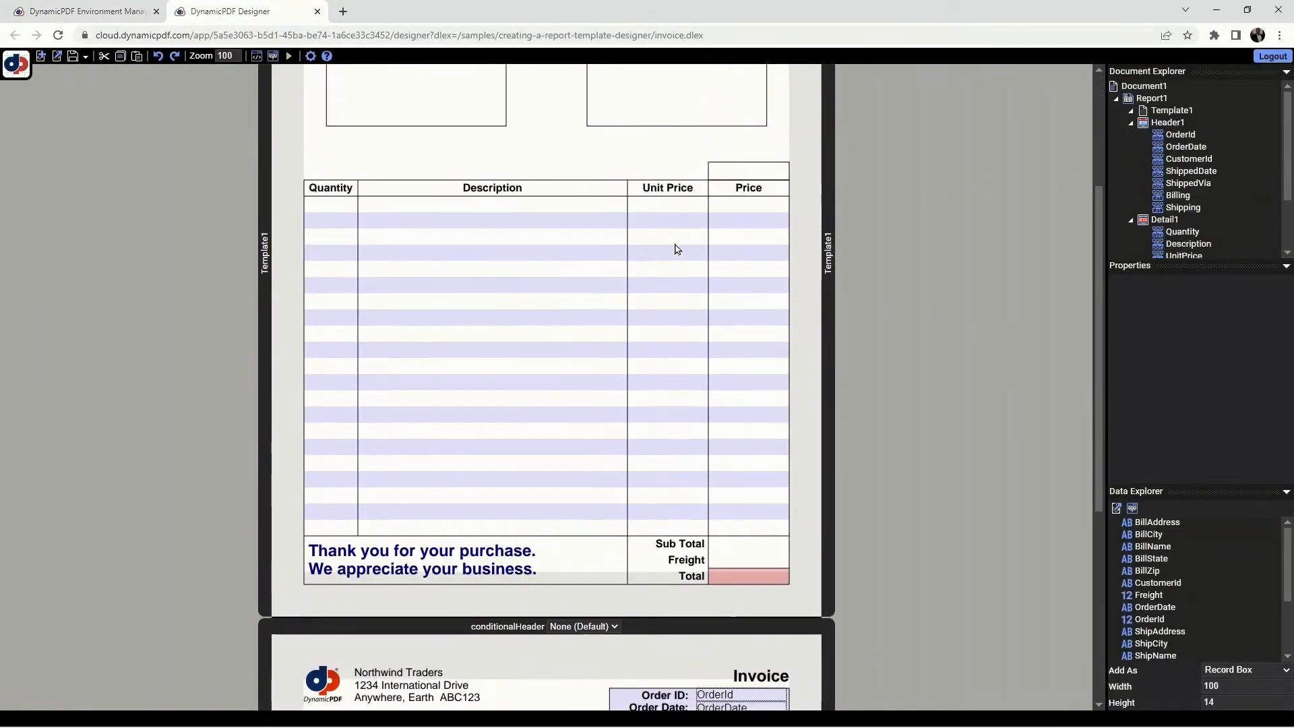
scroll(678, 250, down, 5)
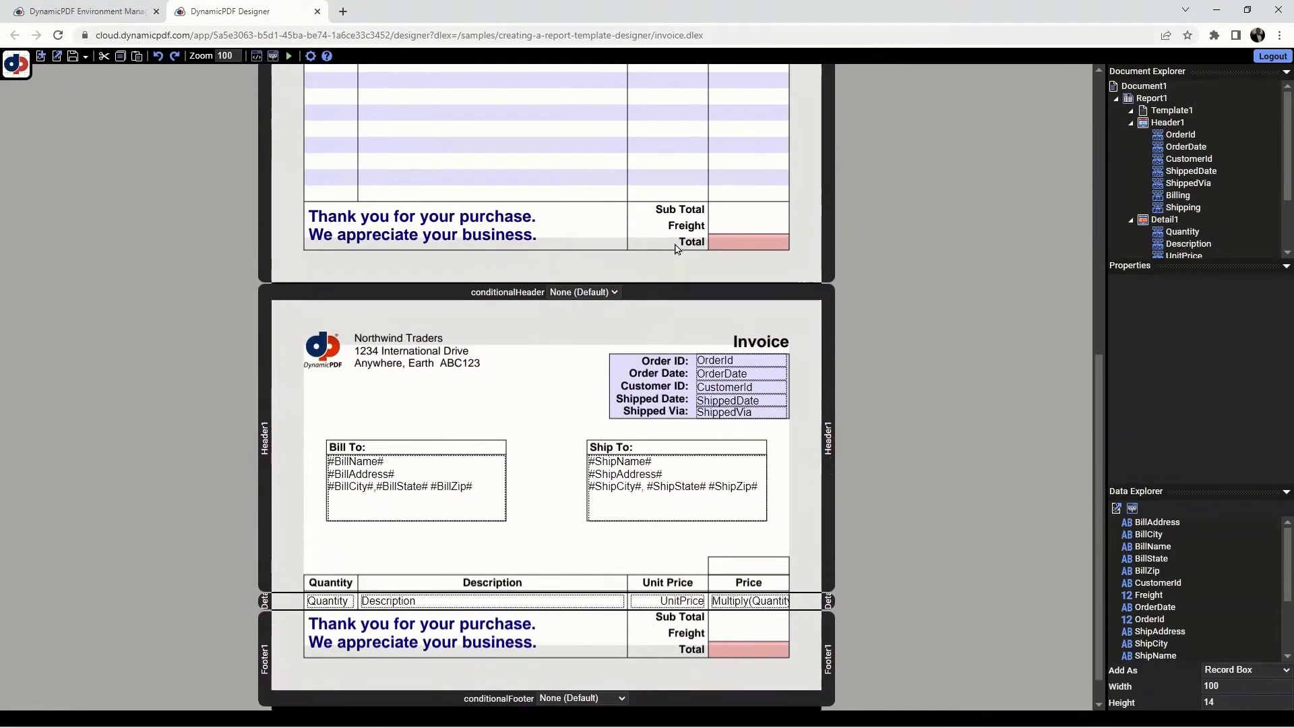
scroll(676, 249, up, 10)
- Run the sample invoice report to view the generated PDF, and close both the PDF and Designer to return to the Resource Manager
click(291, 56)
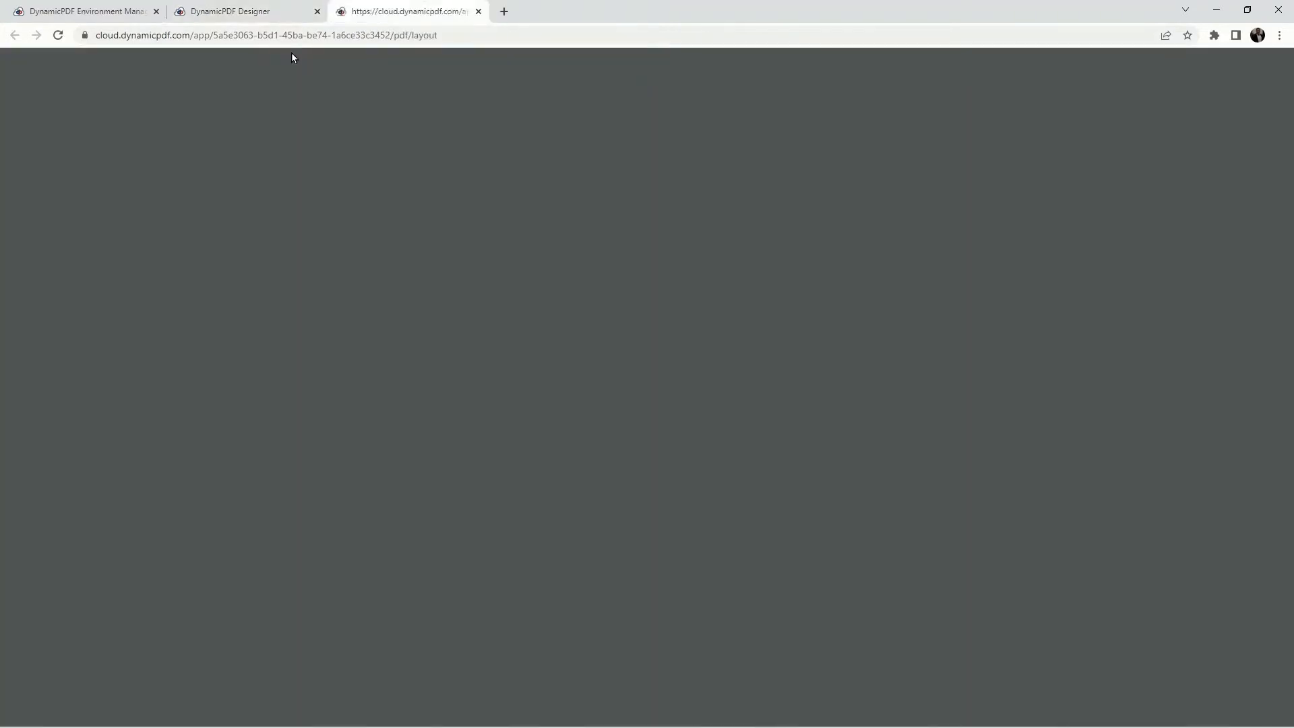
scroll(377, 230, down, 3)
scroll(379, 229, down, 9)
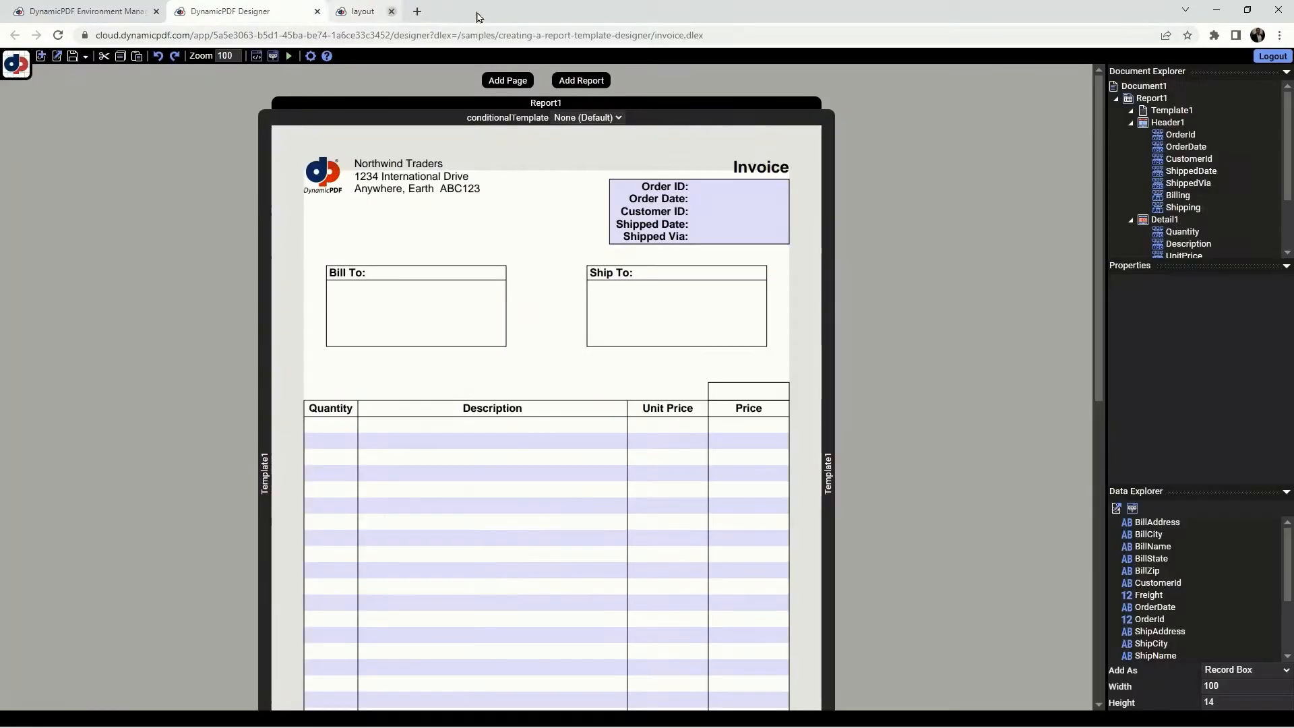
click(478, 11)
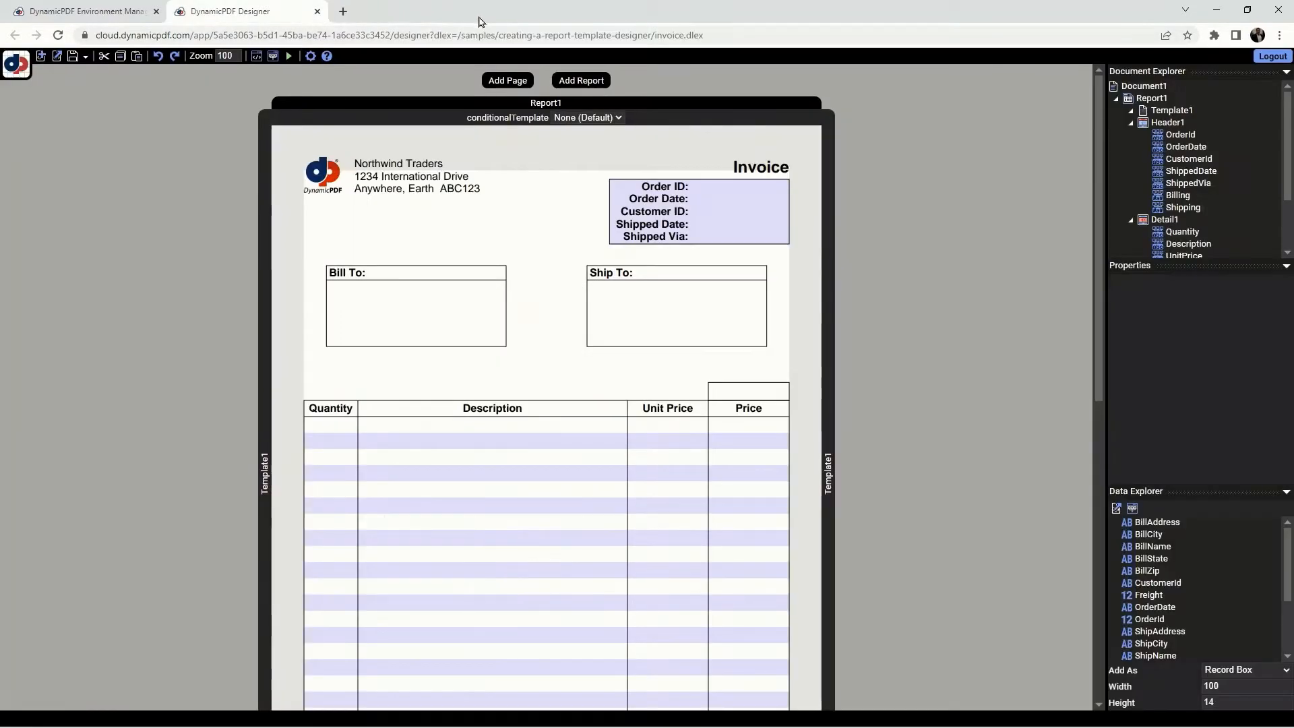
click(317, 11)
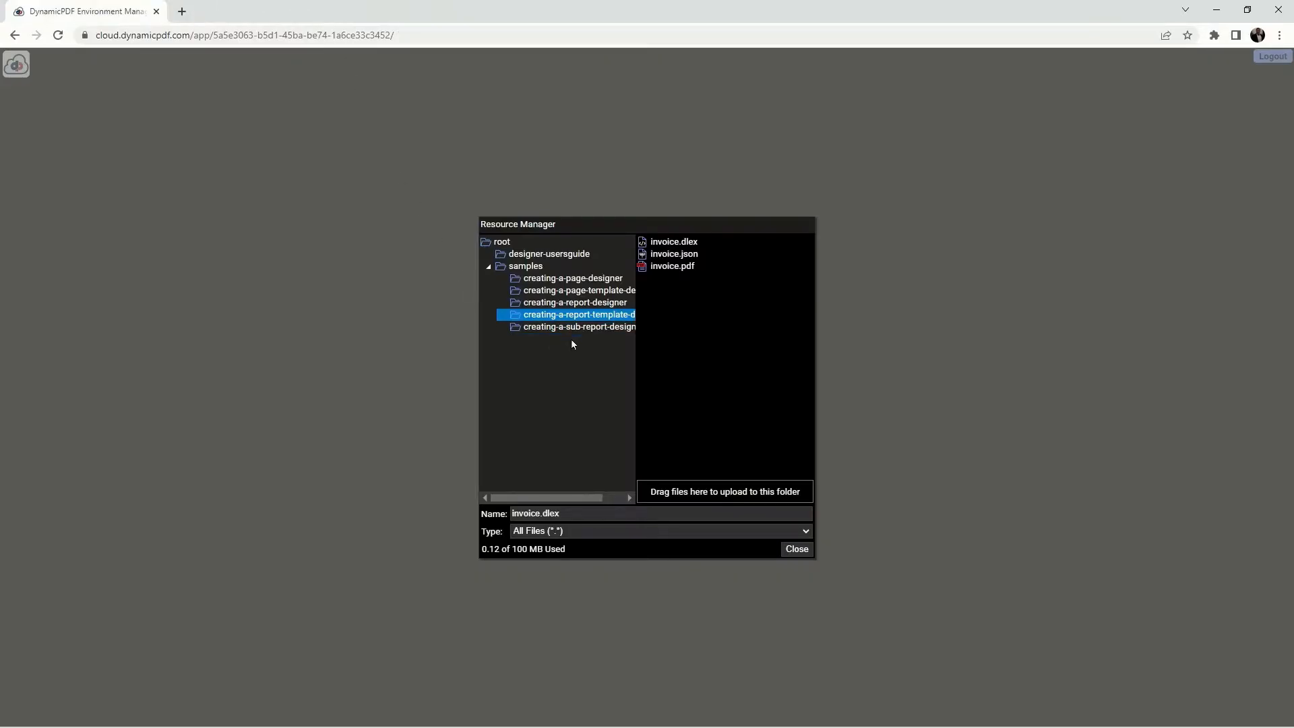
- Delete the existing invoice.dlex from the creating-a-report-template-designer folder
right_click(678, 246)
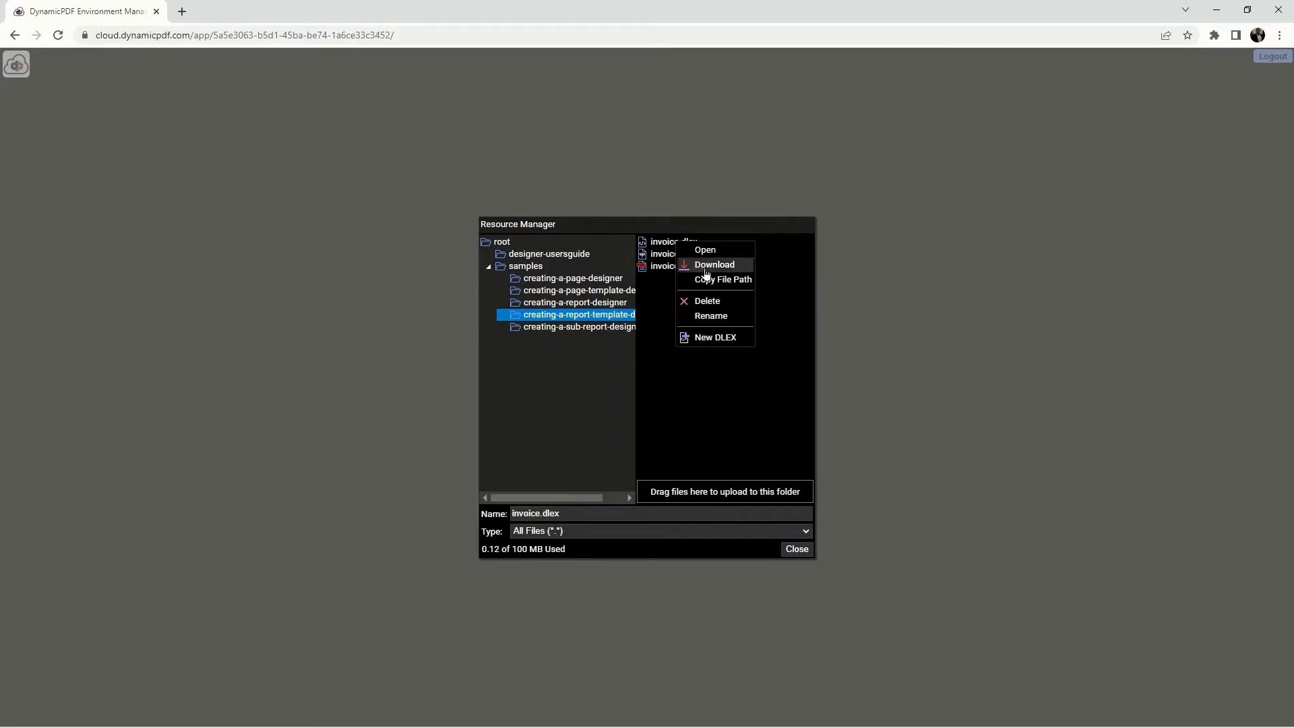
click(718, 301)
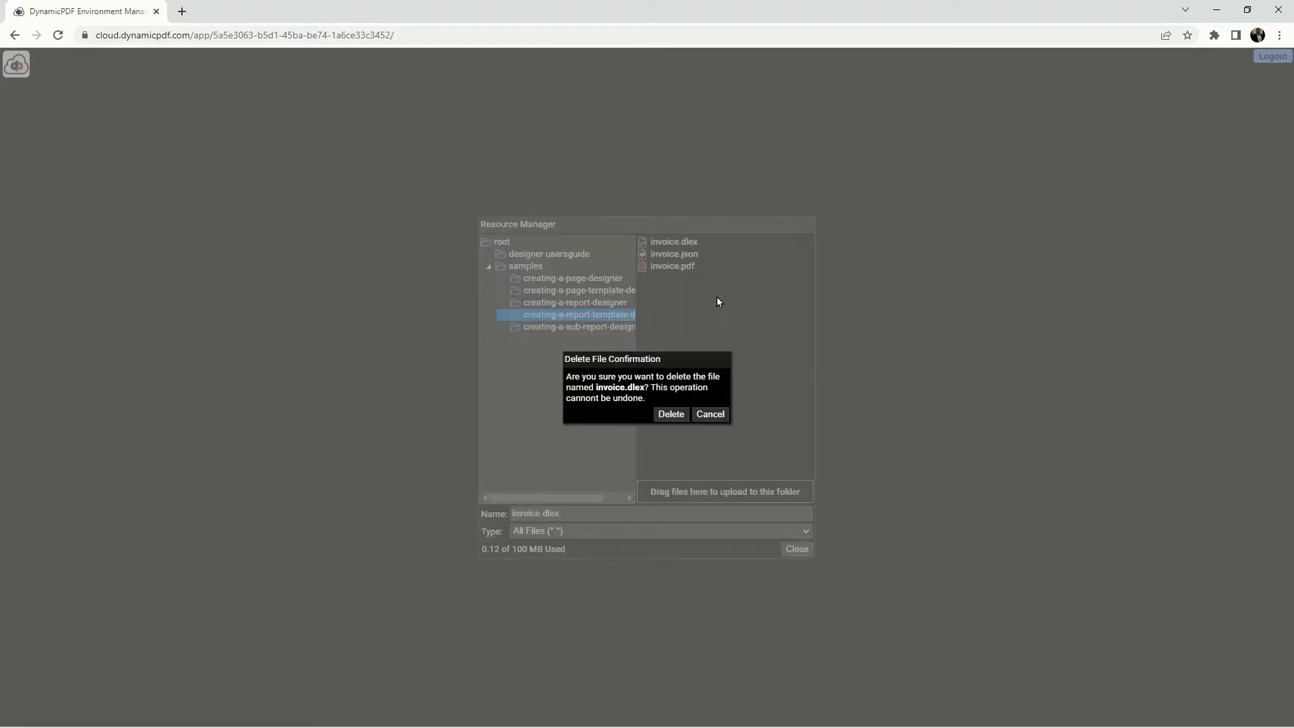
click(669, 415)
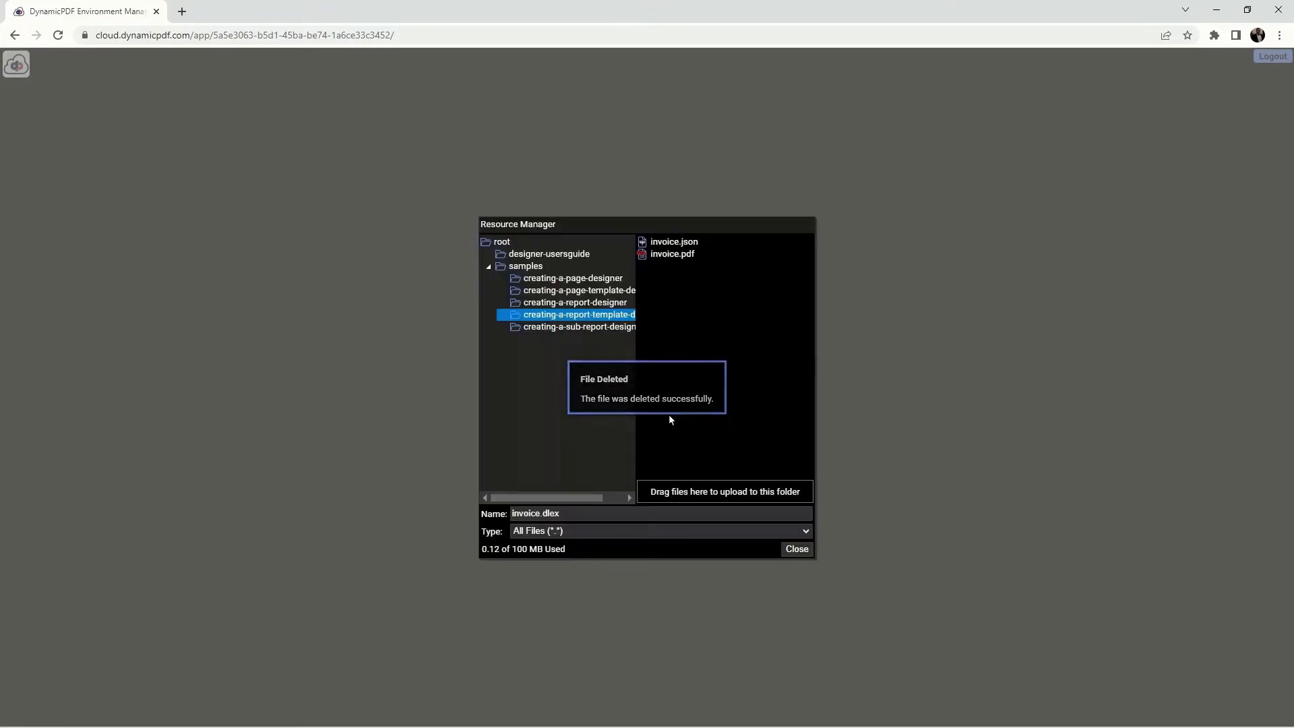
- Create a new DLEX named invoice in the same folder and open it in Designer
right_click(697, 326)
click(723, 327)
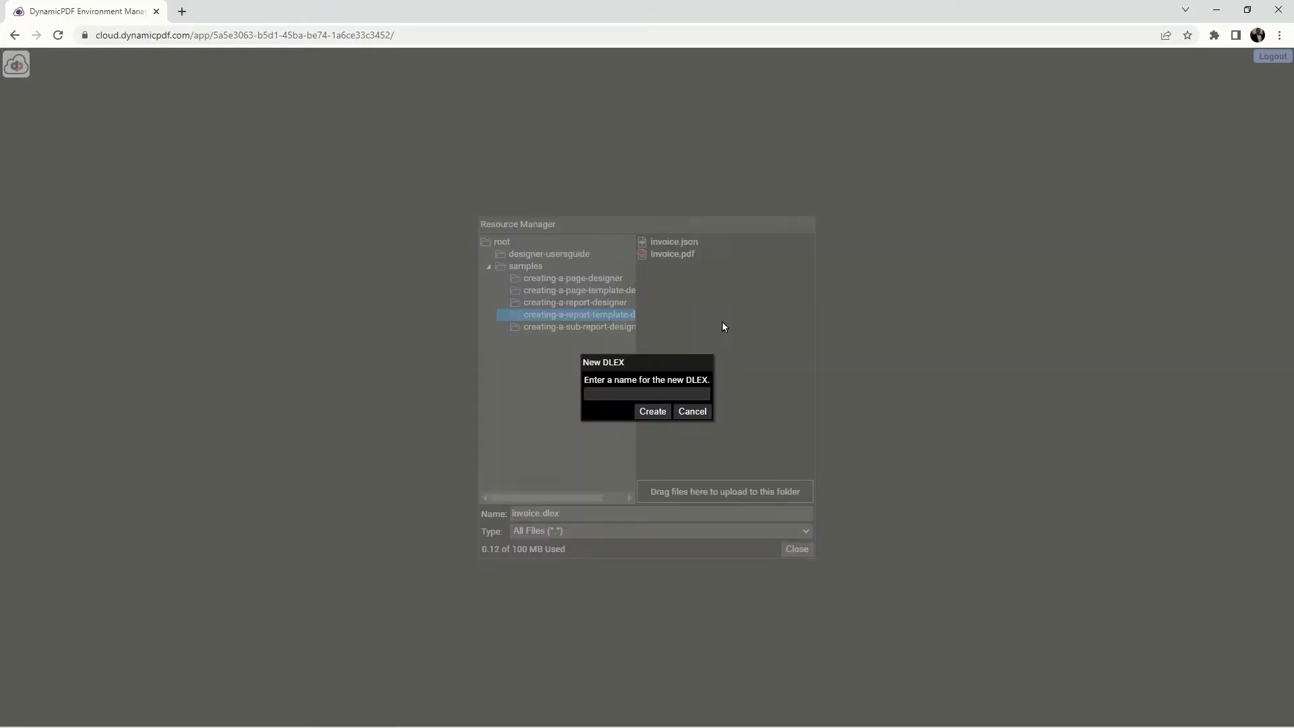
click(617, 395)
text(invoice)
click(642, 411)
double_click(674, 242)
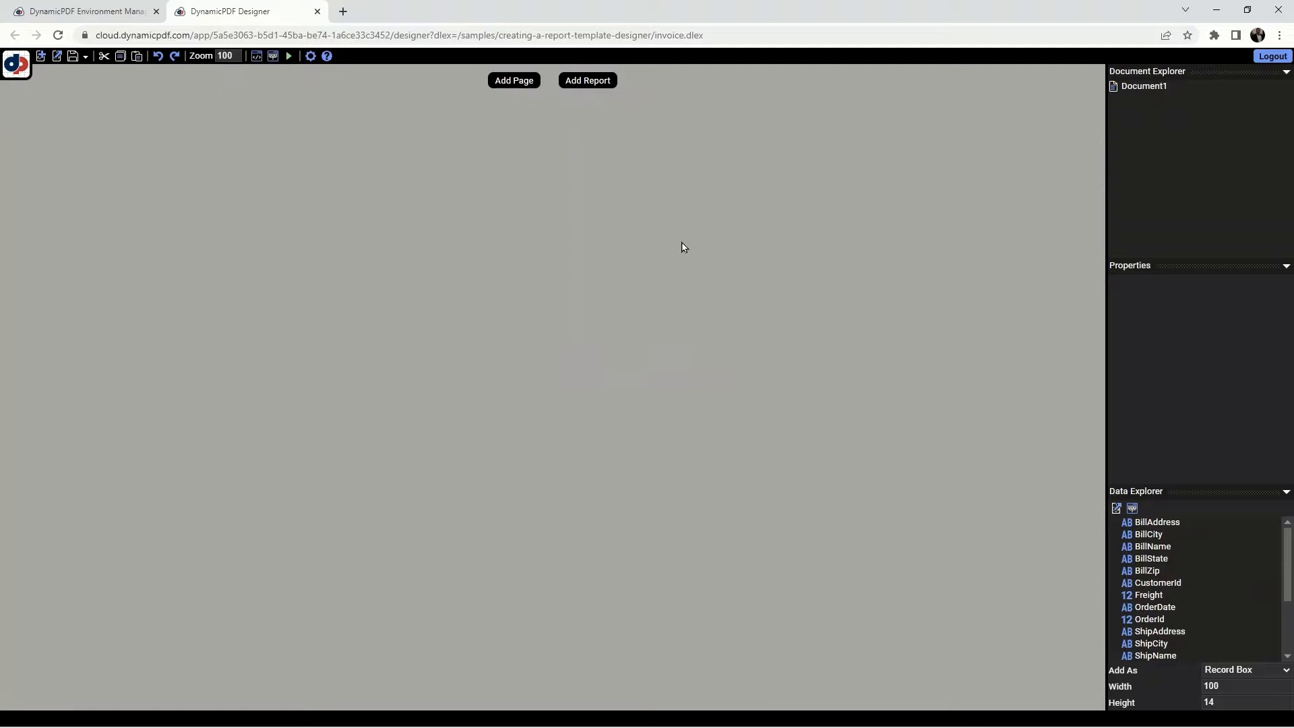
- Delete the repeated order entries between the fourth order and the final Blue Widget order in the layout data
click(274, 57)
scroll(324, 169, down, 5)
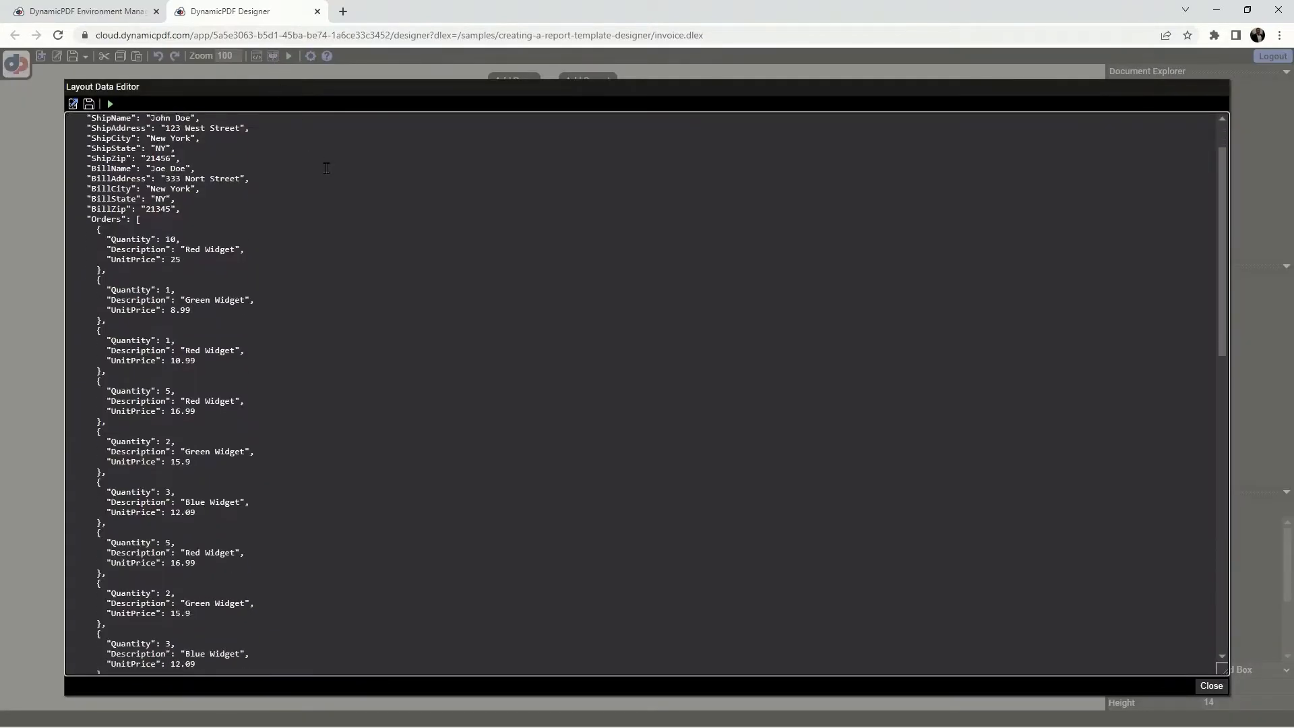
scroll(324, 168, down, 6)
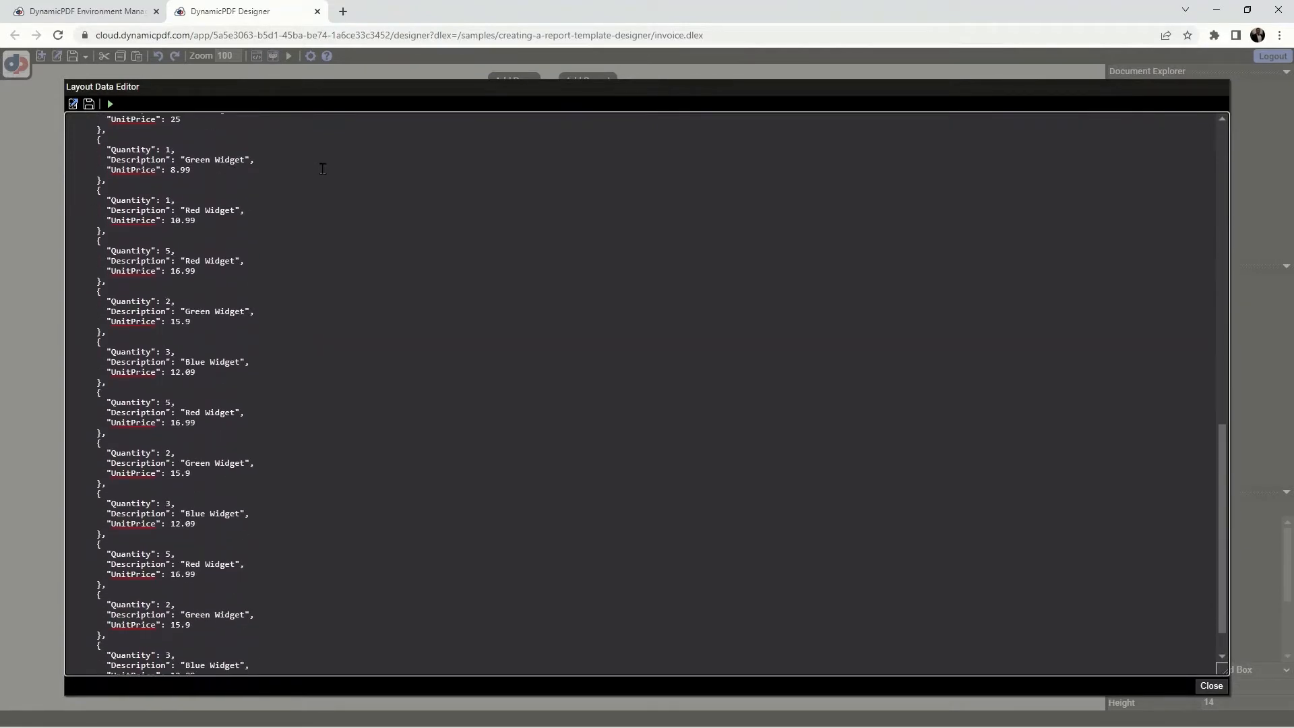
scroll(323, 169, down, 2)
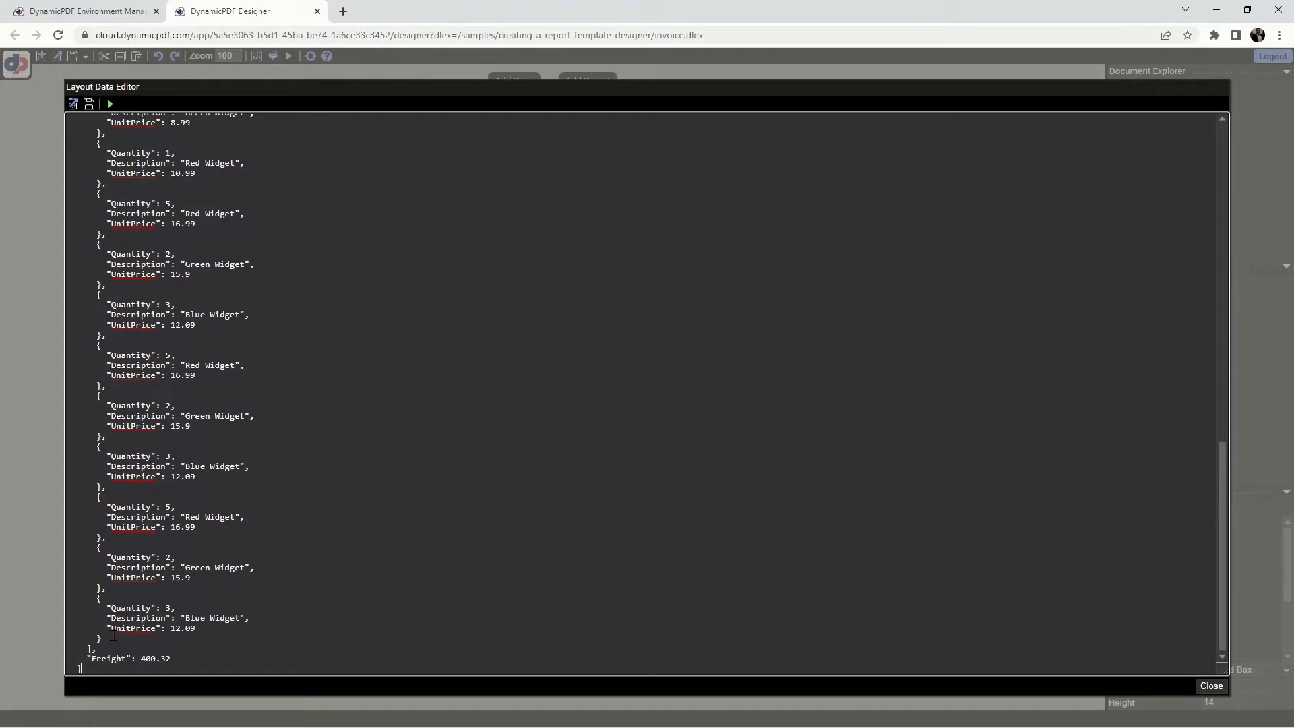
drag(110, 587, 72, 494)
key(Delete)
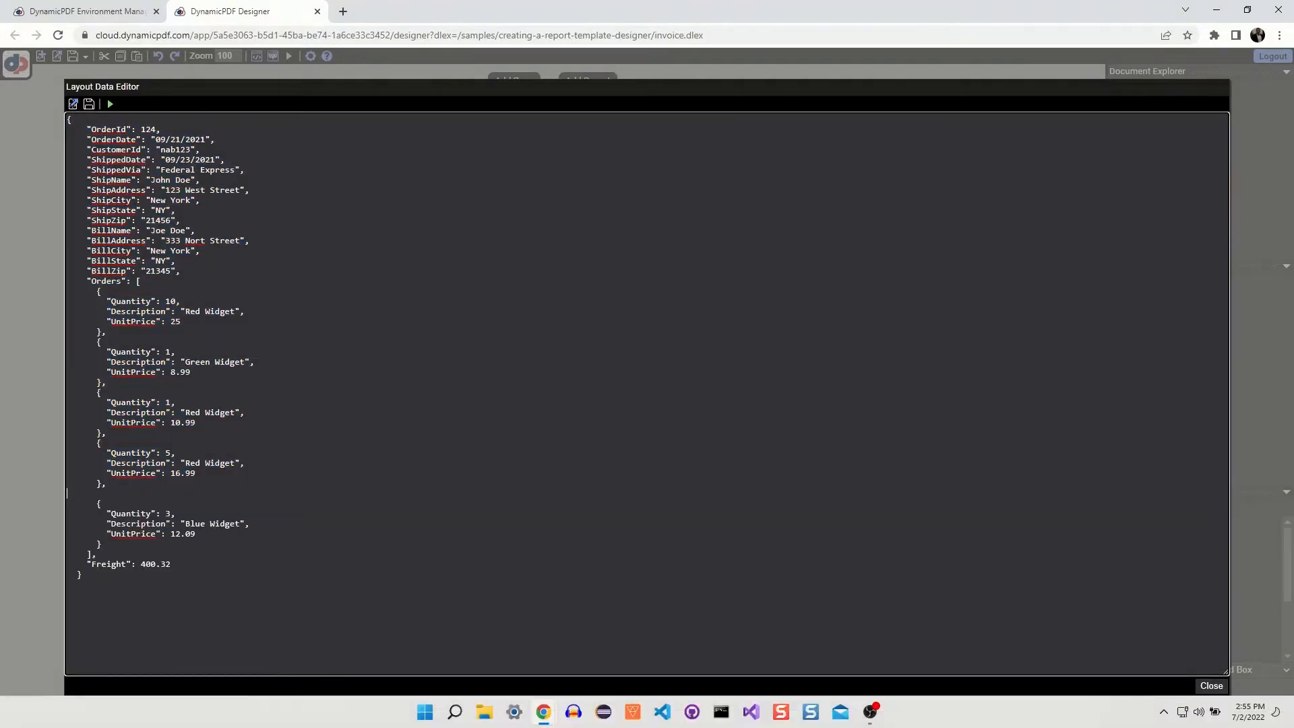
- Paste the copied layout data into a new Notepad document, and save the edited data over invoice.json, closing the data editor
click(457, 714)
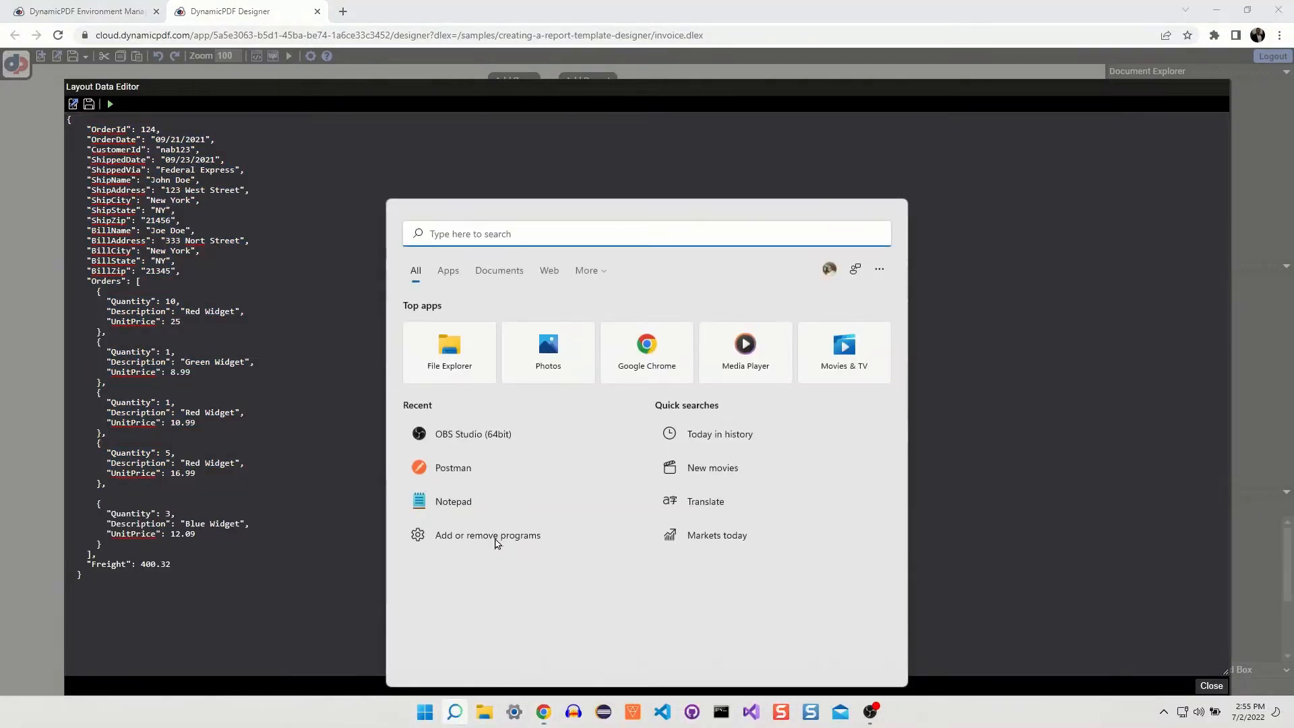
click(494, 498)
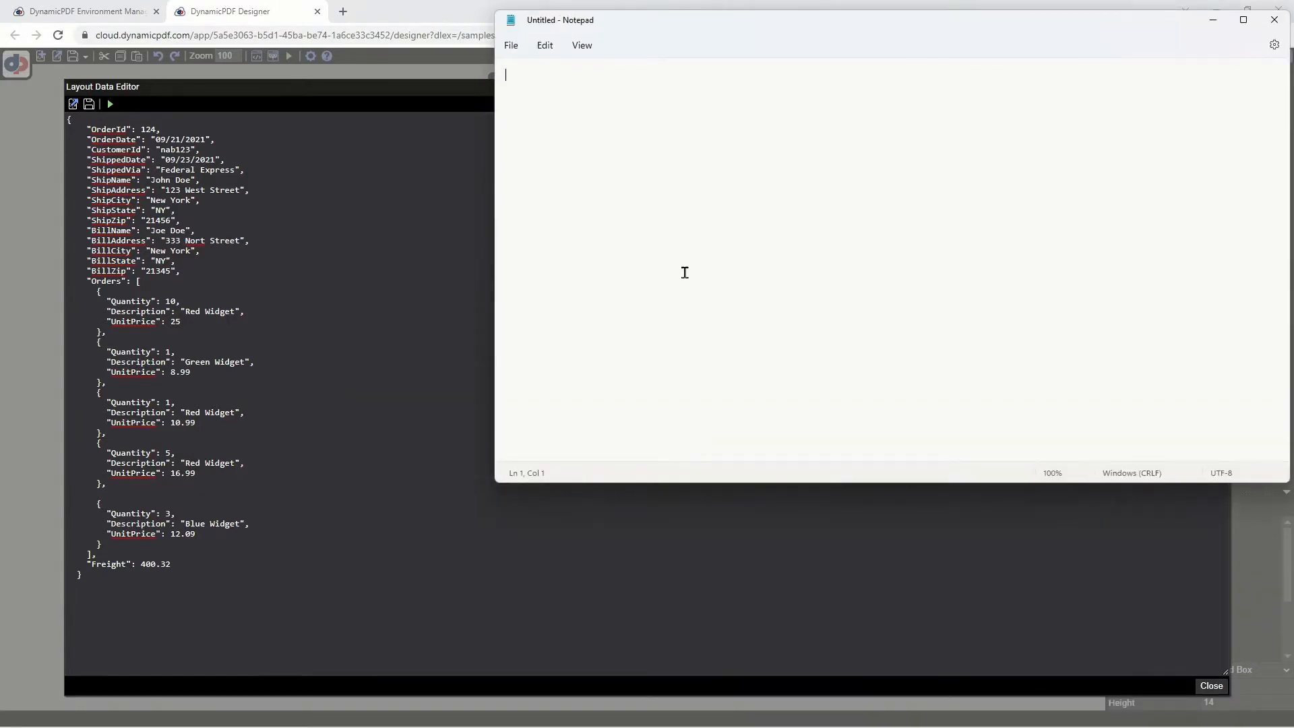
key(ctrl+v)
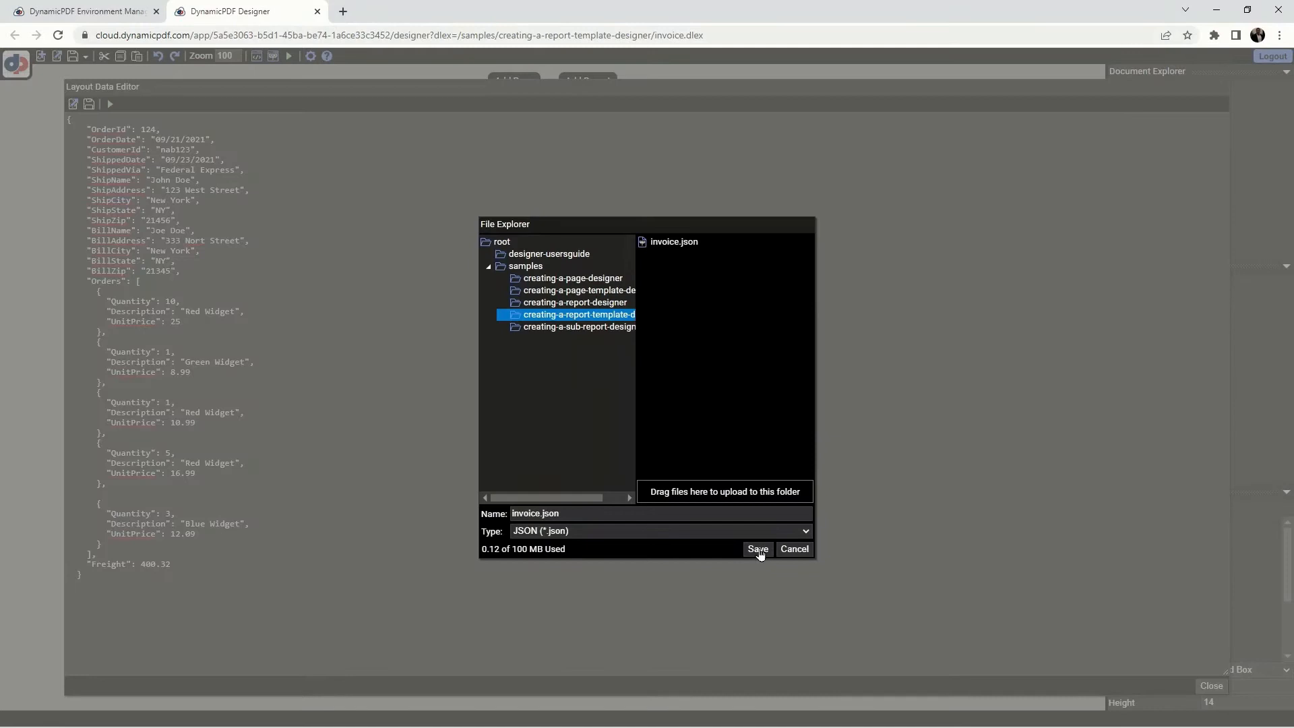
click(759, 550)
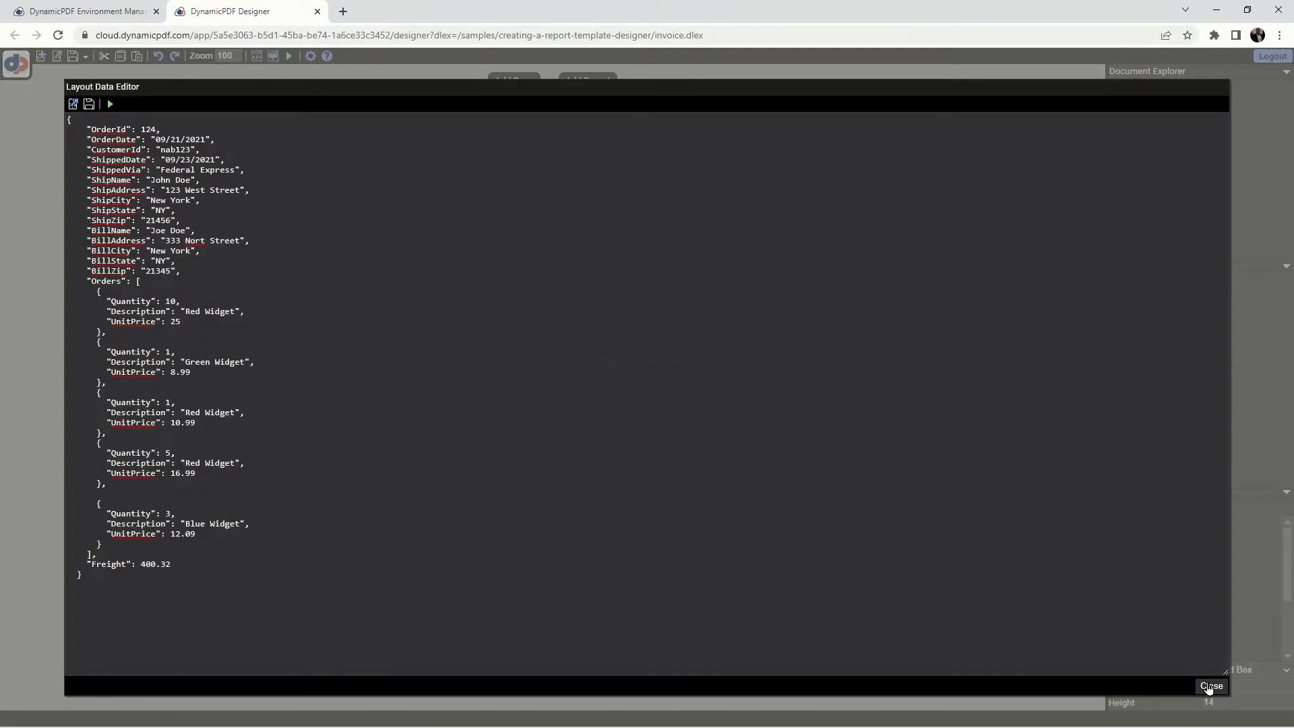
click(1207, 689)
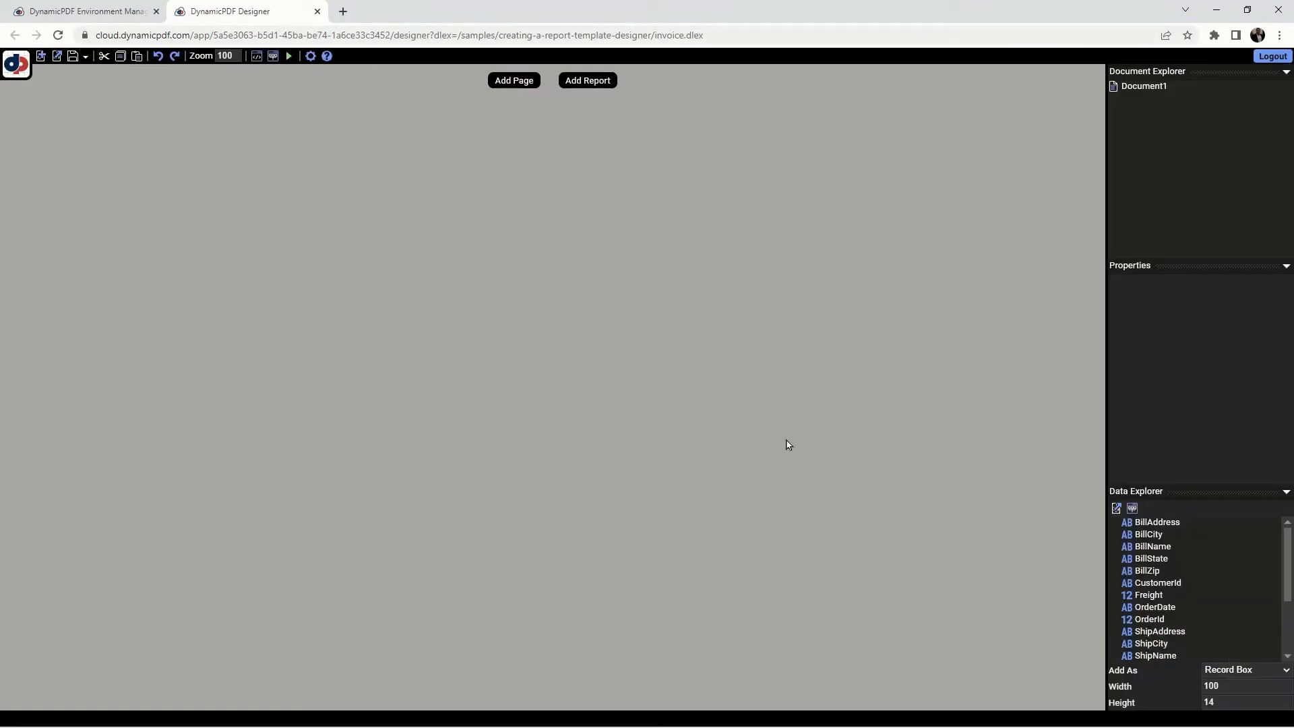
- Add a report to the document and set its dataName to Orders
click(588, 81)
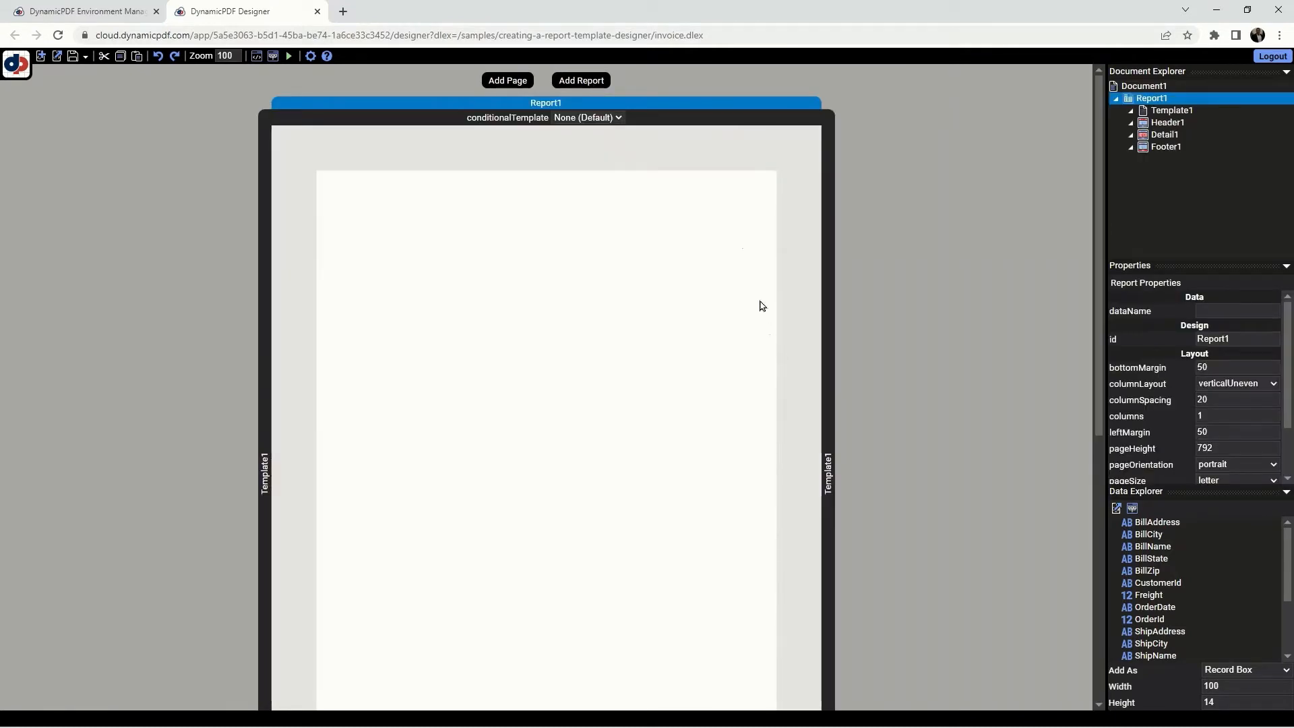
scroll(1160, 548, down, 3)
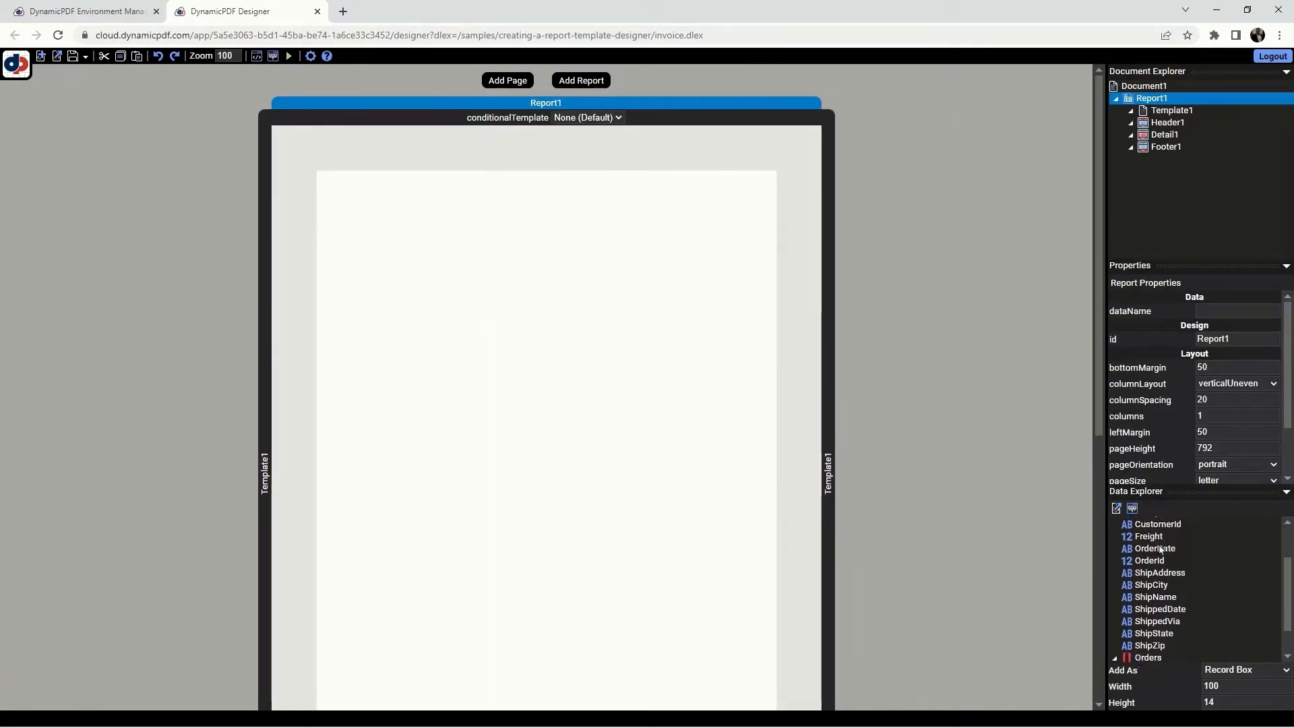
click(1148, 620)
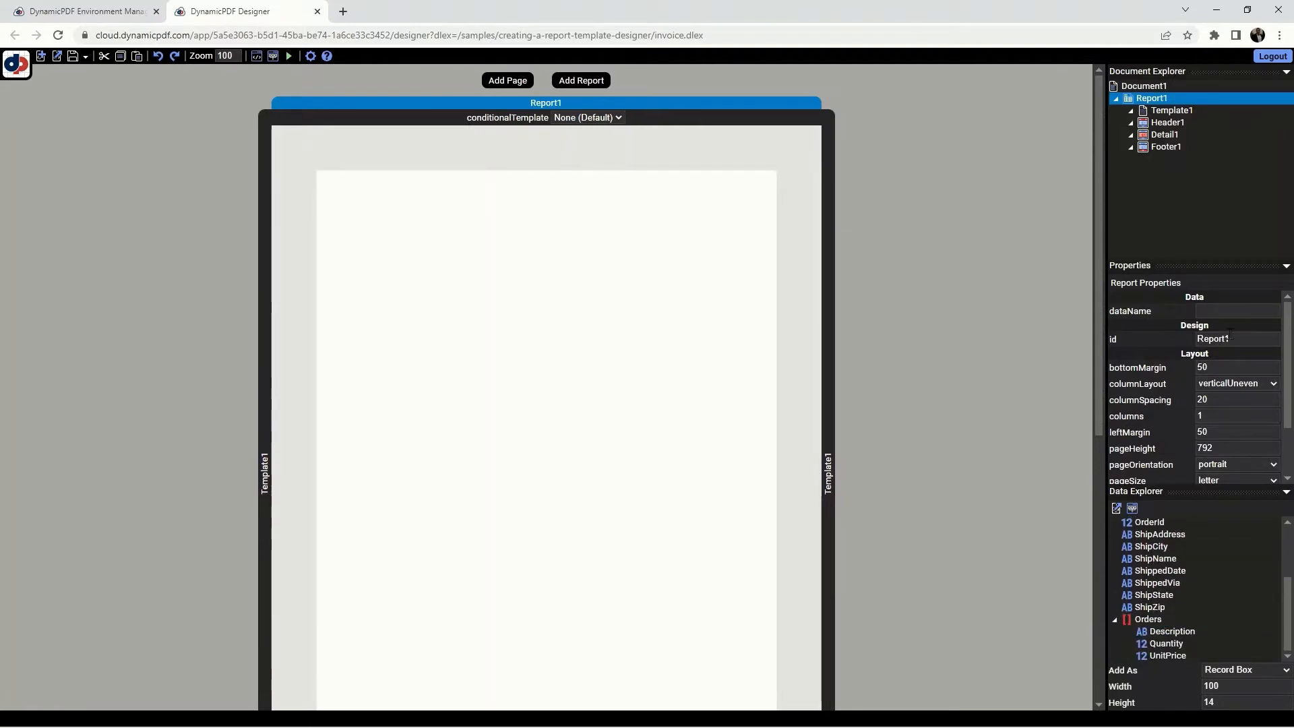
click(1229, 309)
text(O)
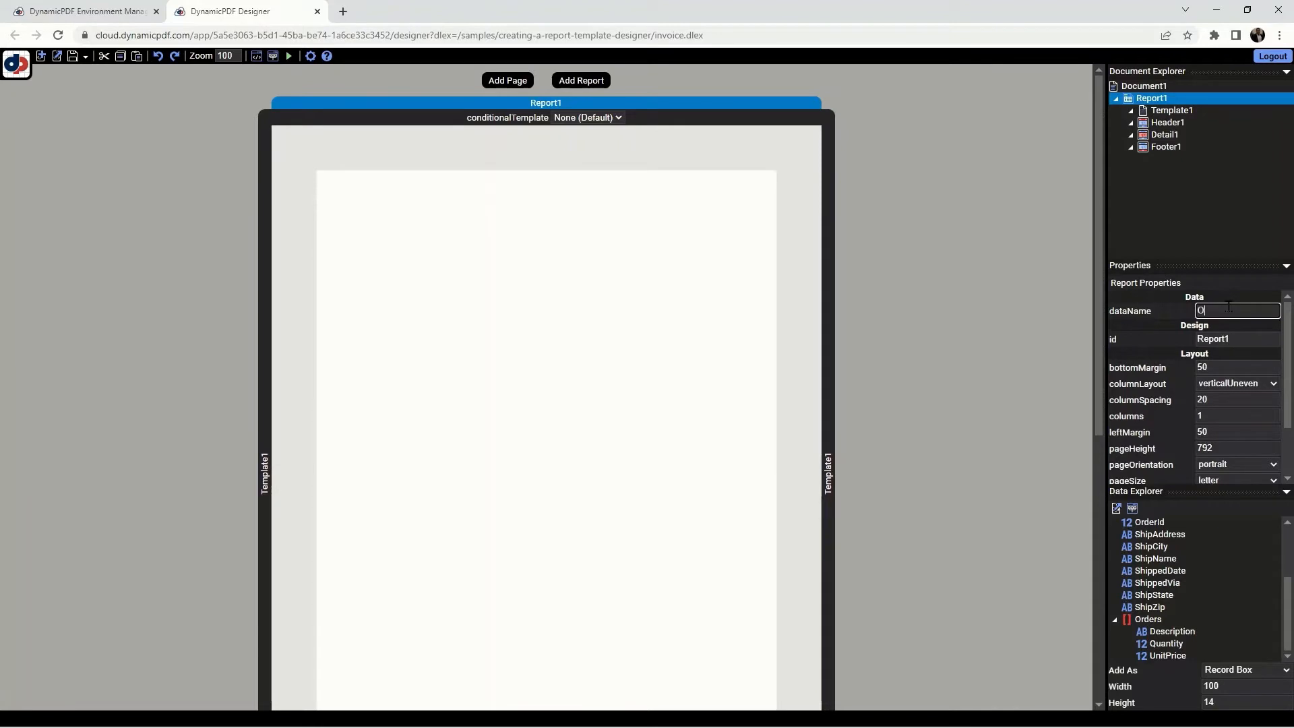
text(rders)
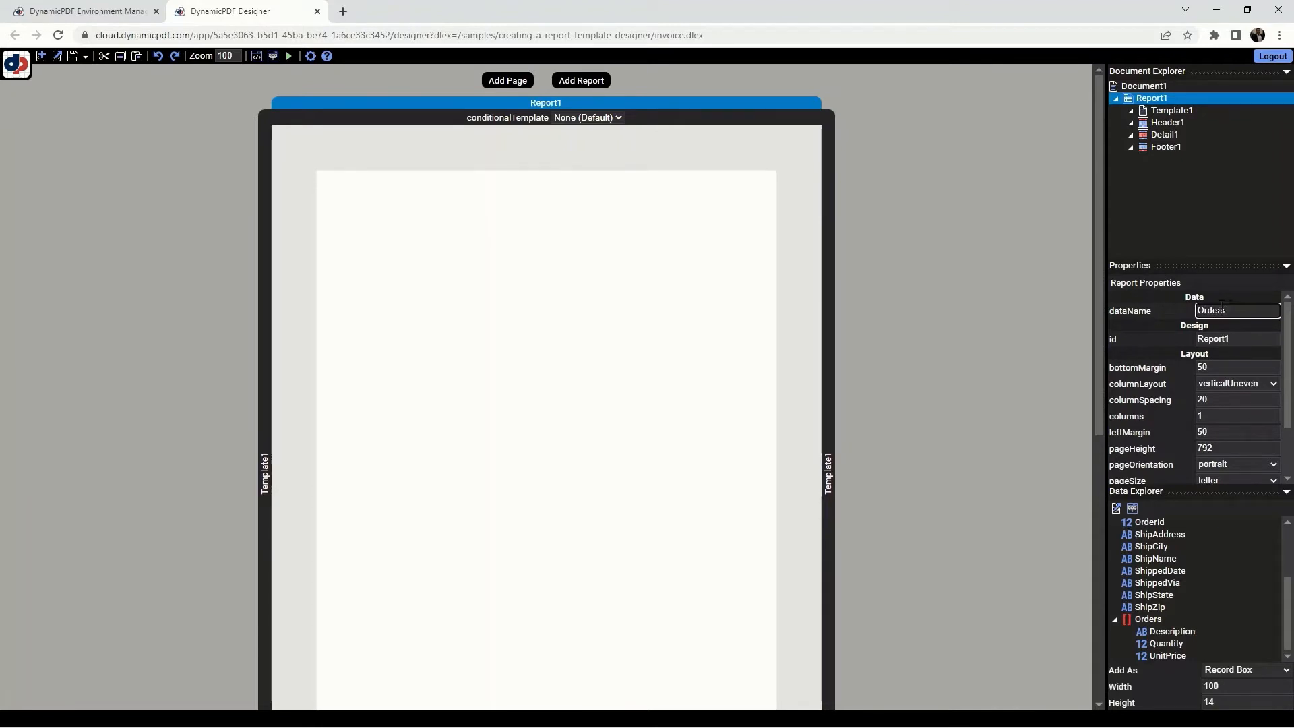
click(984, 332)
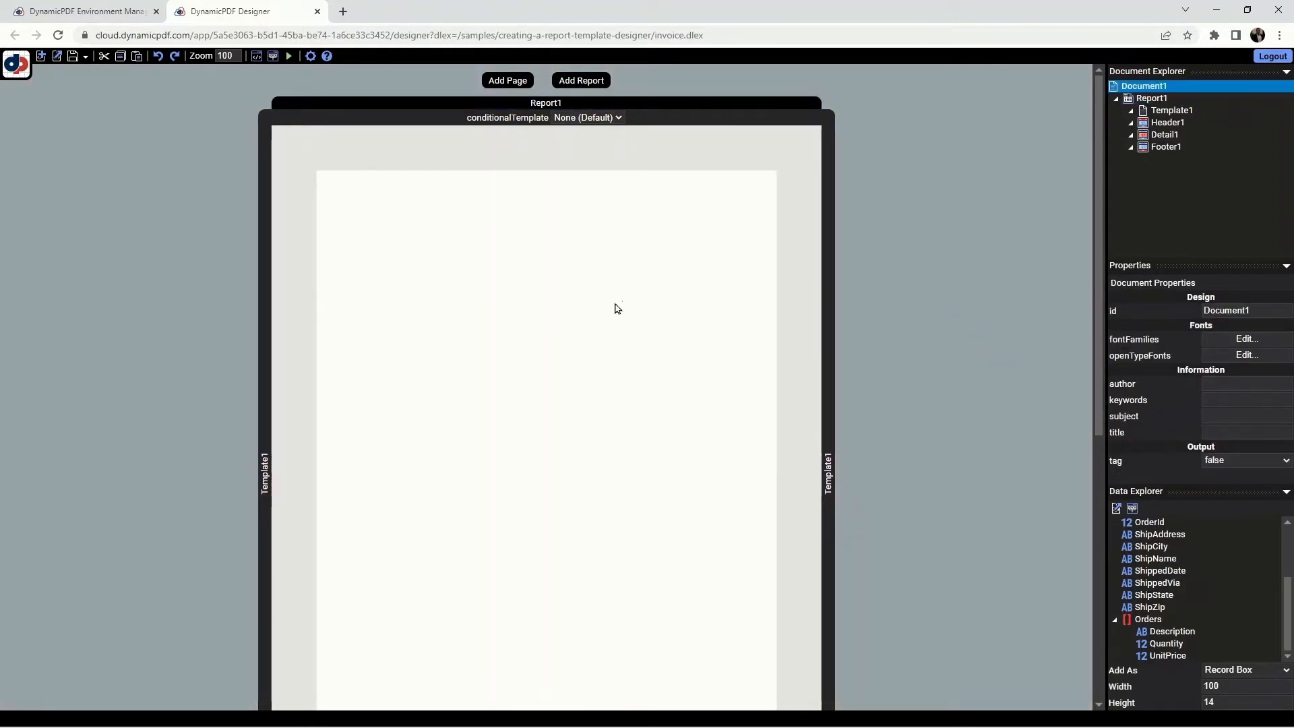
- Assign invoice.pdf as the PDF template of the report's Template1
click(698, 116)
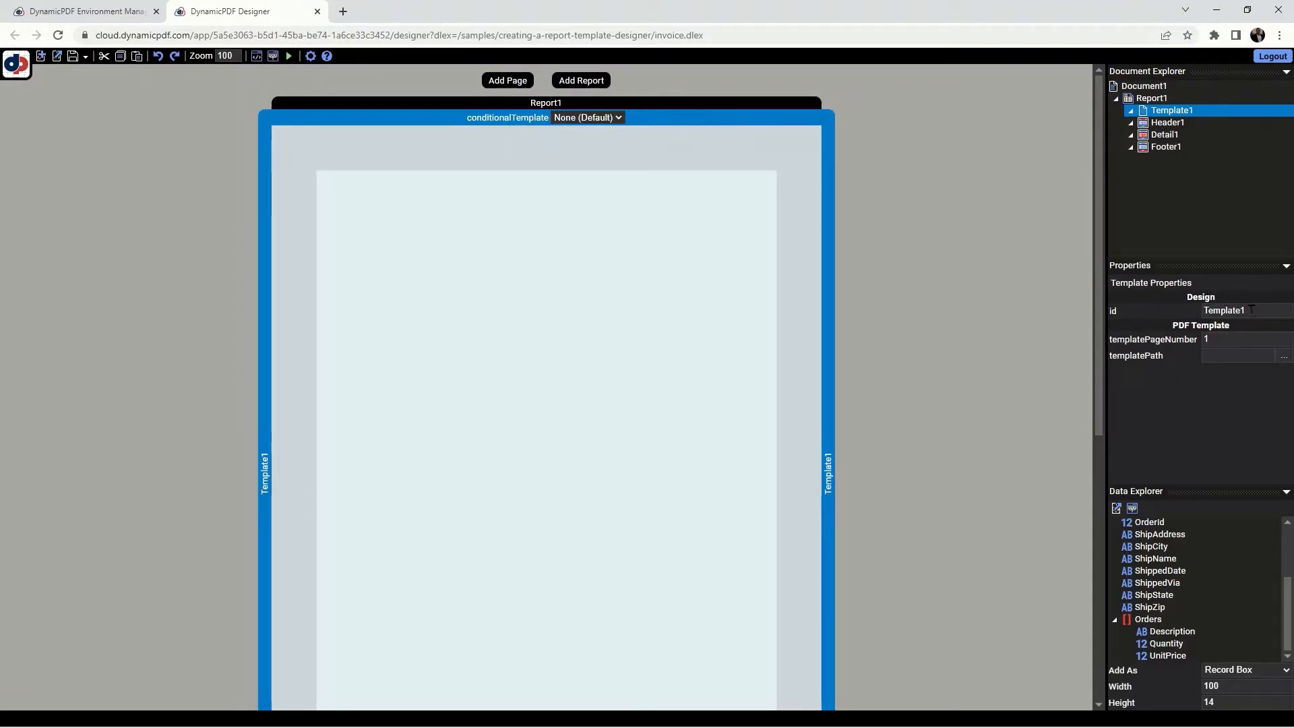
click(1285, 359)
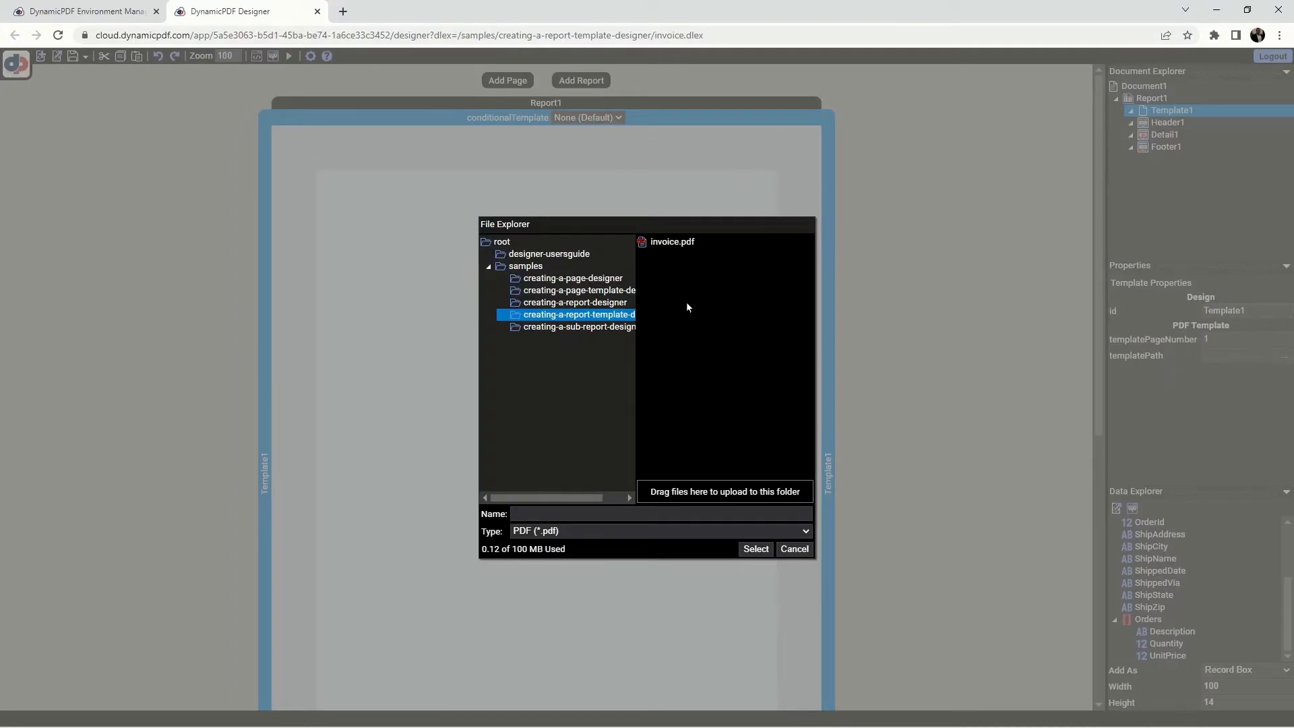
click(676, 243)
click(756, 549)
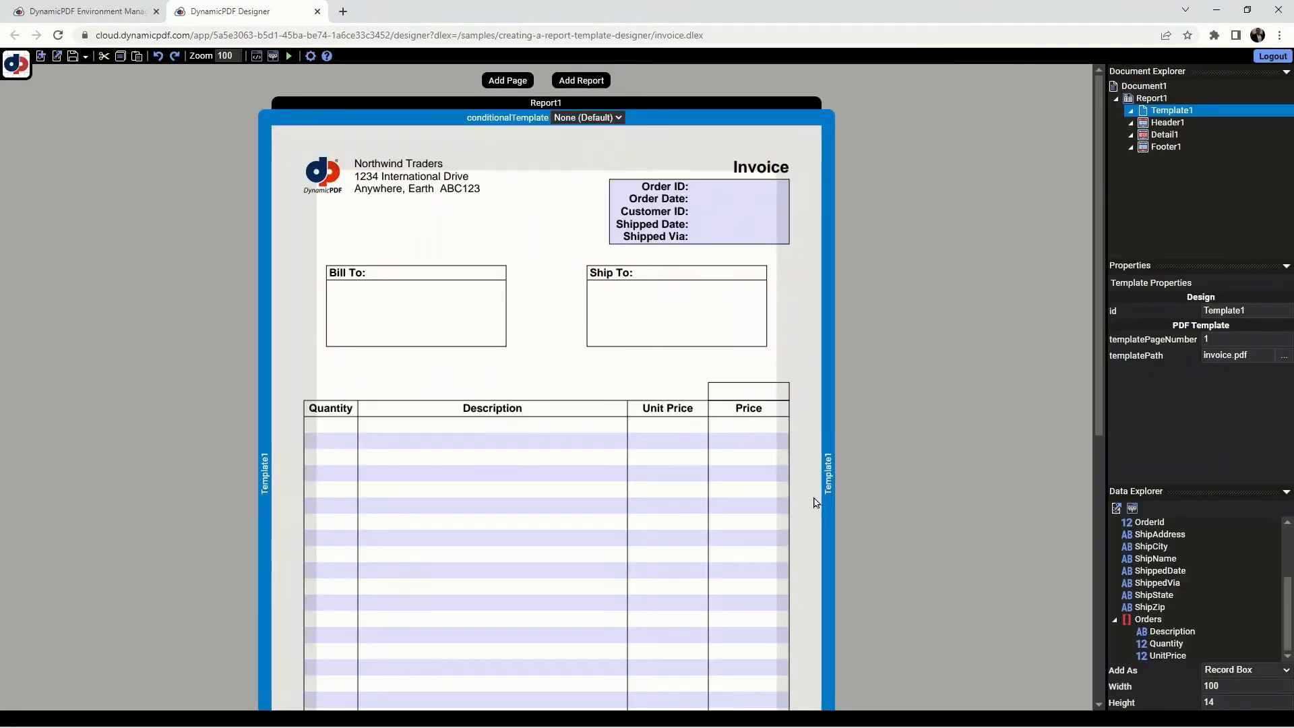
- Set the report's right and left margins to 36
scroll(816, 503, down, 8)
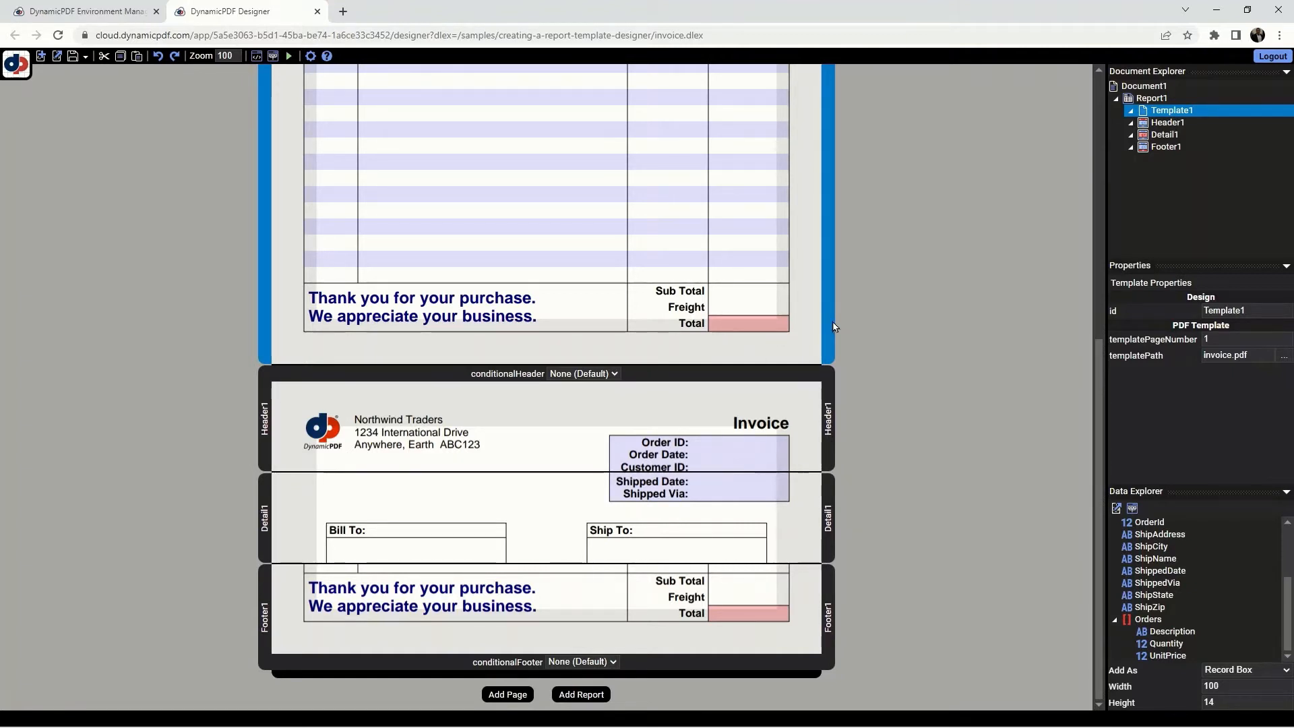
click(794, 673)
click(1232, 445)
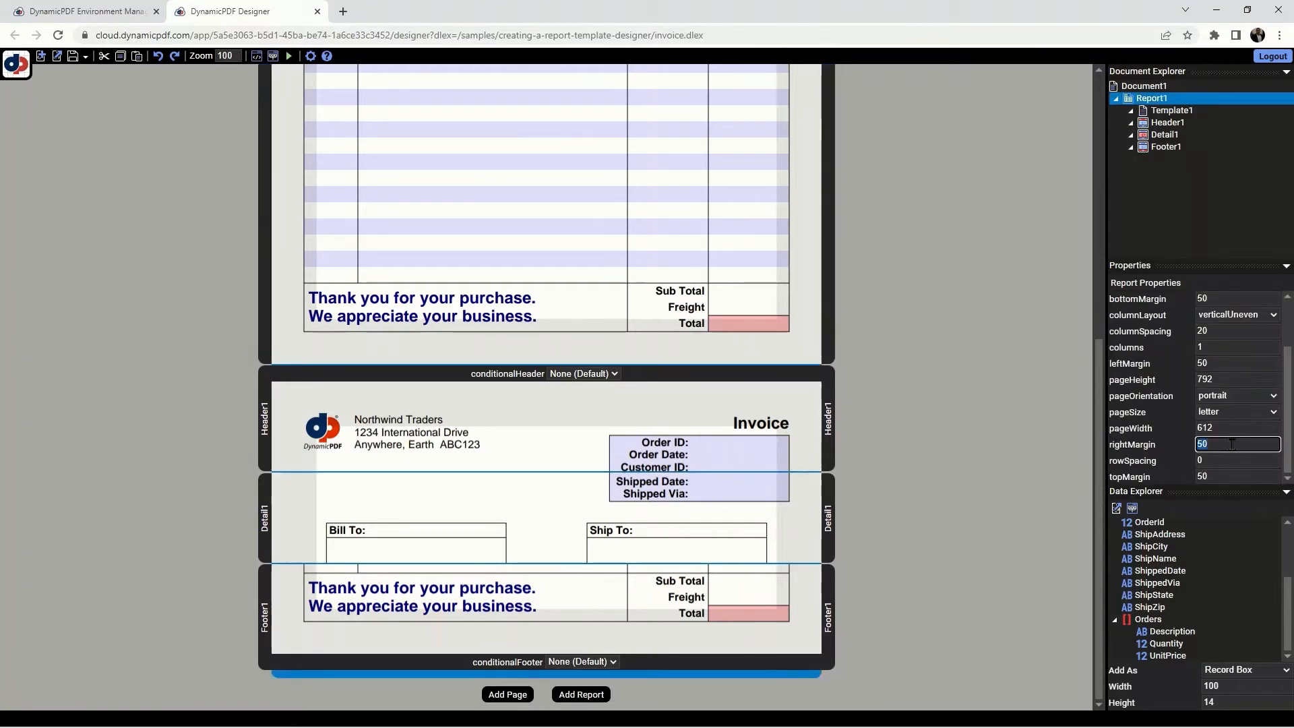
text(36)
click(1217, 363)
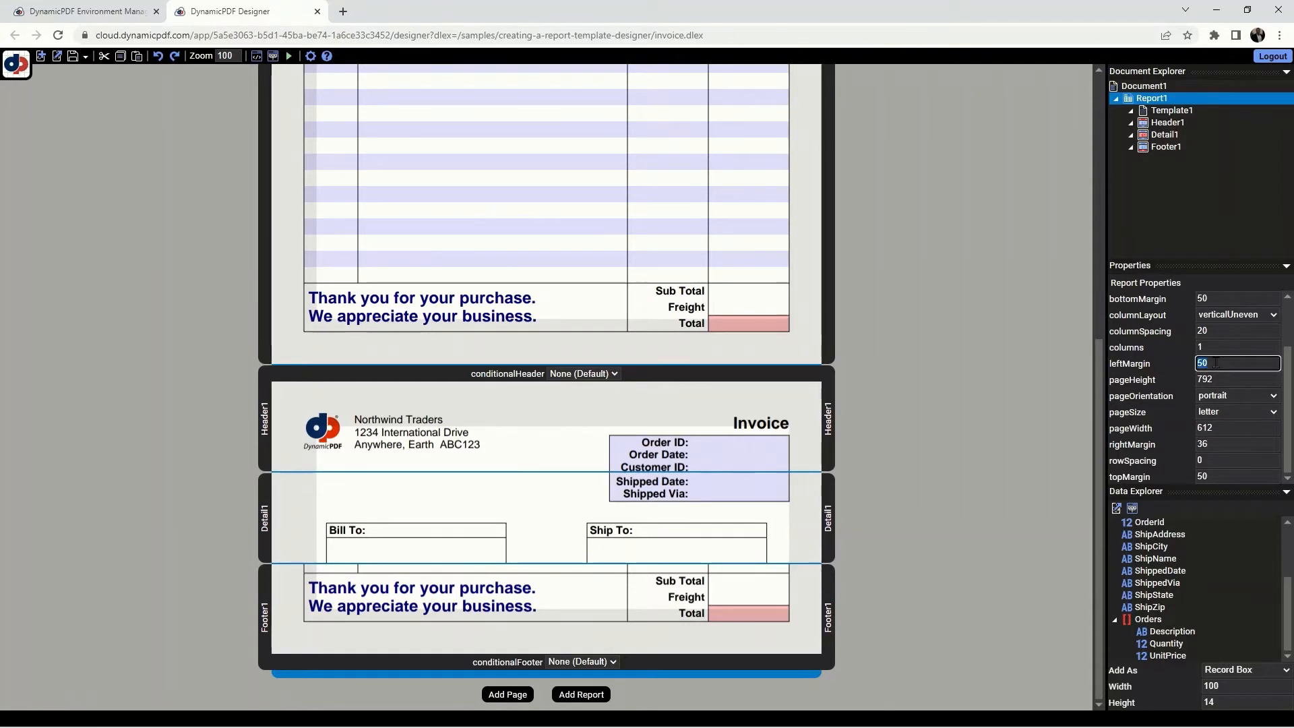
text(36)
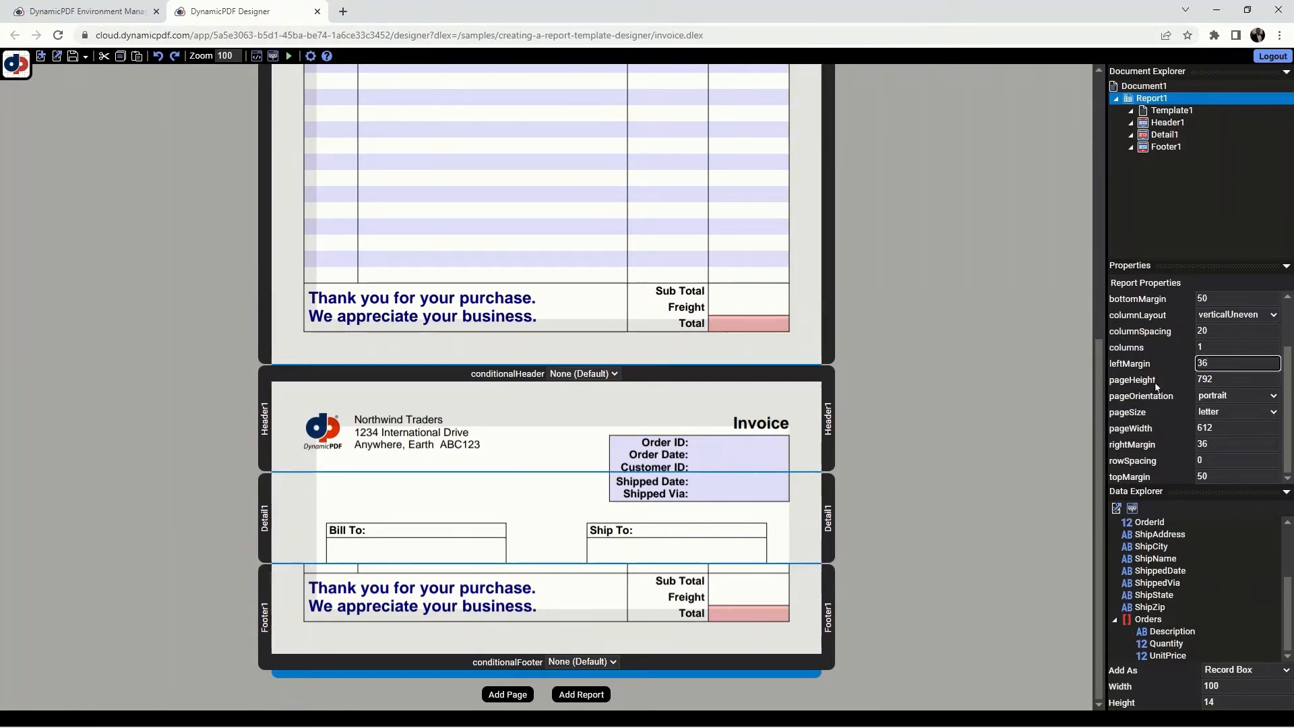
click(985, 404)
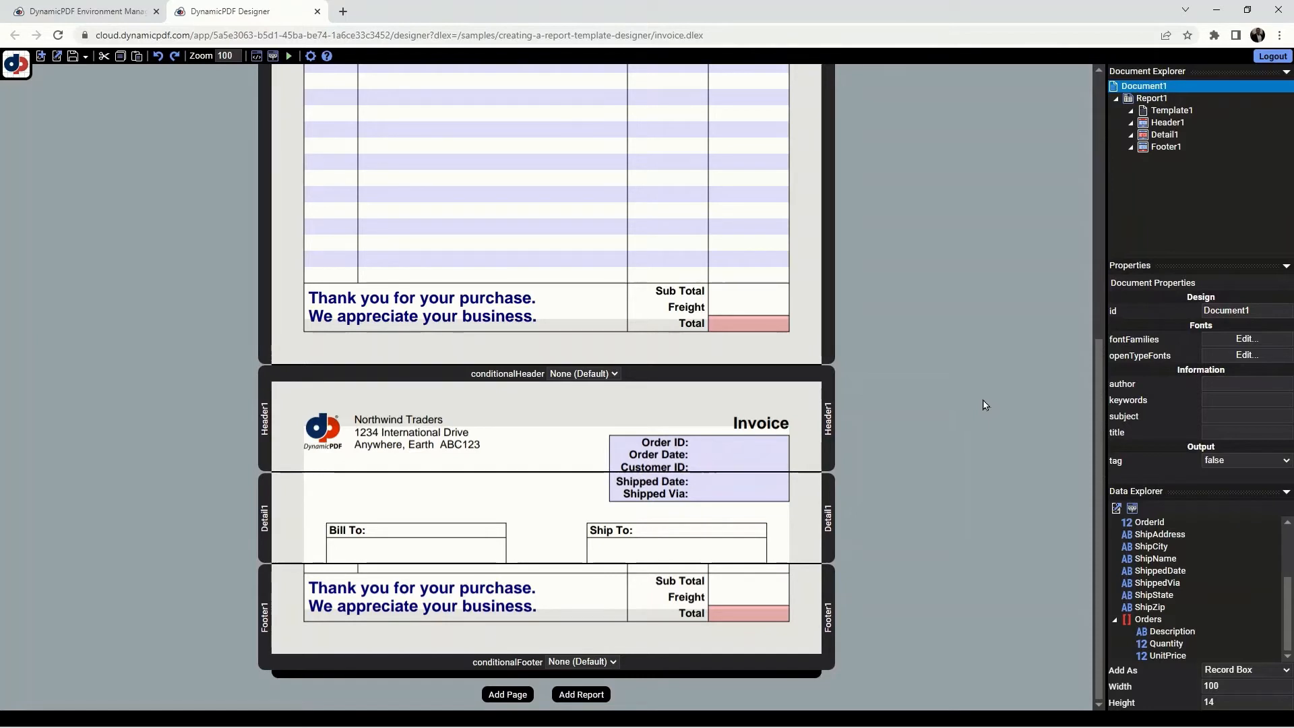
- Set the height of the Header1 section to 275
click(829, 411)
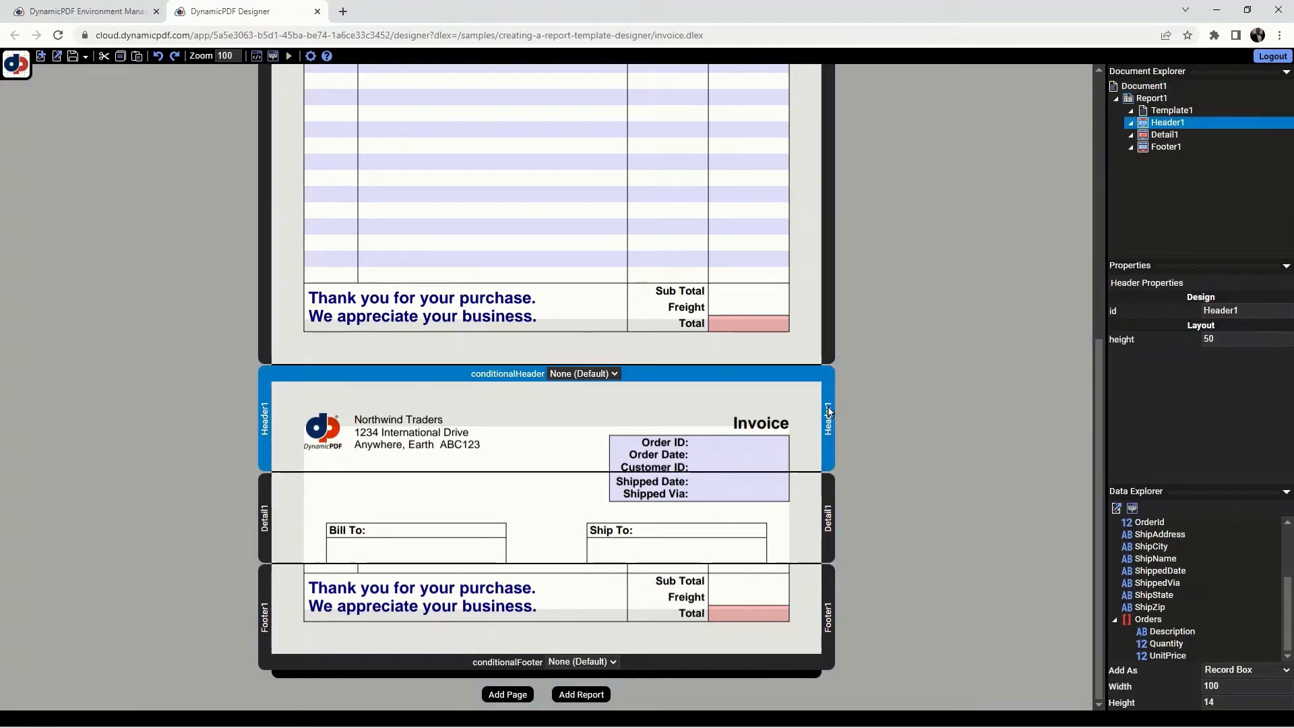
click(1230, 337)
text(275)
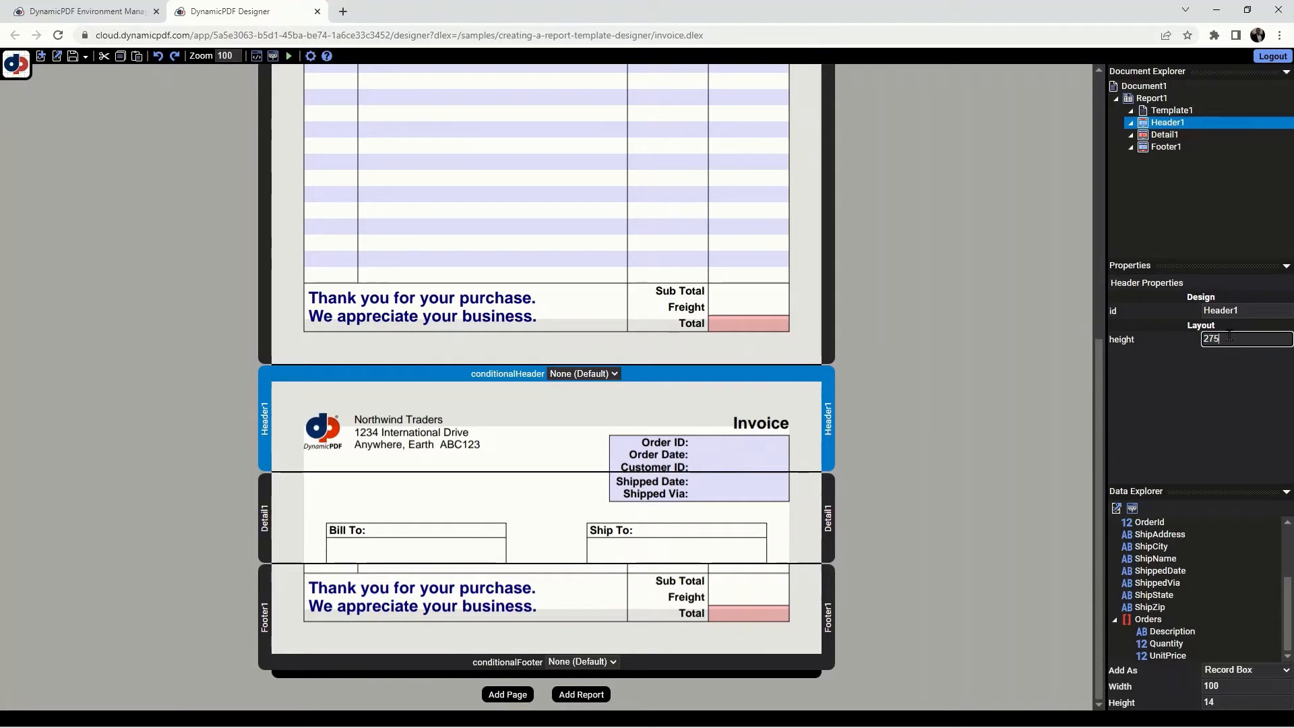
- Set the height of the Footer1 section to 38
click(828, 617)
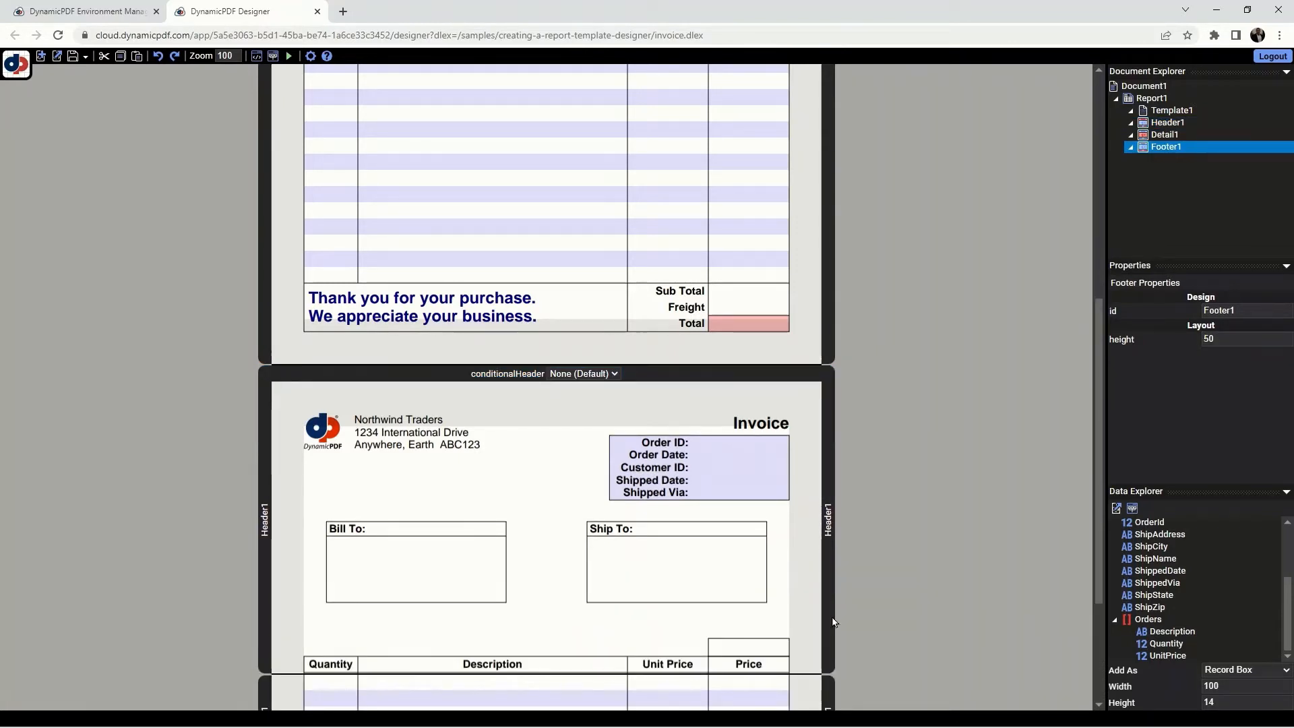
scroll(839, 605, down, 1)
scroll(840, 605, down, 3)
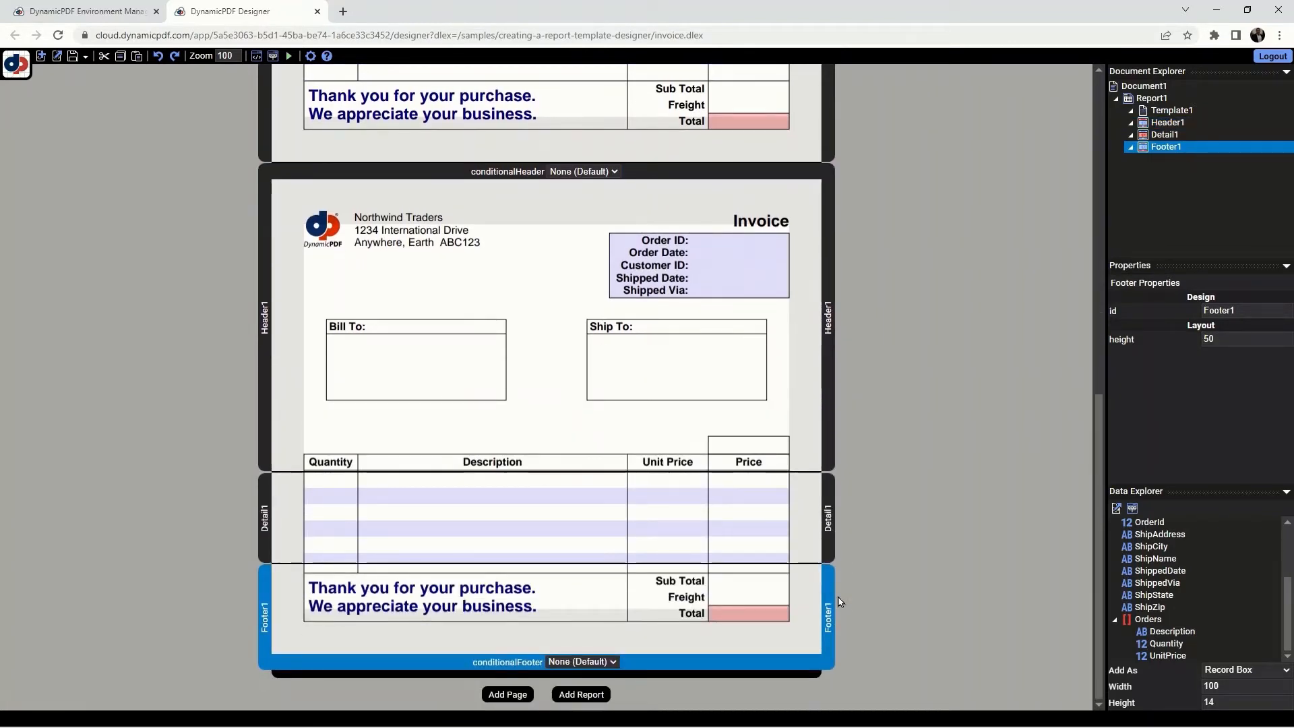
click(1238, 335)
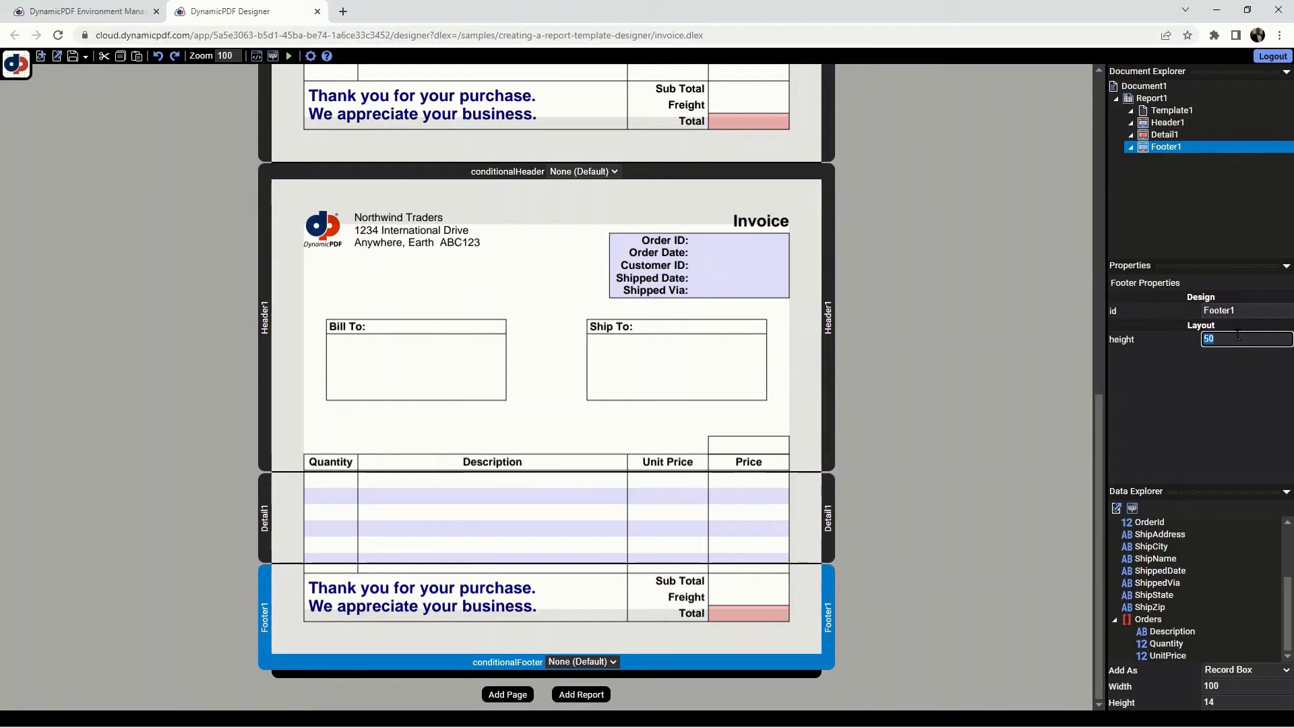
text(38)
- Set the height of the Detail1 section to 18
click(760, 533)
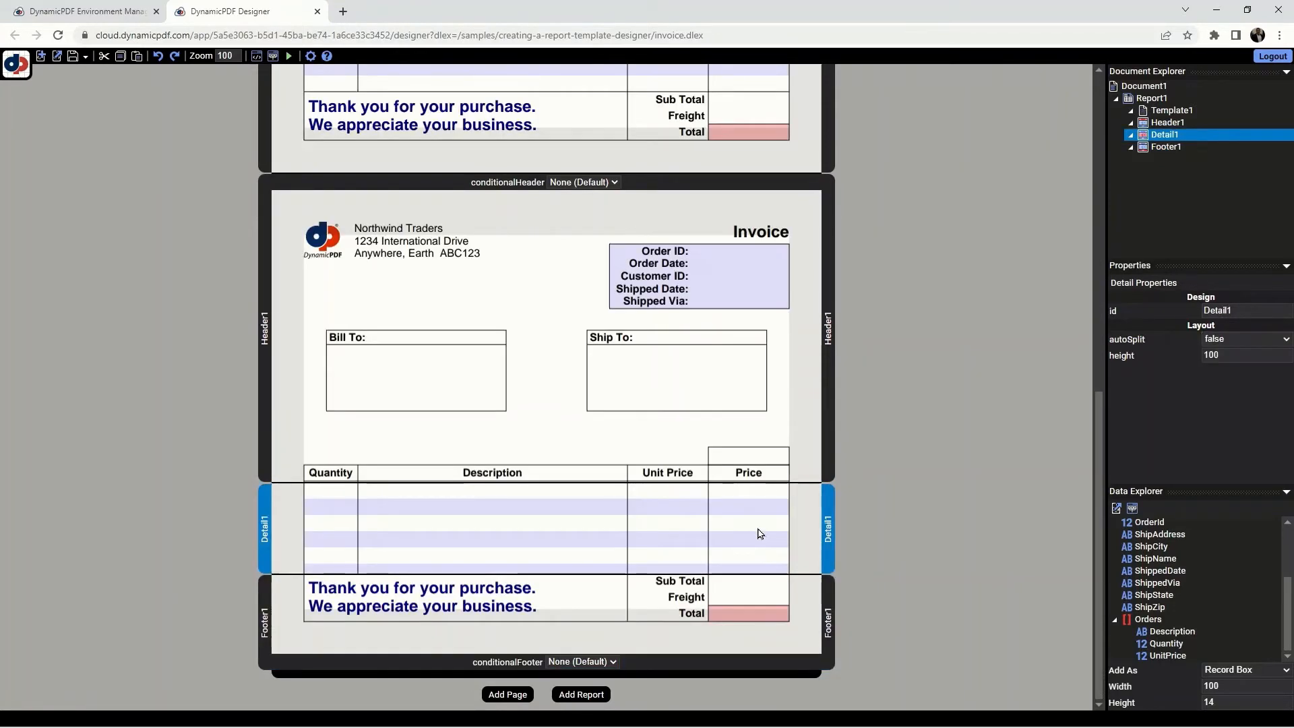
click(1236, 350)
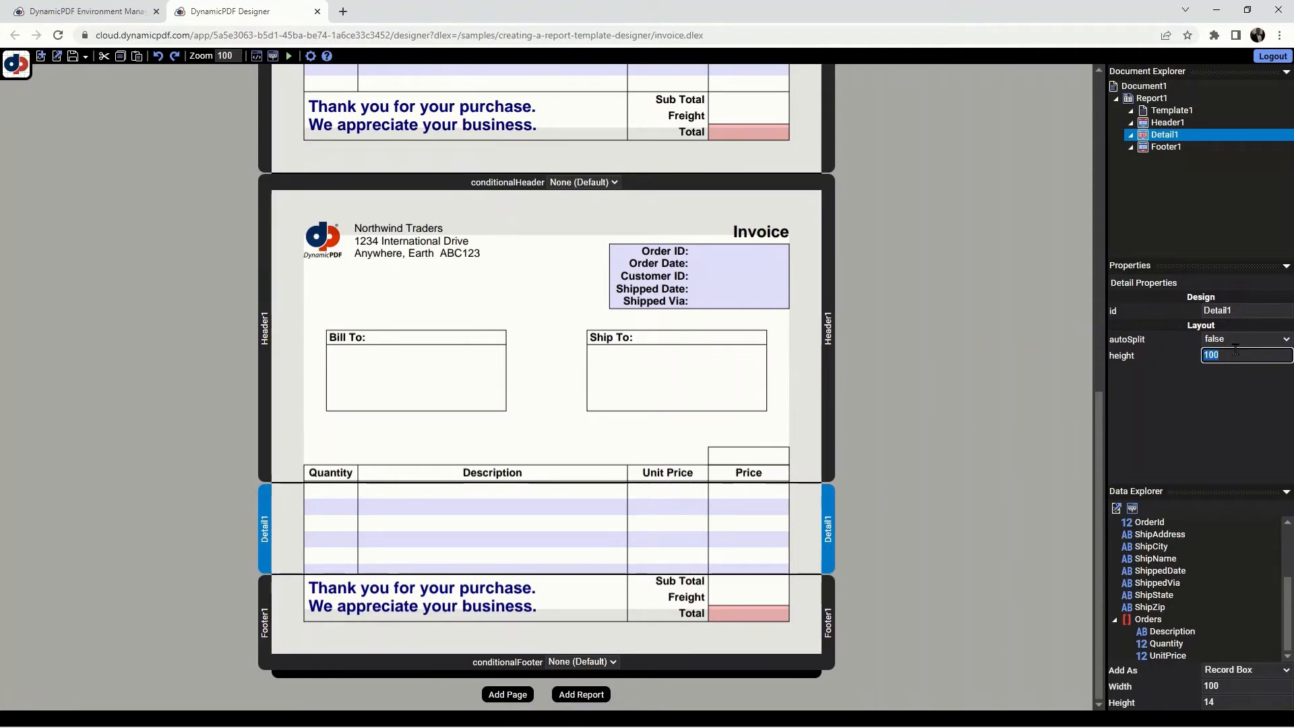
text(18)
click(828, 540)
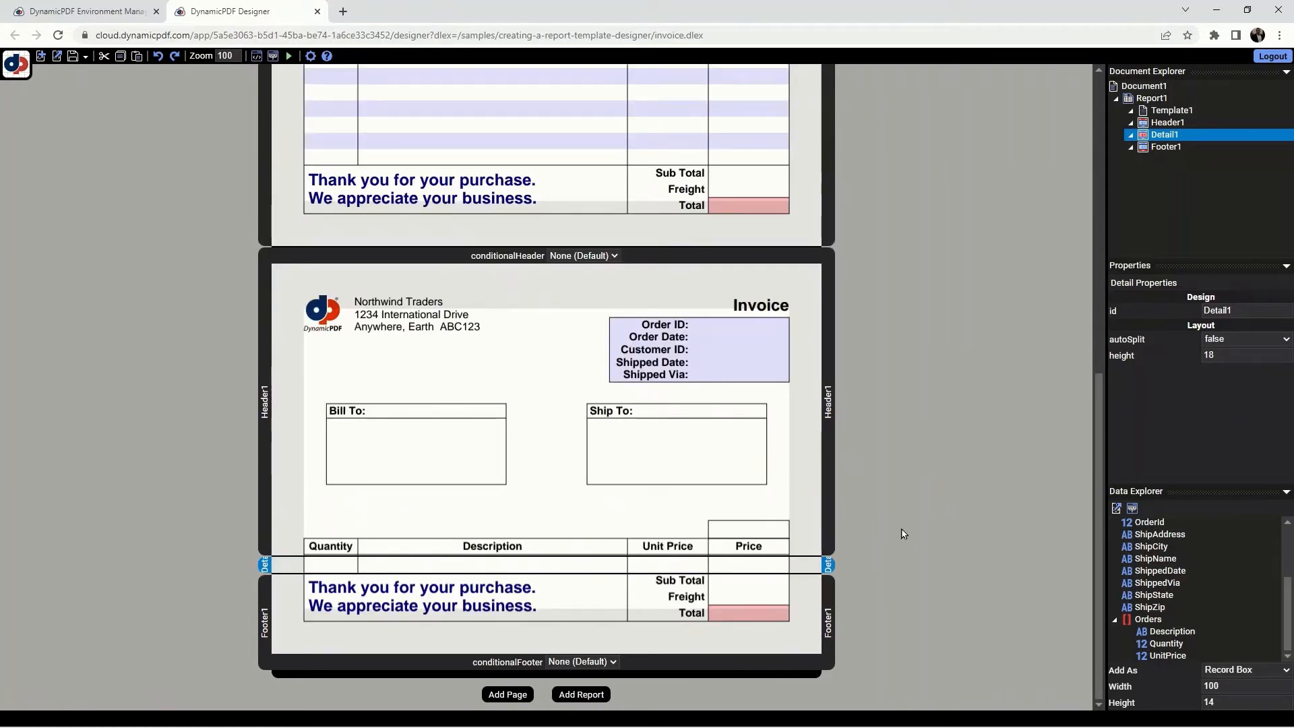
- Place OrderId and OrderDate record boxes in the header beside the Order ID and Order Date labels
click(1147, 524)
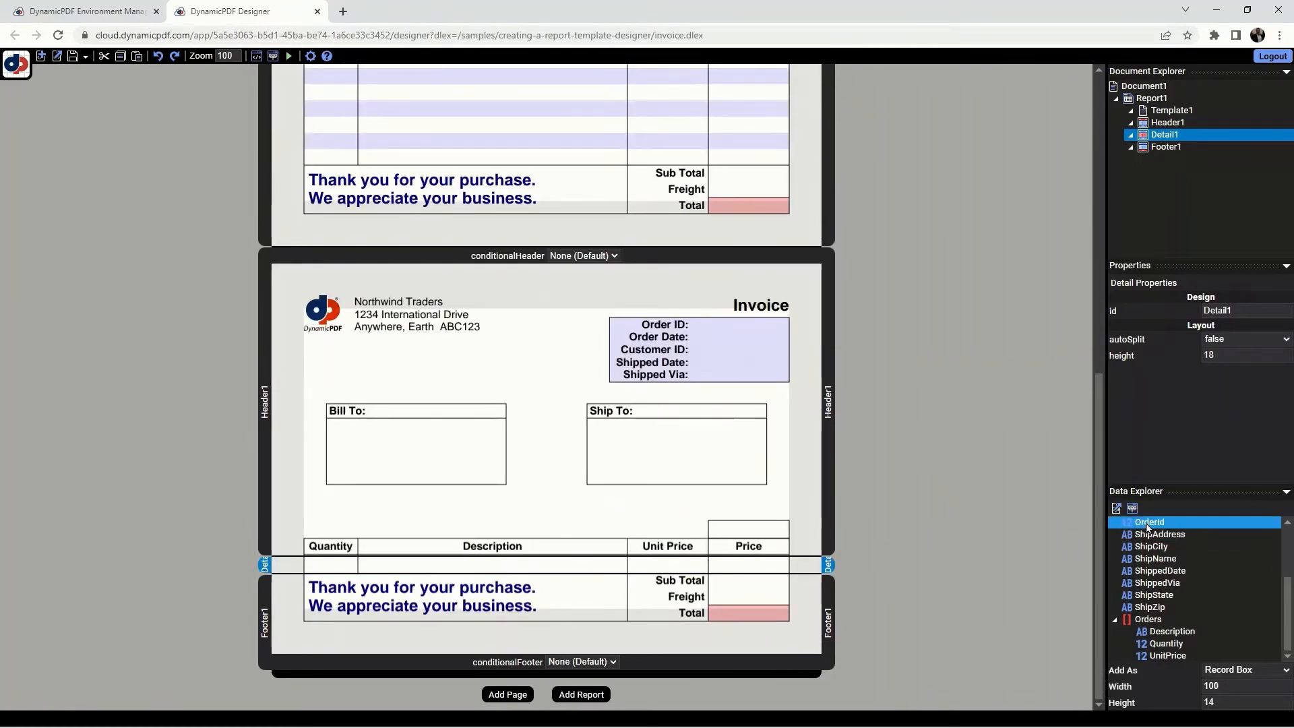
drag(1147, 527, 1058, 510)
drag(790, 356, 738, 325)
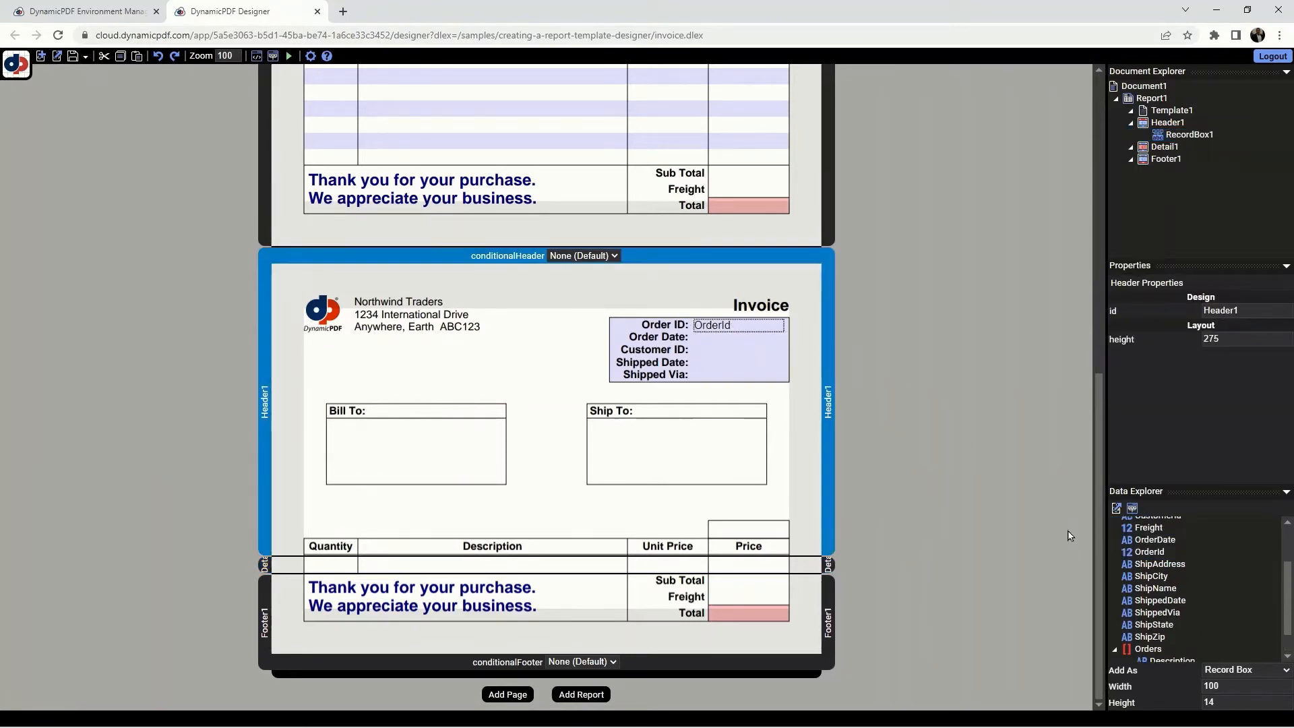
drag(1154, 540, 740, 343)
- Place CustomerId, ShippedDate and ShippedVia record boxes beside their matching labels in the header's order information block
scroll(1174, 563, up, 2)
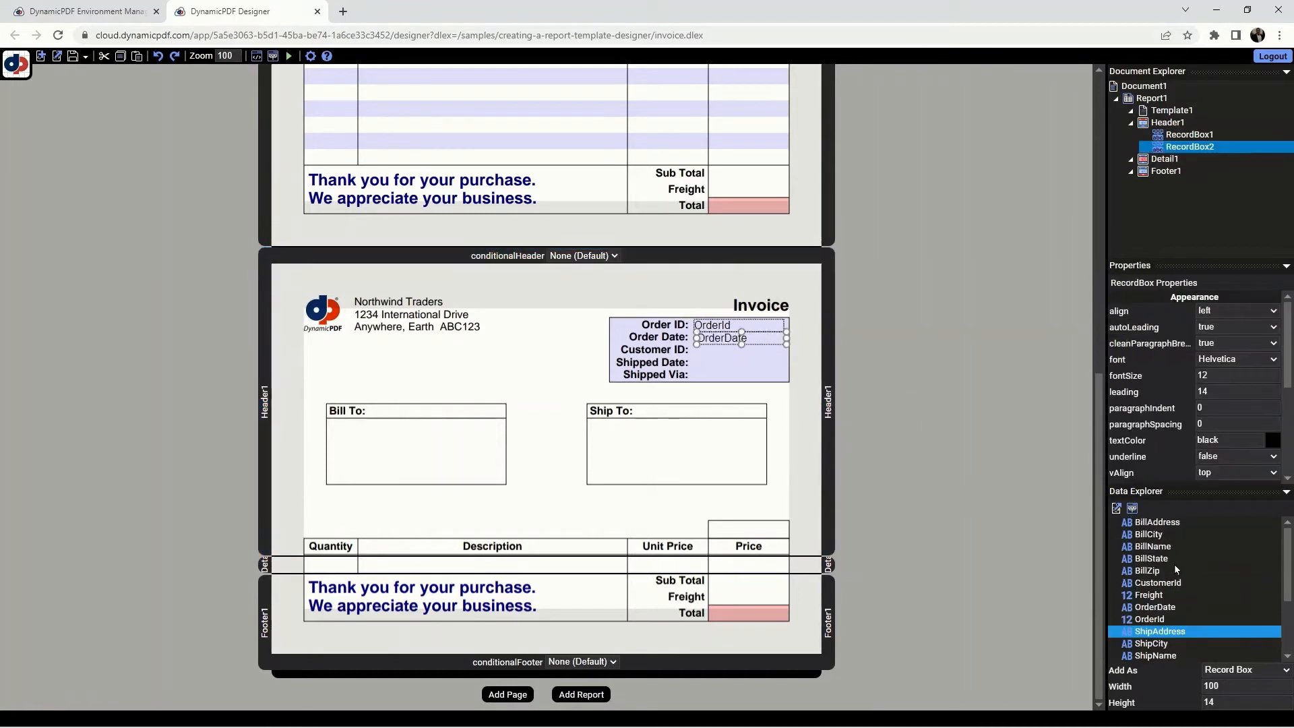
drag(1175, 565, 740, 359)
scroll(1176, 593, down, 2)
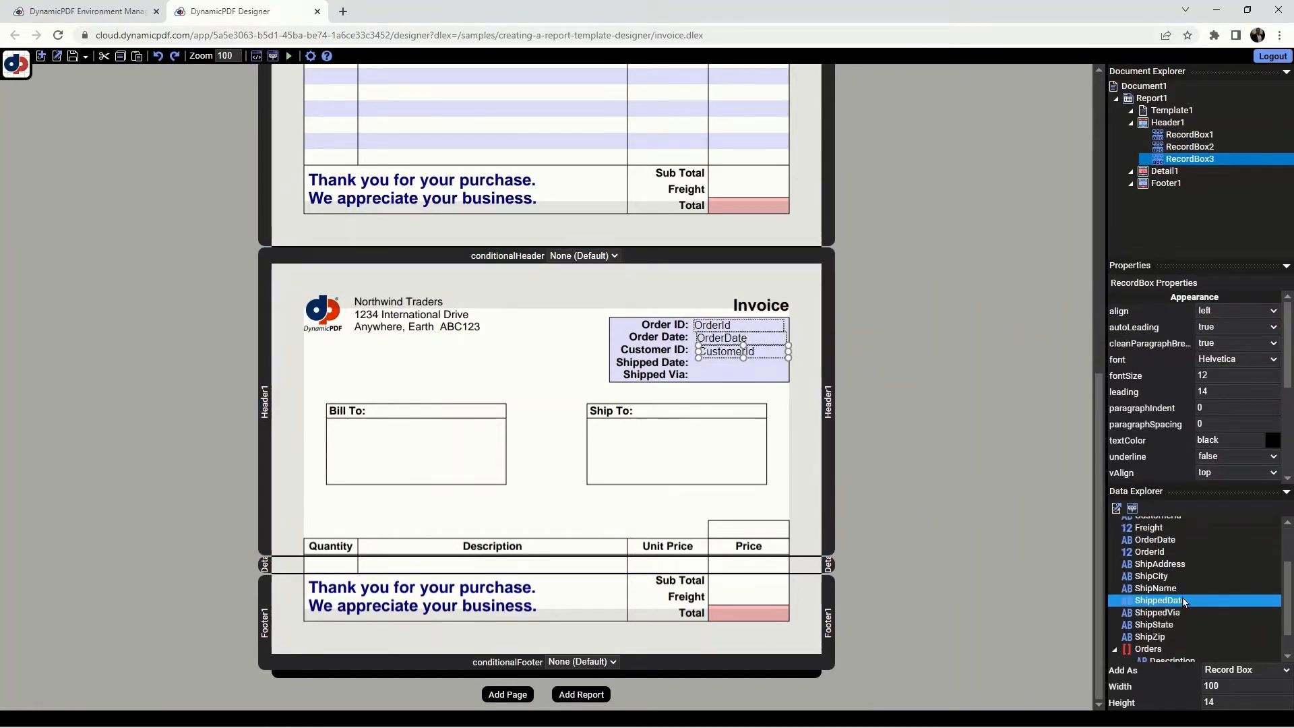
drag(1177, 599, 741, 366)
scroll(1175, 593, down, 1)
drag(1174, 584, 741, 378)
- Align the order information record boxes by setting x to 437 for OrderId, CustomerId, ShippedDate and ShippedVia
click(728, 324)
scroll(1258, 398, down, 5)
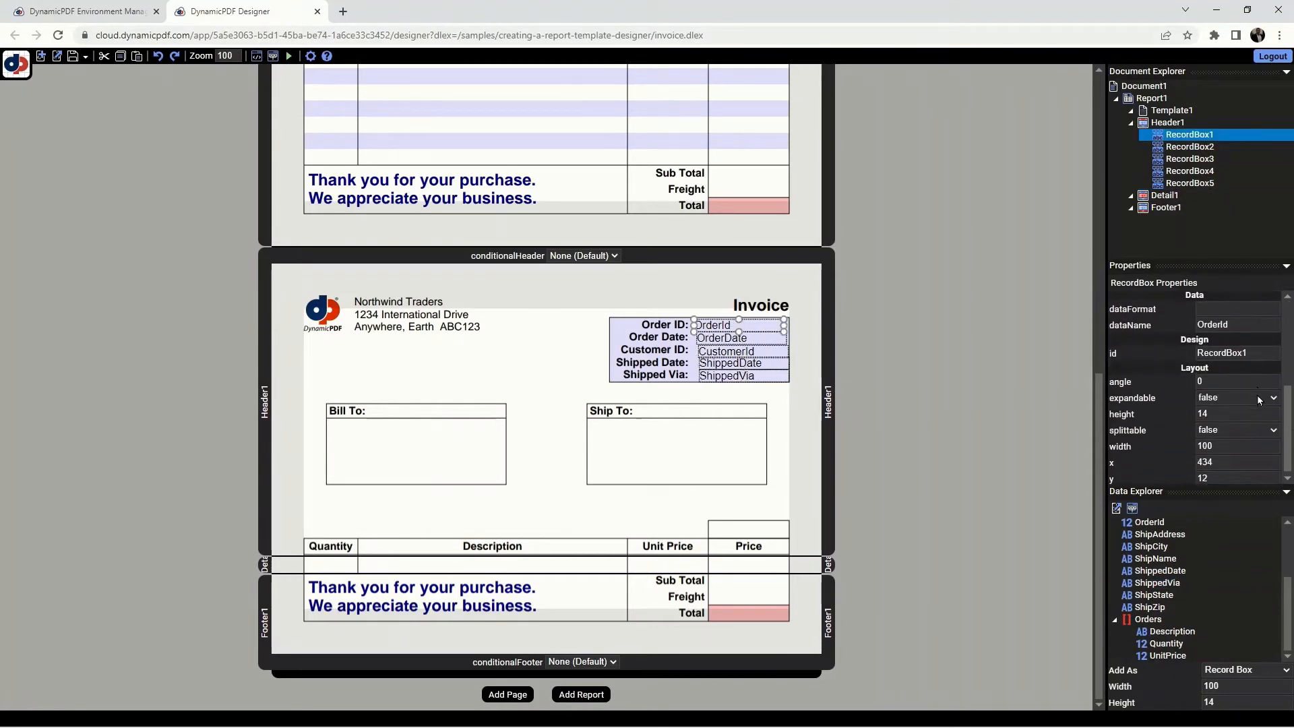
click(1232, 461)
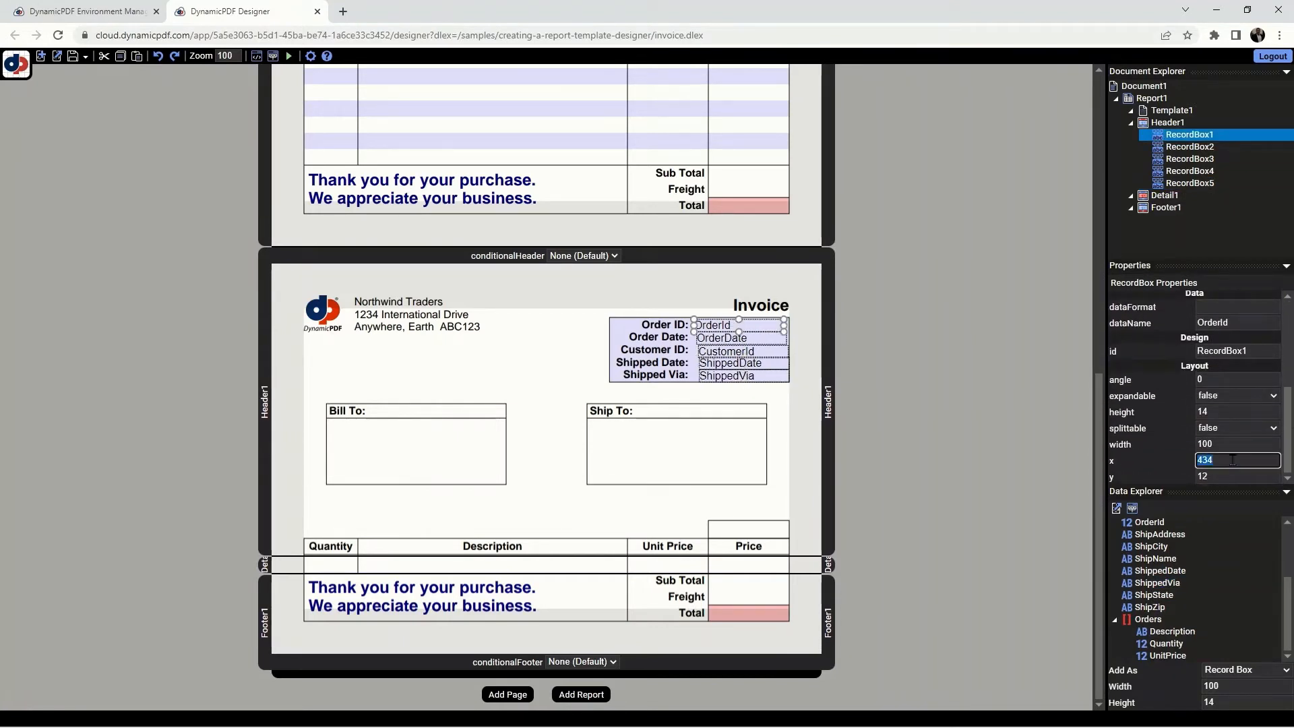
text(437)
click(736, 339)
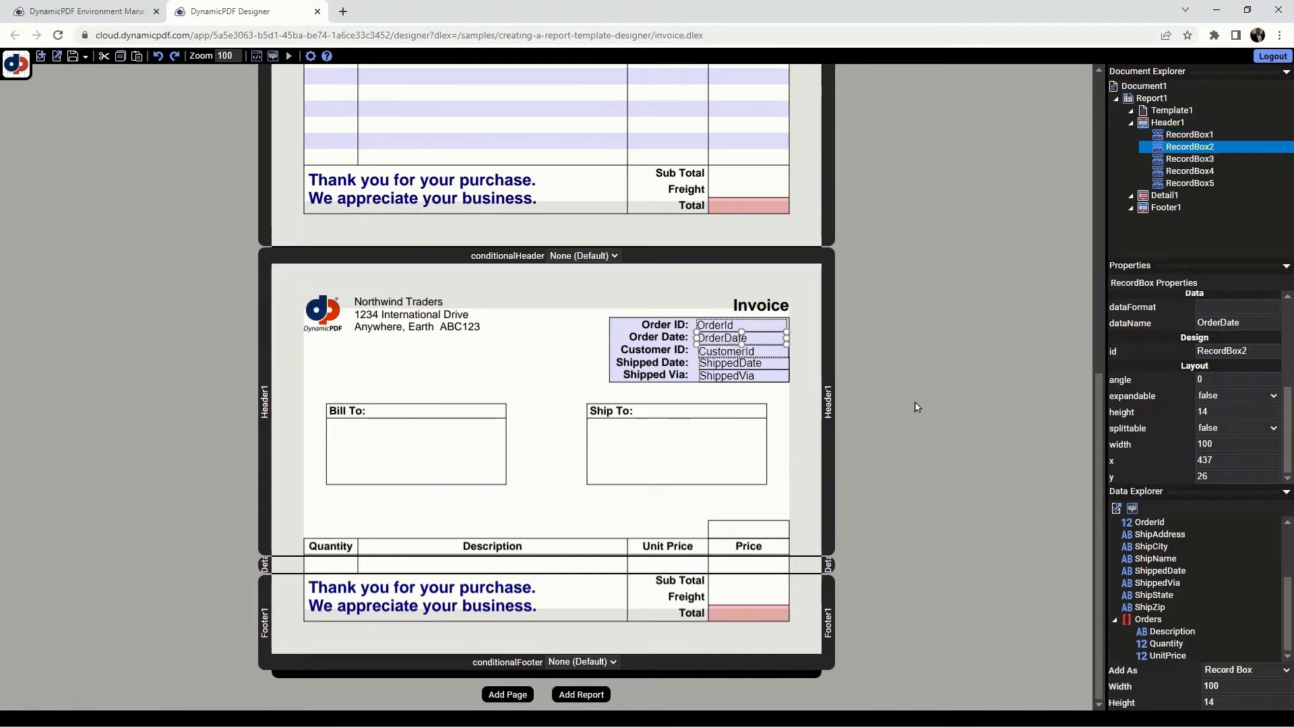
click(713, 352)
click(1222, 459)
text(437)
click(722, 364)
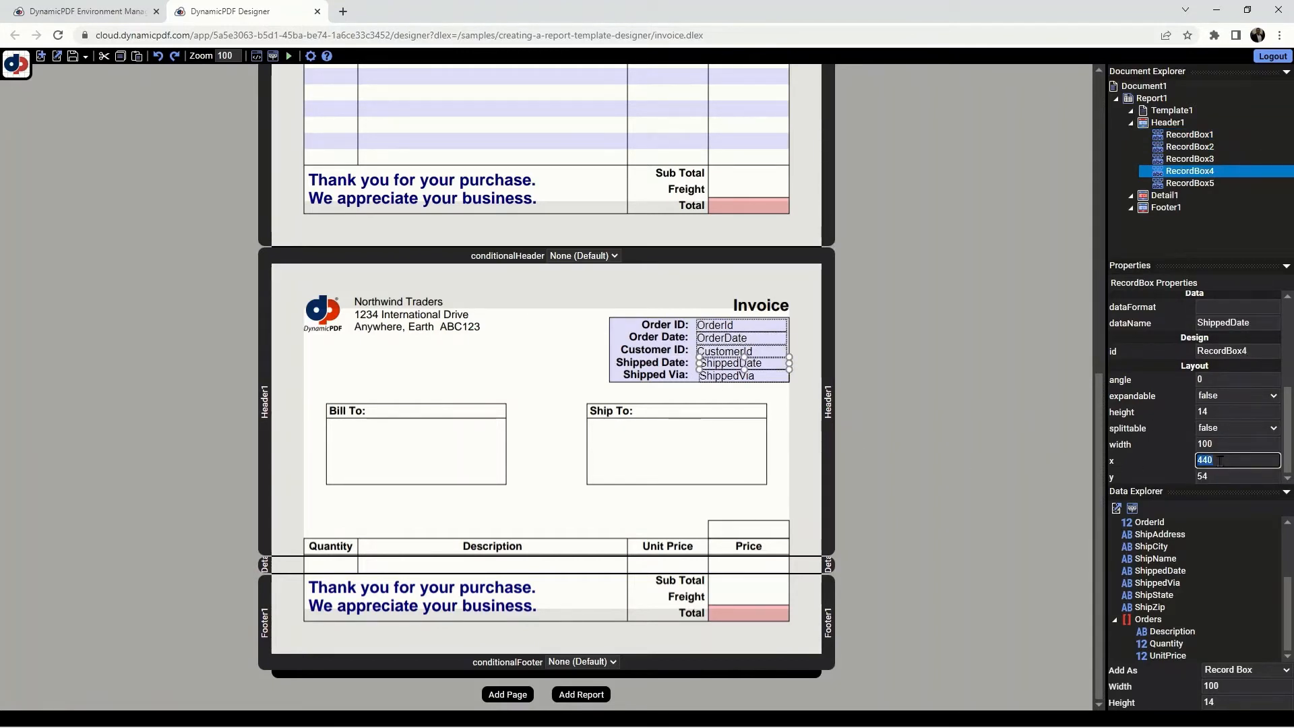
click(731, 375)
click(1222, 460)
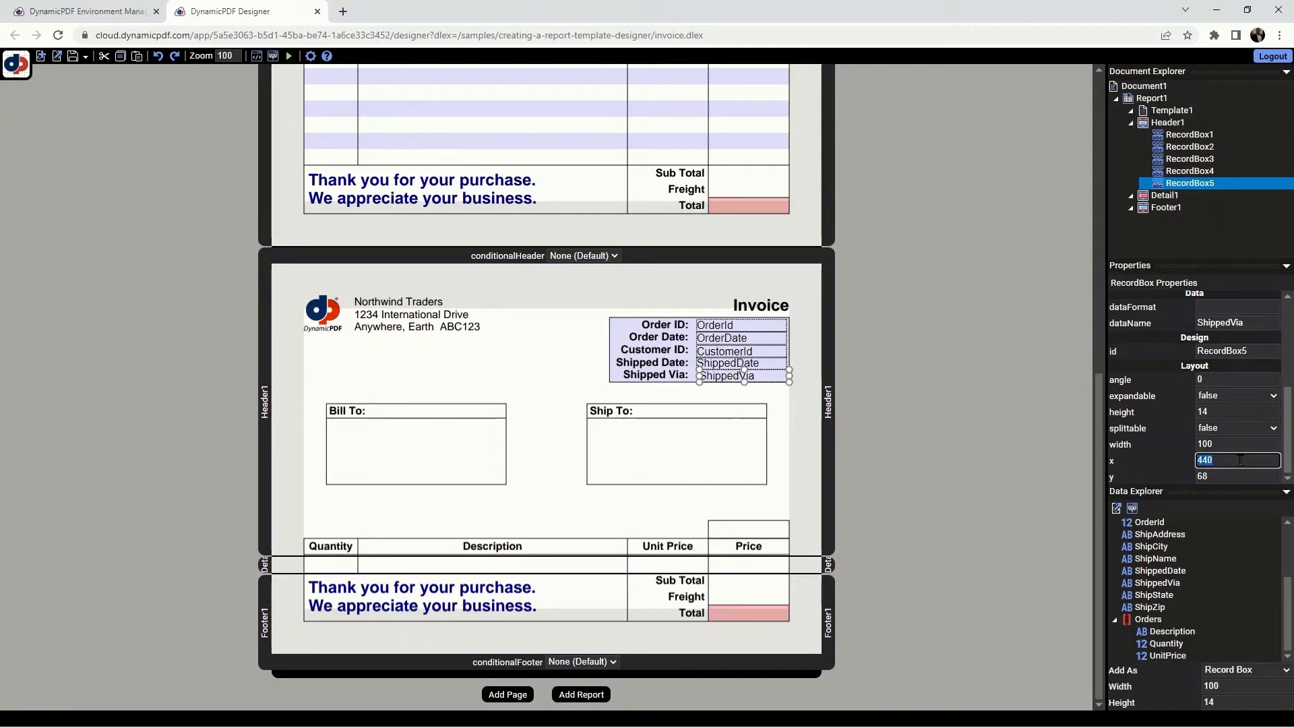
text(437)
- Space the record boxes evenly by setting y to 10 for OrderId, 25 for OrderDate, 40 for CustomerId and 55 for ShippedDate
click(734, 323)
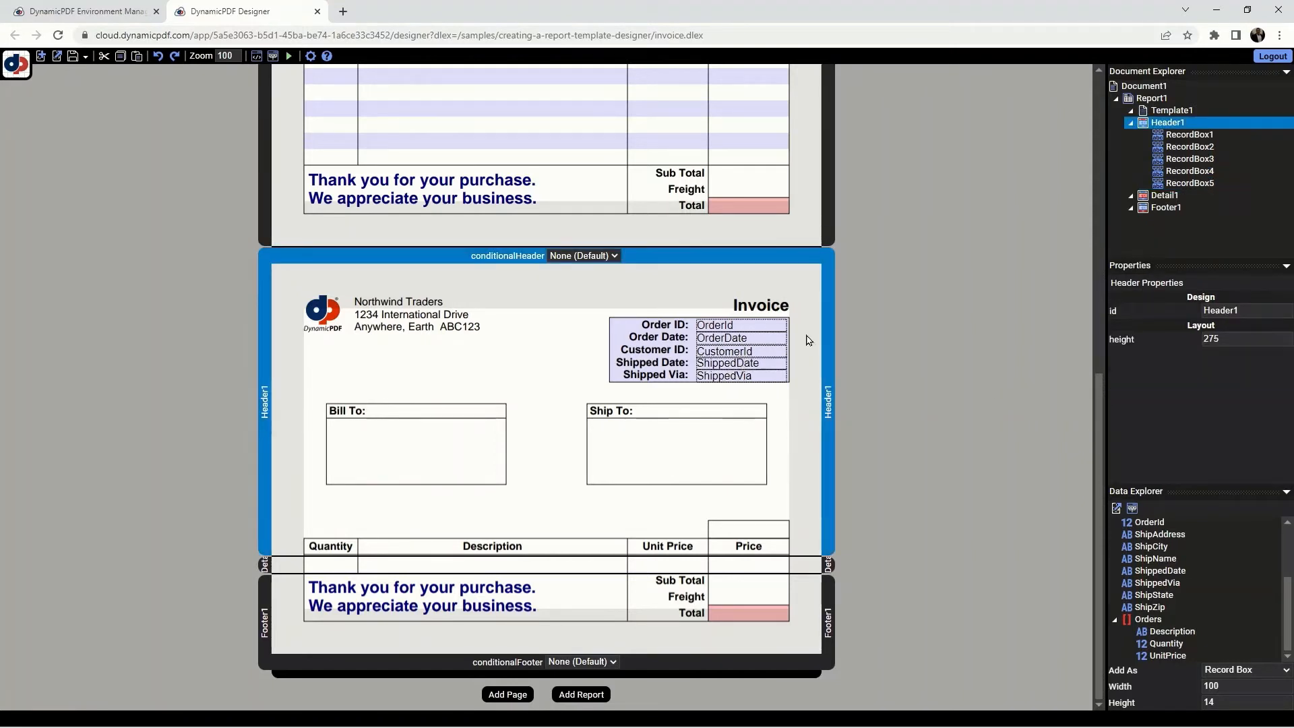
click(726, 326)
scroll(1213, 418, down, 5)
click(1225, 476)
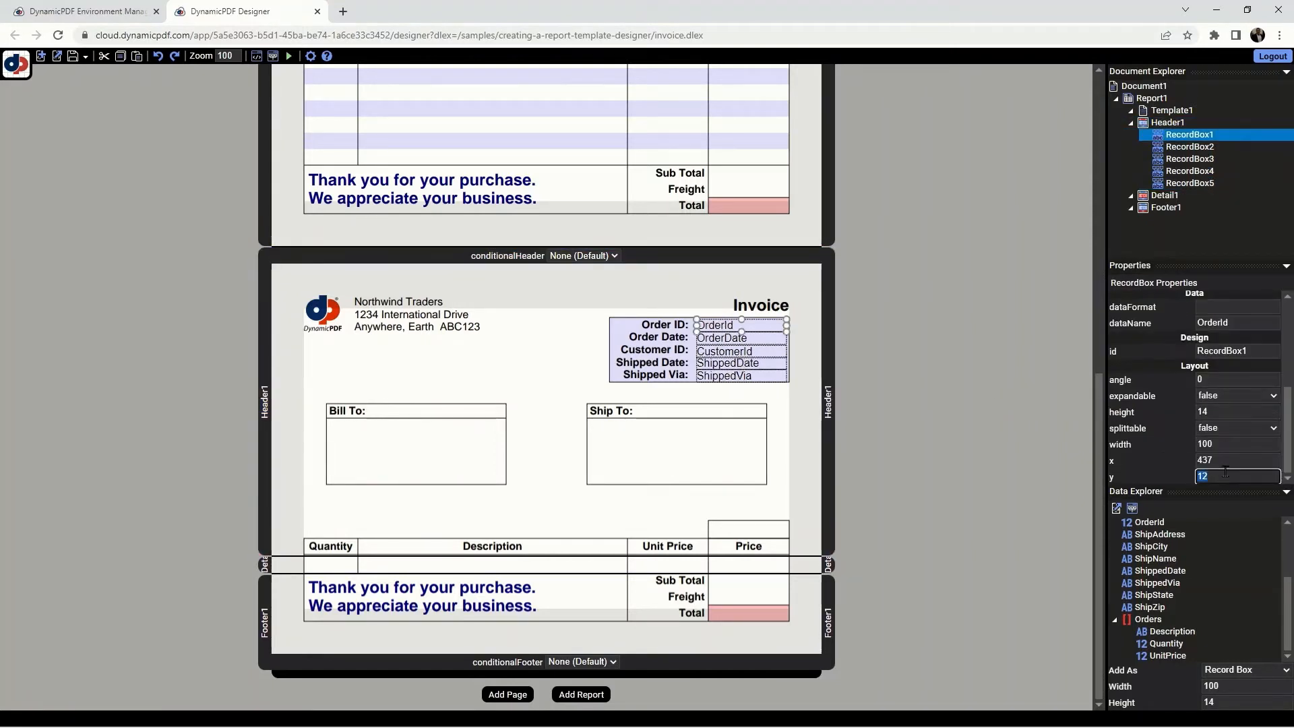
text(10)
click(746, 337)
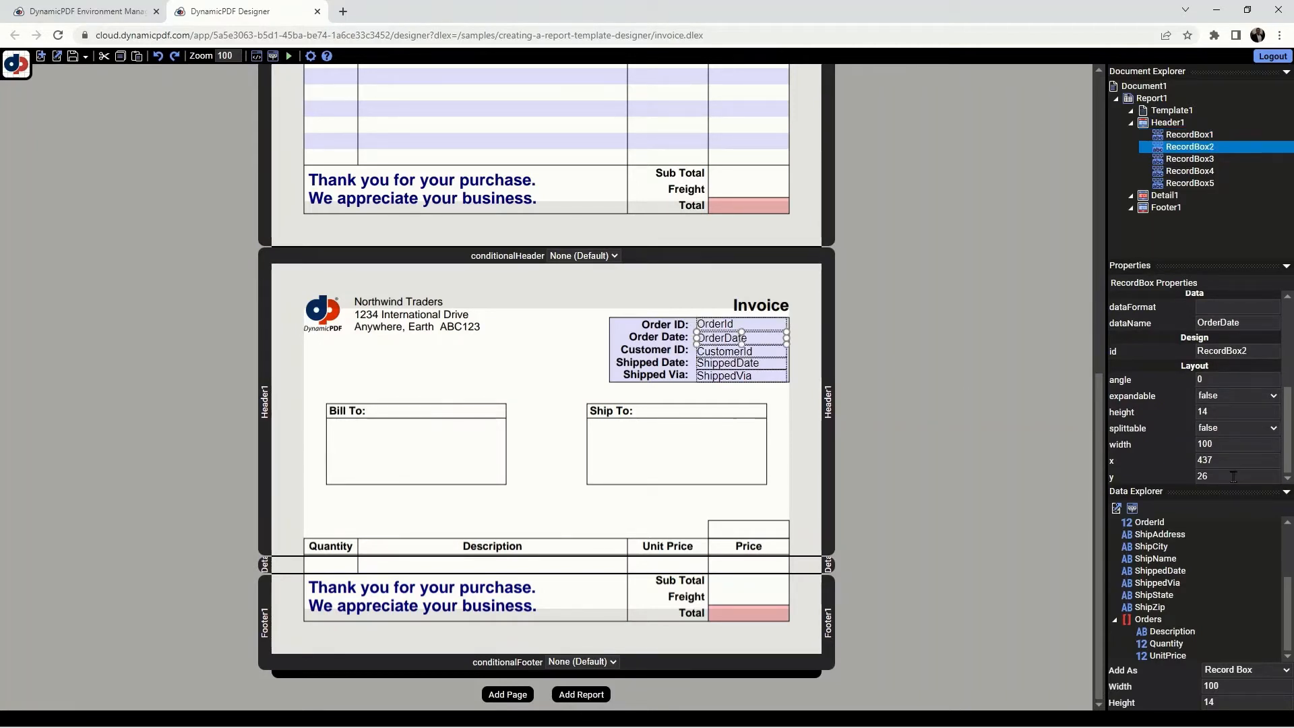
click(761, 352)
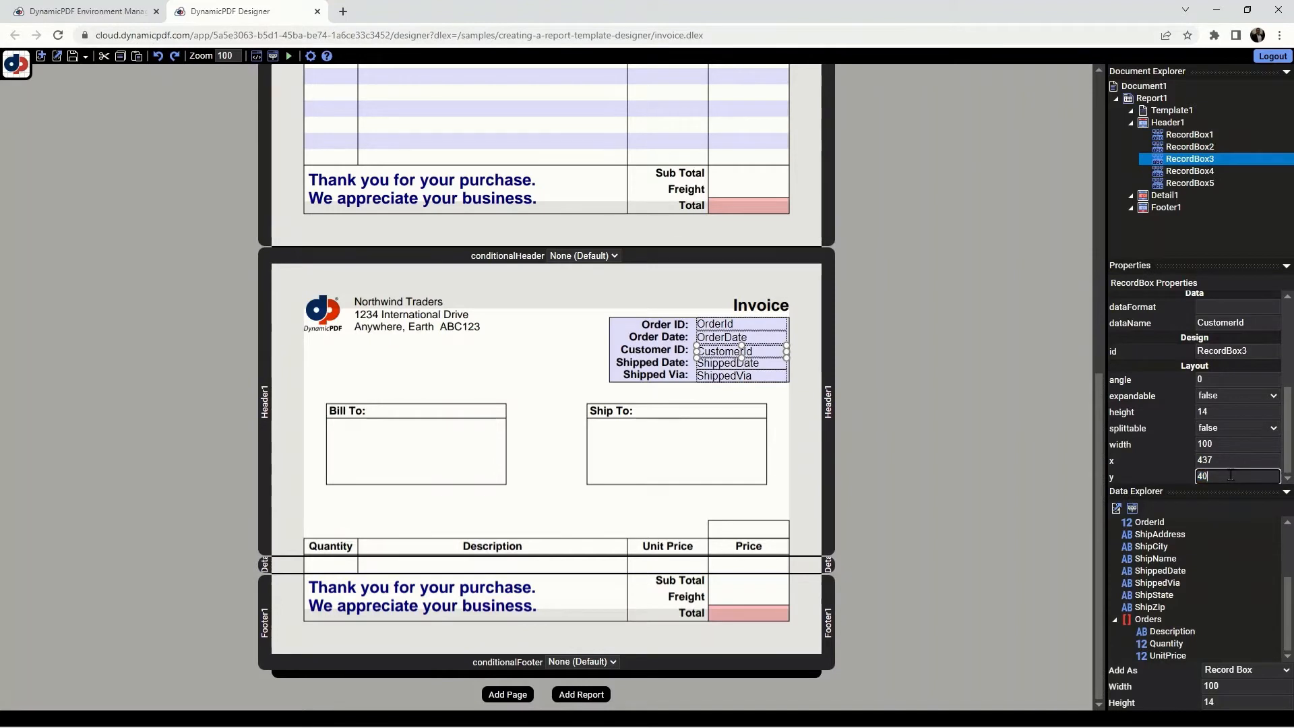
click(761, 363)
click(1218, 476)
text(55)
click(747, 376)
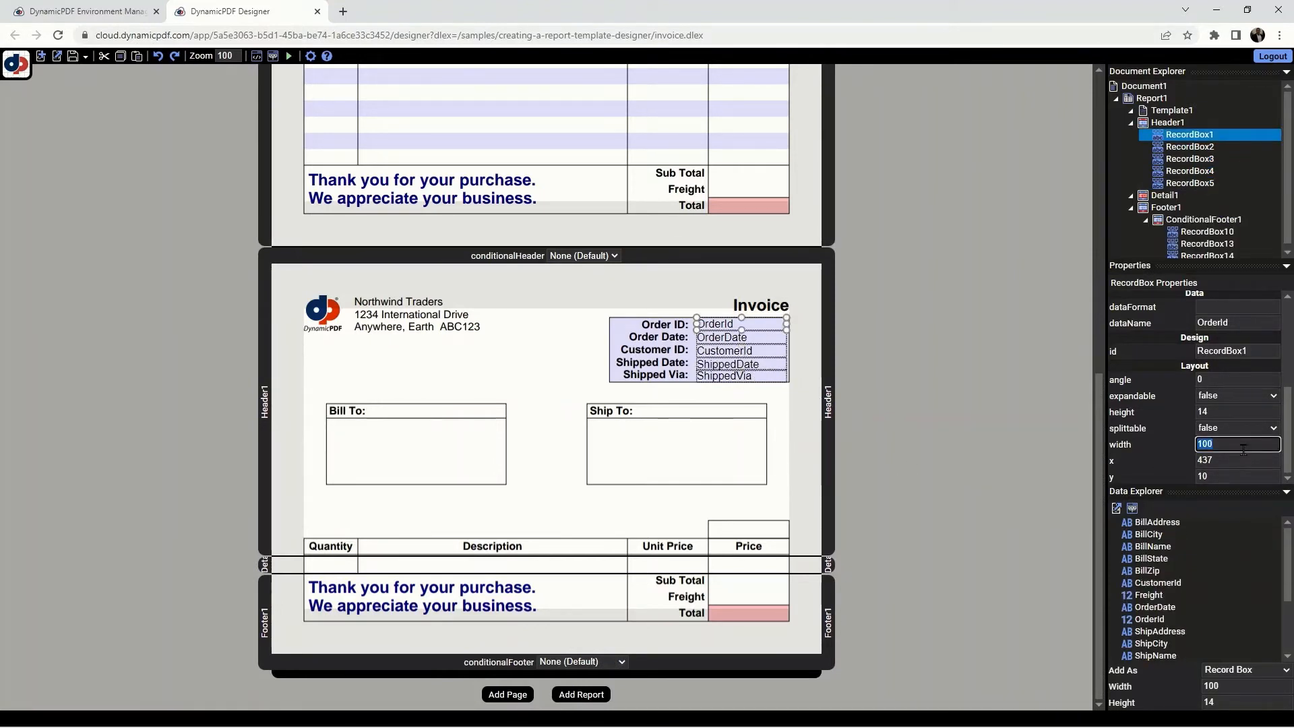
- Check the width setting of each of the five order information record boxes in the header
click(1244, 450)
click(742, 337)
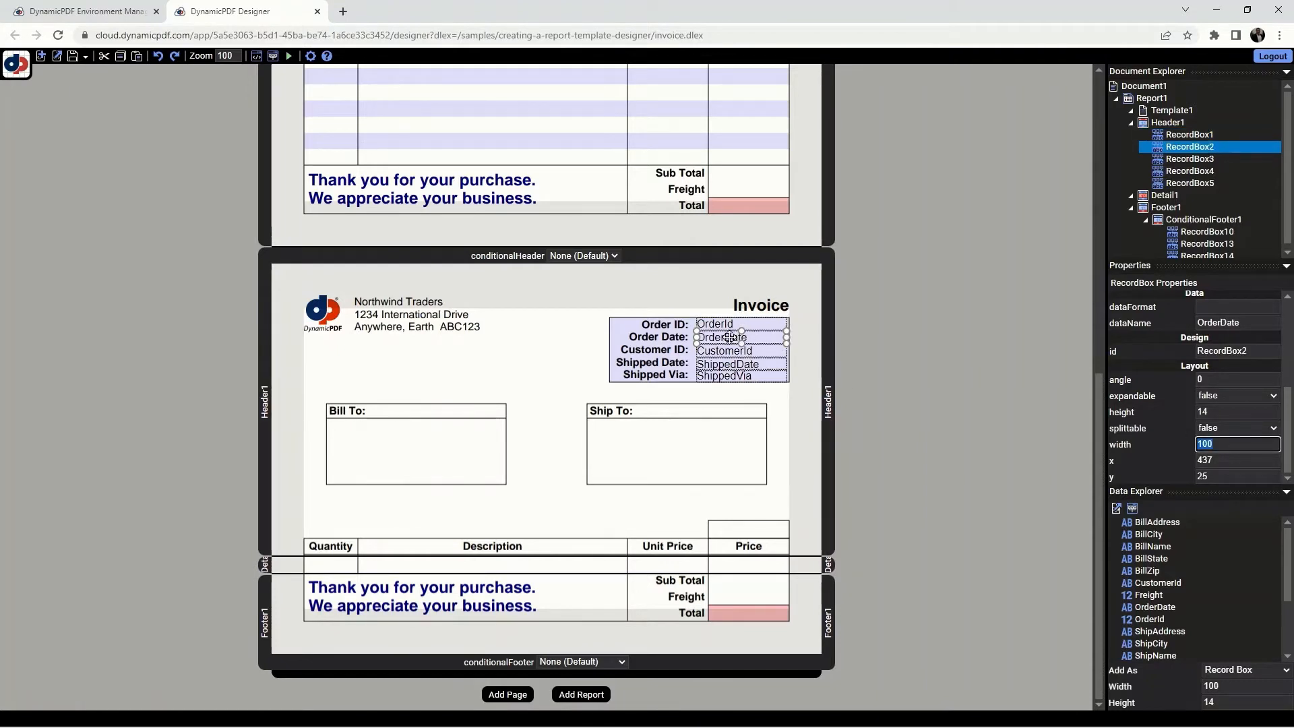
click(735, 351)
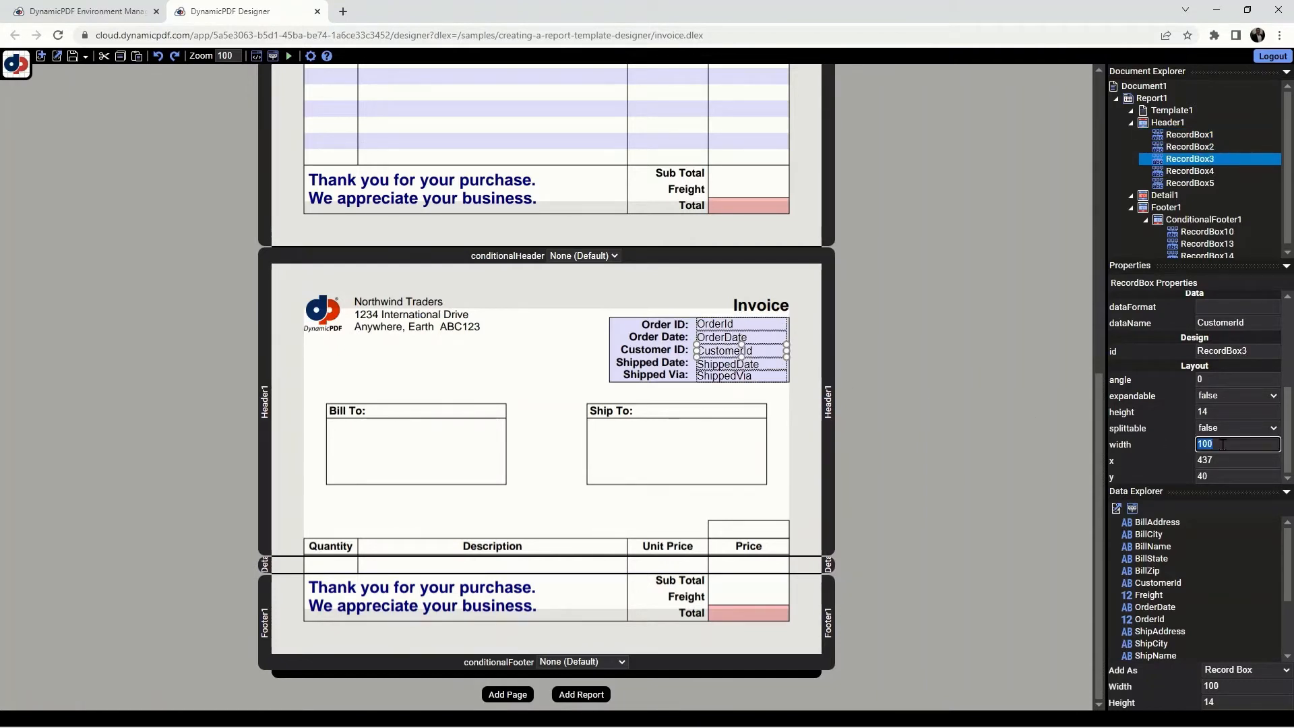
click(717, 365)
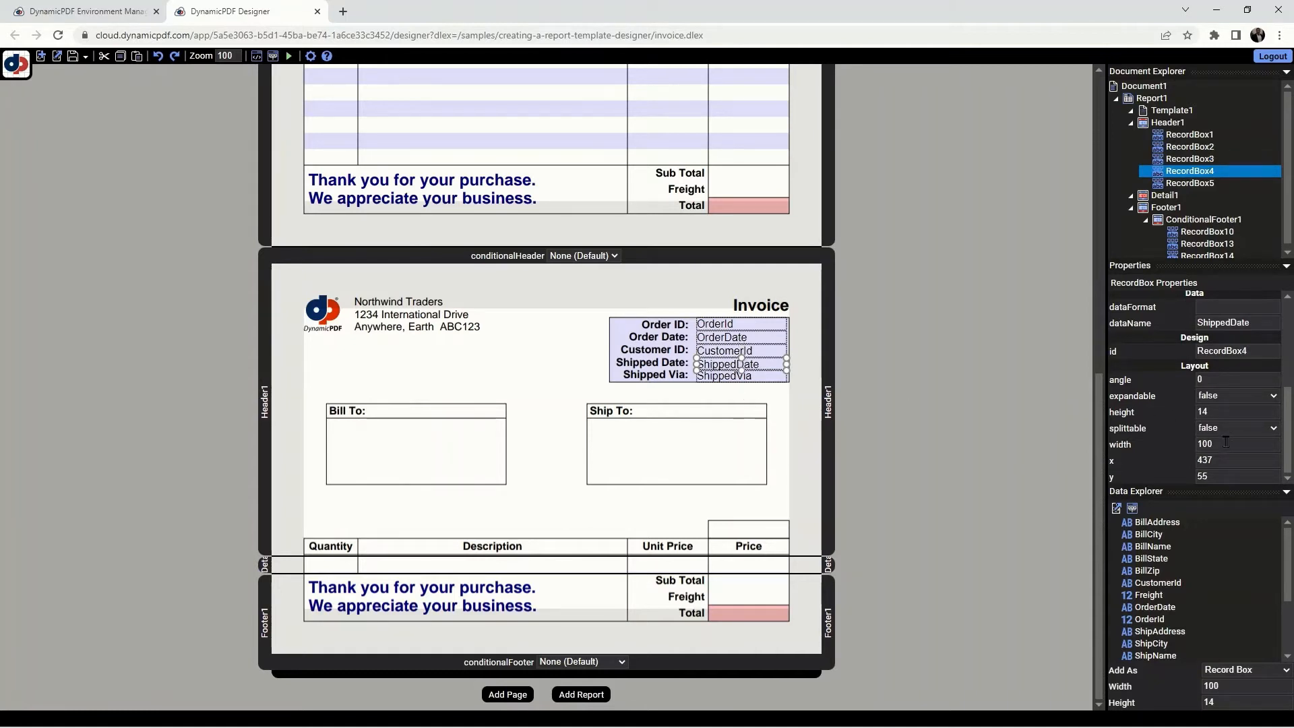
click(745, 376)
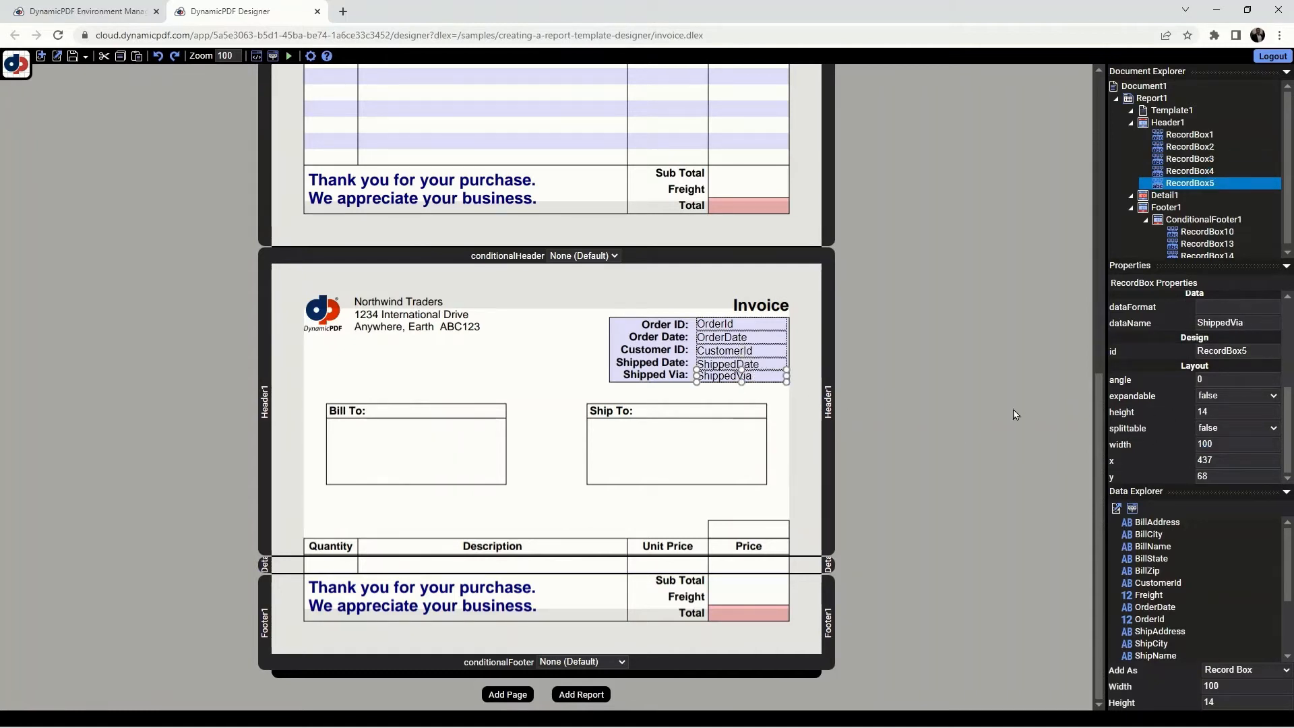
click(1229, 448)
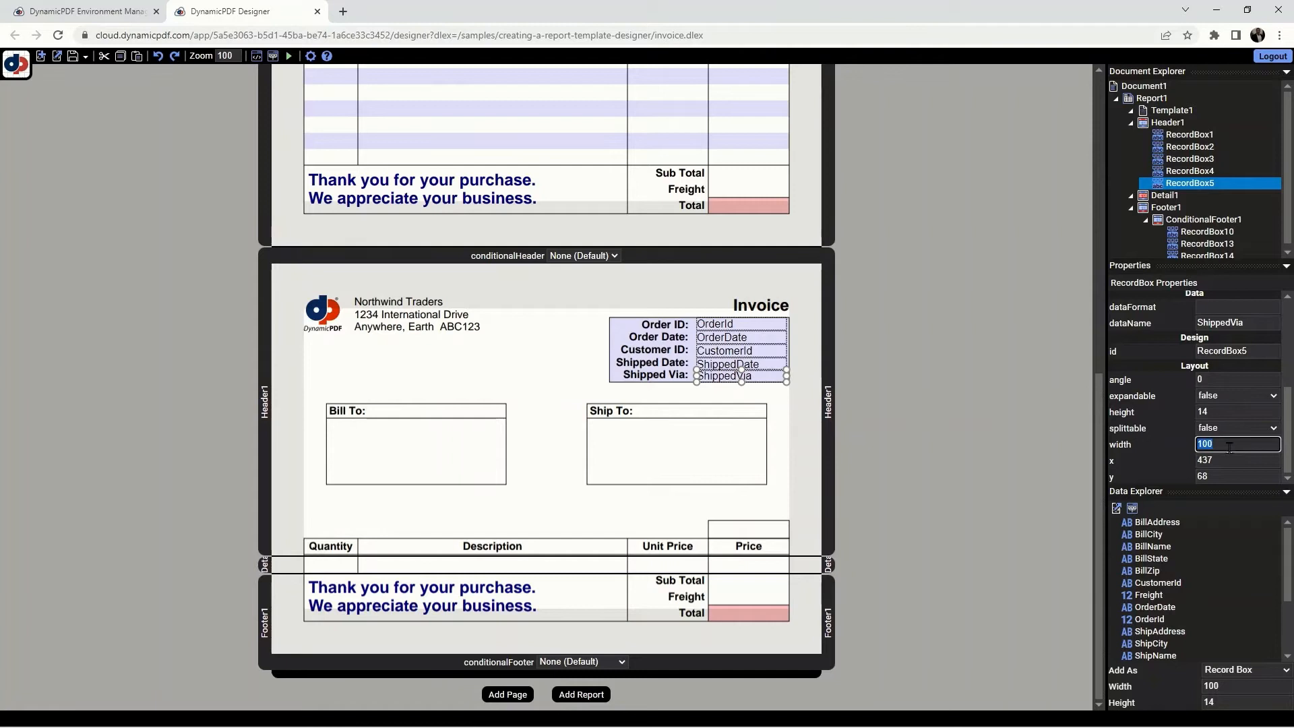
click(954, 440)
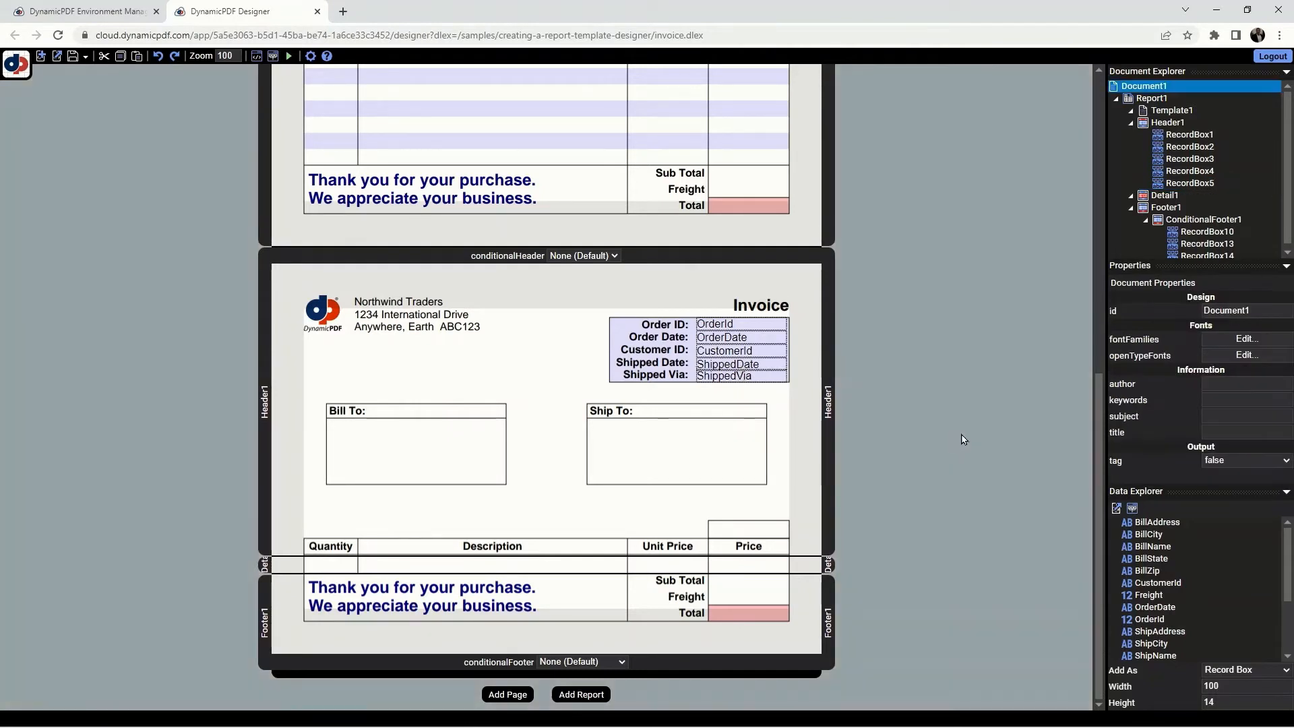
- Add a record area in the header's Bill To box and resize it to fill the space below the label
click(410, 443)
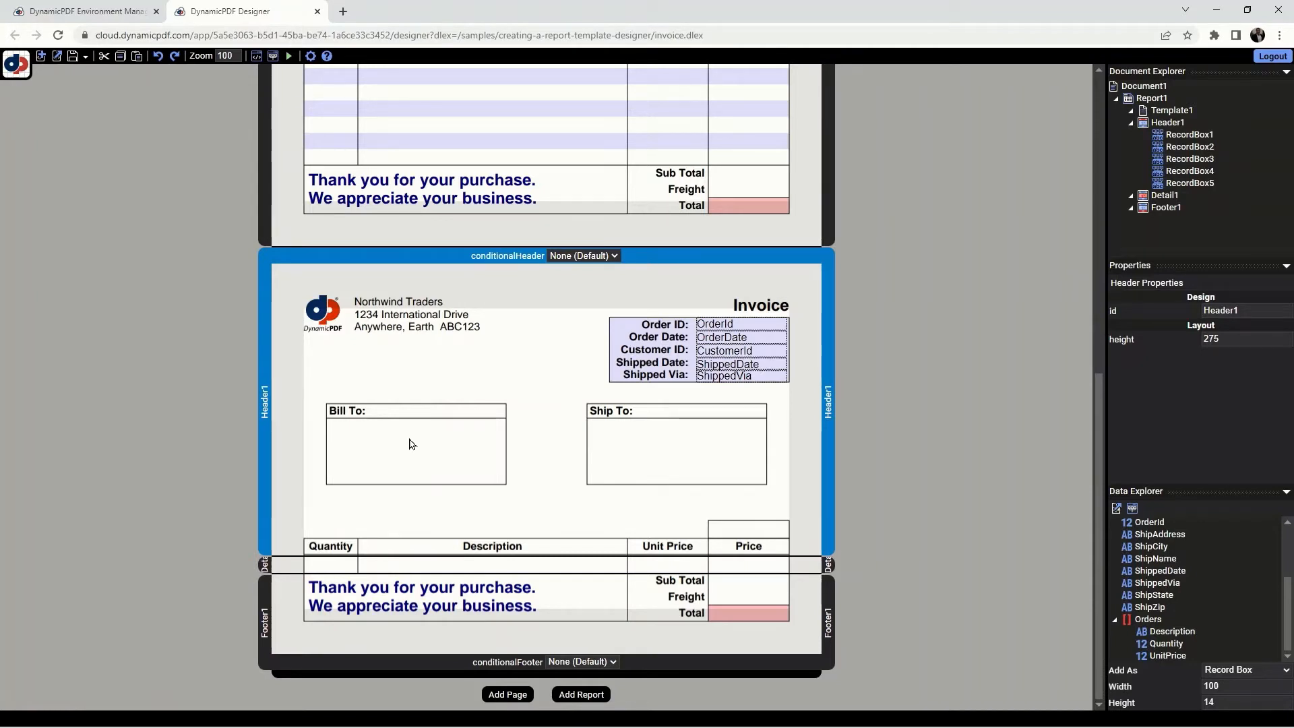
right_click(411, 444)
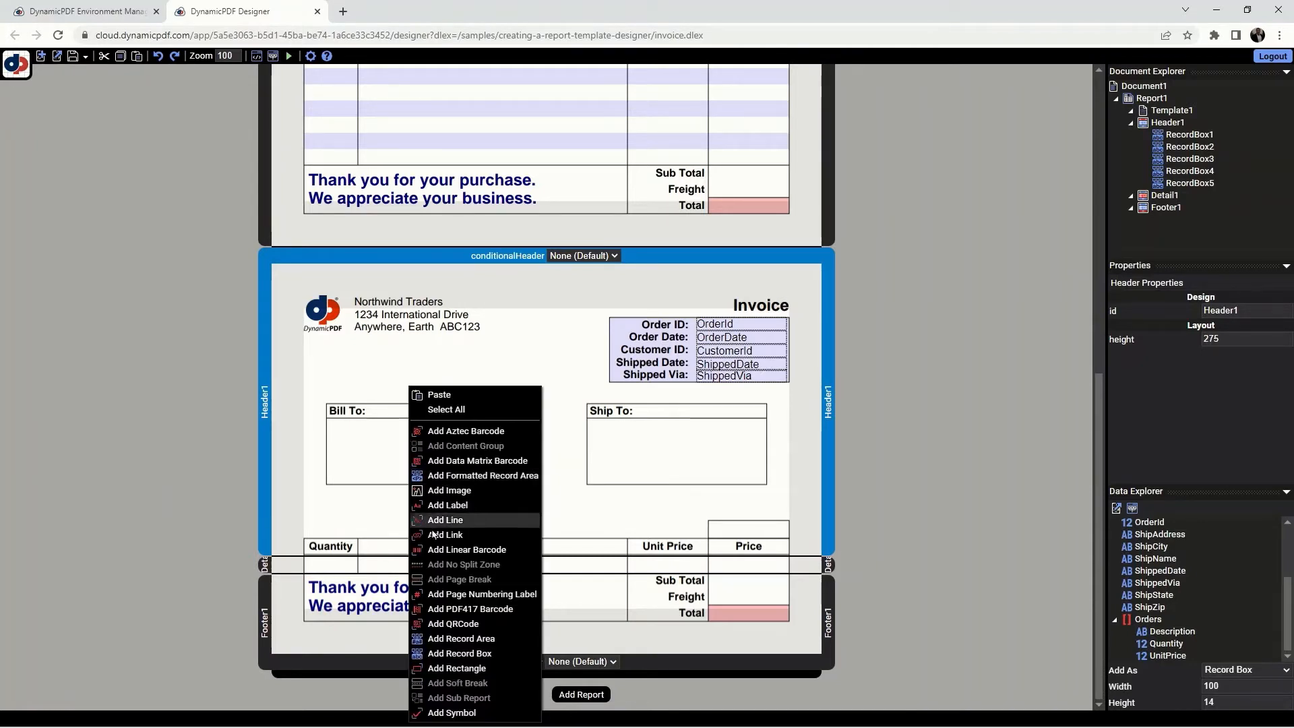
click(470, 638)
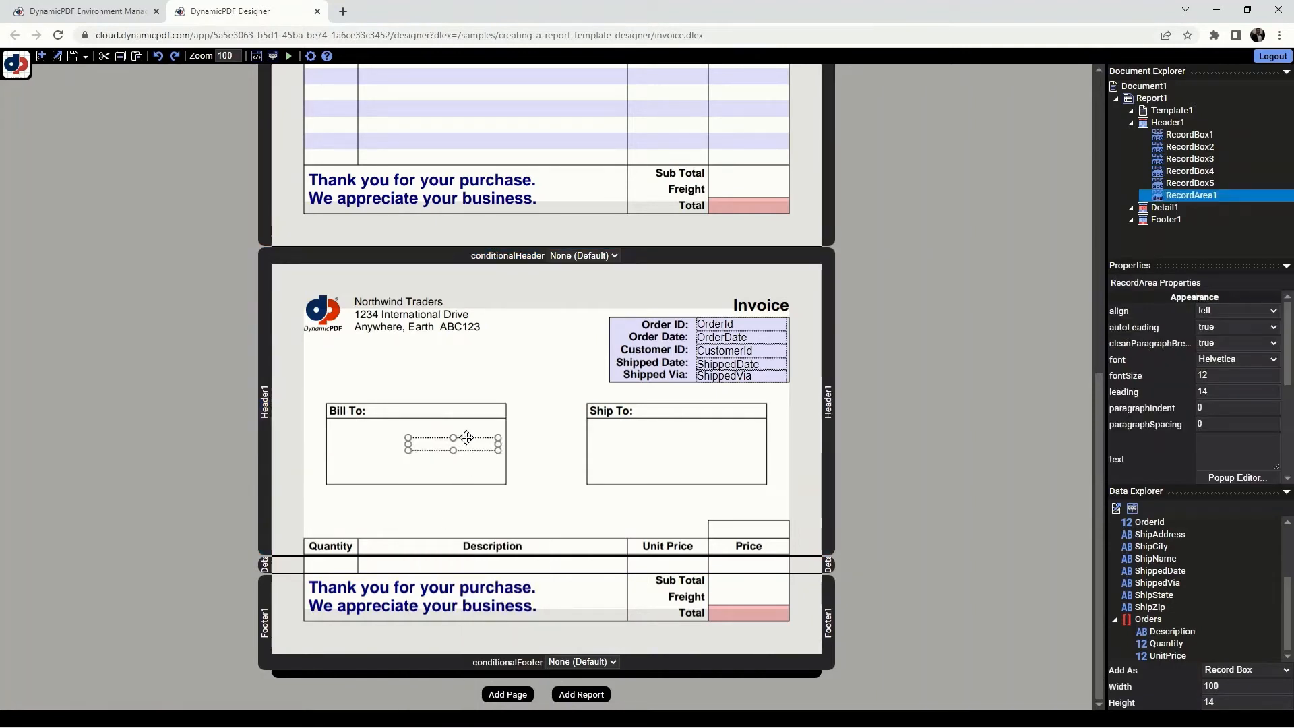
drag(473, 438, 503, 426)
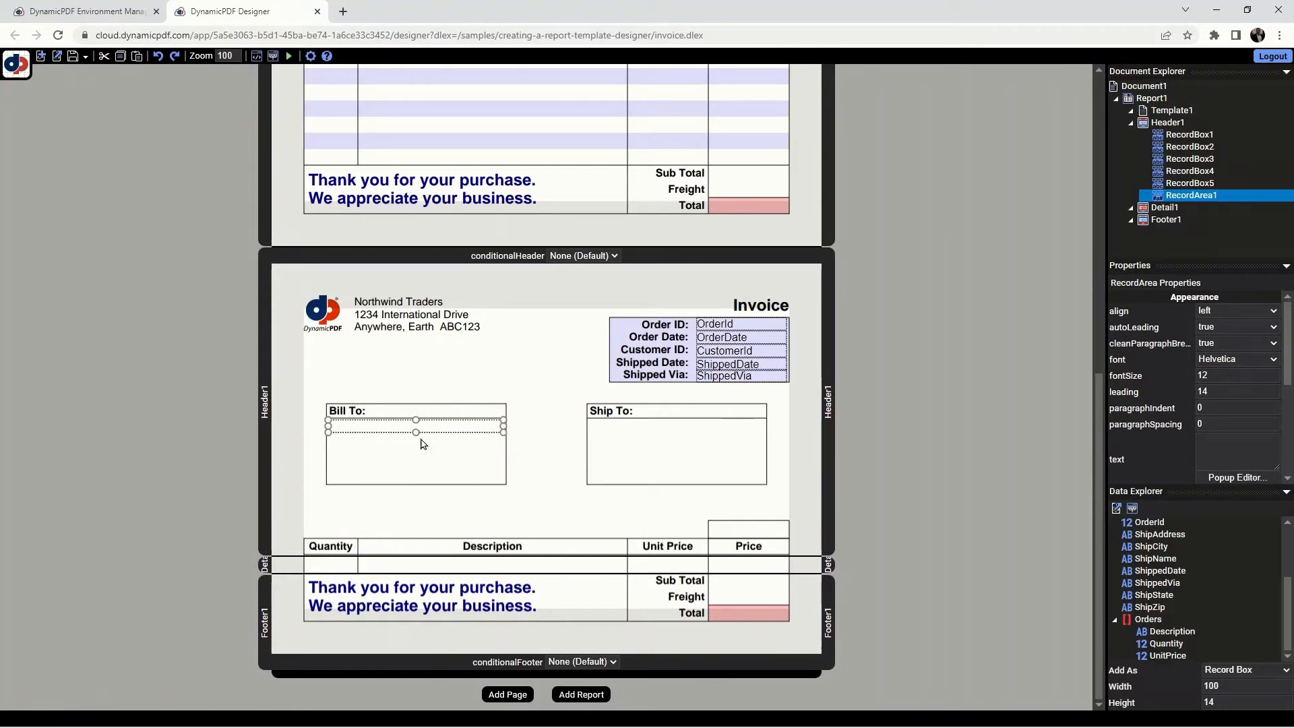
drag(416, 432, 420, 491)
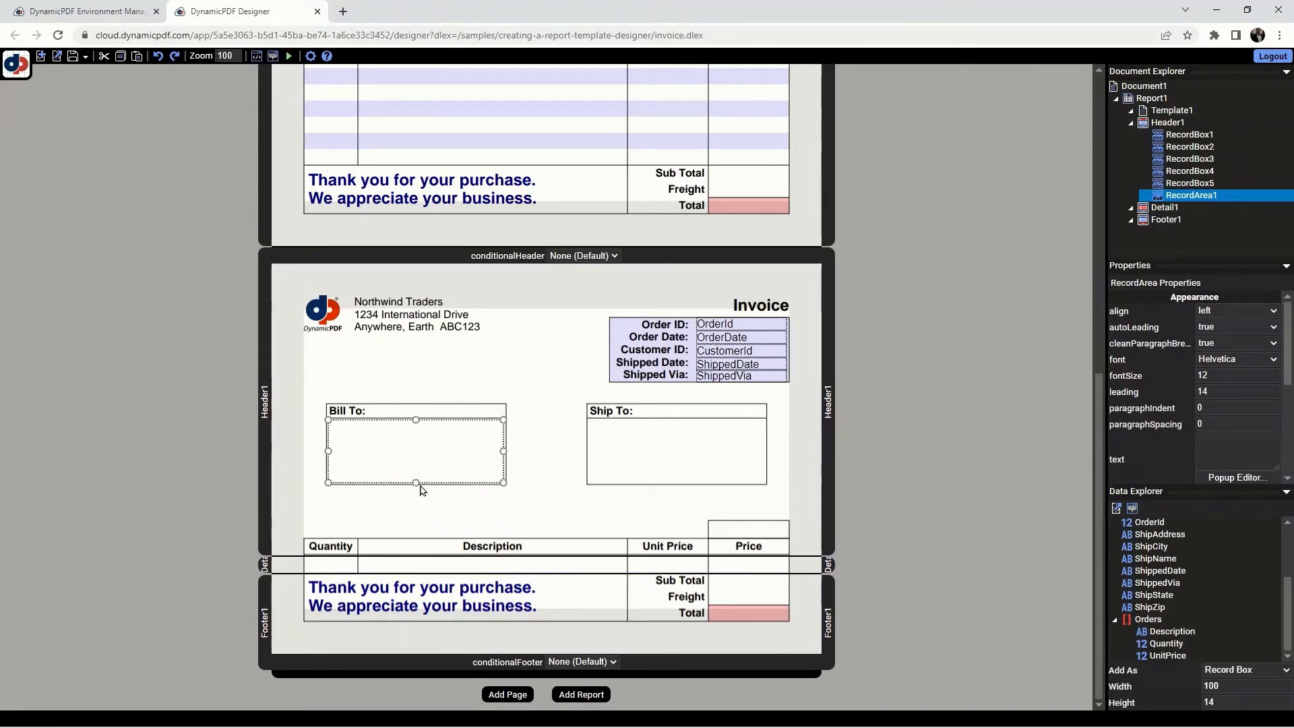
- Set the Bill To record area's text to three lines: #BillName#, then #BillAddress#, then #BillCity#, #BillState# #BillZip#, and widen the property display
click(1224, 450)
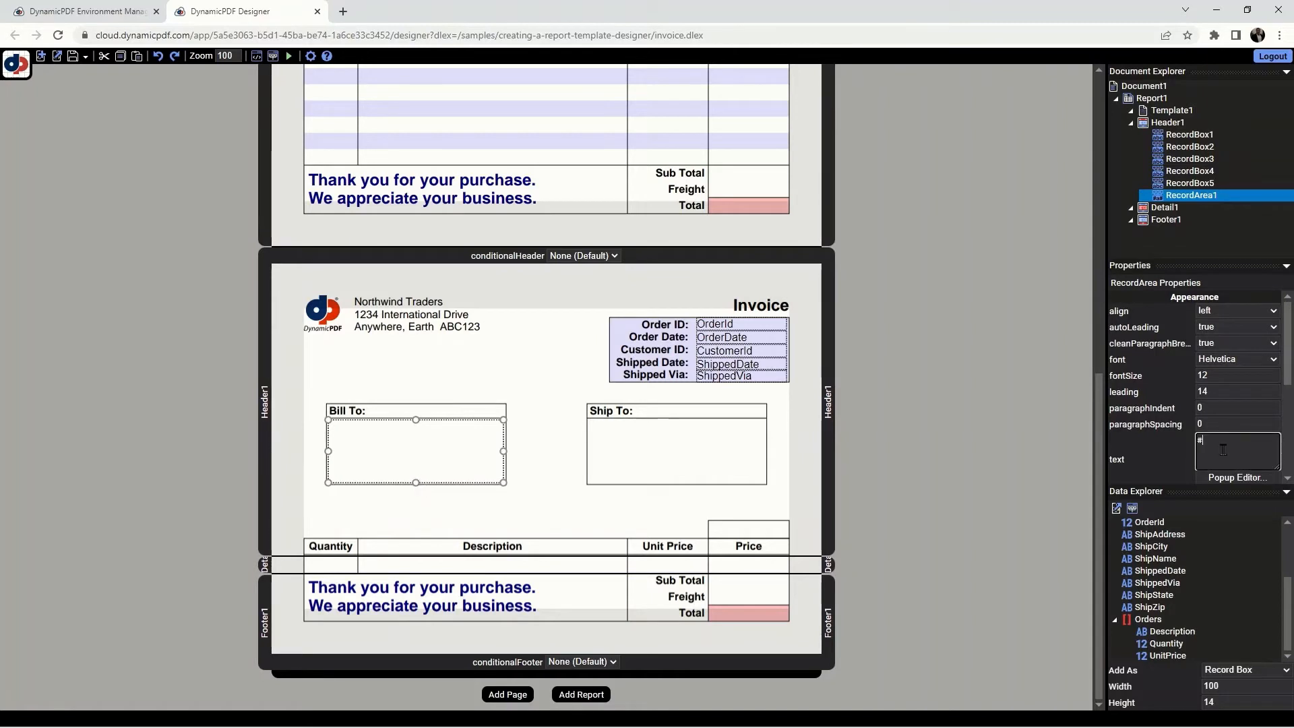
text(#BillName#)
key(Return)
text(#BillAddress#)
text( #B)
text(illCity)
text(#, )
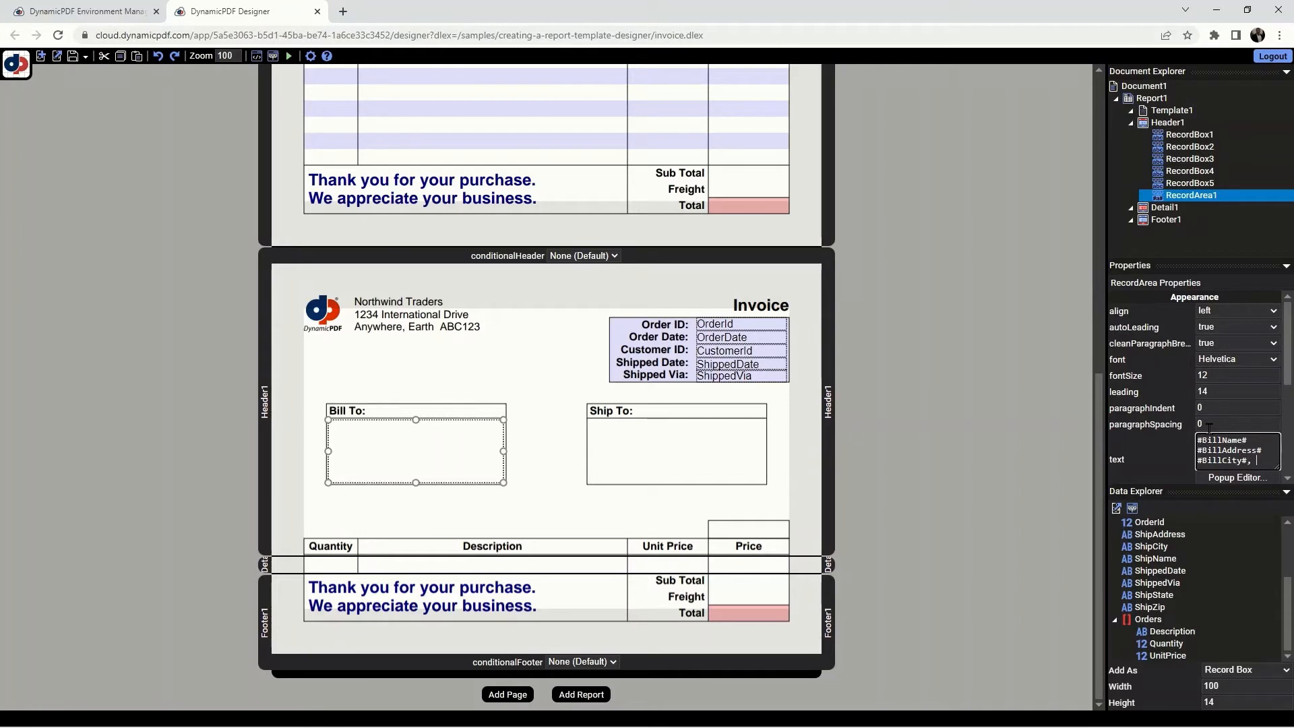
text(#Bill)
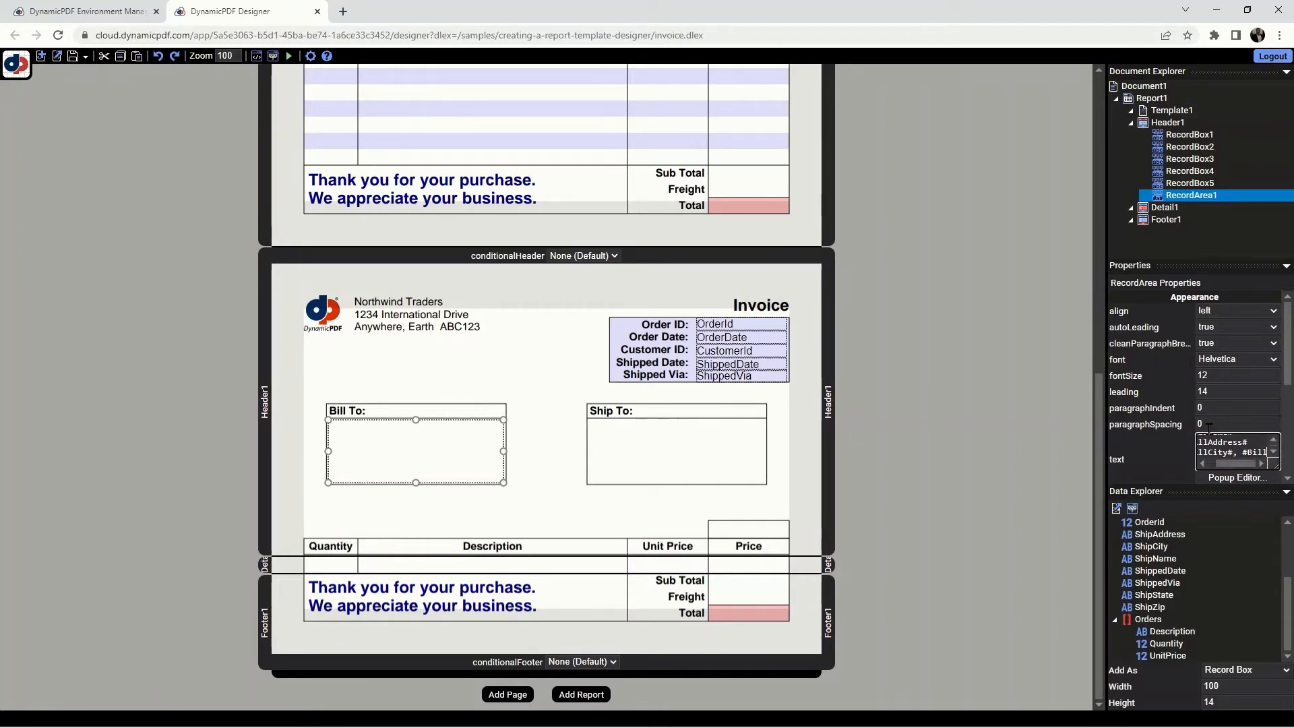
text(State)
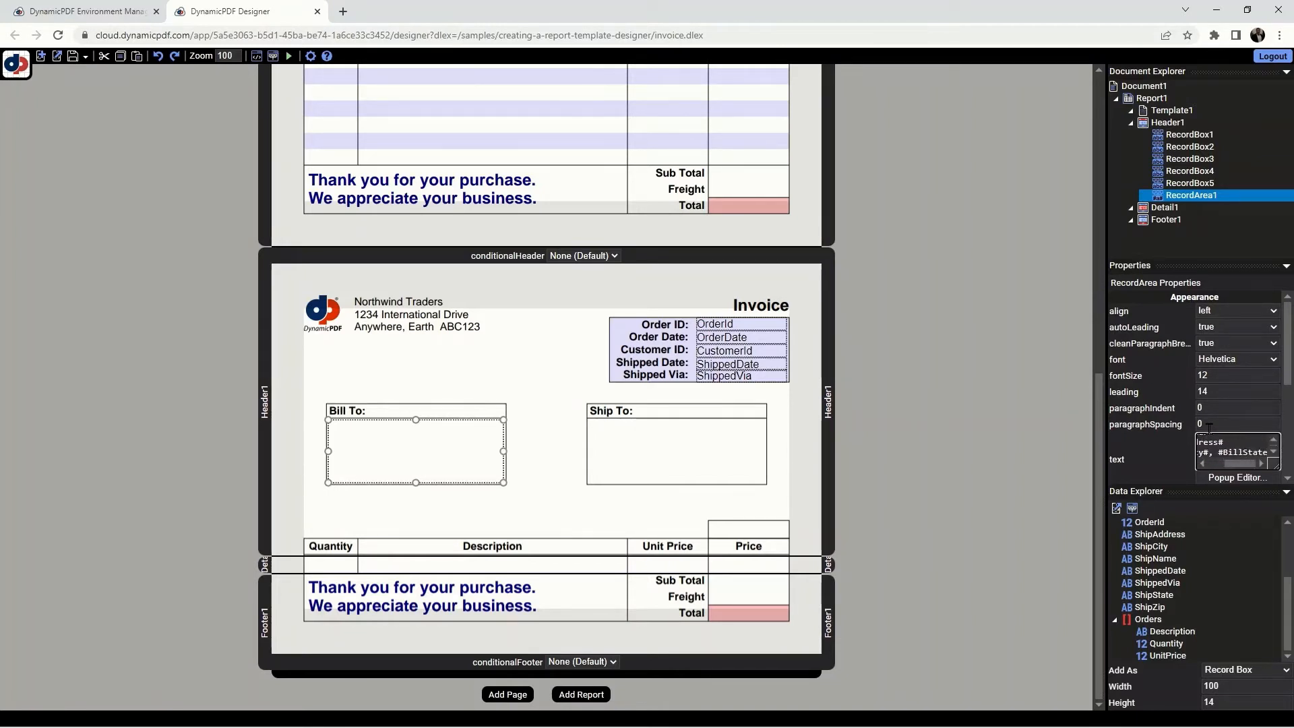
text(#)
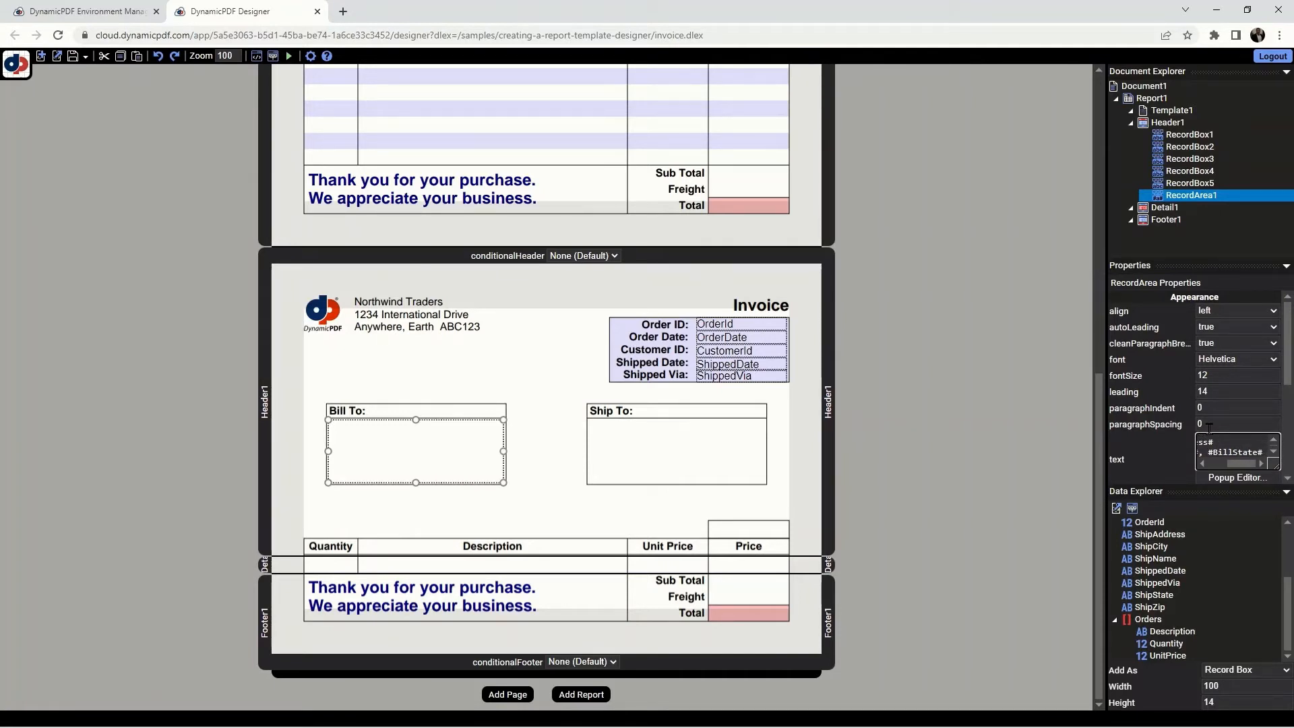
text( #BillZip#)
drag(1103, 453, 935, 457)
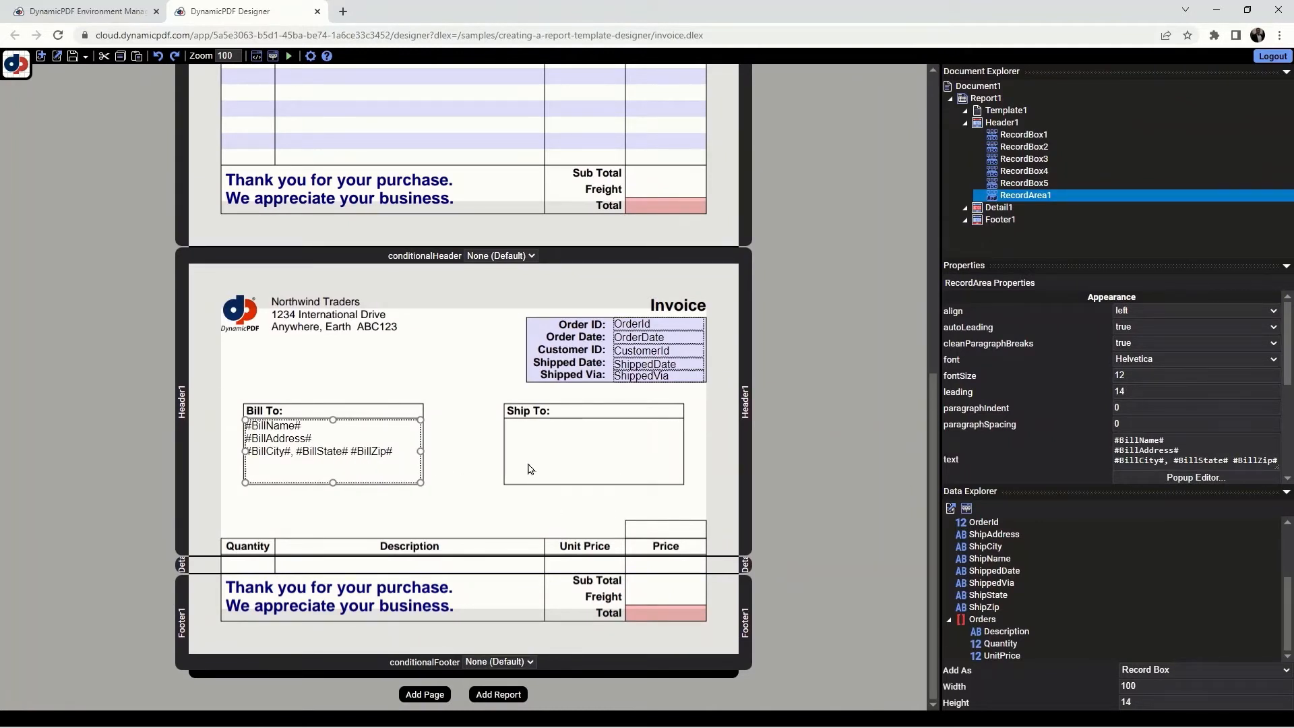
- Add a record area in the header's Ship To box and resize it to fill the space below the label
right_click(552, 450)
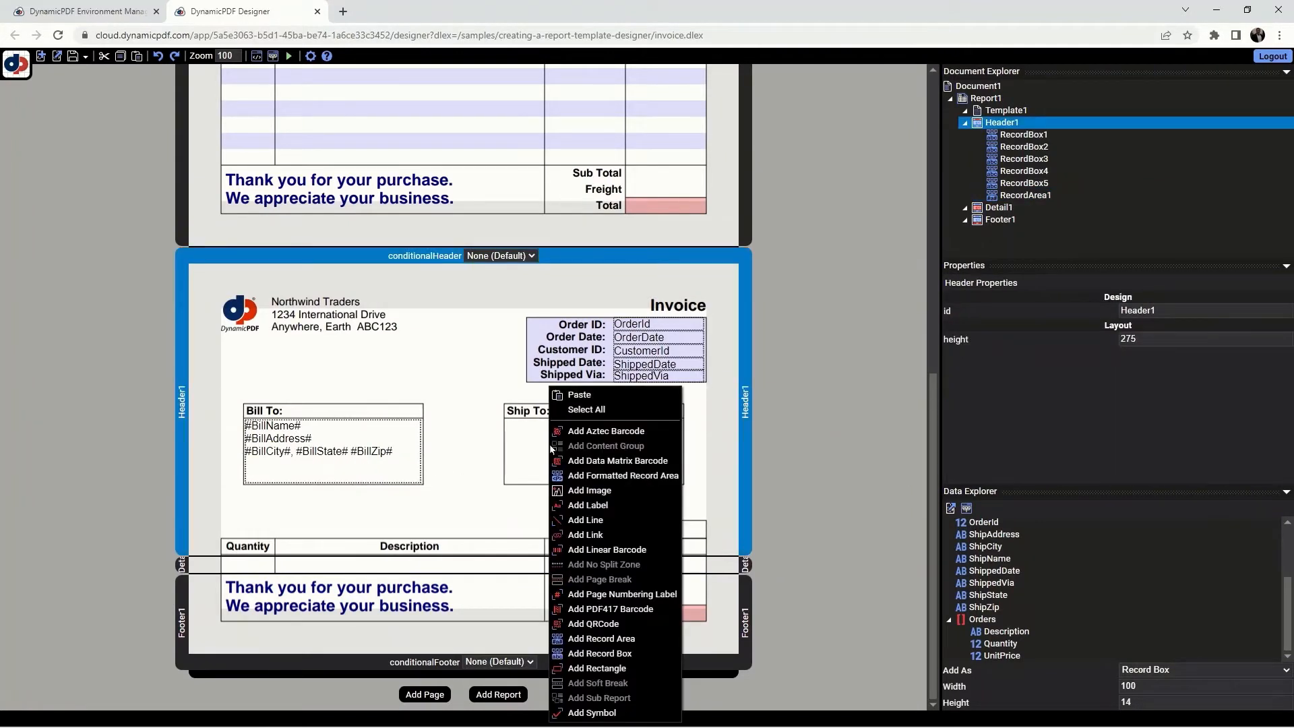
click(624, 640)
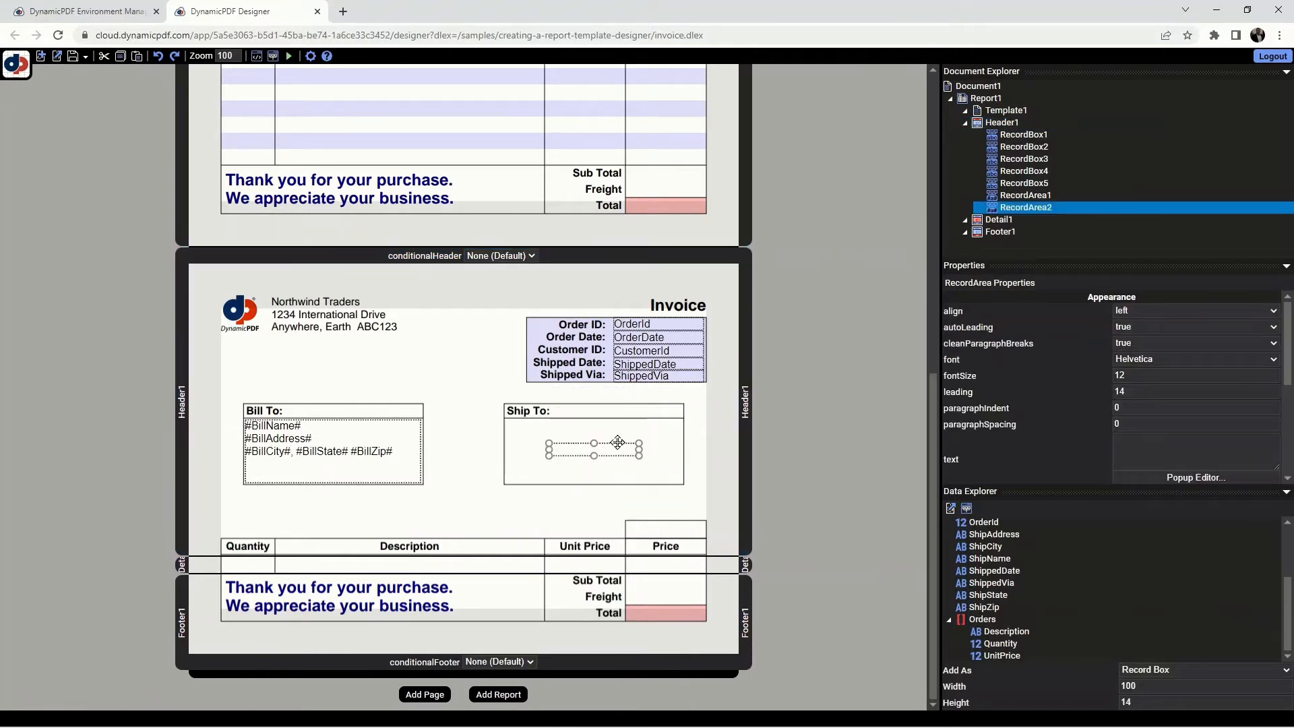
click(624, 449)
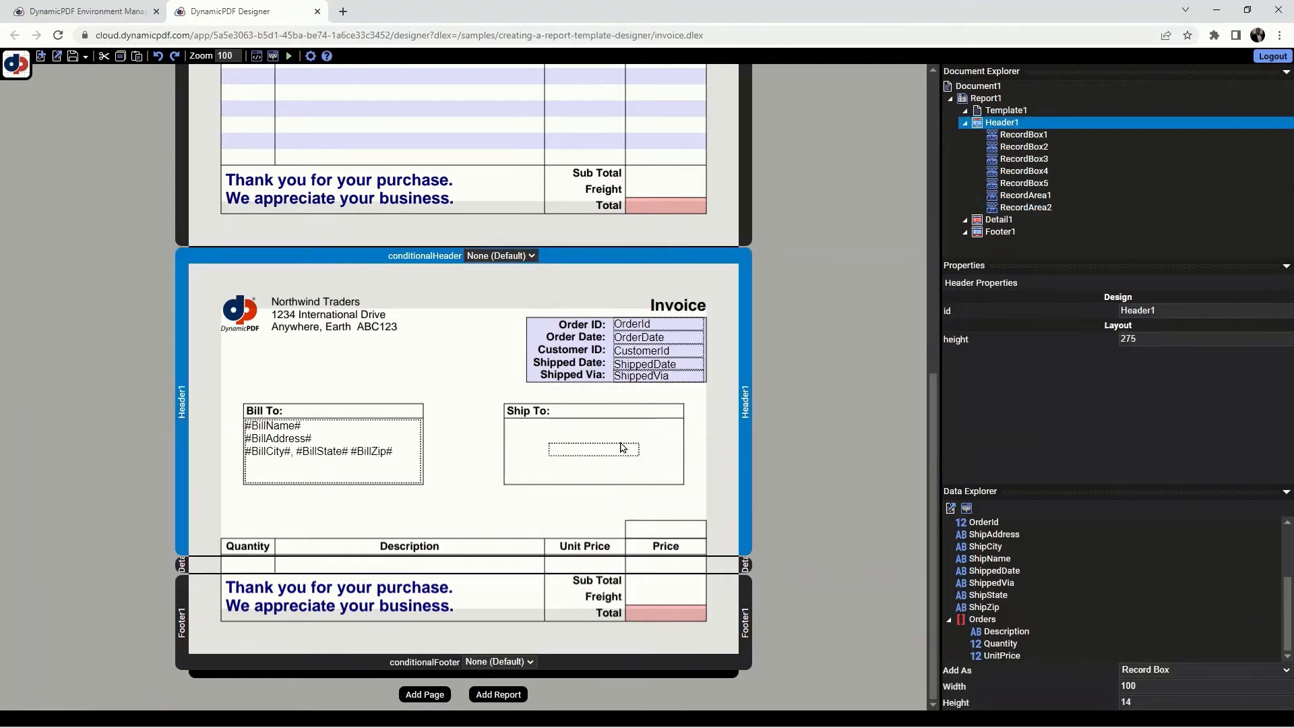
drag(607, 453, 682, 427)
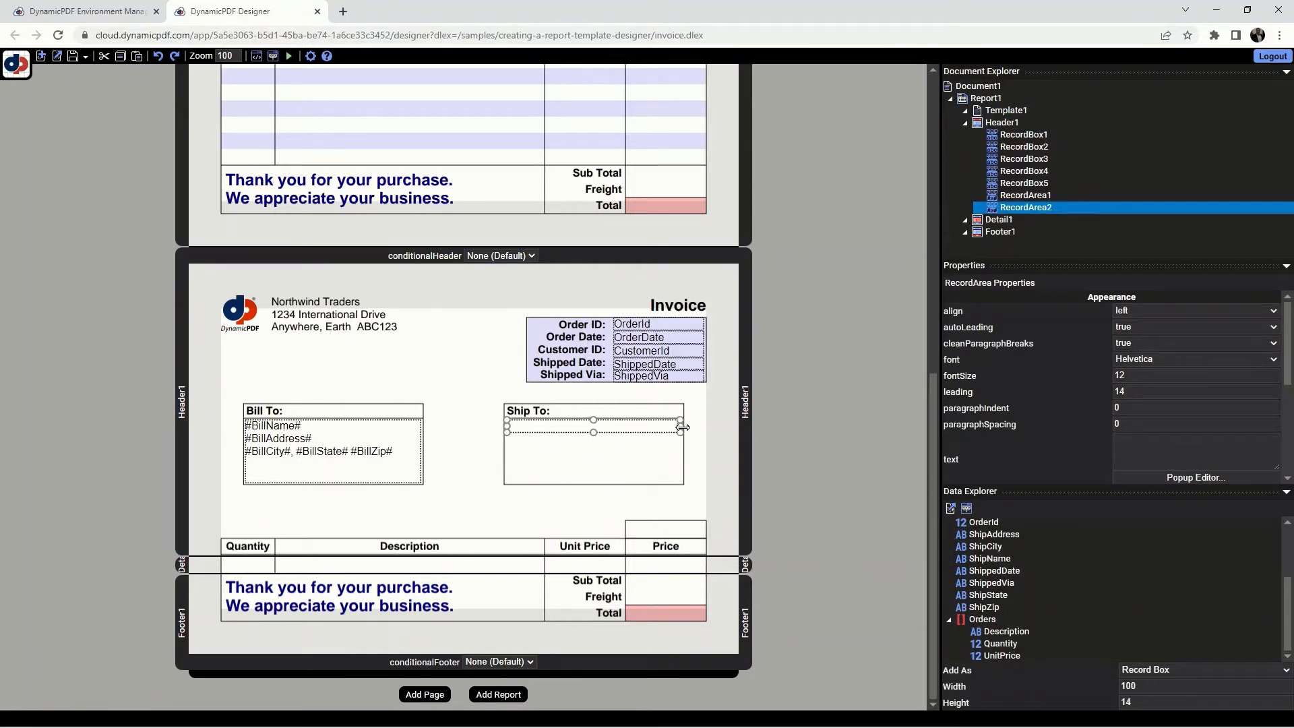
drag(593, 432, 595, 483)
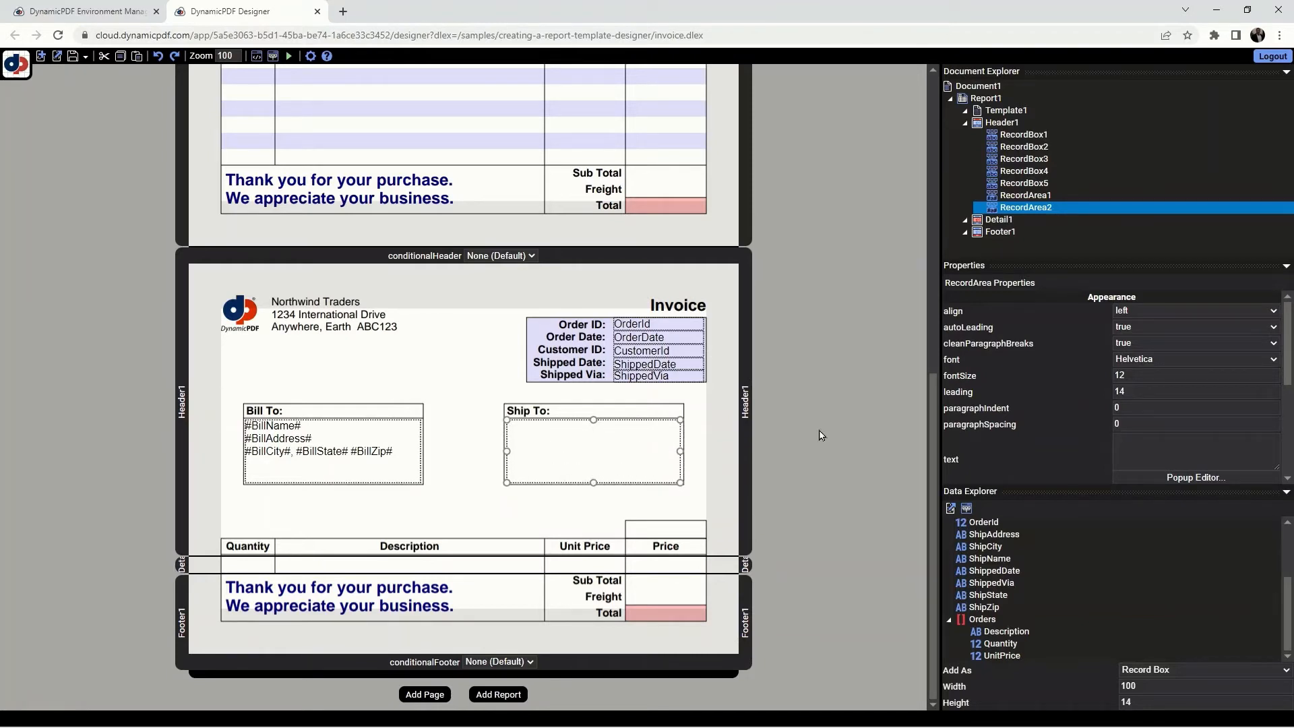
- Set the Ship To record area's text to three lines: #ShipName#, then #ShipAddress#, then #ShipCity#, #ShipState# #ShipZip#, and preview the saved report
click(1150, 447)
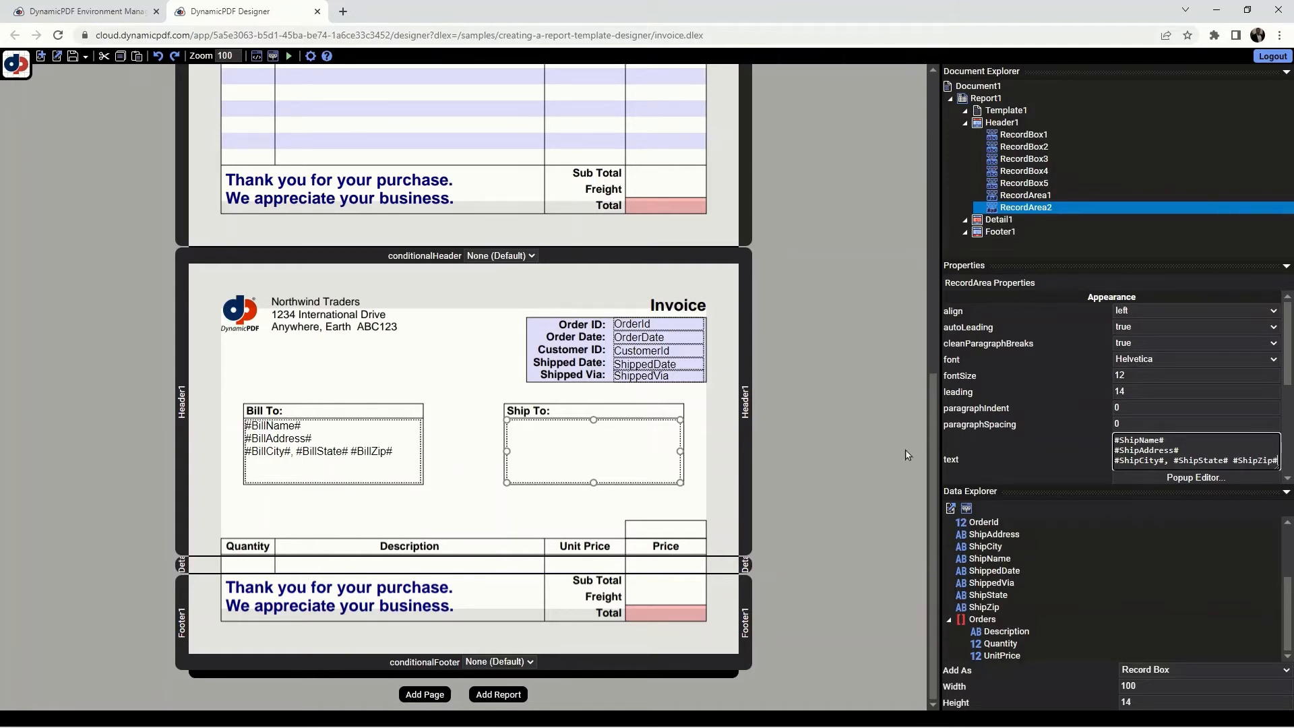
click(535, 519)
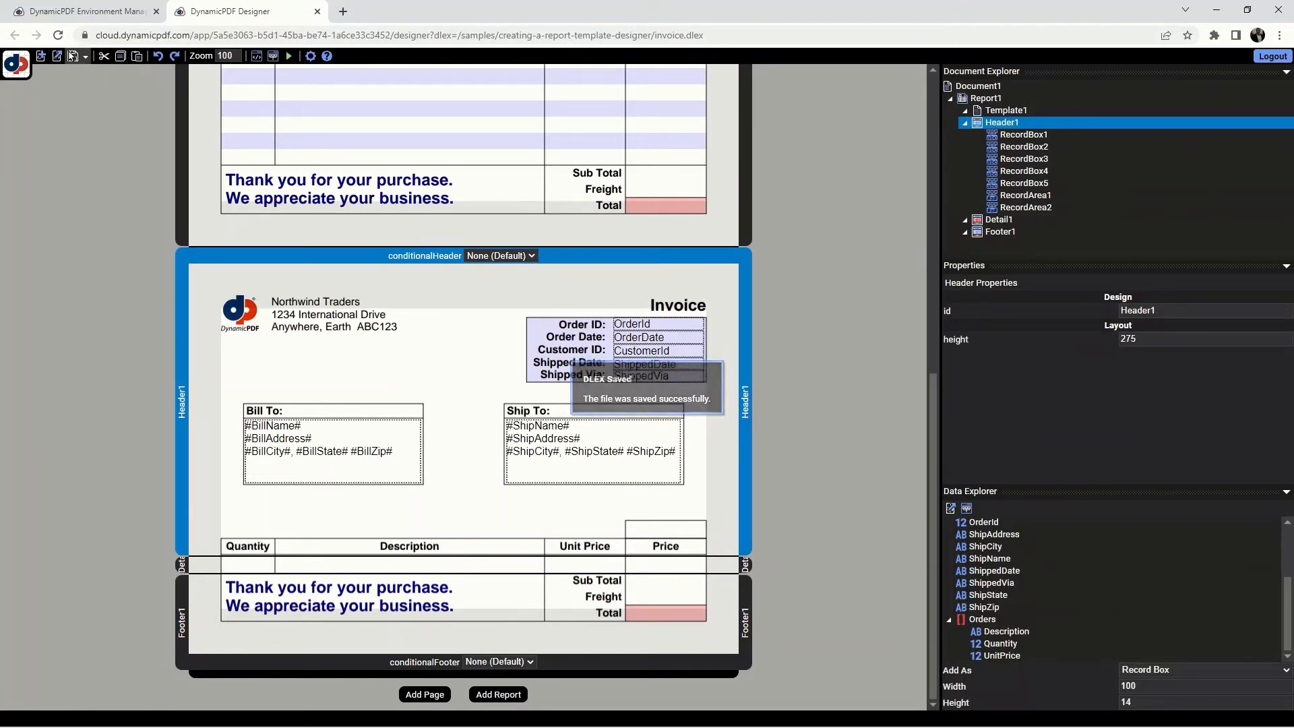
click(289, 56)
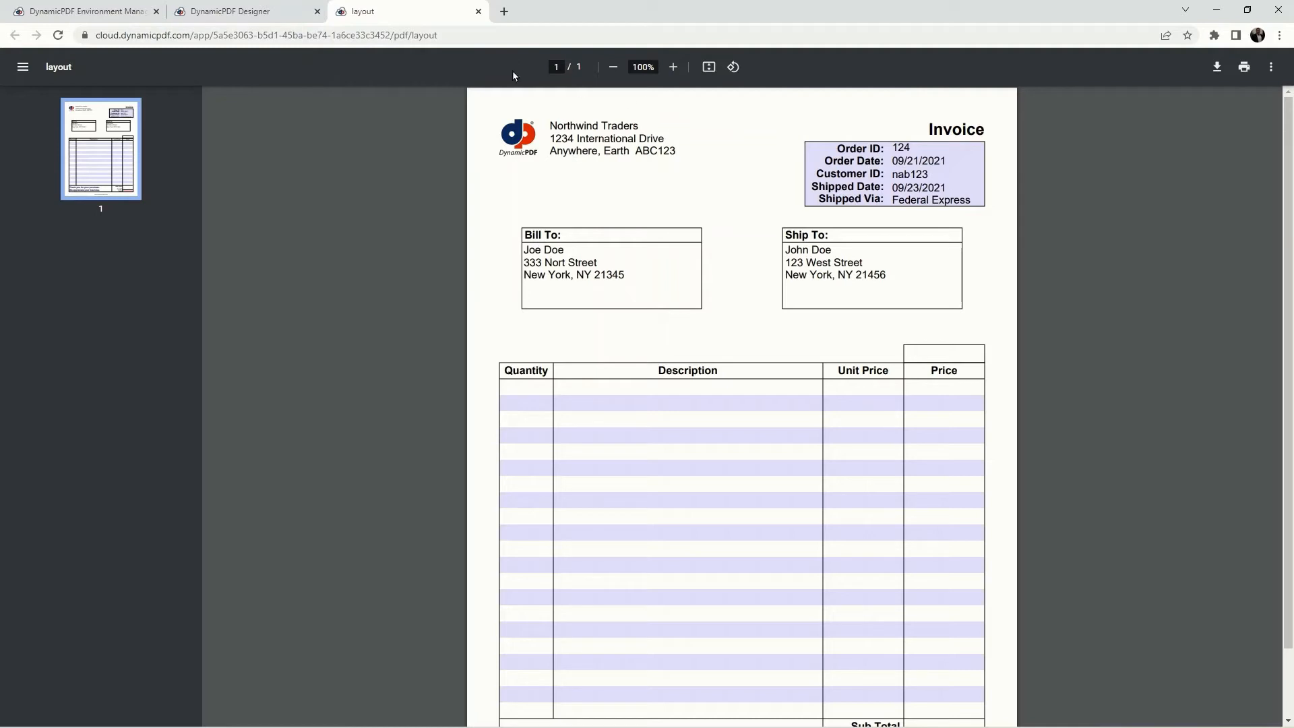
click(479, 11)
- Nudge the CustomerId, ShippedDate and ShippedVia record boxes up slightly to line up with their labels, checking the alignment in the report preview
click(645, 347)
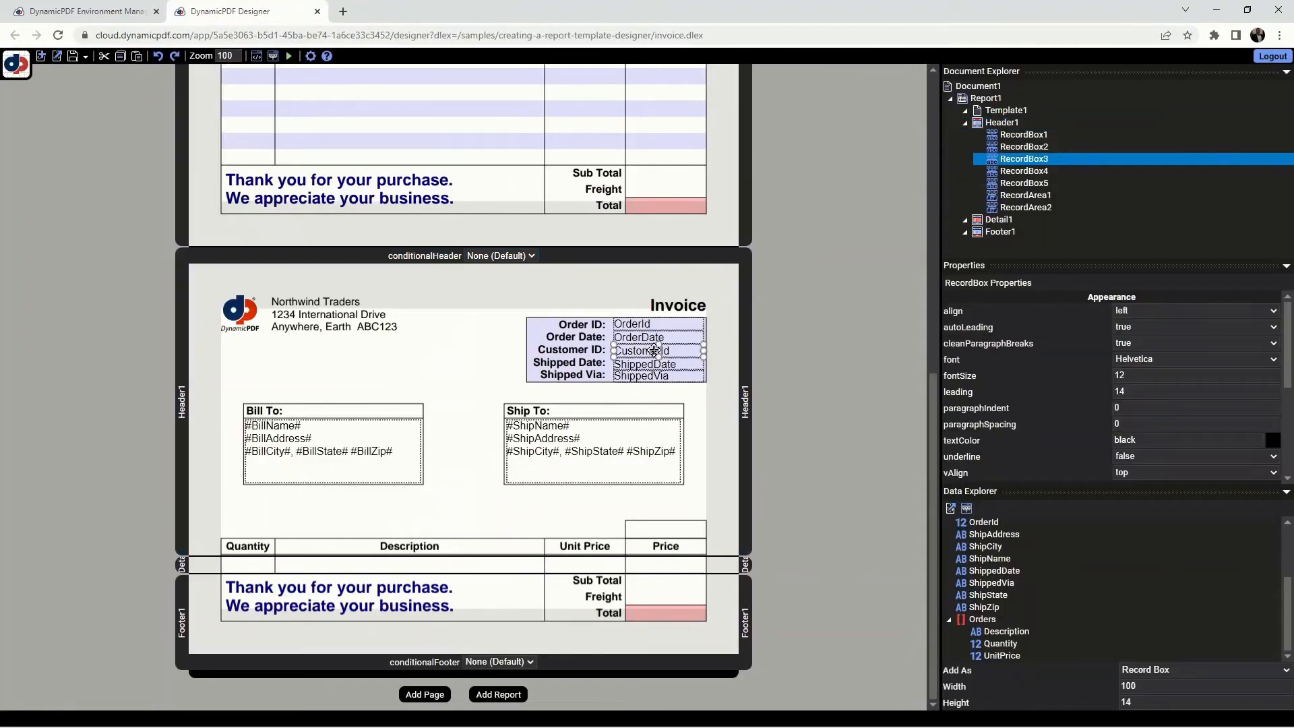
click(661, 364)
click(288, 56)
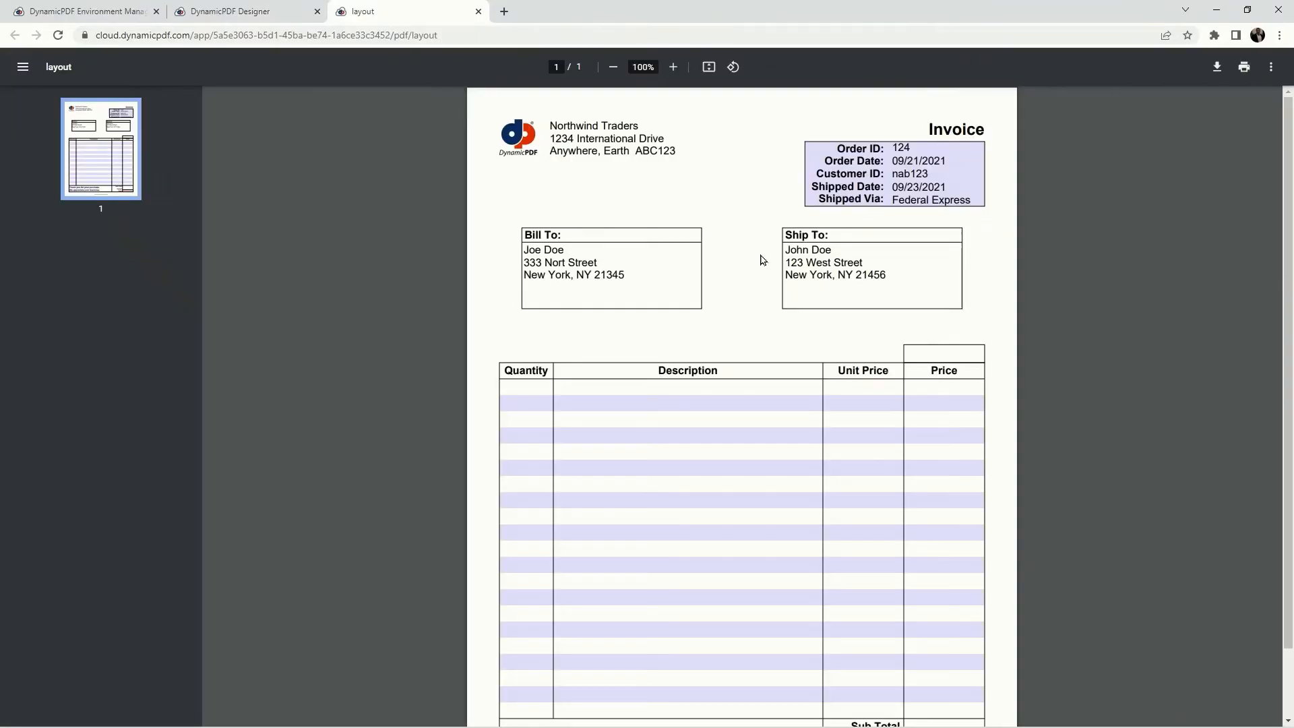
click(479, 12)
click(660, 375)
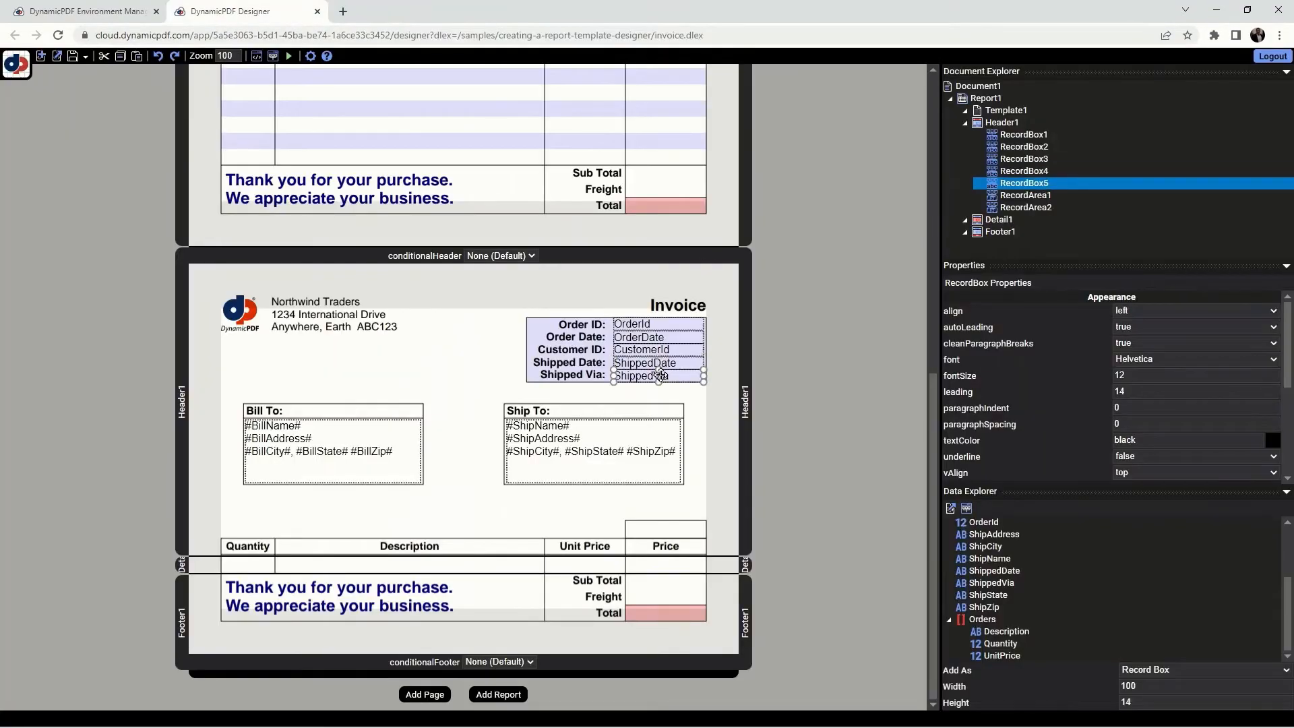
click(288, 56)
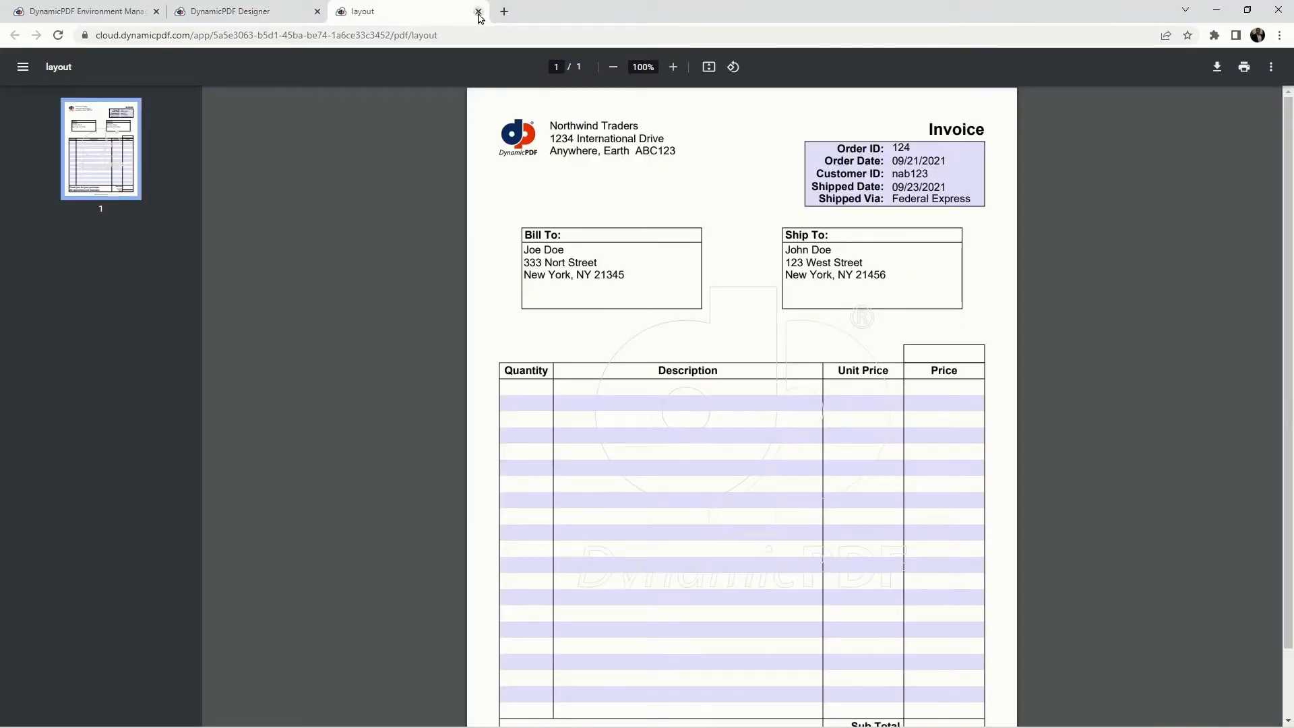
click(478, 12)
- Fine-tune the vertical positions of the ShippedDate, ShippedVia and OrderId record boxes, previewing the report after each adjustment
click(665, 364)
click(289, 56)
click(479, 11)
click(660, 375)
click(288, 56)
click(479, 11)
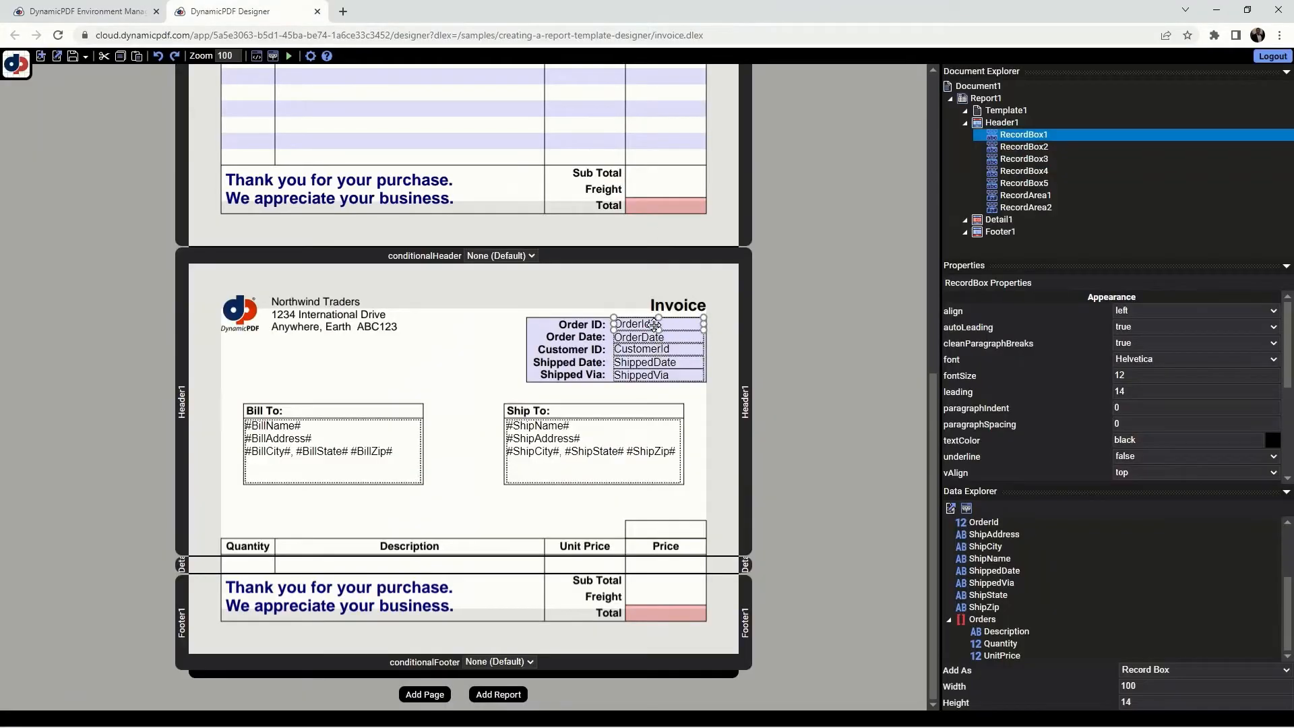
click(288, 56)
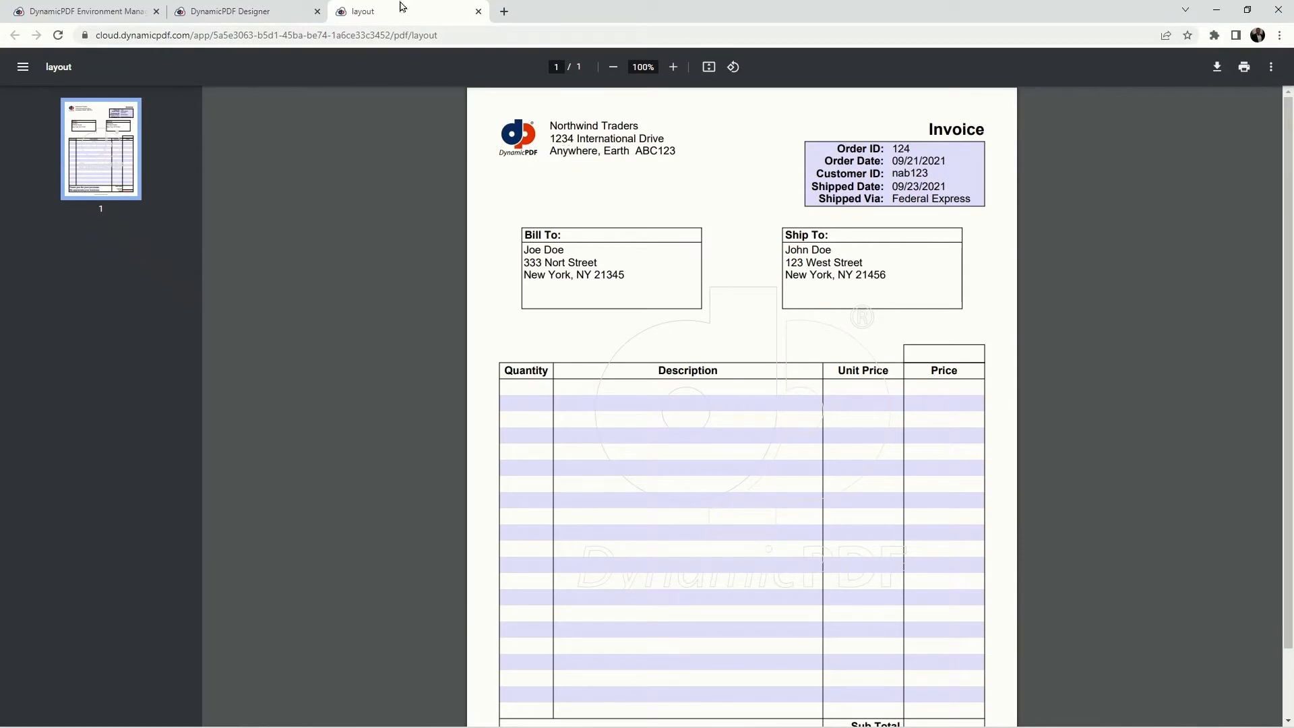
click(479, 12)
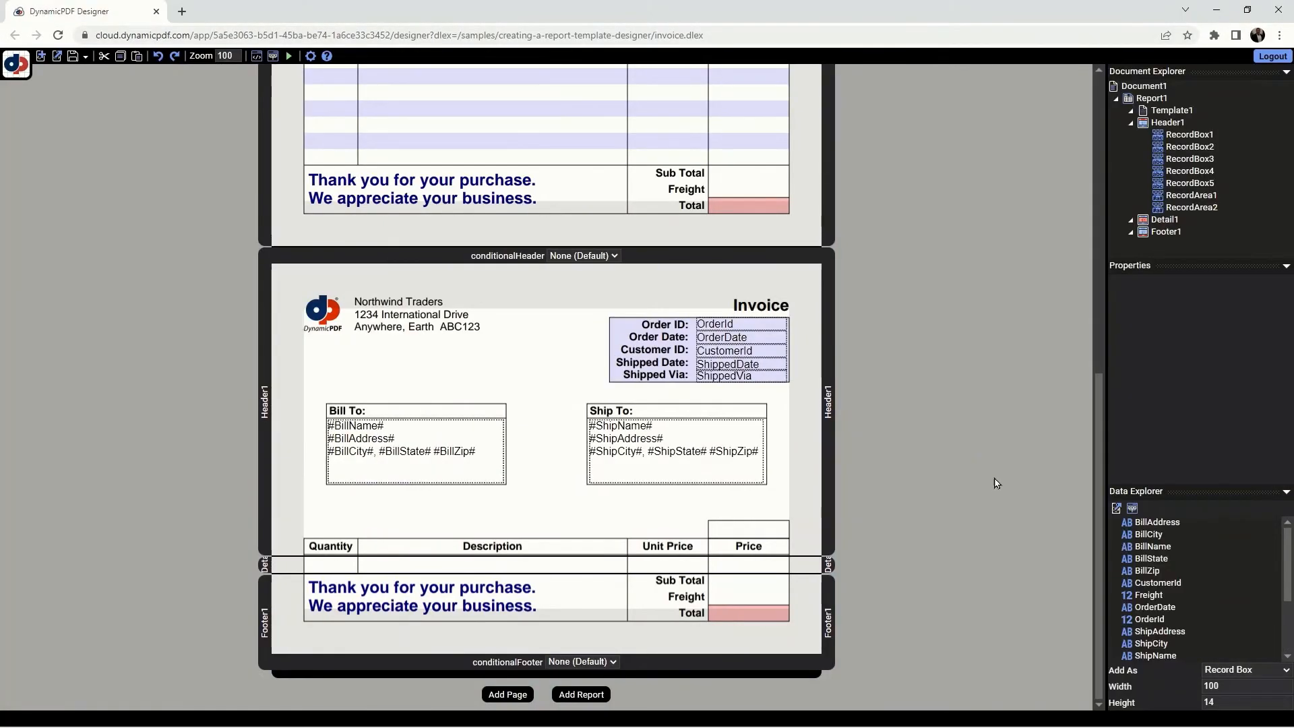
- Place the Orders Quantity field in the detail section's Quantity column, fit it to the column width and align it right
click(1155, 559)
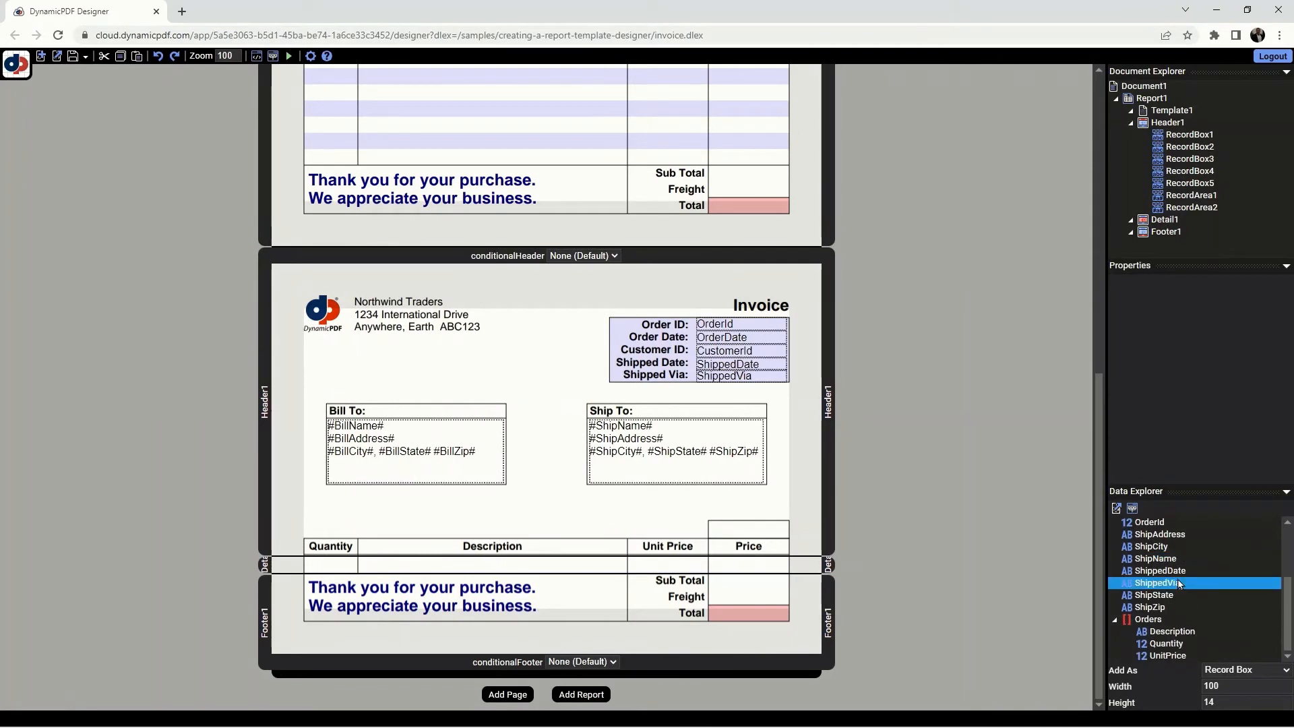
drag(958, 622, 357, 564)
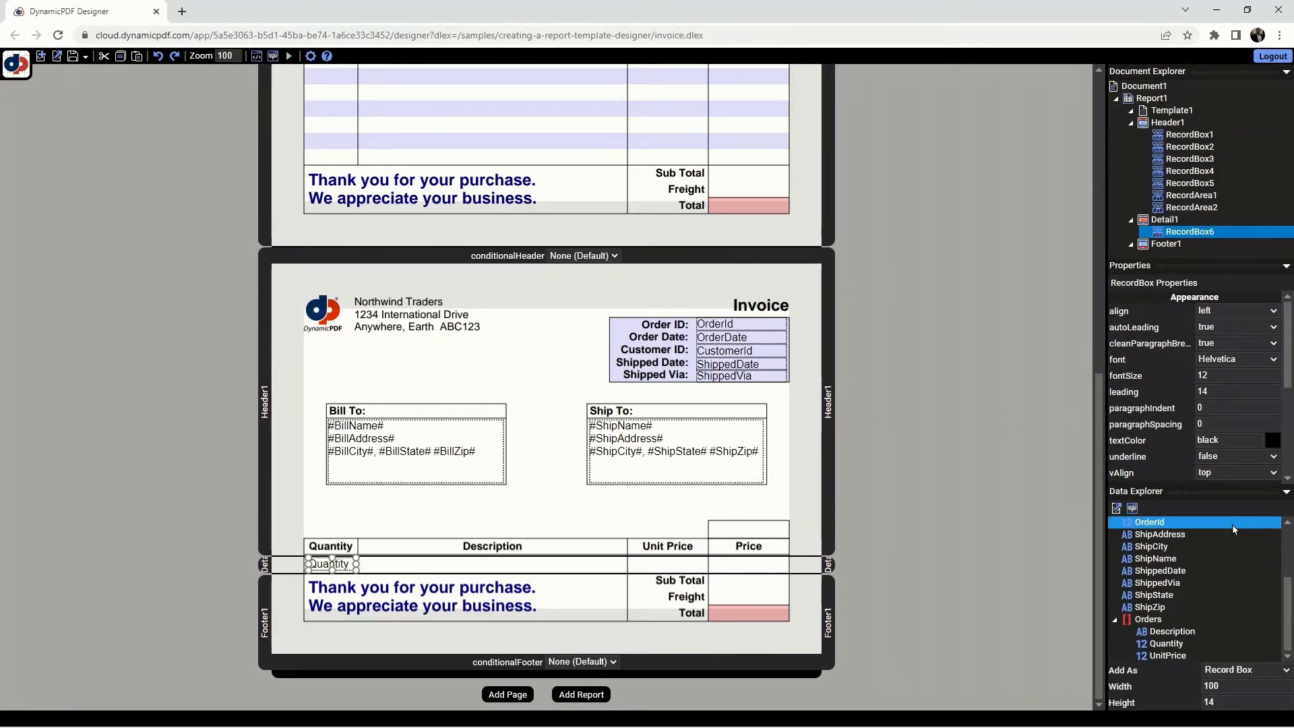
click(1247, 310)
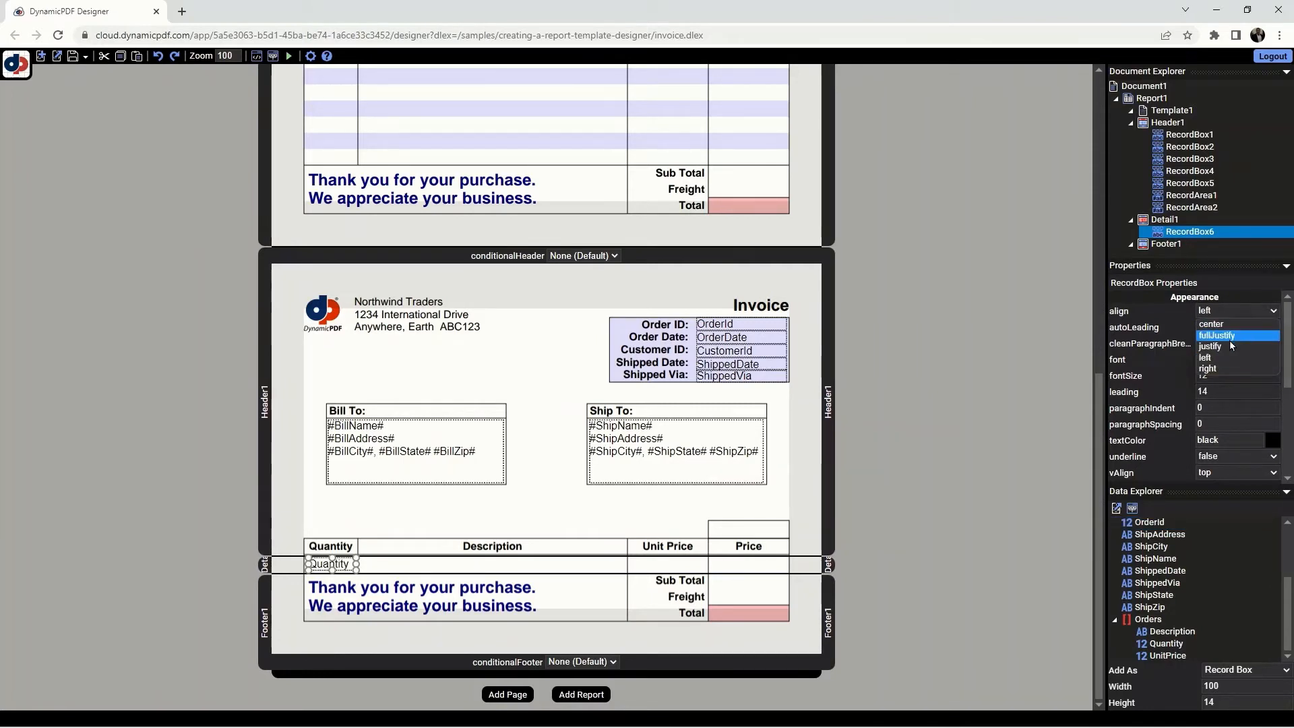
click(1231, 367)
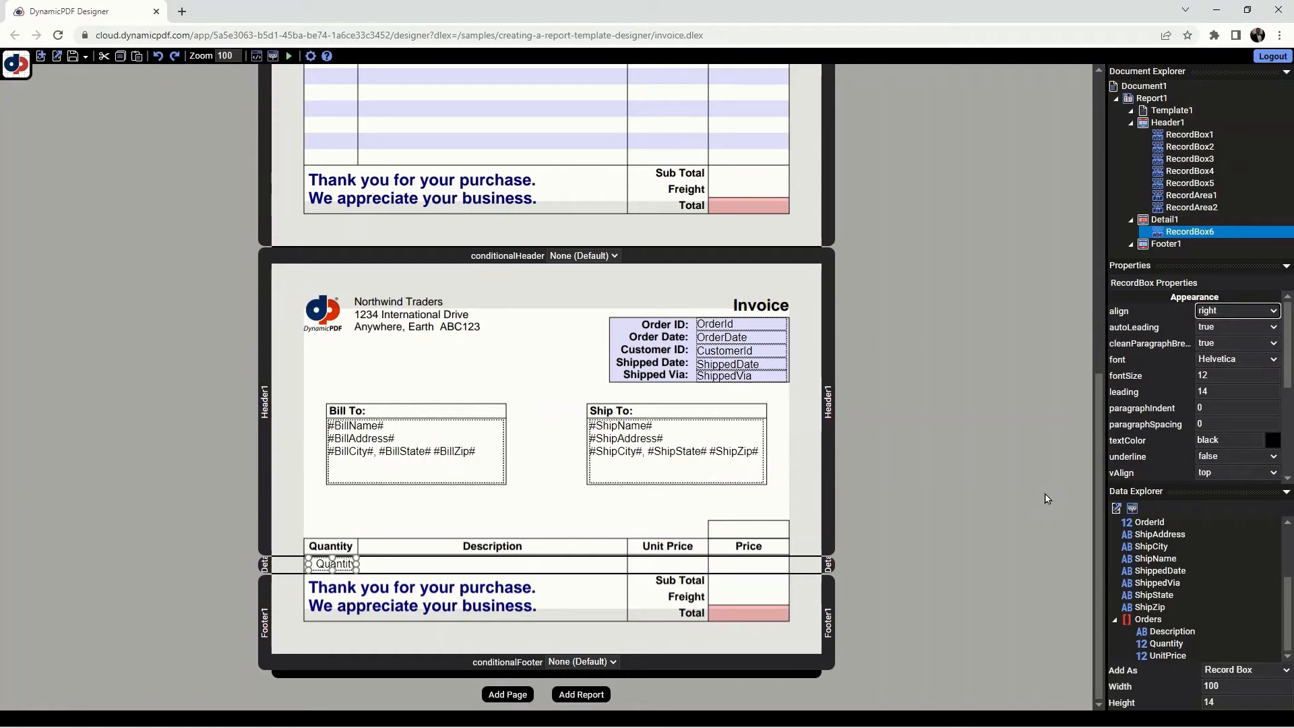
- Place the Orders Description and UnitPrice fields in their columns of the detail section and size each to fit its column
drag(1173, 632, 624, 565)
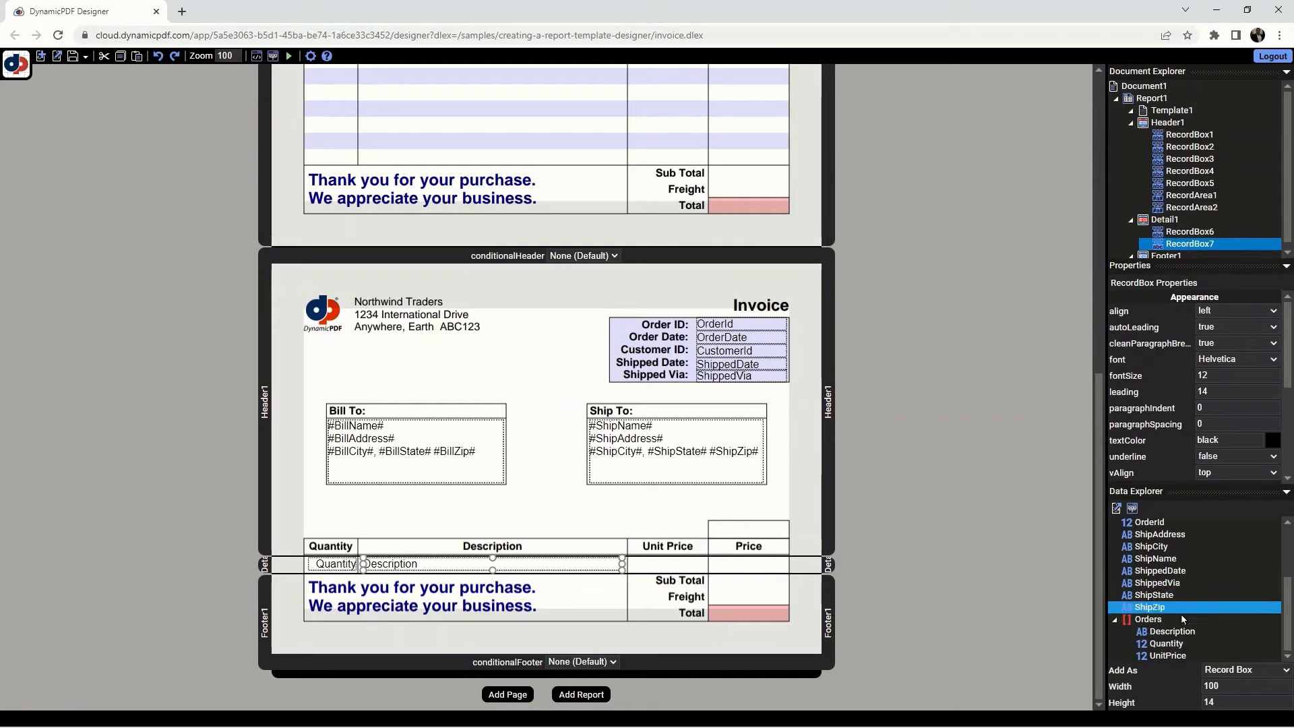
click(1180, 643)
drag(1180, 656, 705, 563)
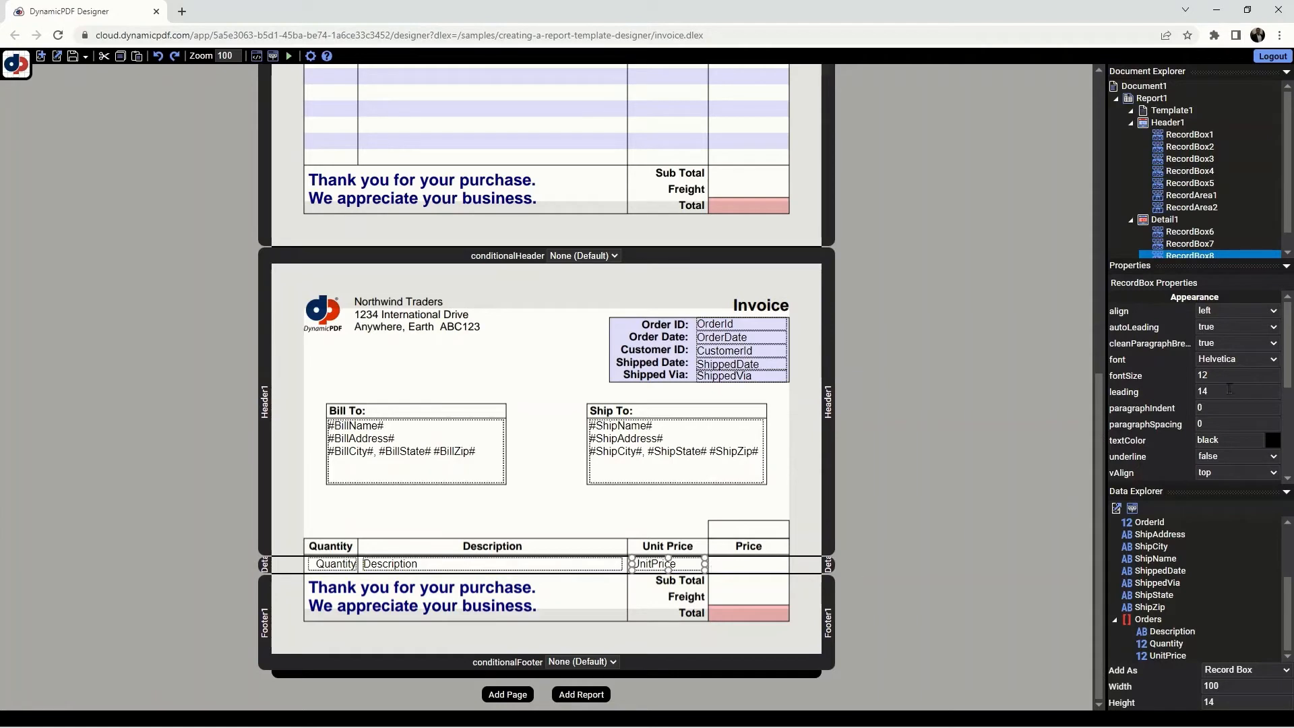
- Align the UnitPrice record box right and set its data format to $####.00
click(1228, 310)
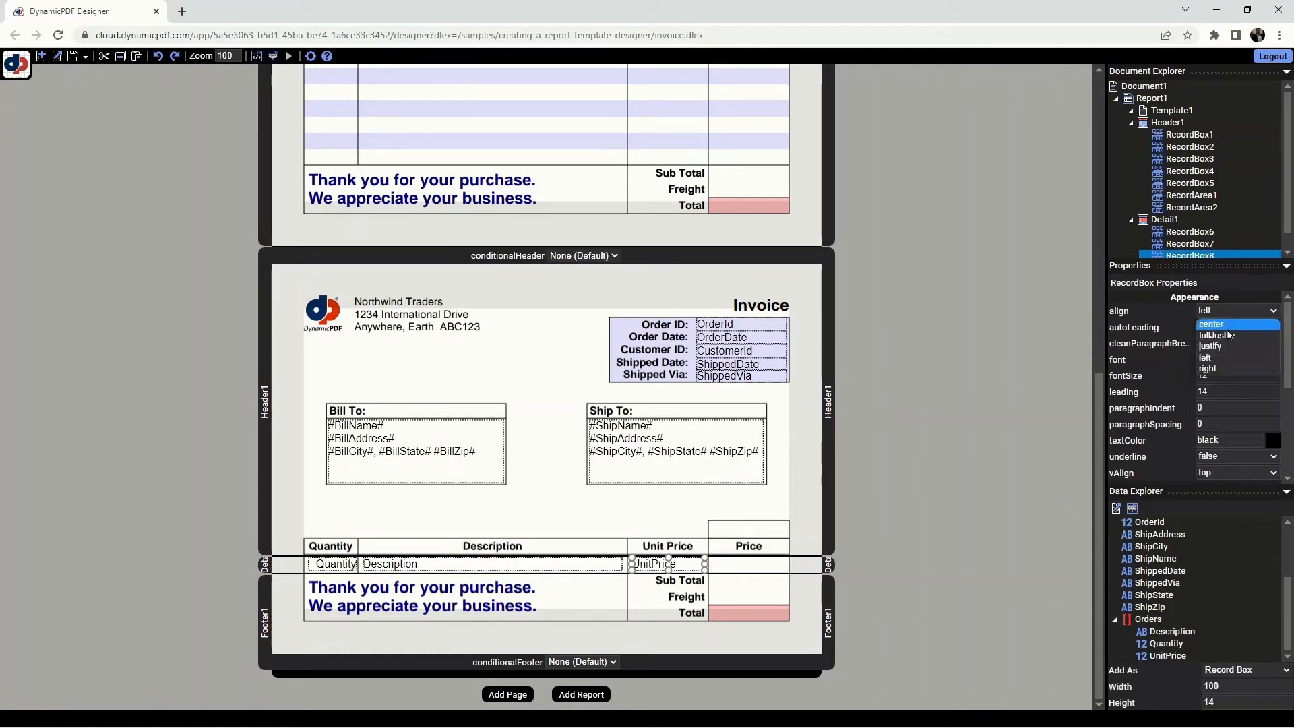
click(1220, 368)
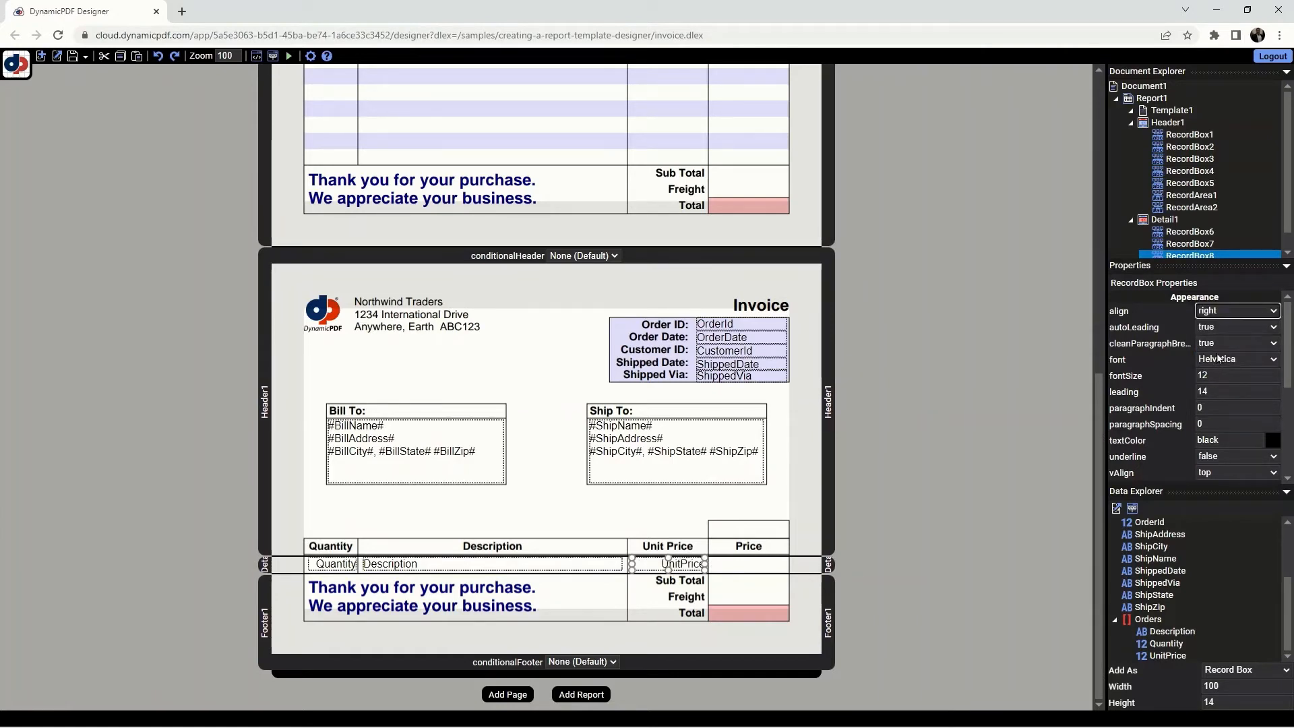
scroll(1226, 378, down, 3)
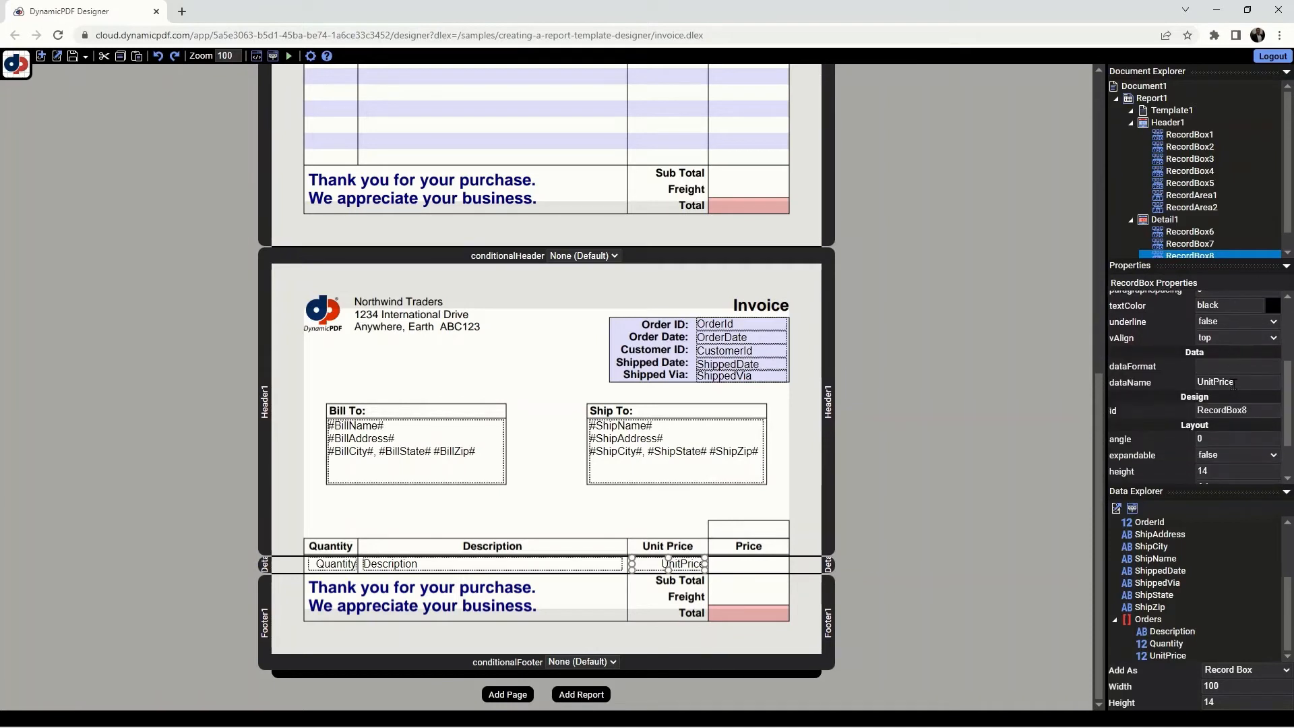
click(1230, 367)
text($##)
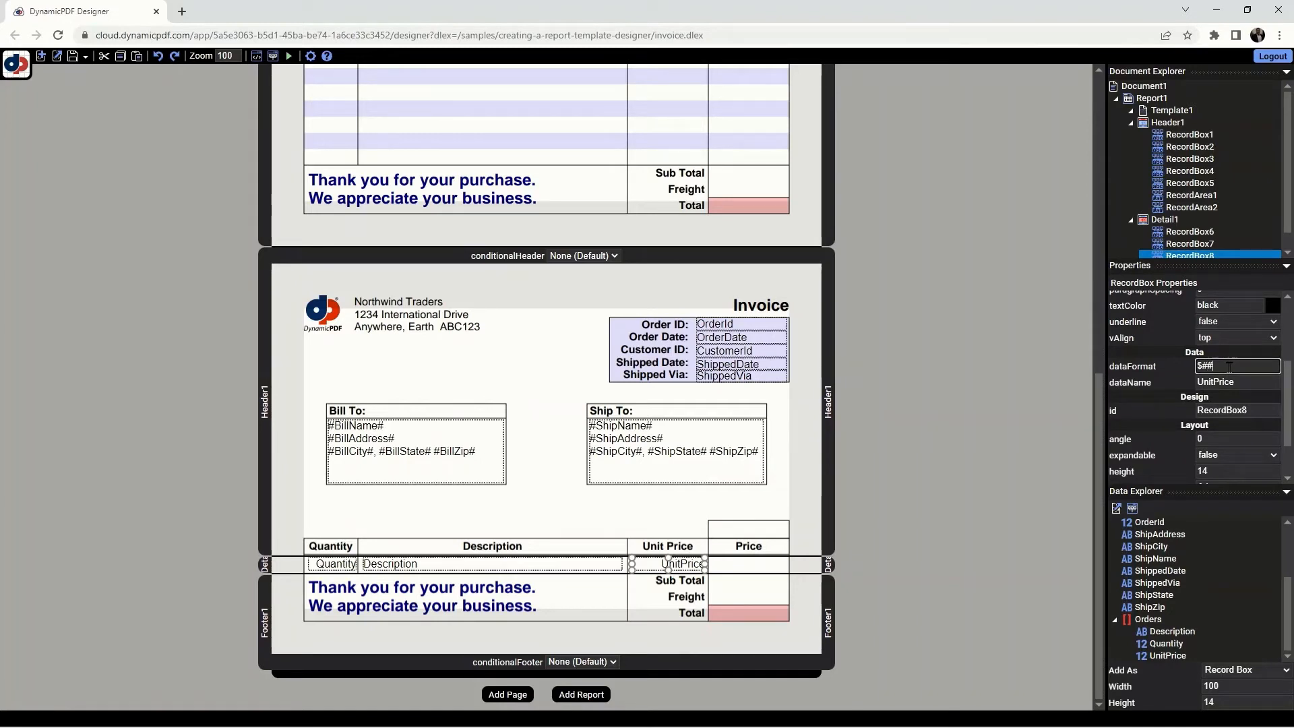
text(##.00)
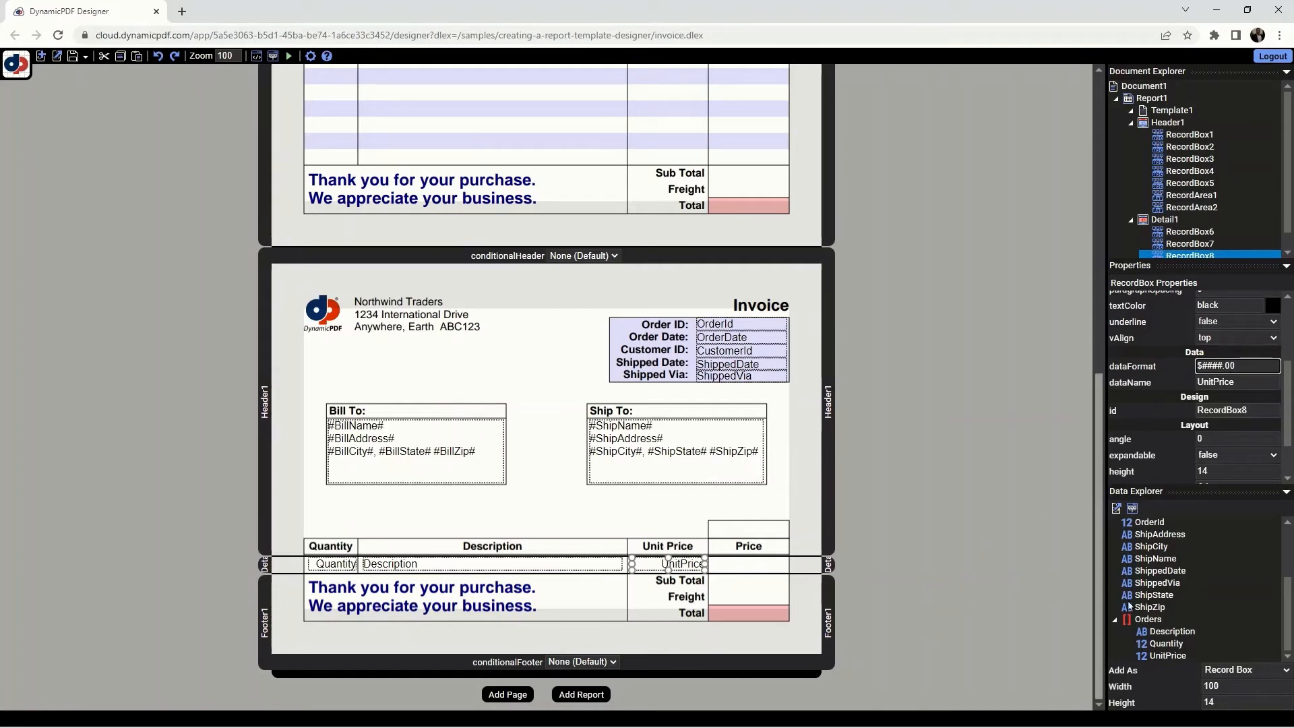
- Add a record box in the detail section's Price column, position it at the column's left edge and align its text right
right_click(756, 569)
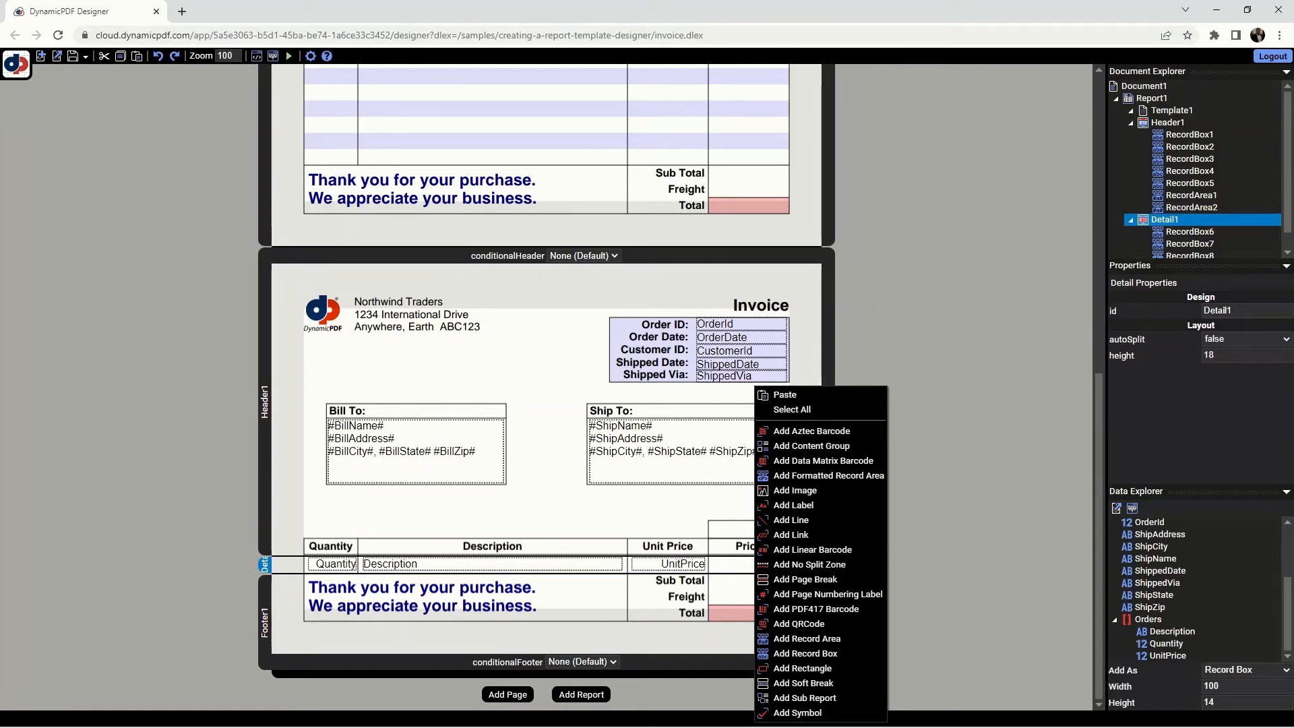
click(827, 653)
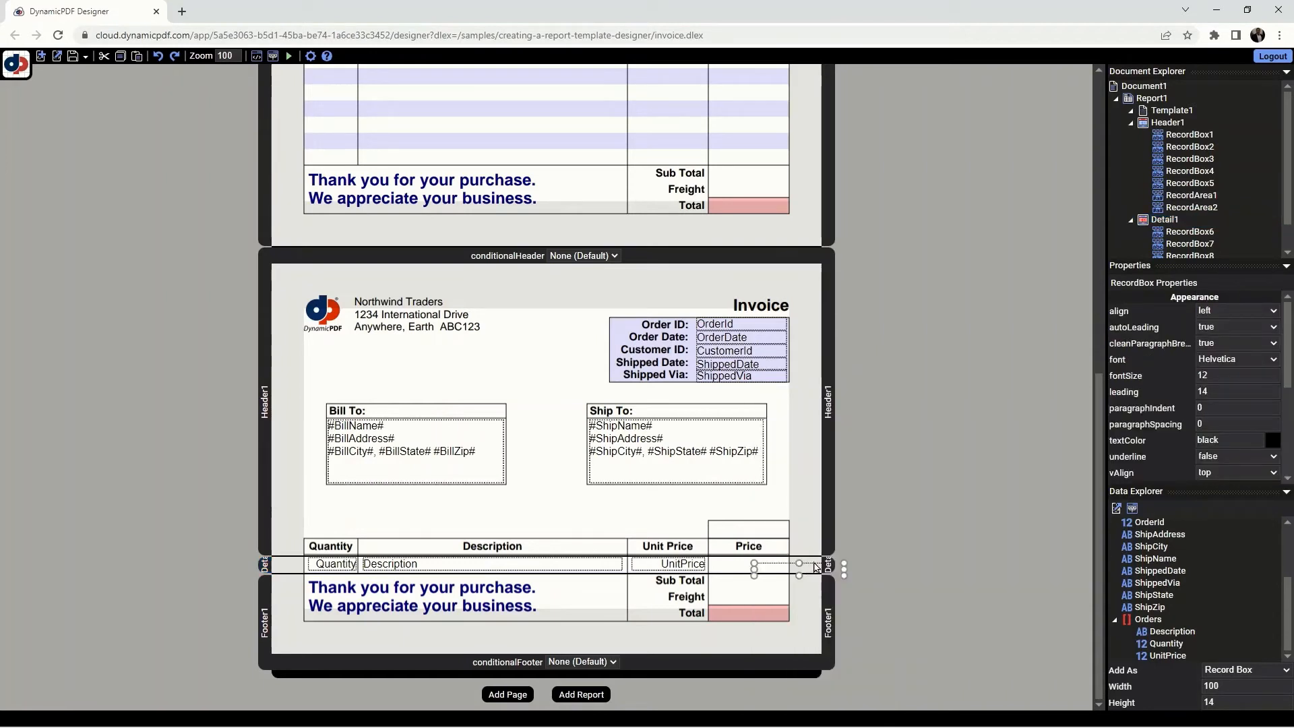
drag(816, 566, 773, 564)
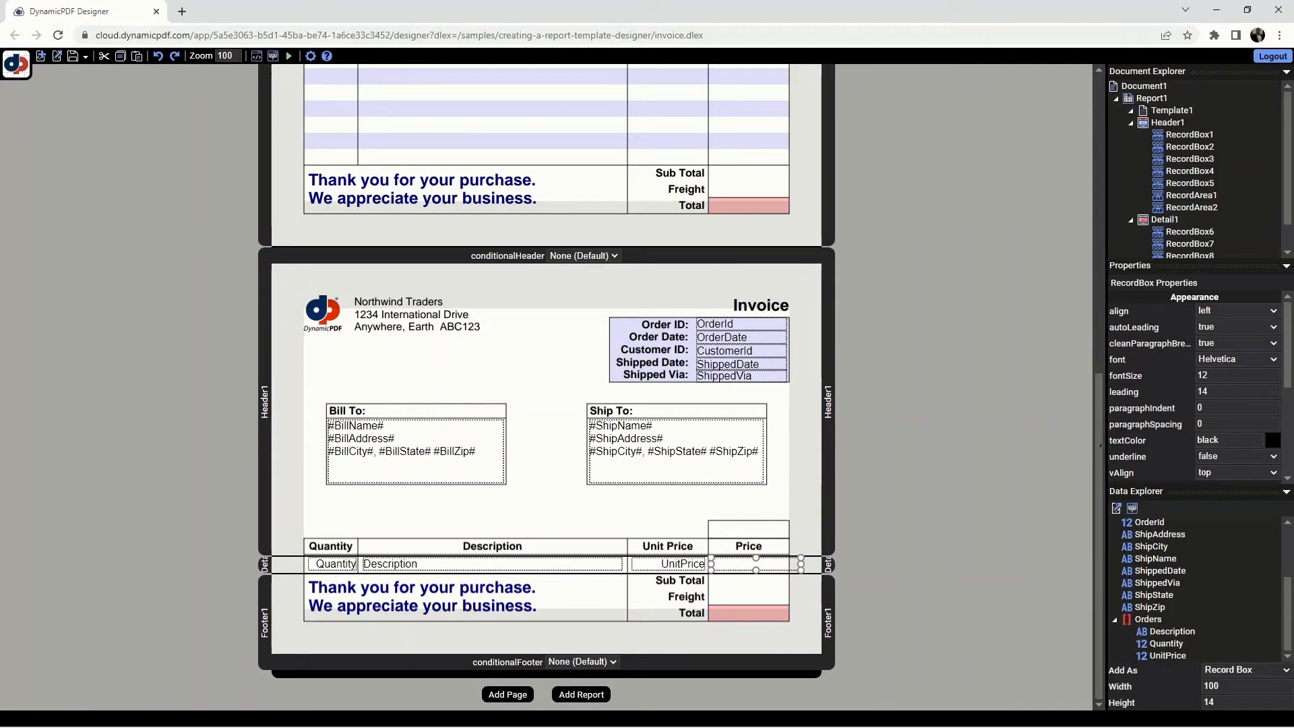
click(1212, 309)
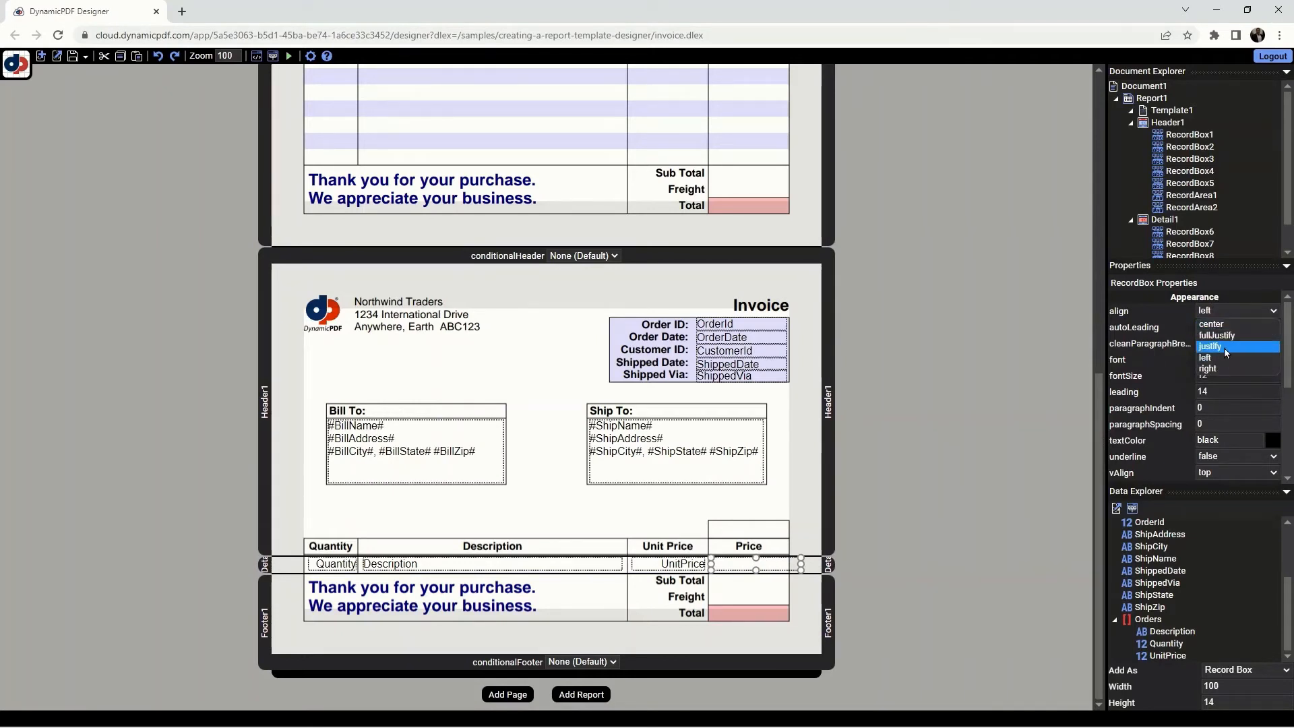
click(1226, 369)
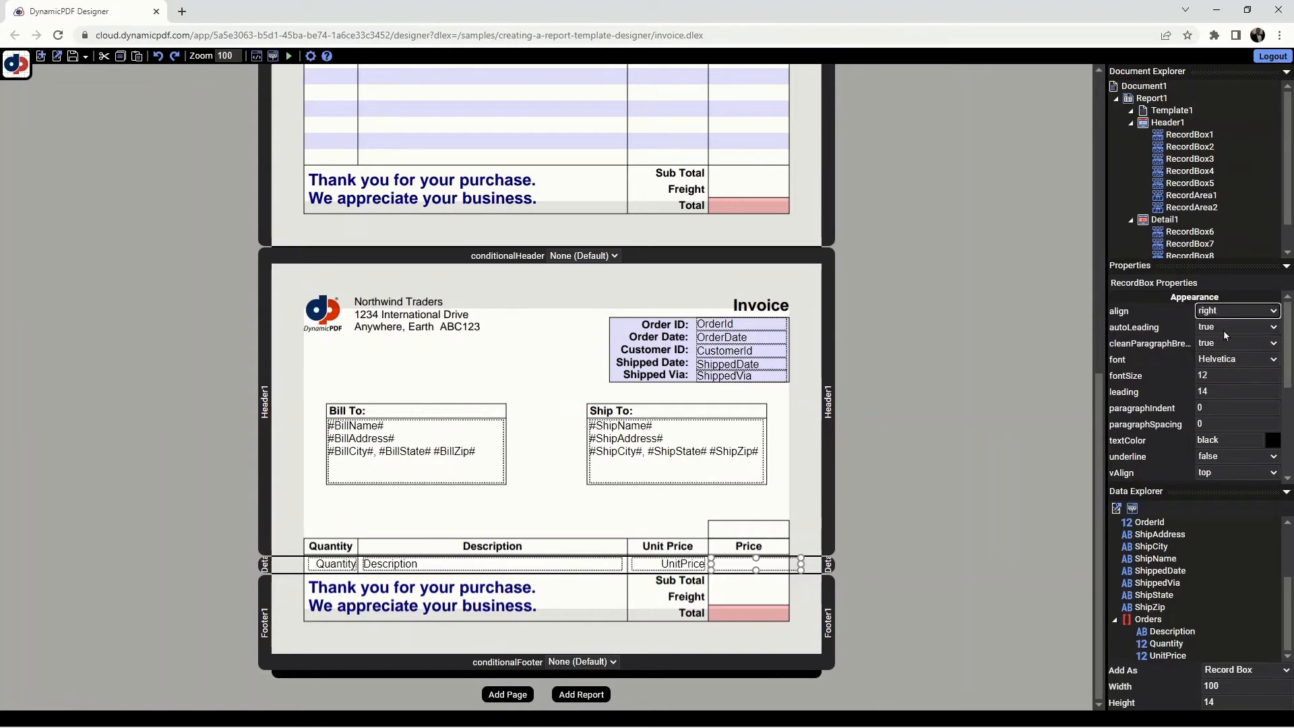
- Set the Price record box's data format to $####.00 and its data name to Multiply(Quantity, UnitPrice)
scroll(1218, 424, down, 3)
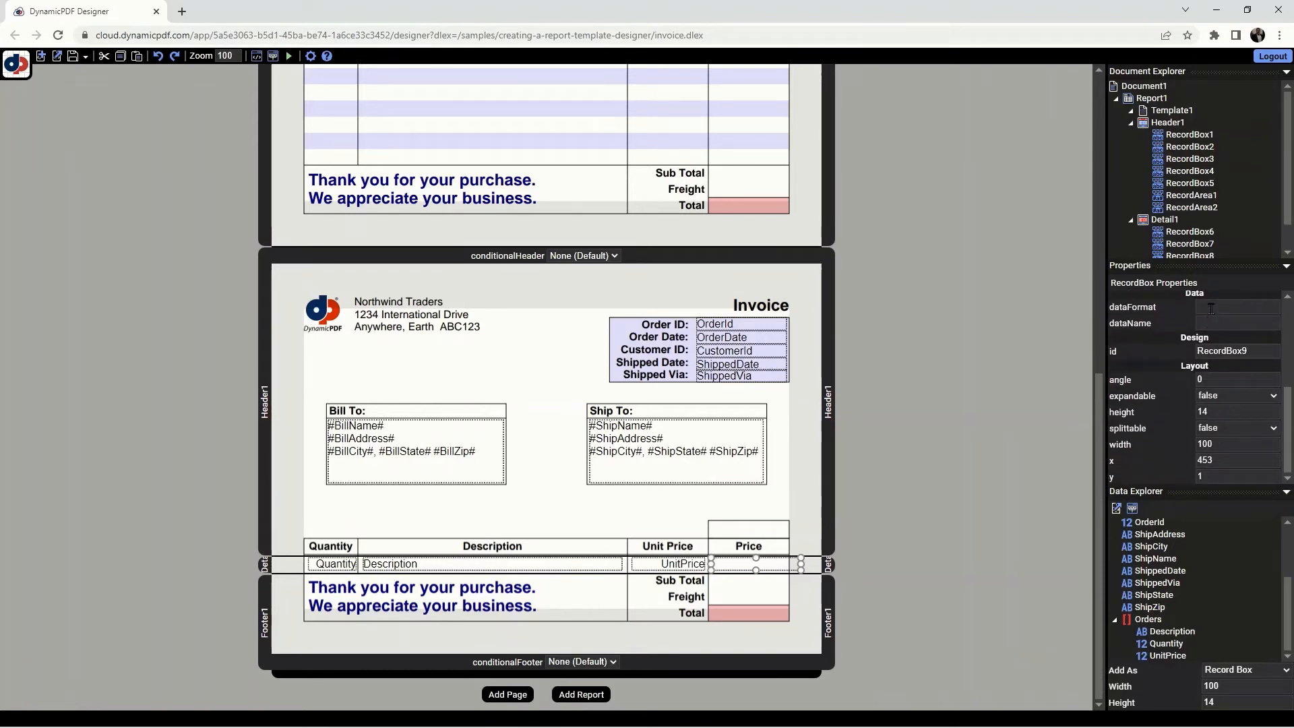
click(1212, 307)
text($####.00)
click(1216, 322)
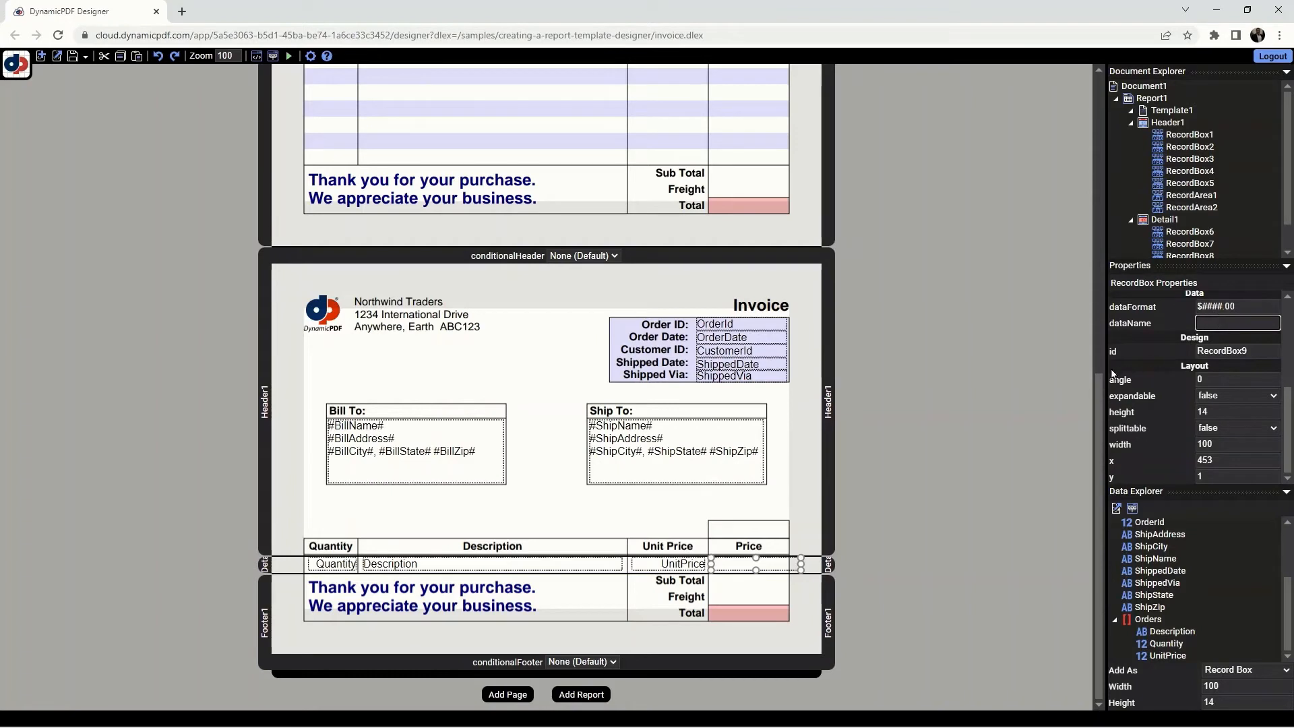
drag(1107, 376, 936, 376)
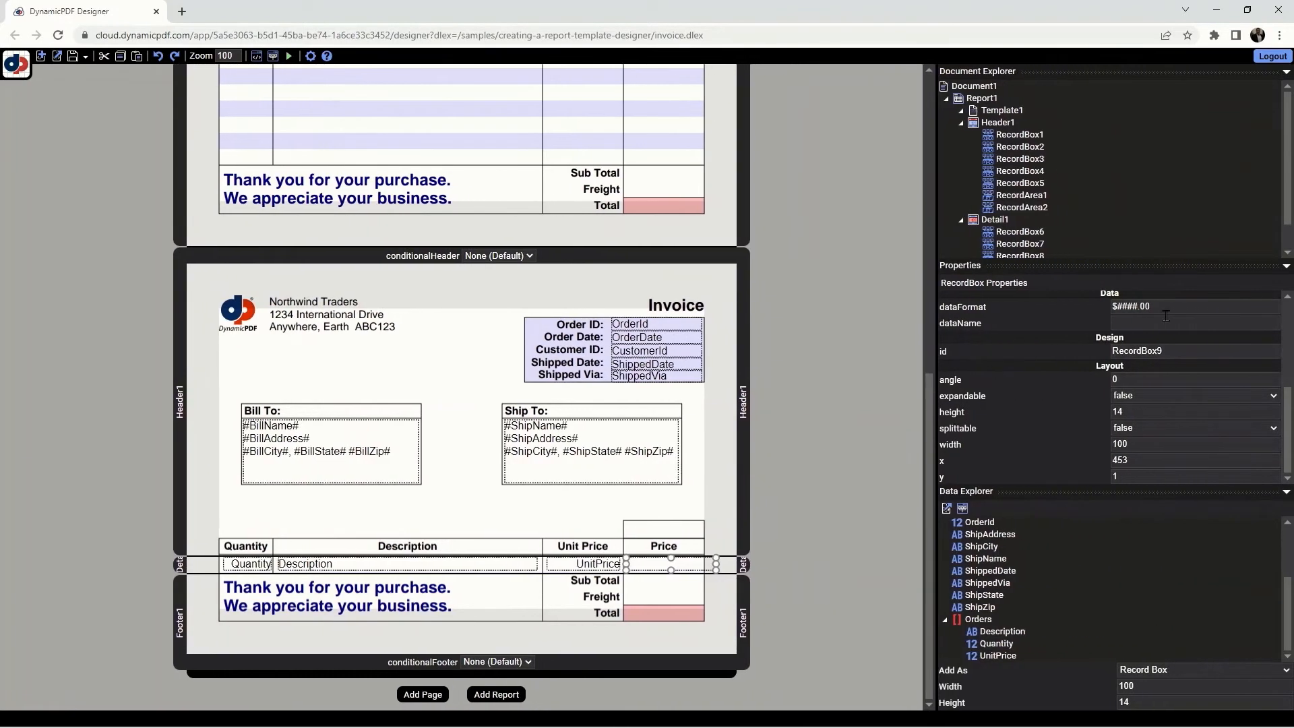
click(1165, 318)
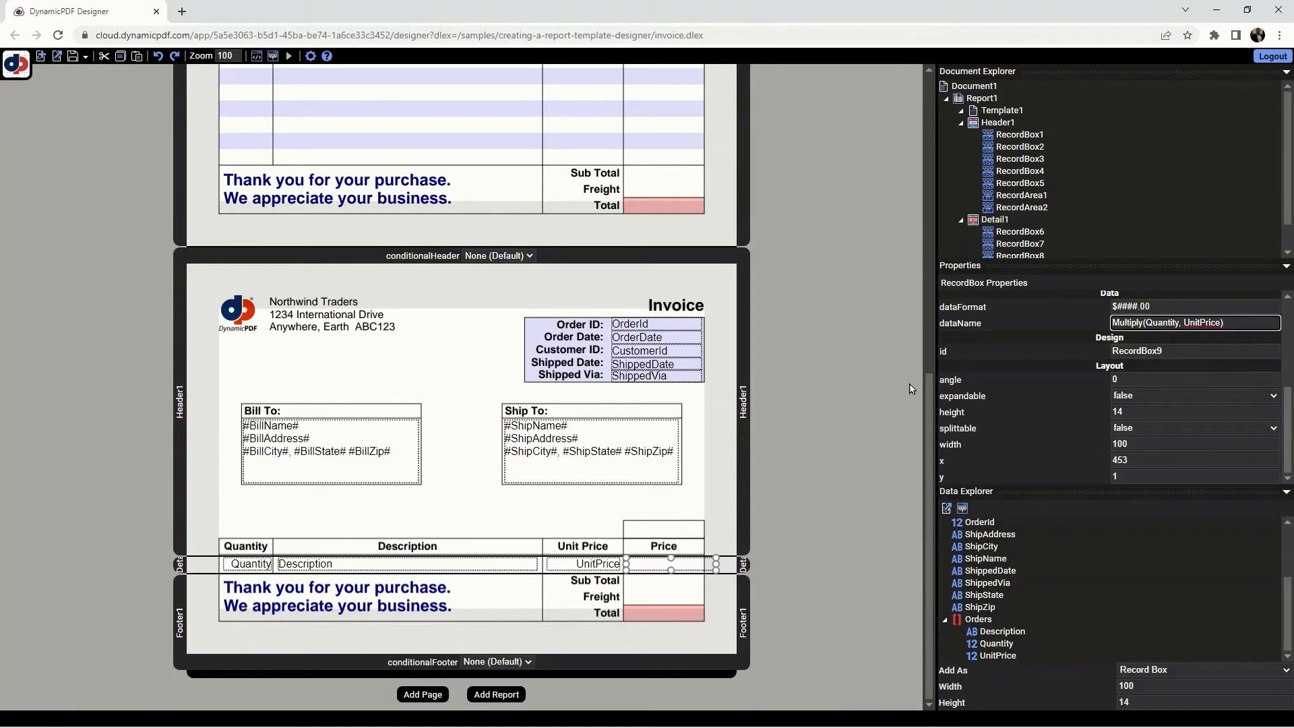
- Narrow the Price record box in the detail section to a width of about 82 so it fits its column
click(721, 532)
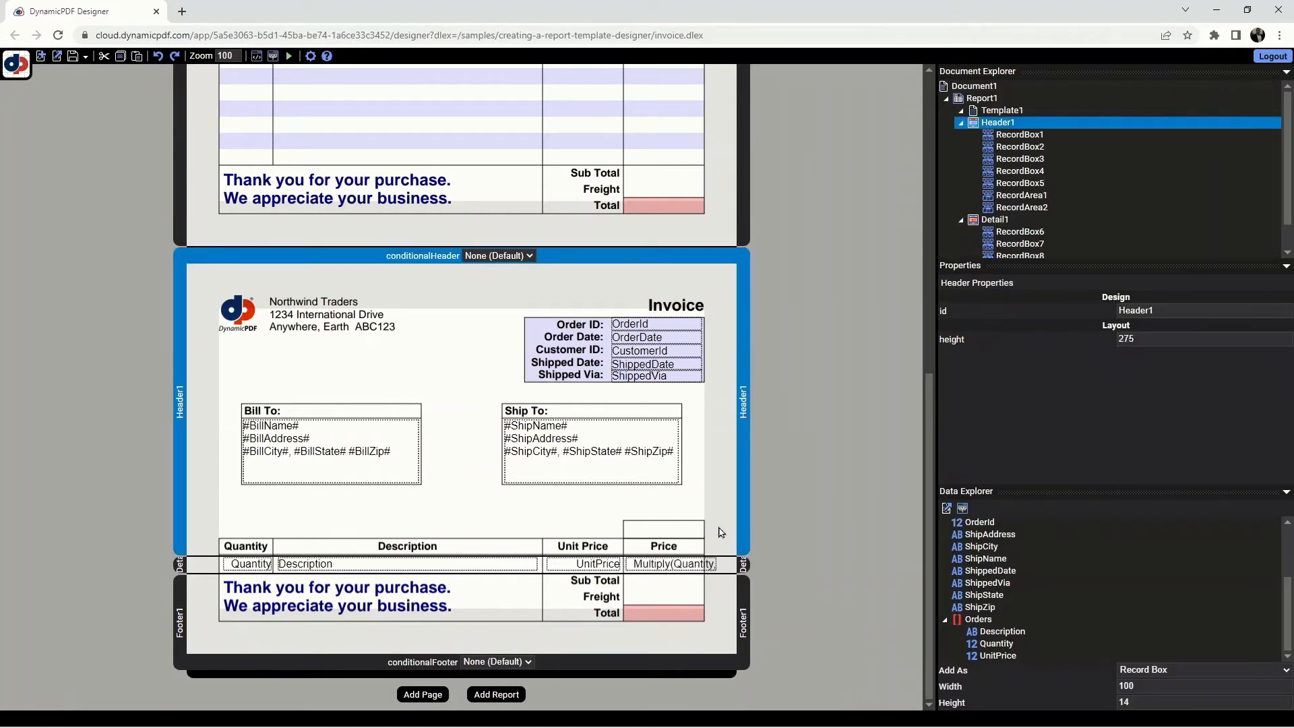
click(713, 565)
drag(712, 565, 701, 566)
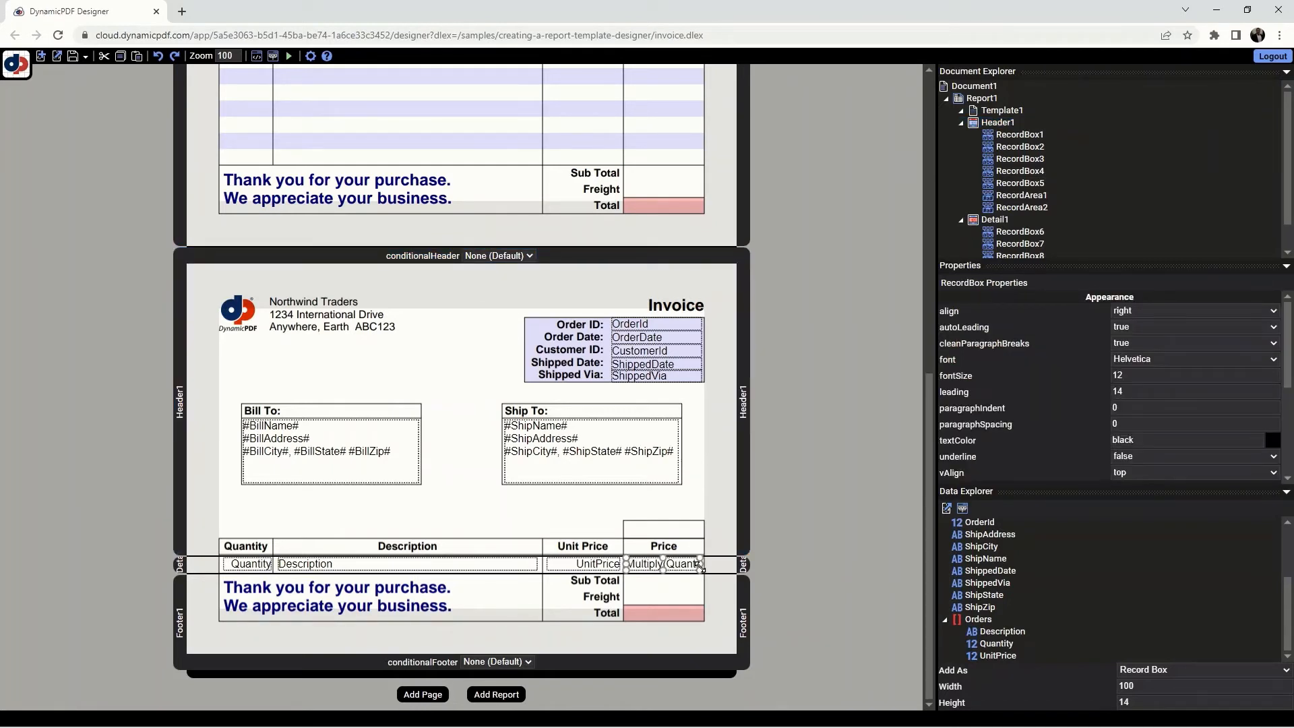
- Set the detail record boxes' x positions to 4 for Quantity, 64 for Description, 364 for UnitPrice and 454 for Price
click(258, 565)
scroll(1221, 393, up, 5)
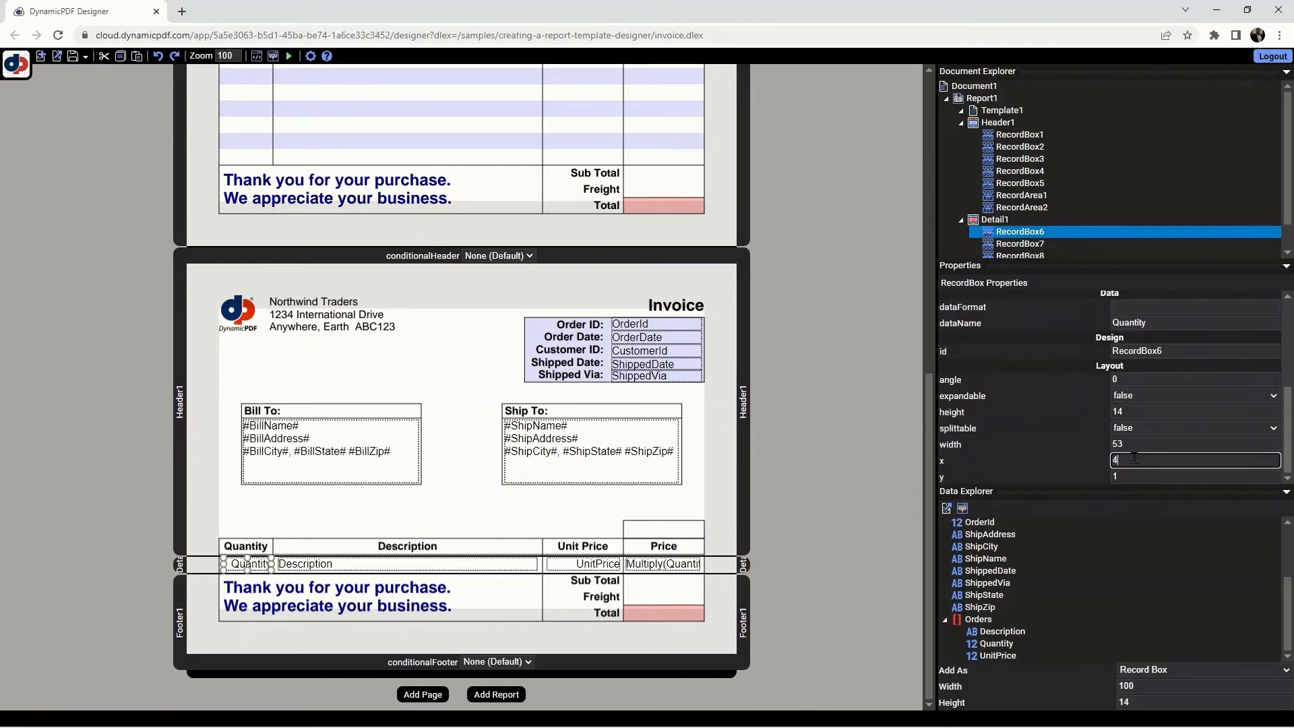
click(403, 563)
click(1159, 459)
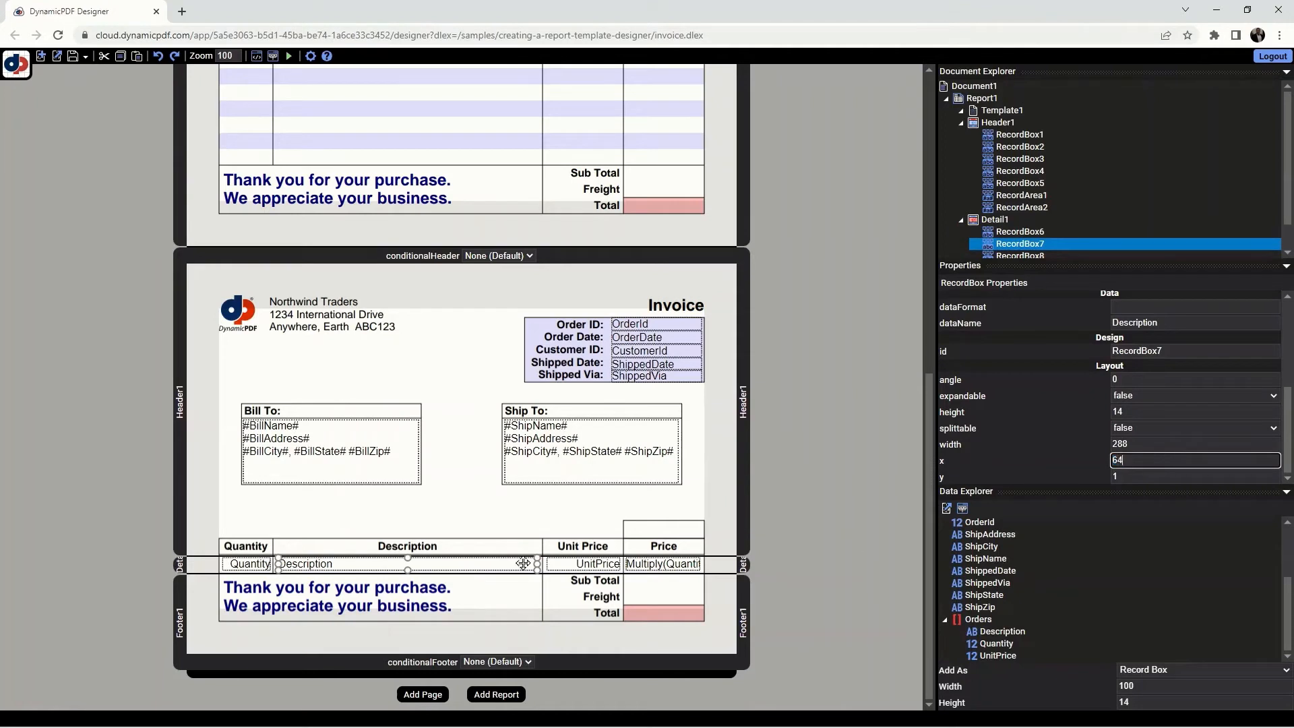
click(584, 565)
click(1157, 461)
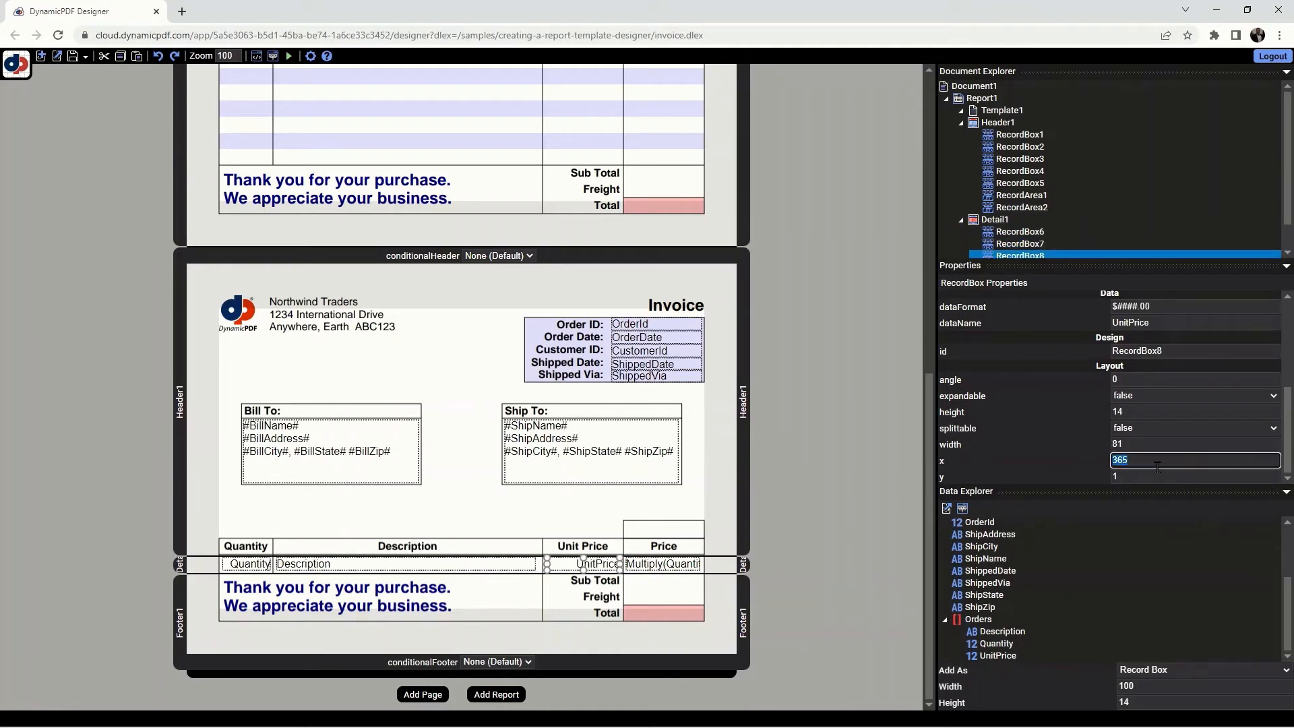
click(683, 564)
click(1169, 461)
text(4)
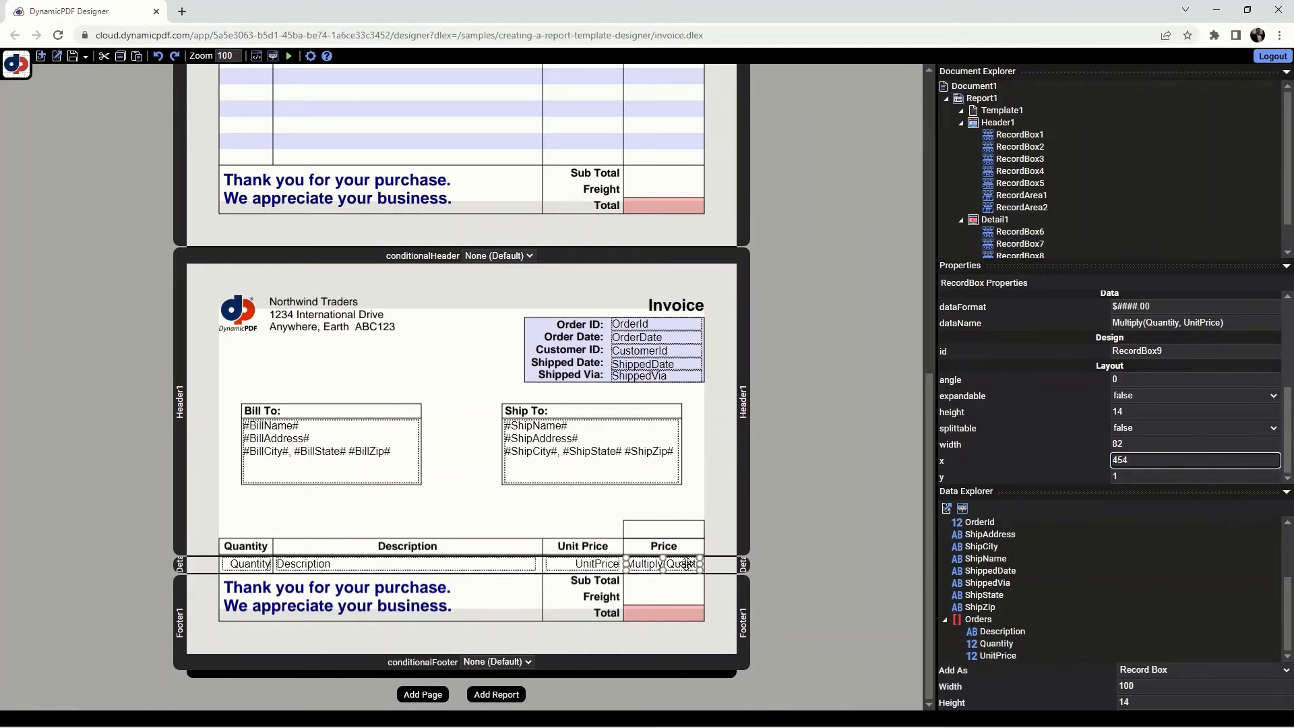
text(54)
- Set the y position of the Quantity, Description, UnitPrice and Price record boxes in the detail section to 2
click(249, 564)
click(360, 567)
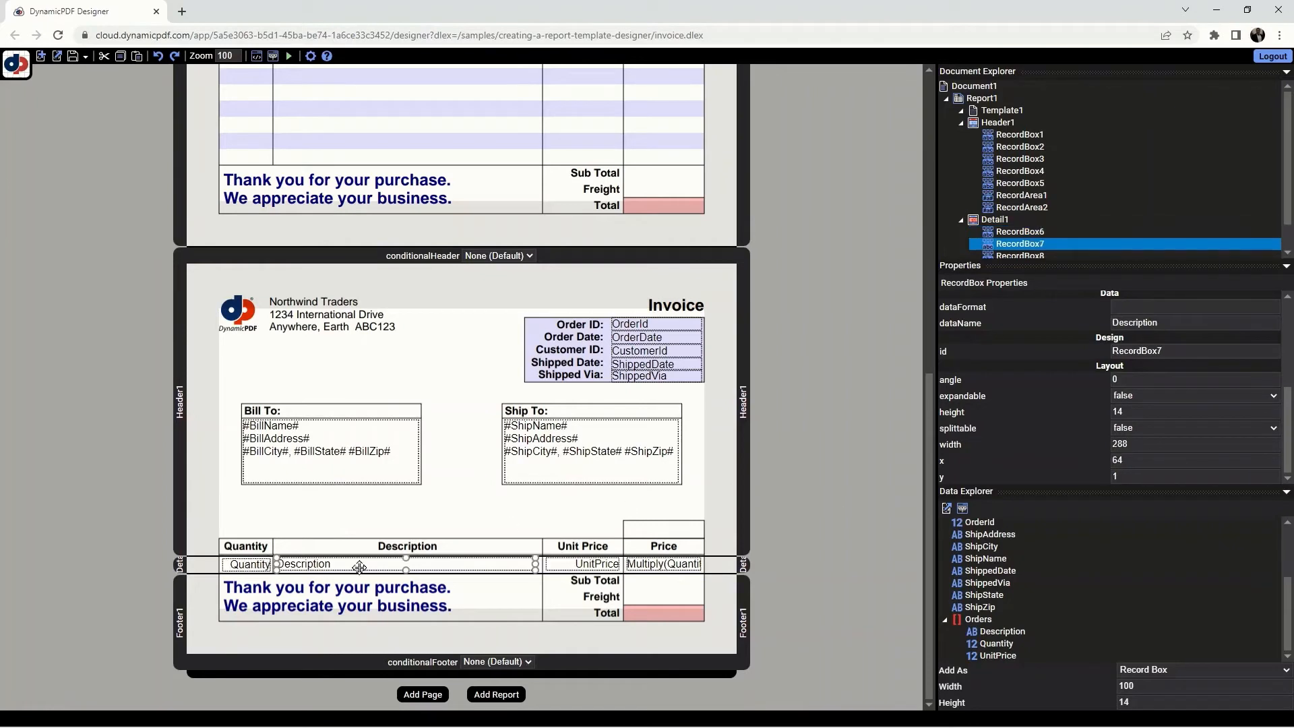
click(1157, 477)
text(2)
click(578, 560)
click(1157, 477)
text(2)
click(663, 564)
click(1157, 479)
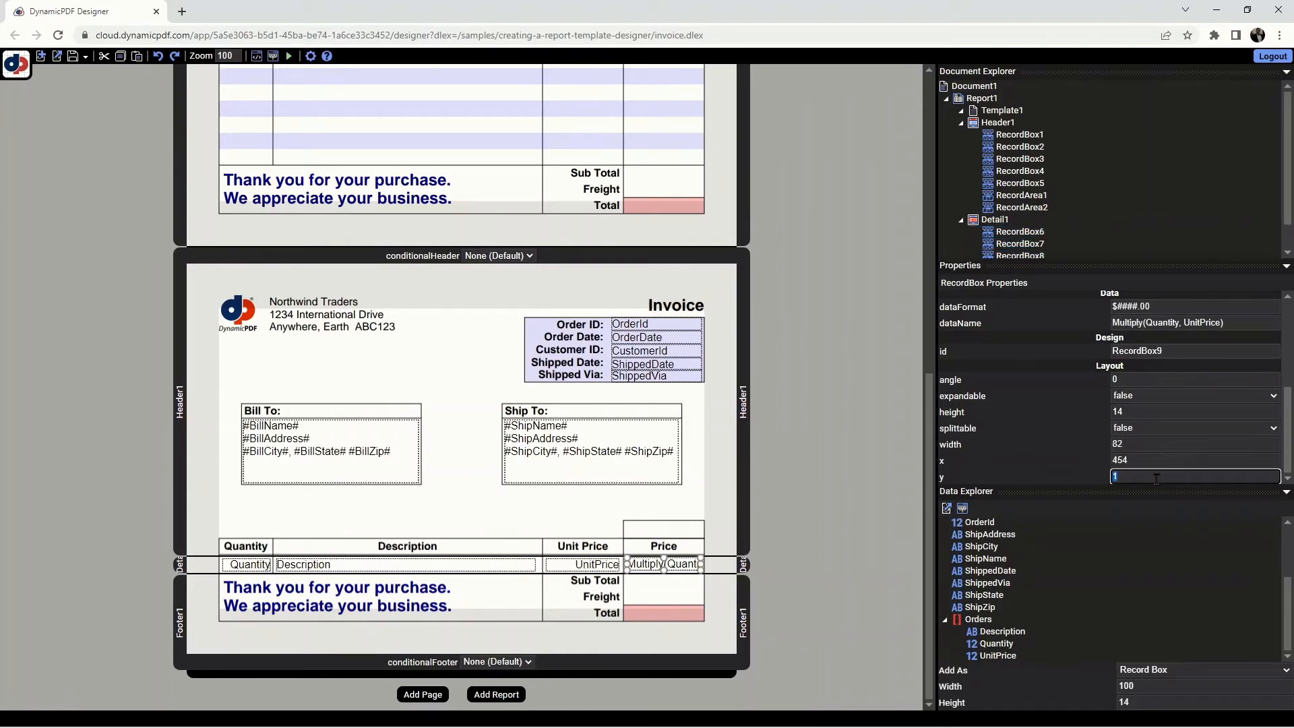
click(252, 564)
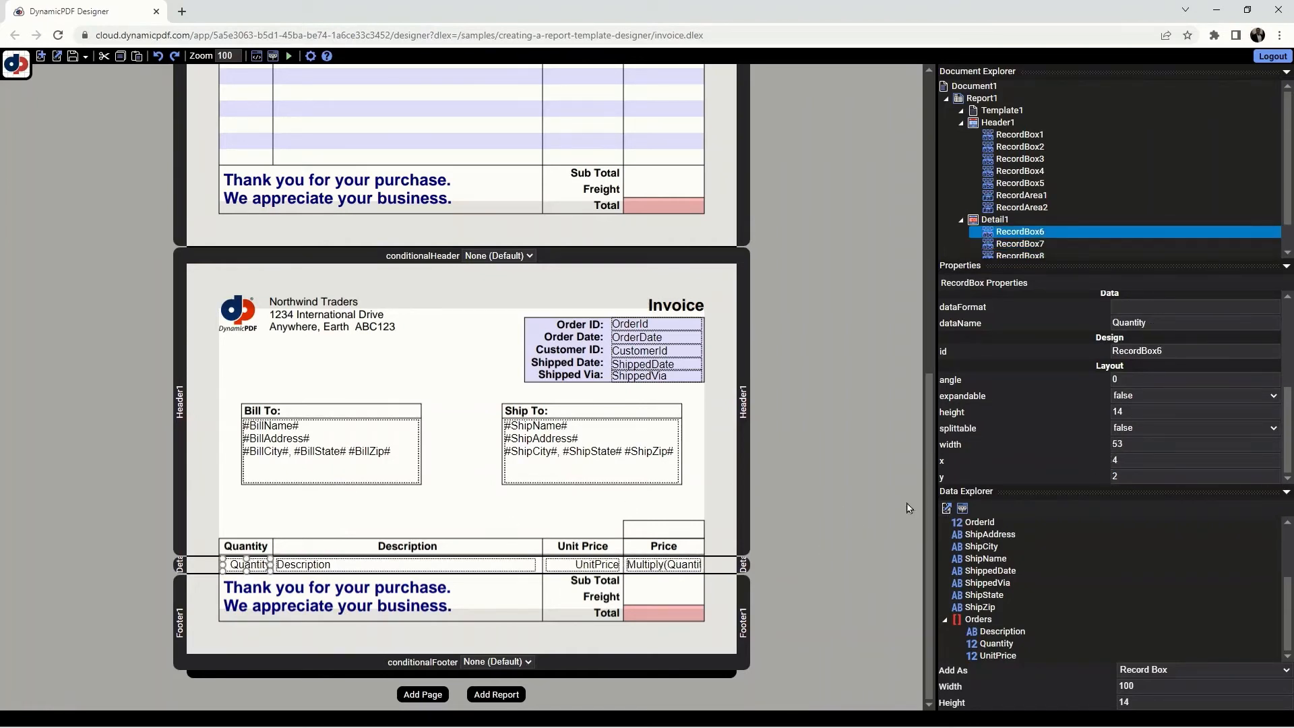
click(349, 564)
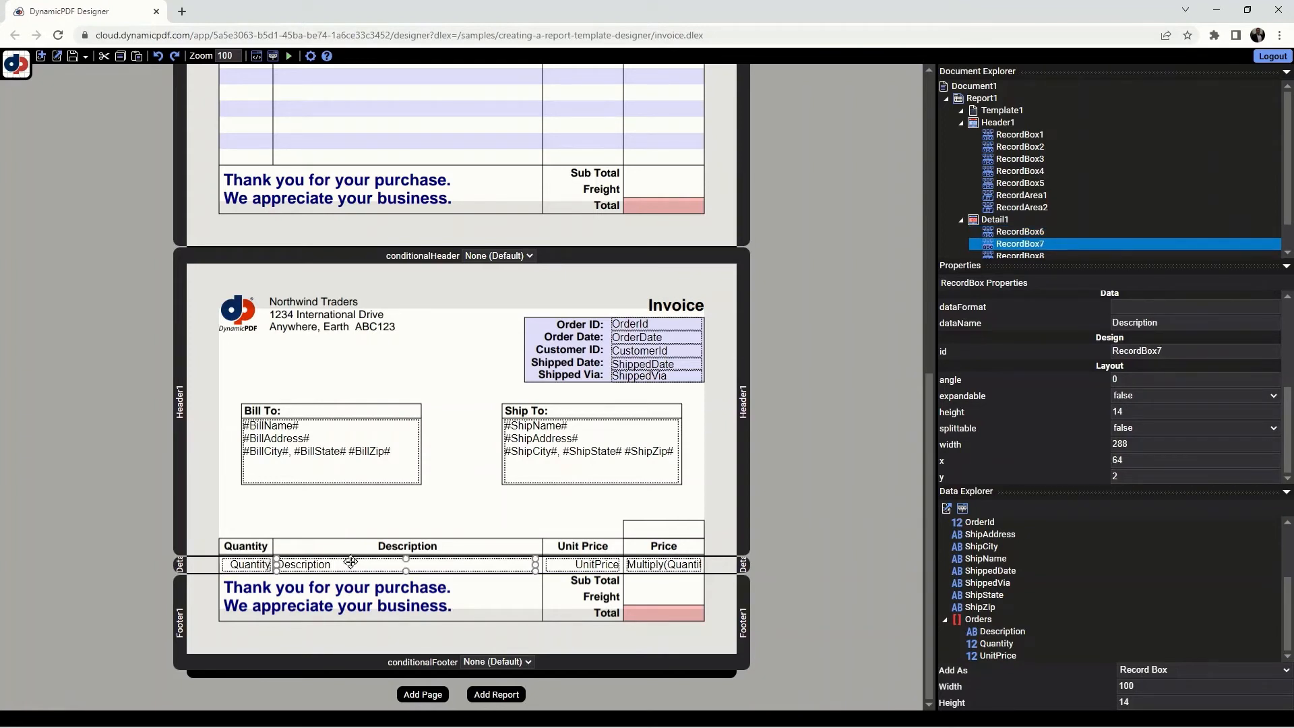
click(584, 565)
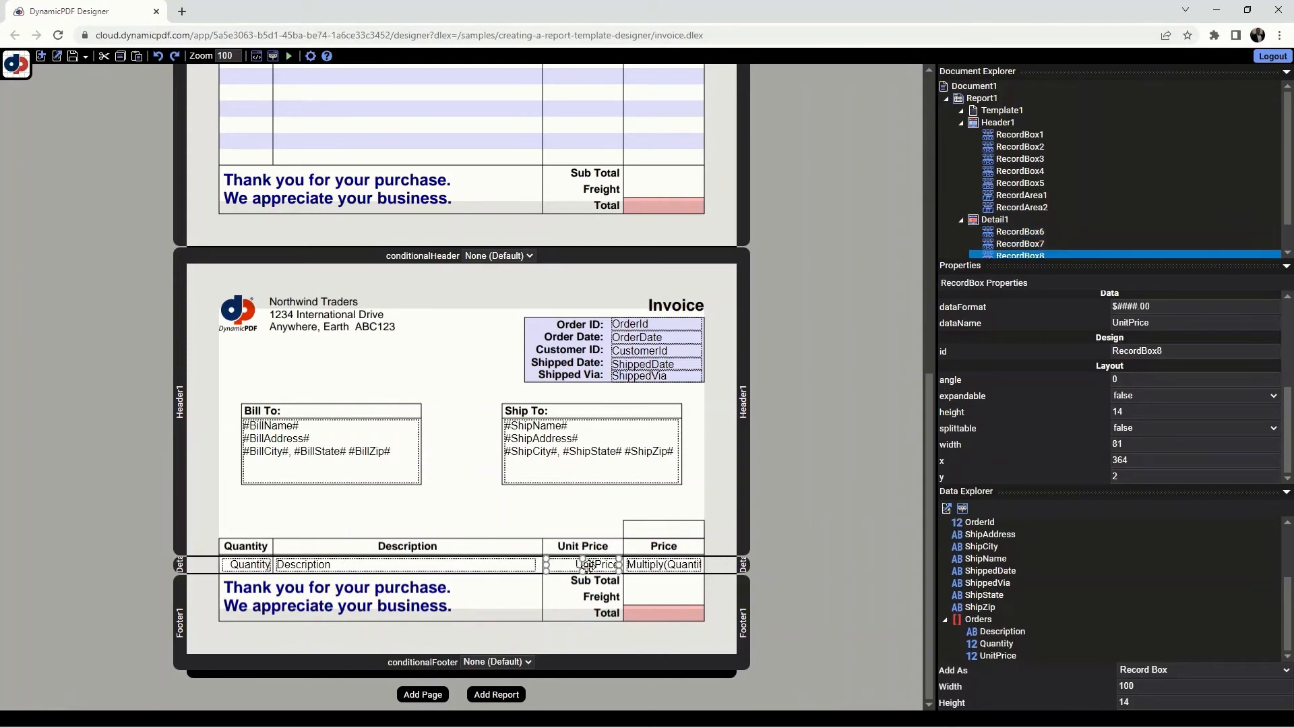
click(692, 565)
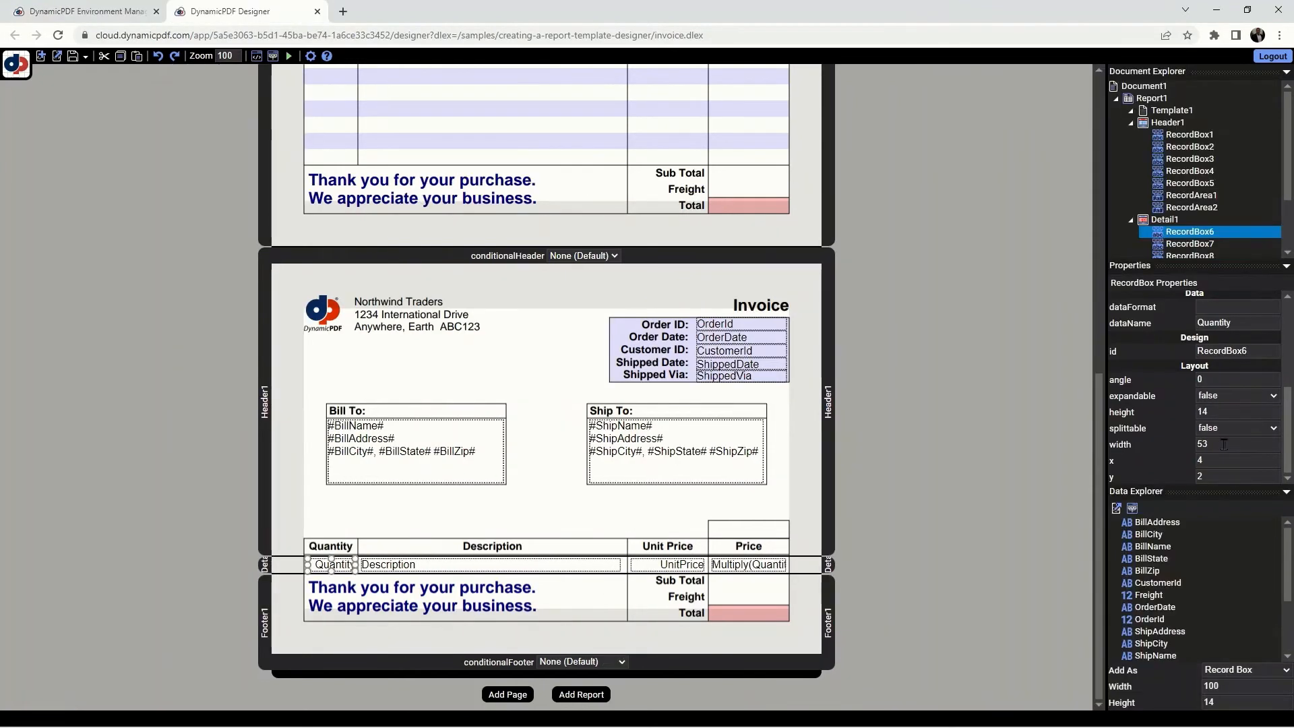
- Set the Quantity record box's width to 52 and the Description record box's width to 292
click(1224, 444)
key(BackSpace)
text(2)
click(419, 563)
drag(1231, 444, 1165, 442)
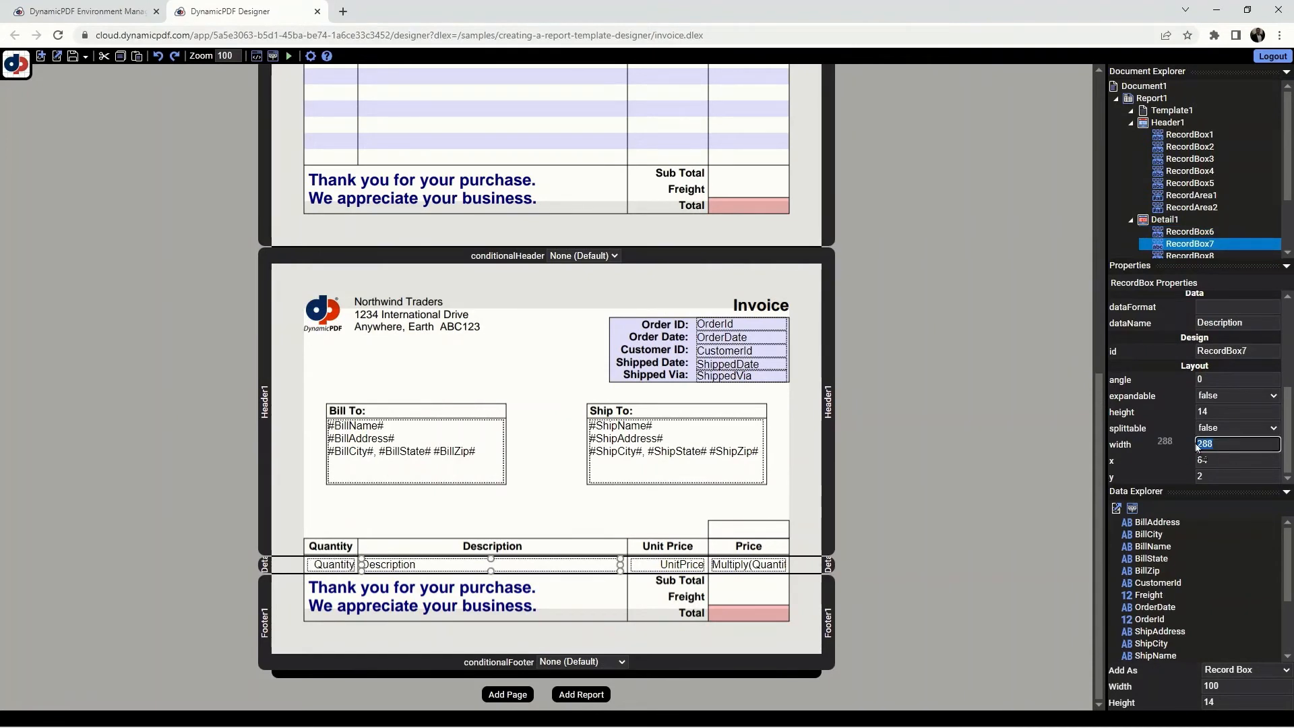
text(292)
- Adjust the widths of the UnitPrice and Price record boxes in the detail section to fit their columns
click(669, 565)
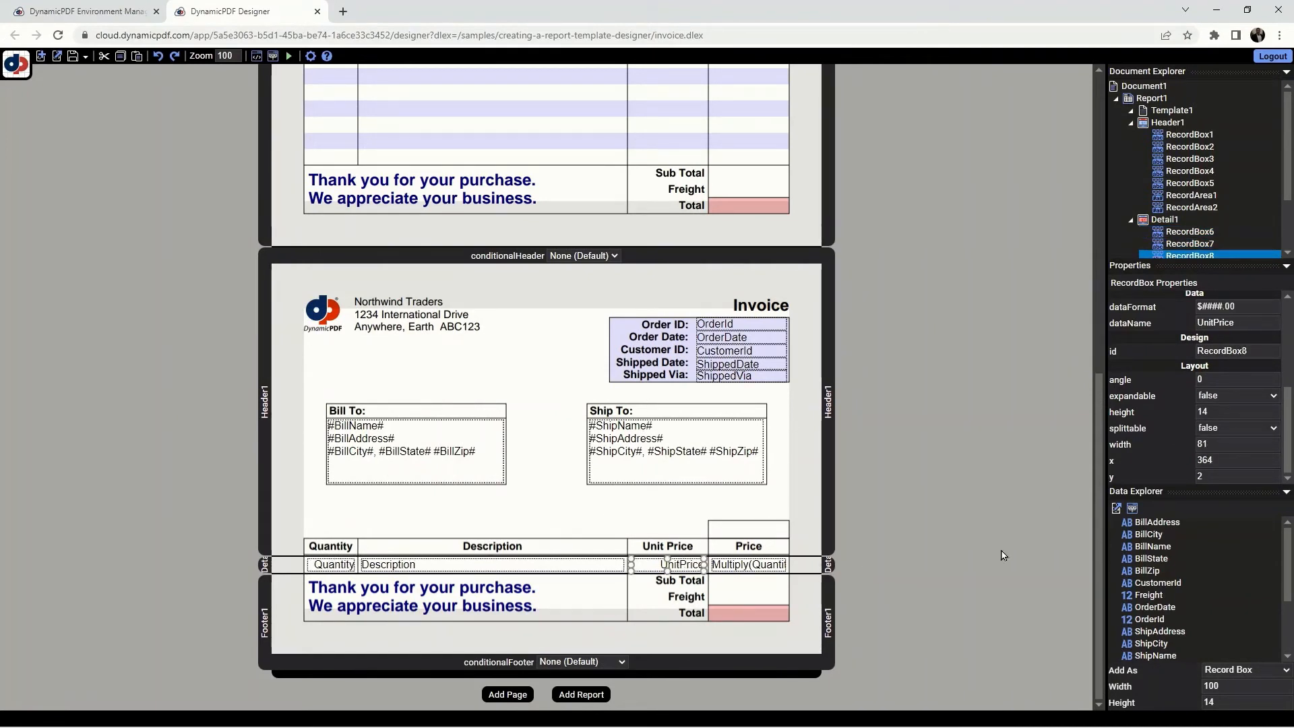
double_click(1224, 442)
text(8)
click(749, 565)
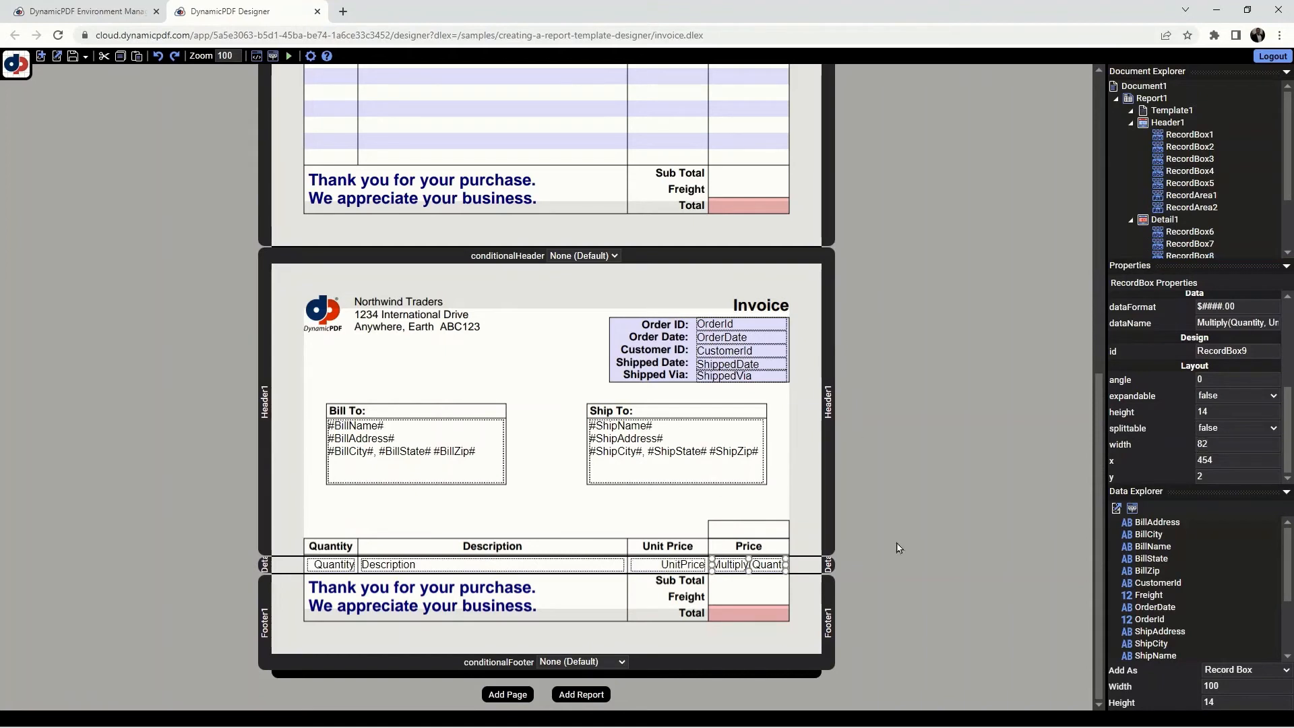
double_click(1224, 442)
text(8)
click(805, 565)
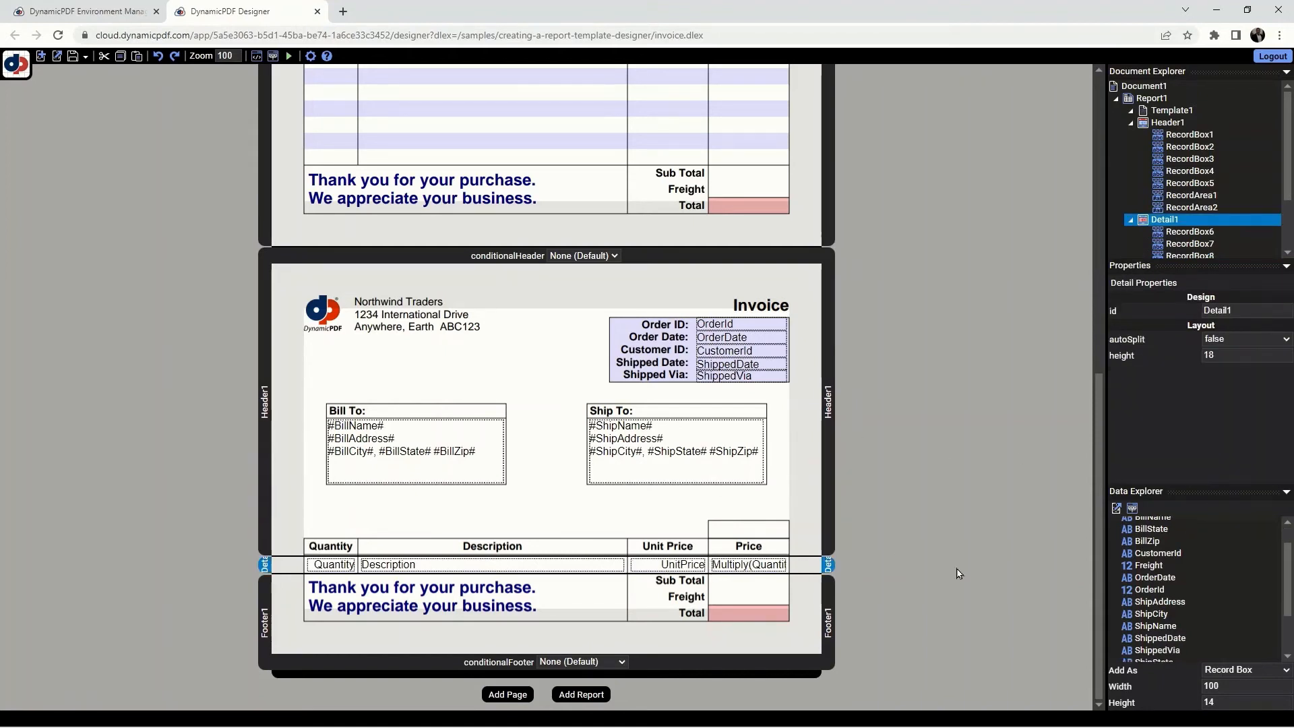
- Place the Freight data field in the footer's Freight cell, size it to fit the cell and align its text right
drag(1149, 565, 755, 603)
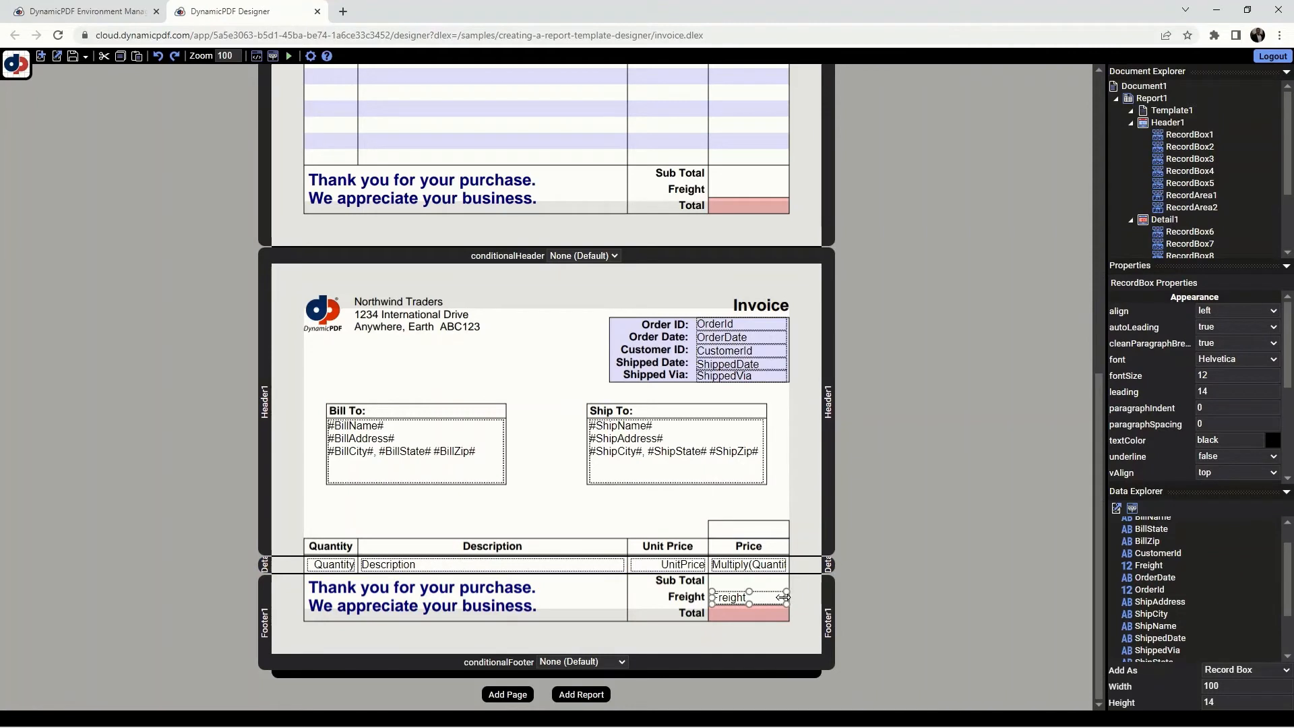
click(1243, 310)
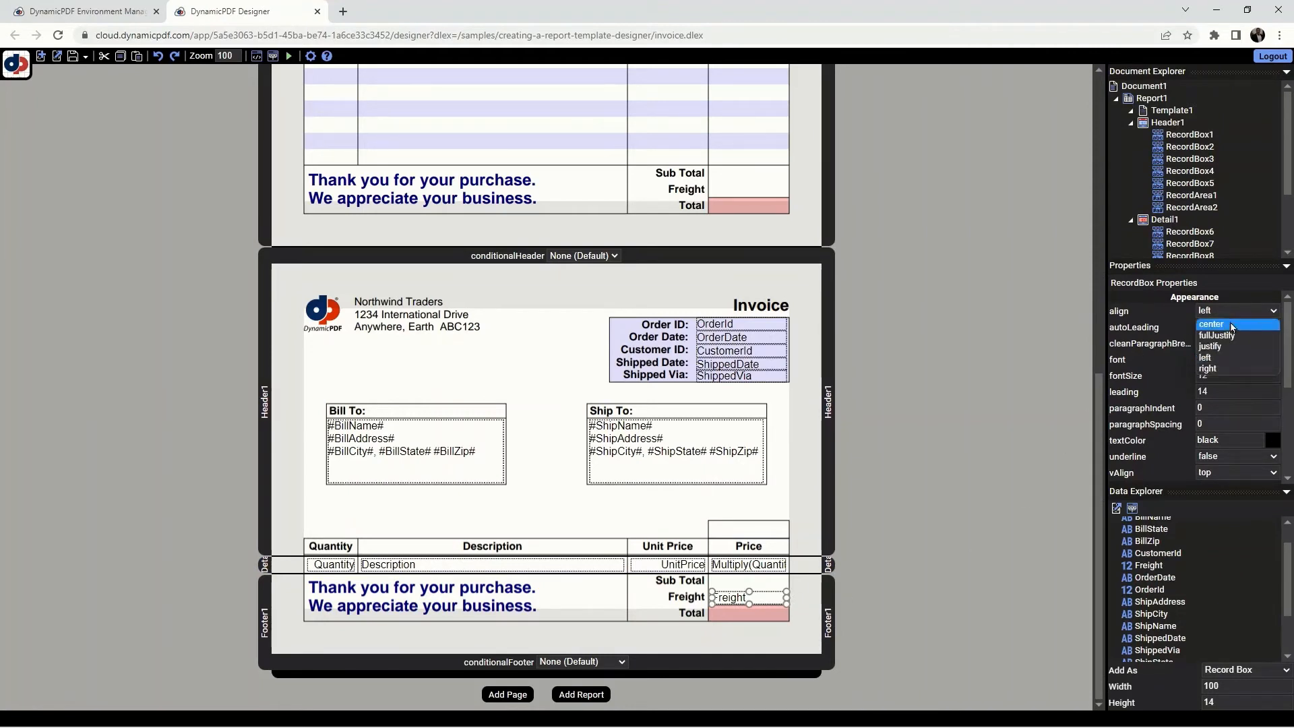
click(1220, 368)
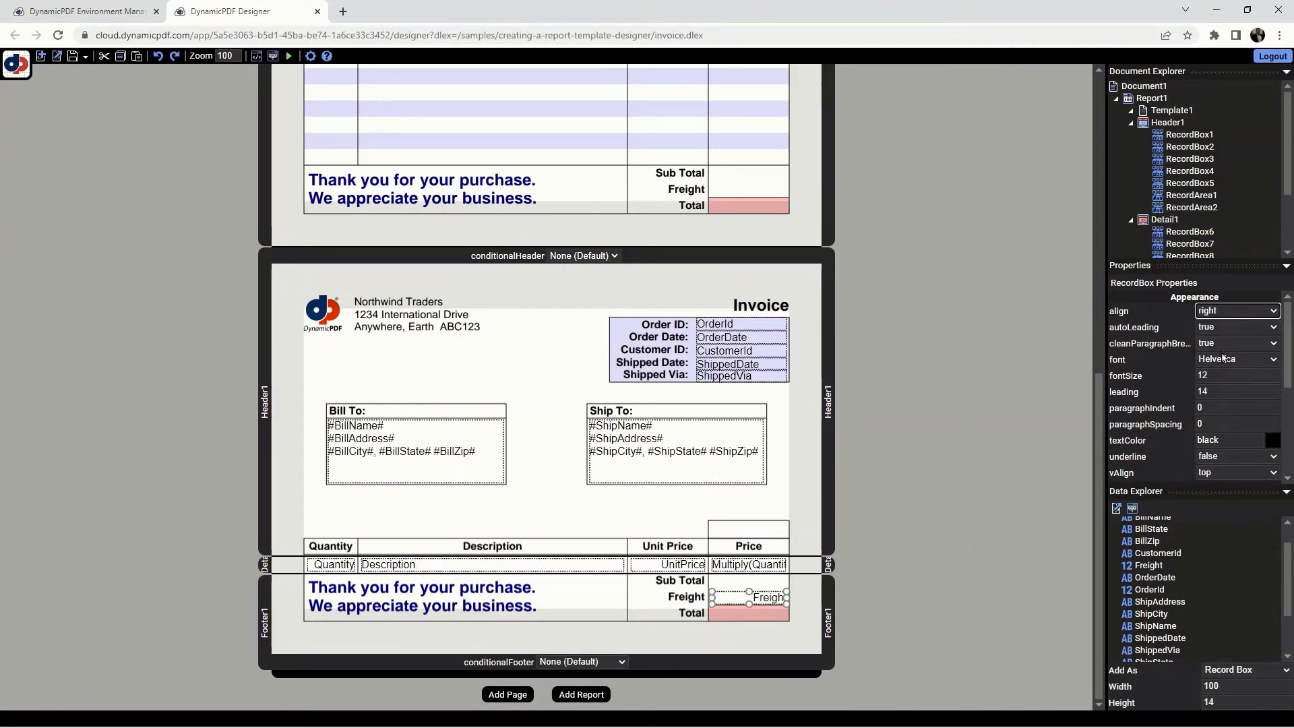
- Set the footer Freight record box's data format to $####.00
scroll(1231, 372, down, 2)
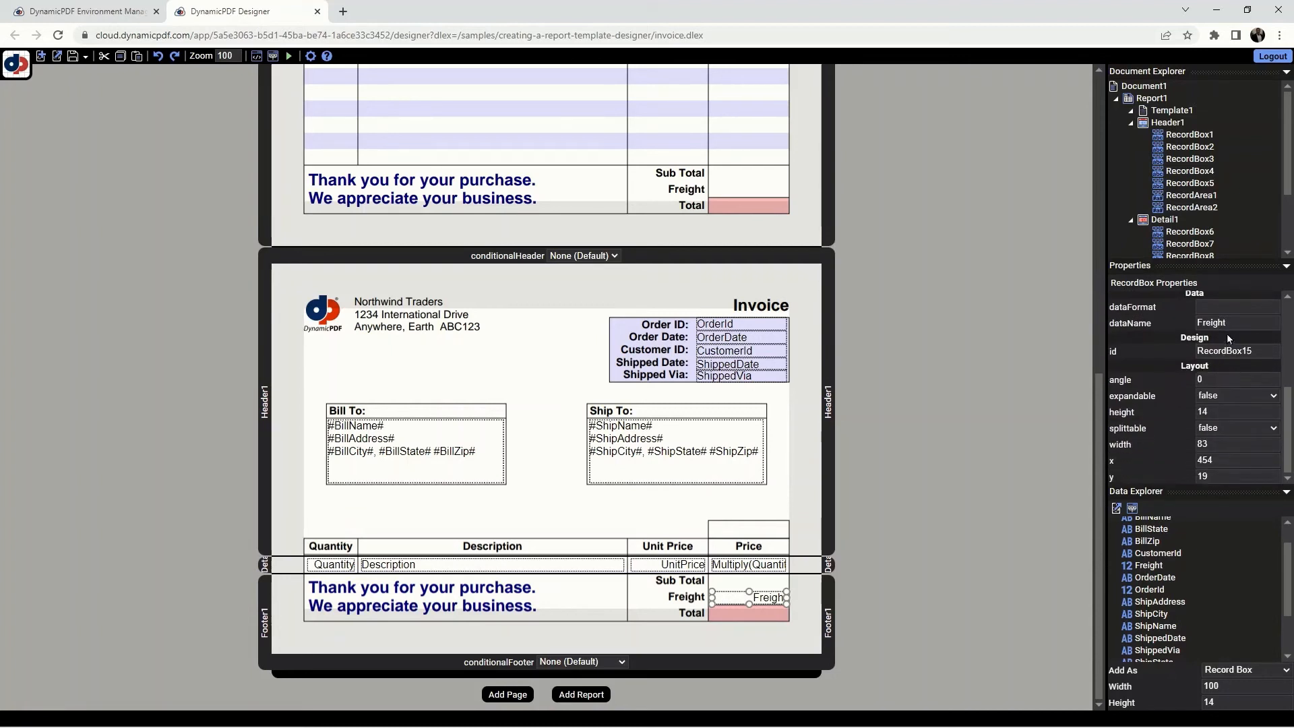
scroll(1226, 344, up, 1)
click(1220, 373)
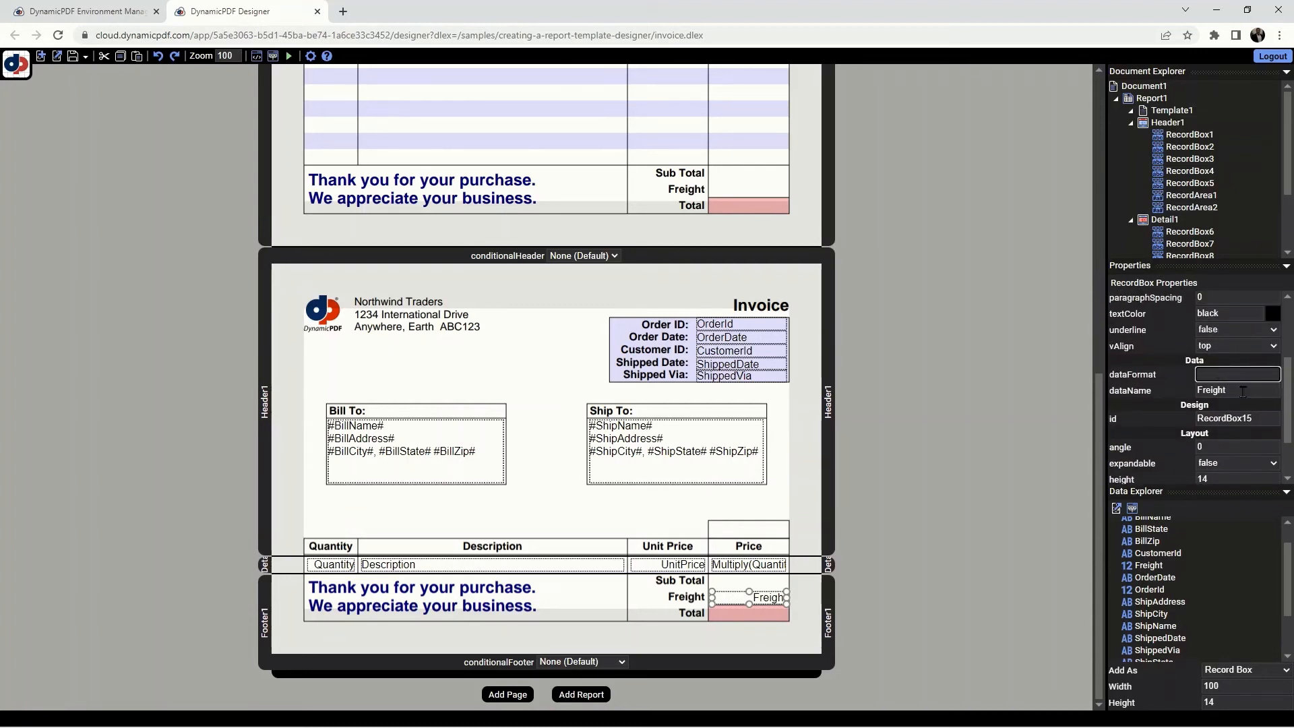
text($####.0)
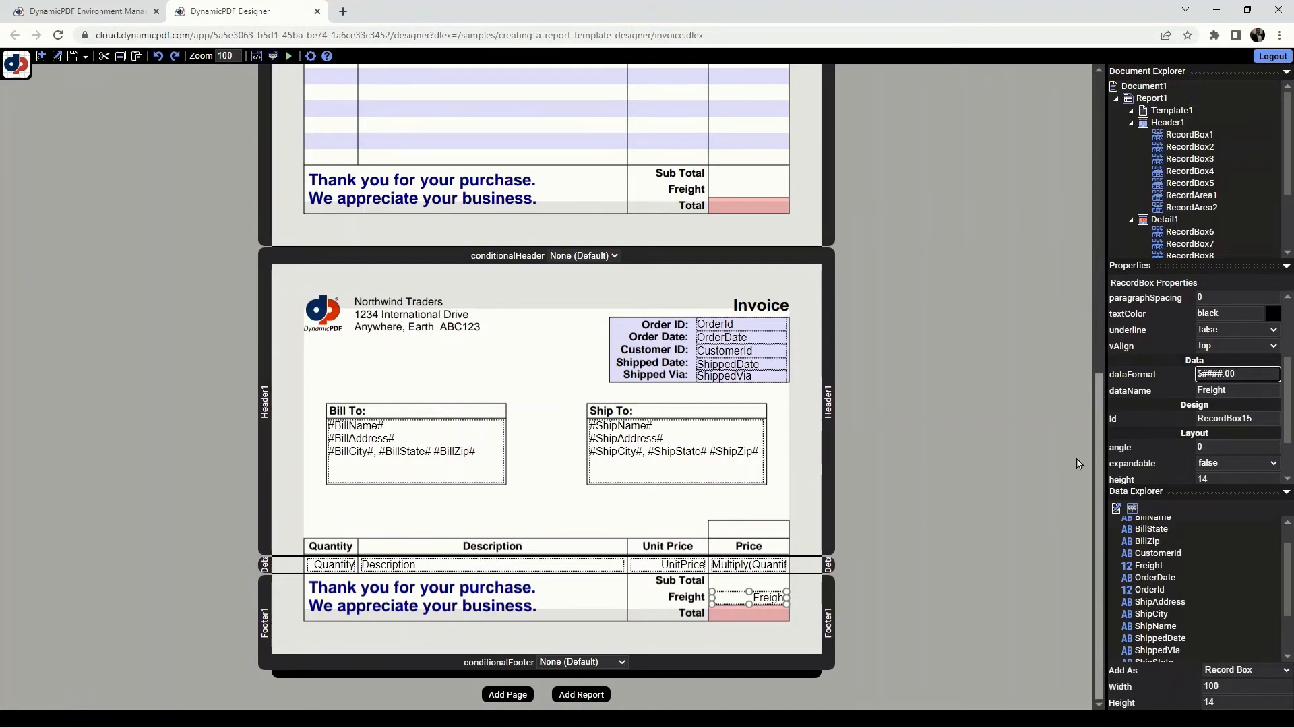
click(854, 590)
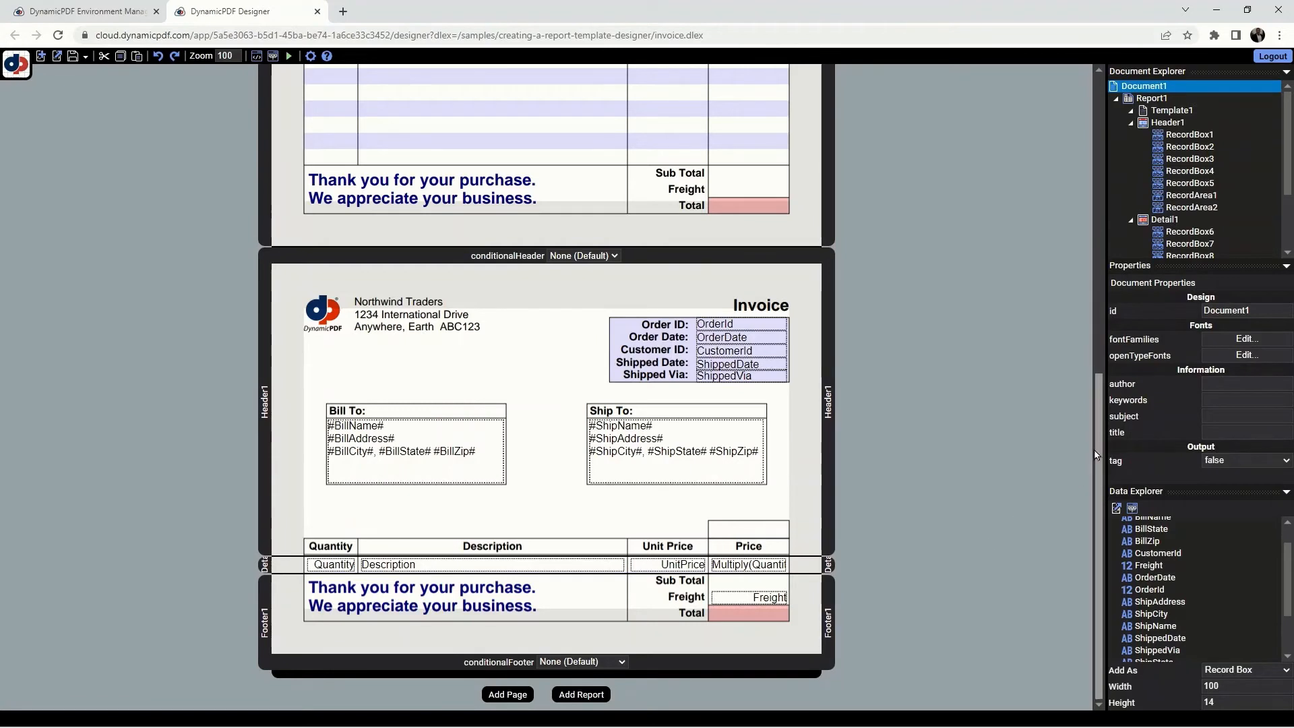
- Add a record box in the footer's Sub Total cell, fit it to the cell and align its text right
drag(1106, 452, 954, 451)
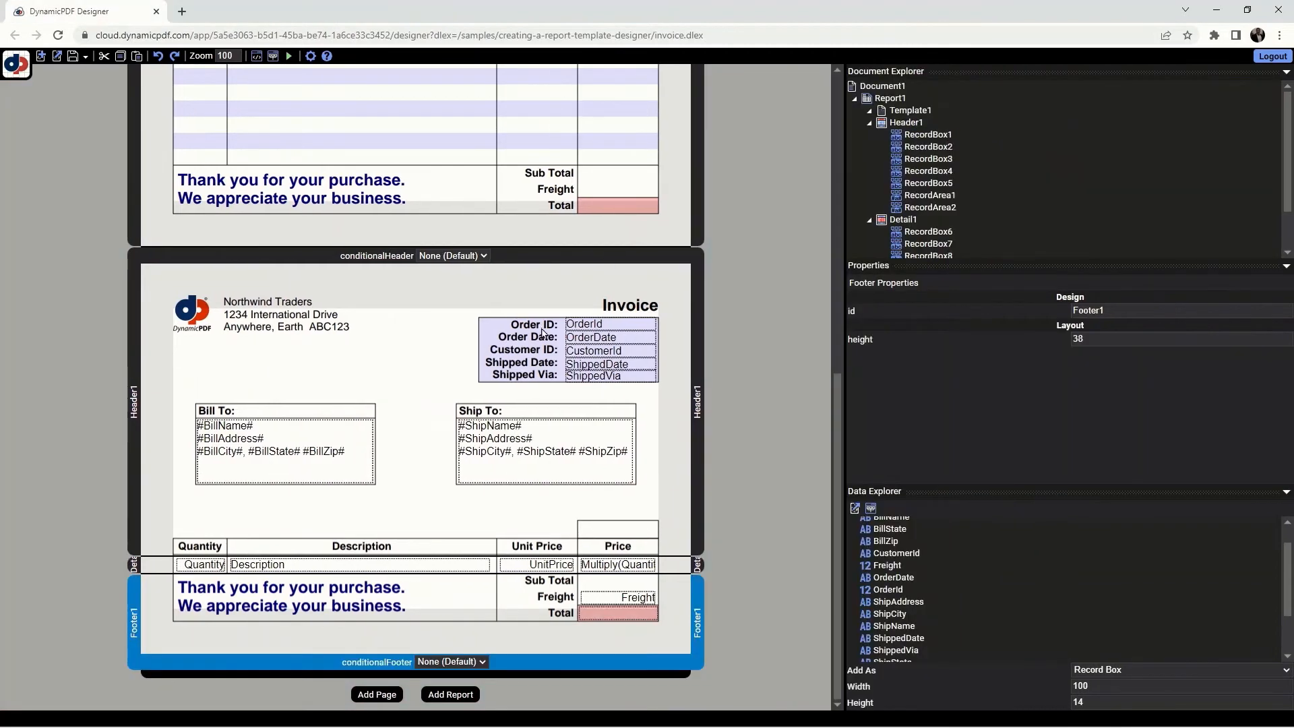
right_click(626, 581)
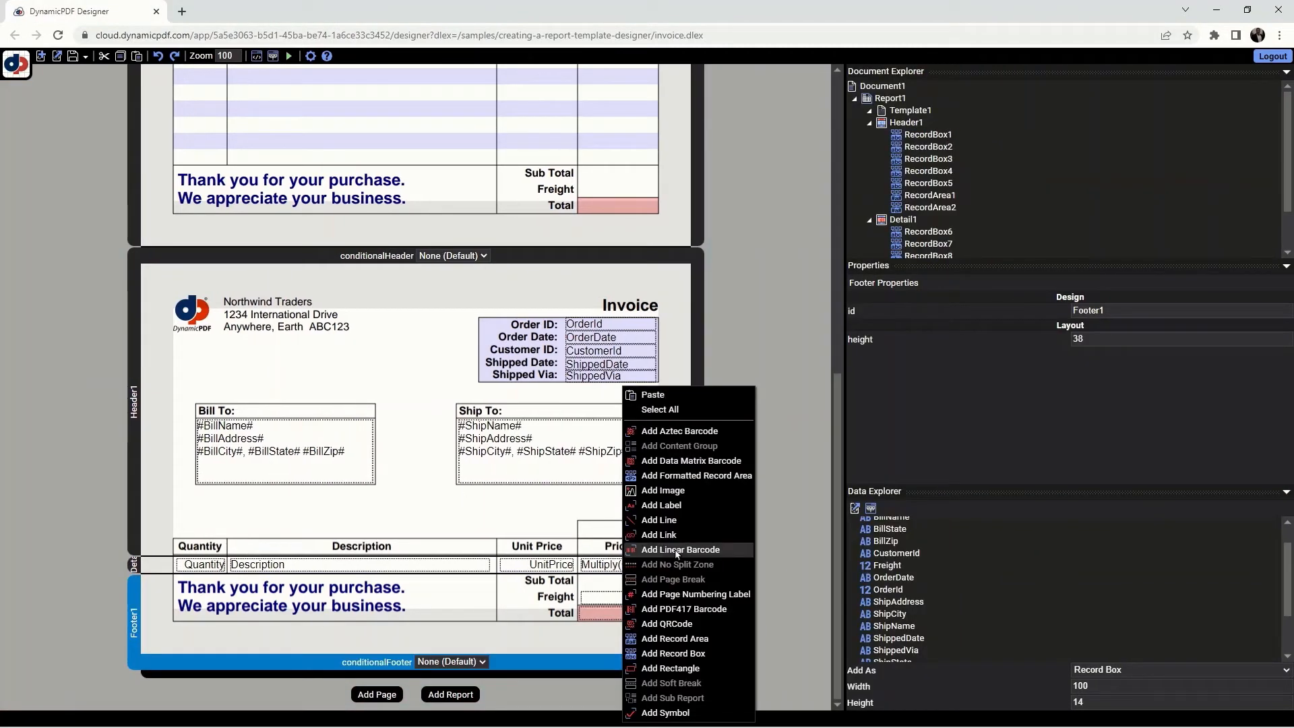
click(705, 653)
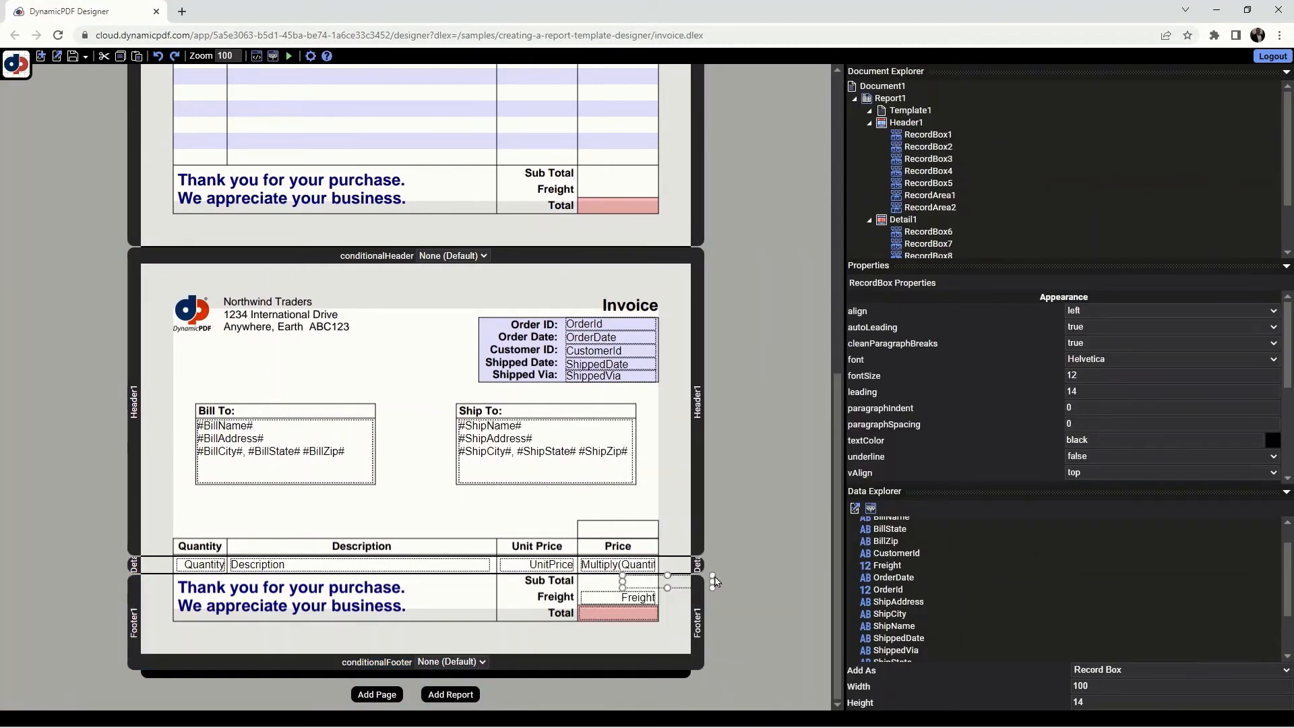
mouse_move(679, 579)
mouse_down()
mouse_move(635, 580)
mouse_move(654, 582)
mouse_up()
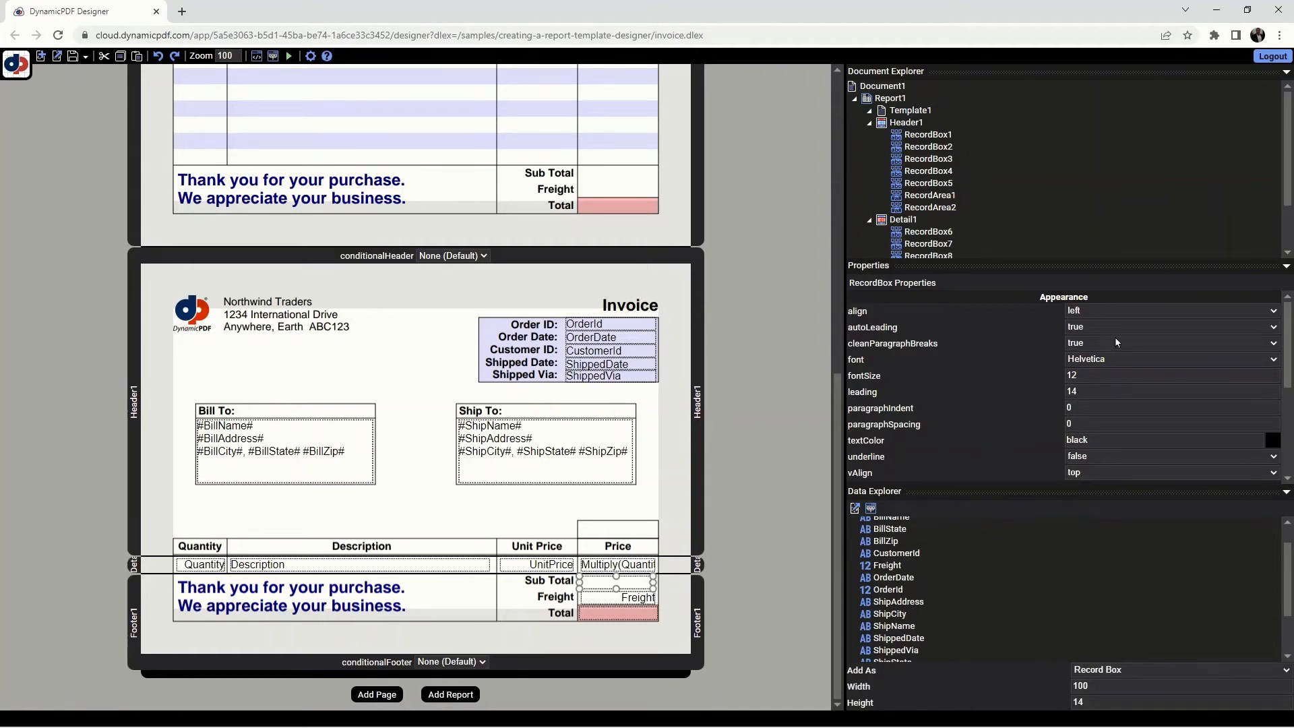
click(1102, 315)
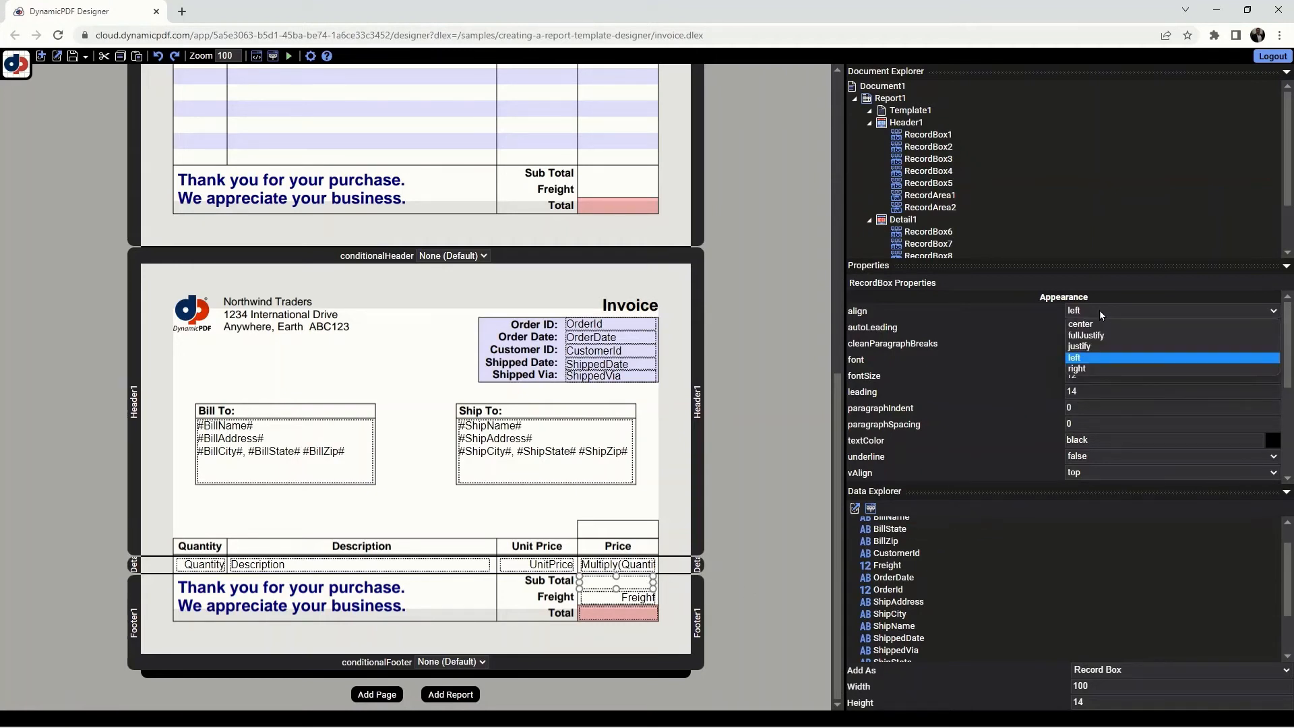
click(1100, 369)
- Set the Sub Total record box's data format to $####.00 and its data name to Sum(Multiply(Quantity,UnitPrice))
scroll(1105, 350, down, 5)
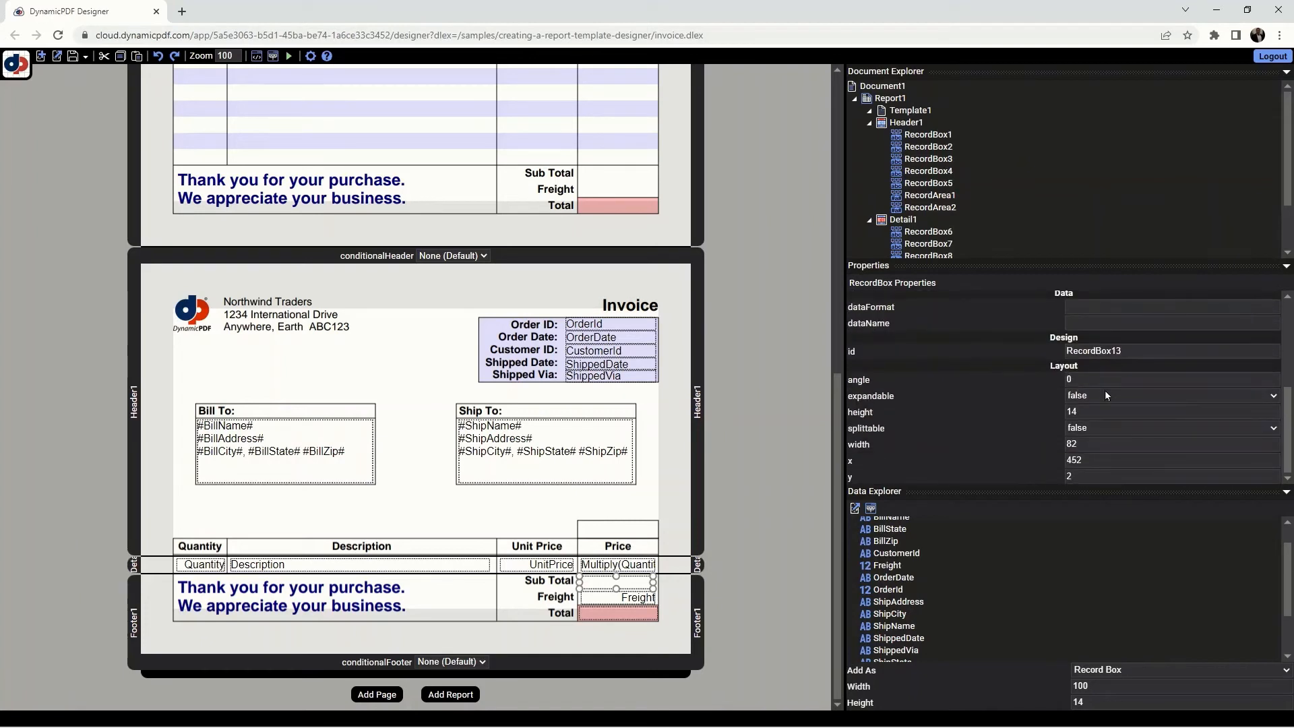
click(1106, 307)
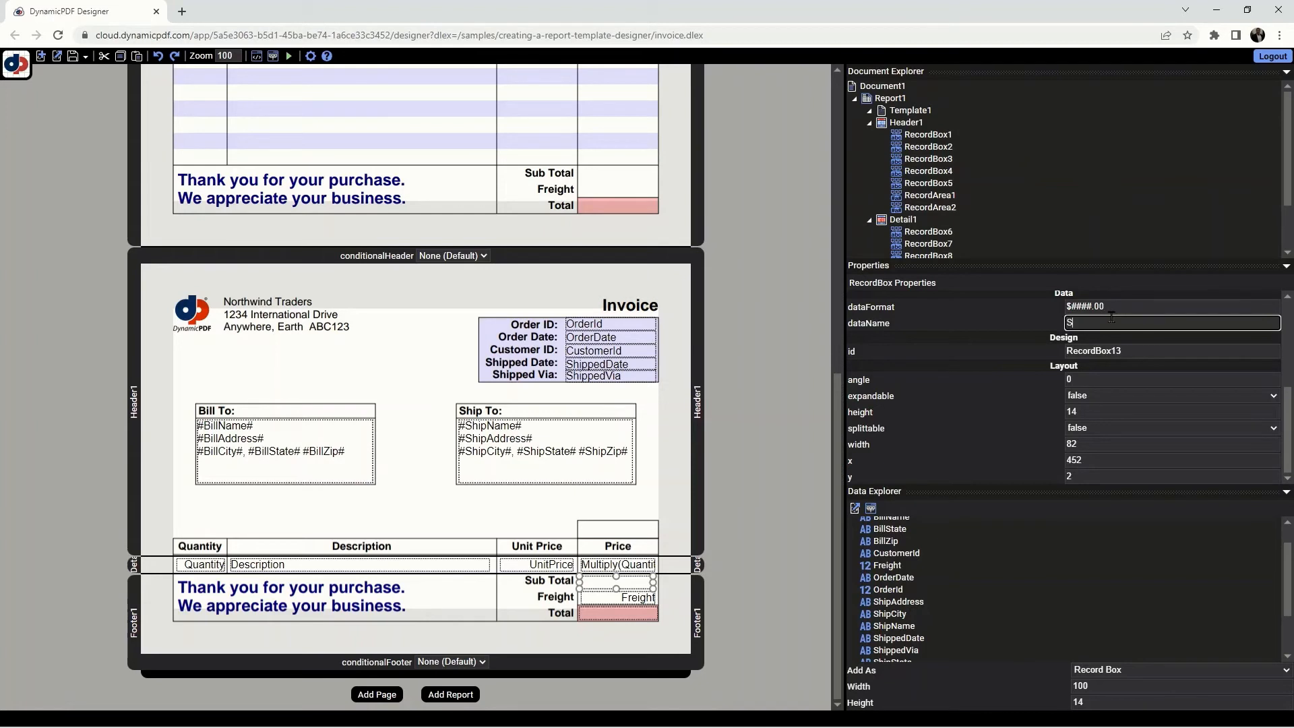
text(um(Multiply(Quantity,UnitPrice))
key(Return)
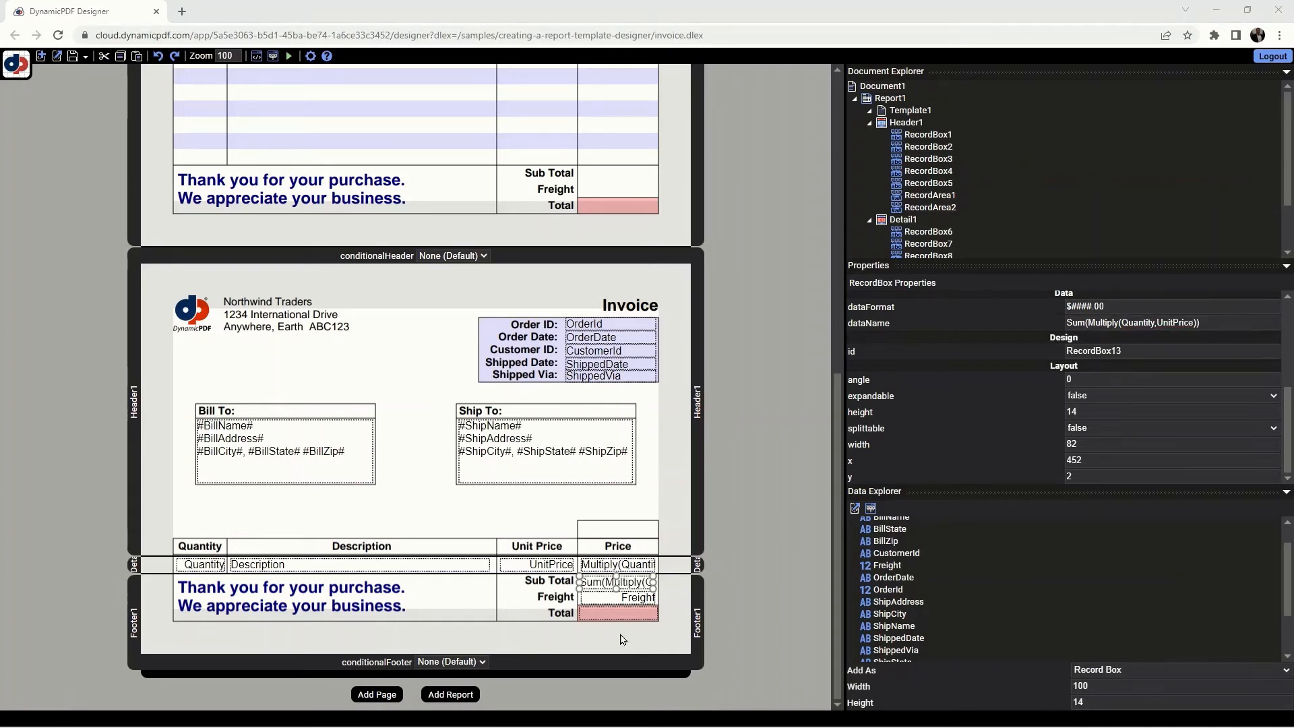
- Add a record box in the footer's Total cell and align its text right
click(617, 614)
right_click(626, 611)
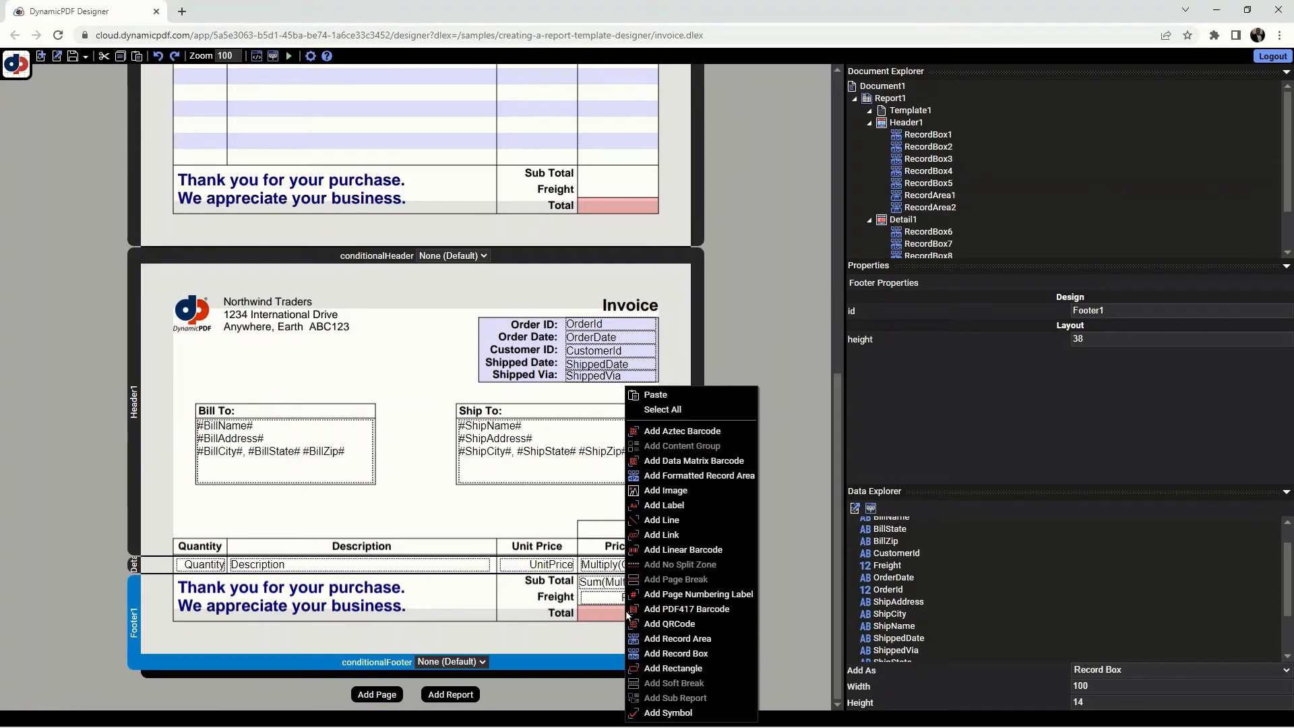
click(676, 652)
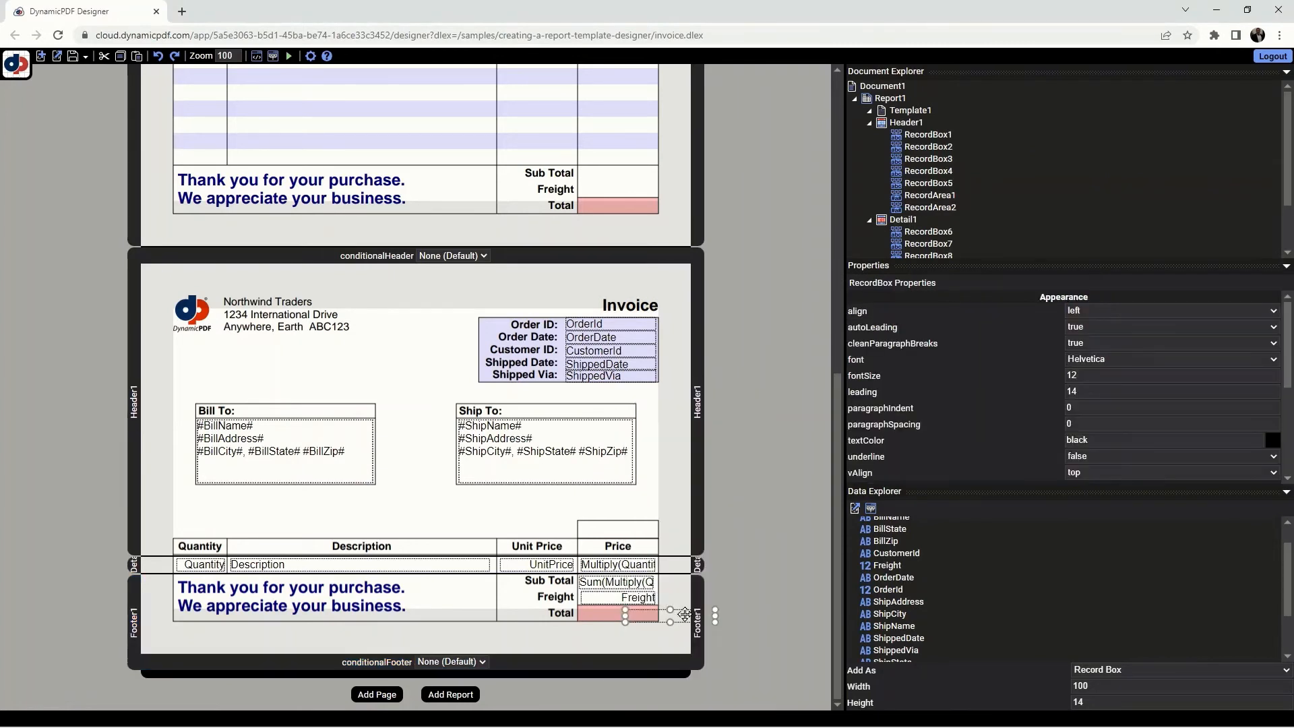
drag(684, 613, 640, 610)
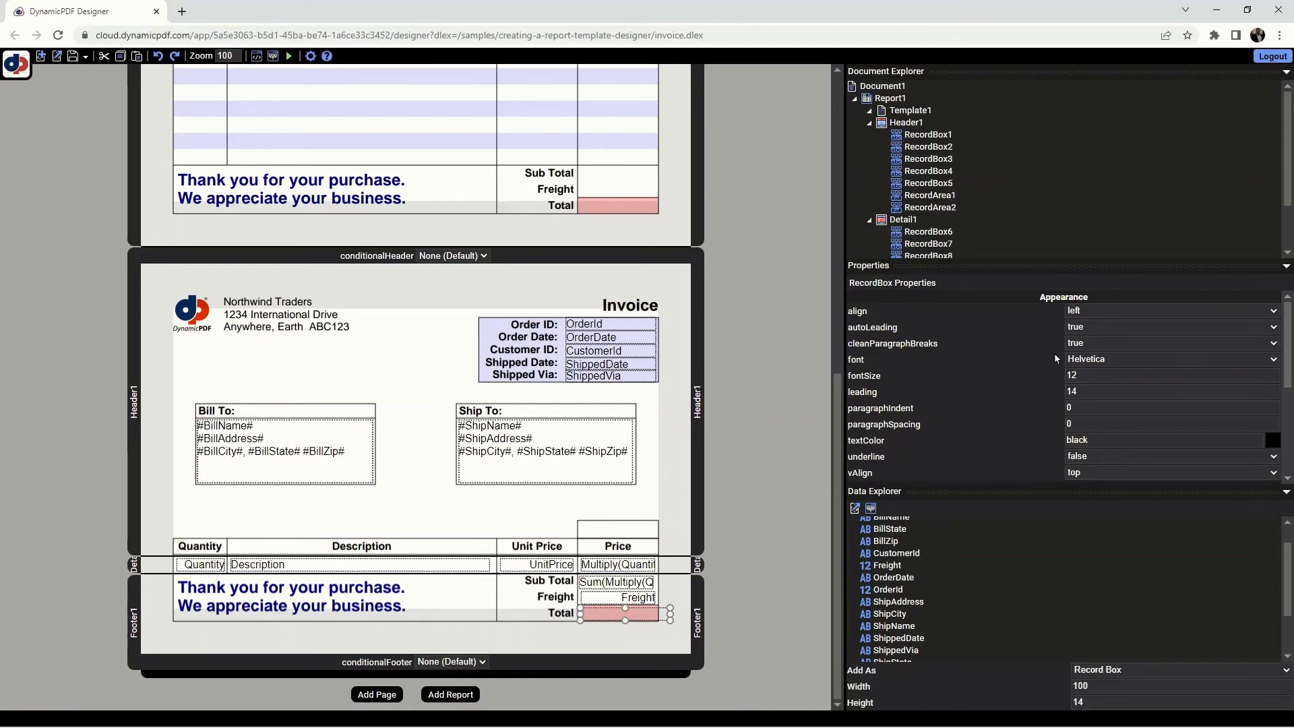
click(1079, 312)
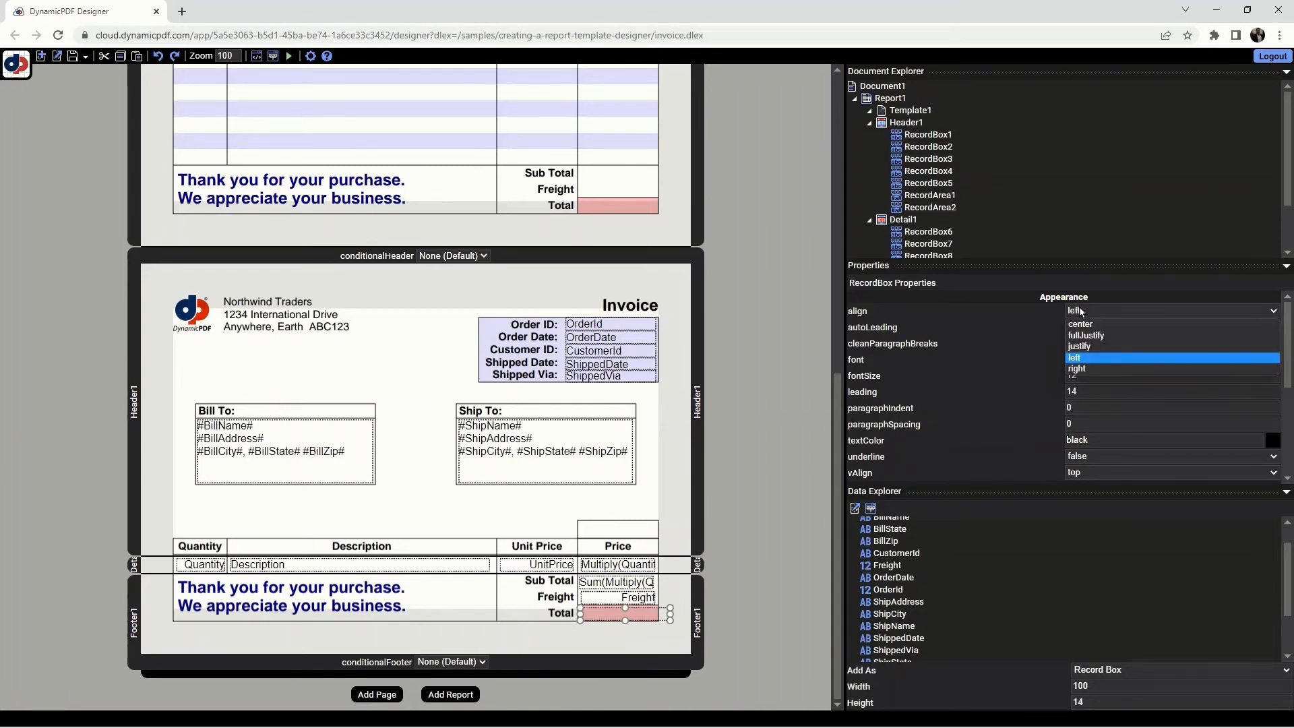
click(1099, 368)
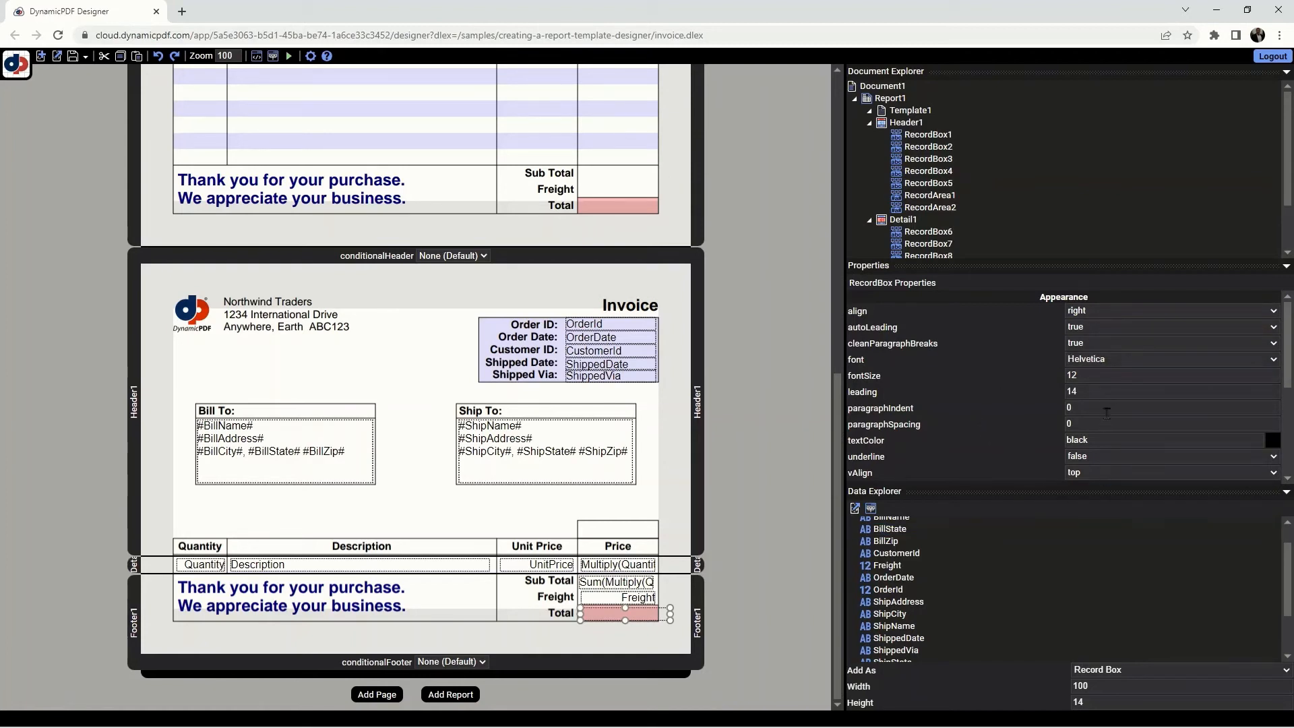
- Set the Total record box's data format to $####.00 and its data name to Add(Freight,Sum(Multiply(Quantity,UnitPrice)))
scroll(1112, 414, down, 5)
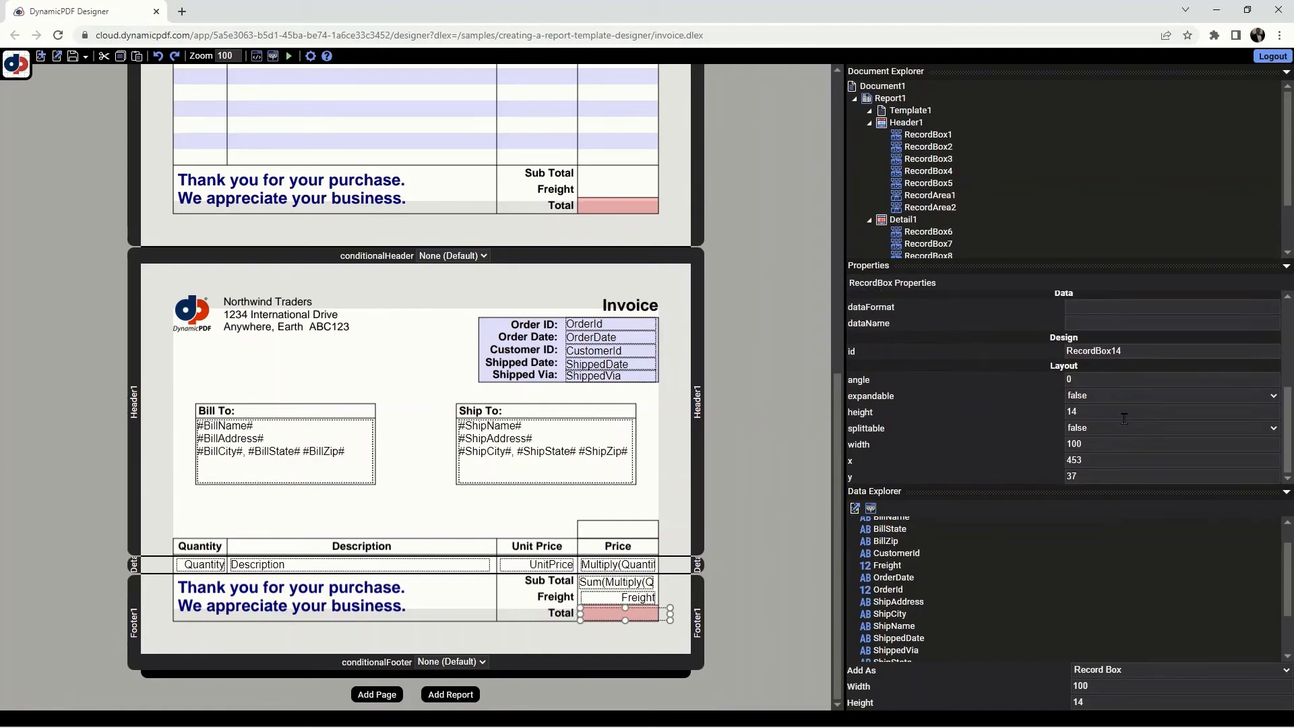
scroll(1125, 419, up, 5)
scroll(1119, 390, down, 3)
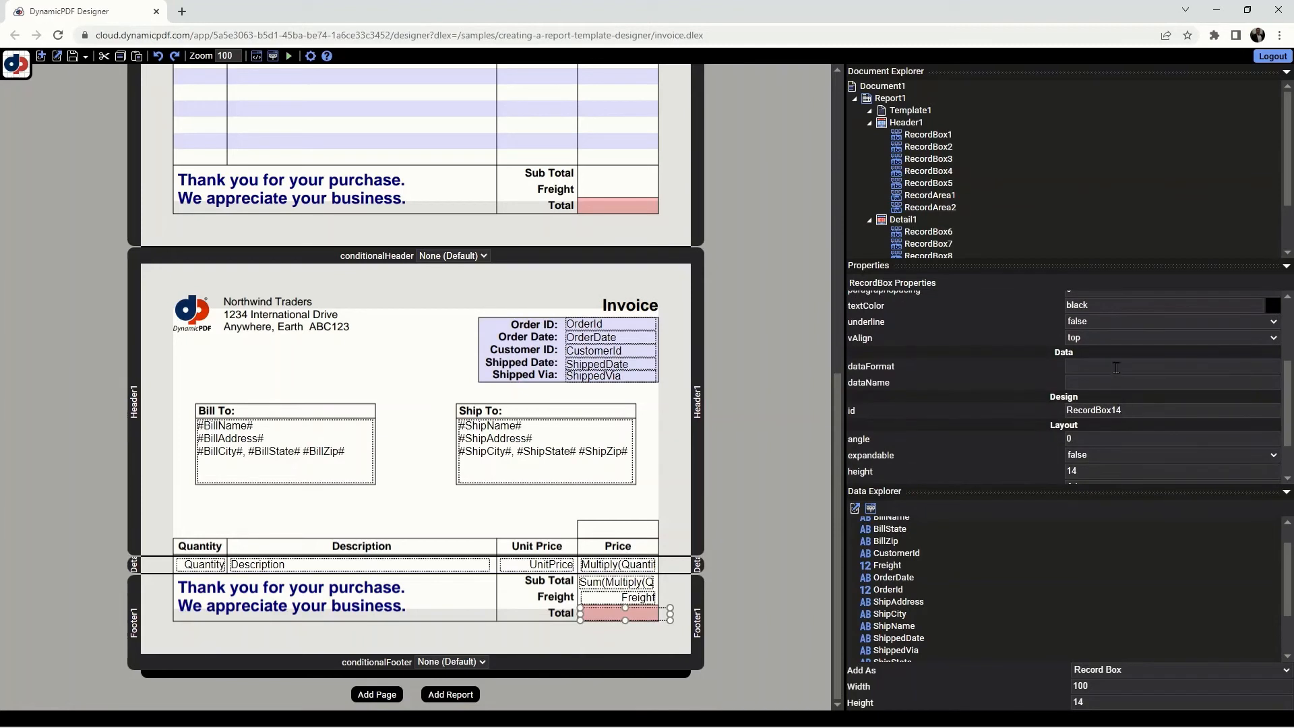
click(1114, 364)
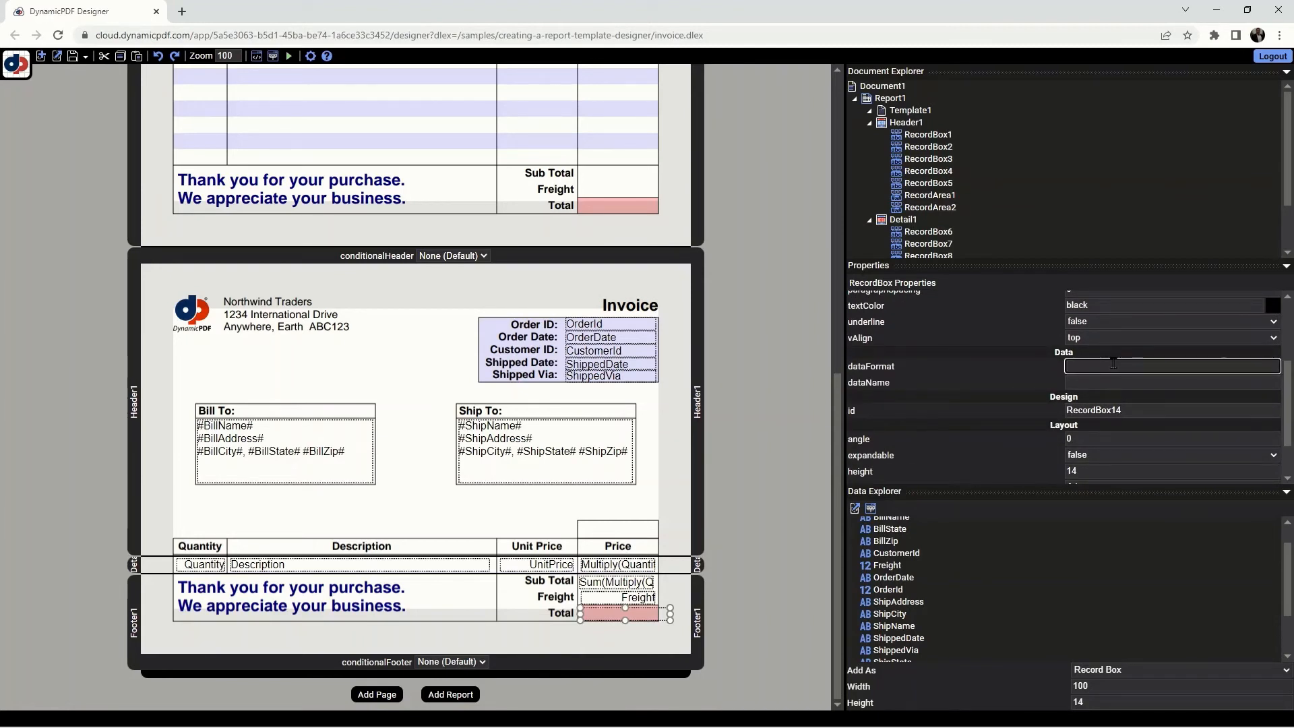
text($####.00)
key(Tab)
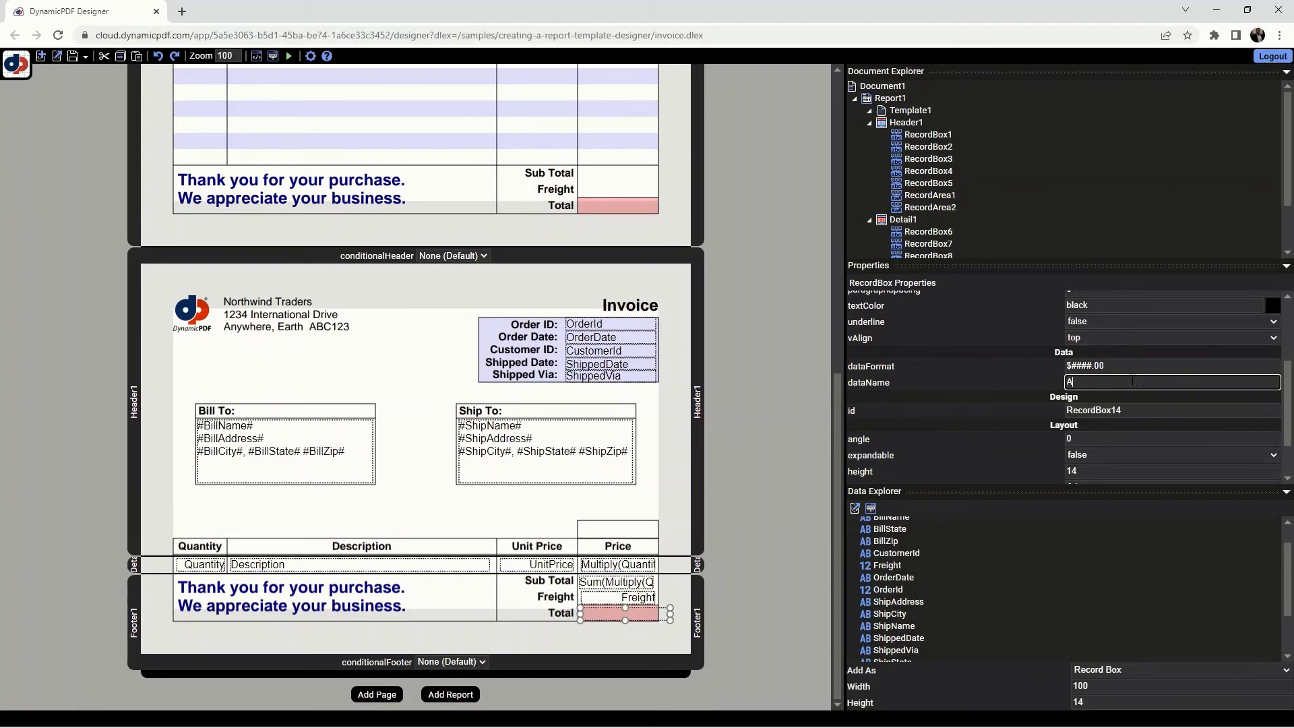
text(dd(Freight,Sum(Multiply(Quant)
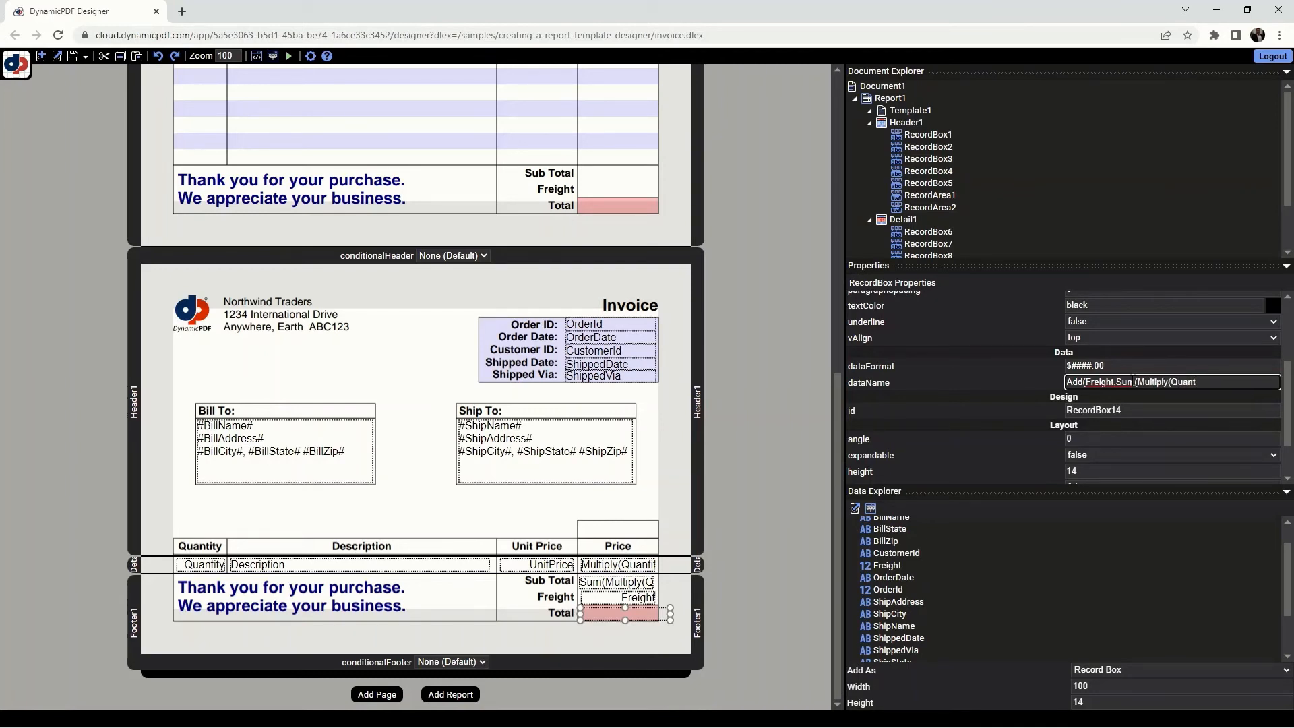
text(ity,UnitPrice))))
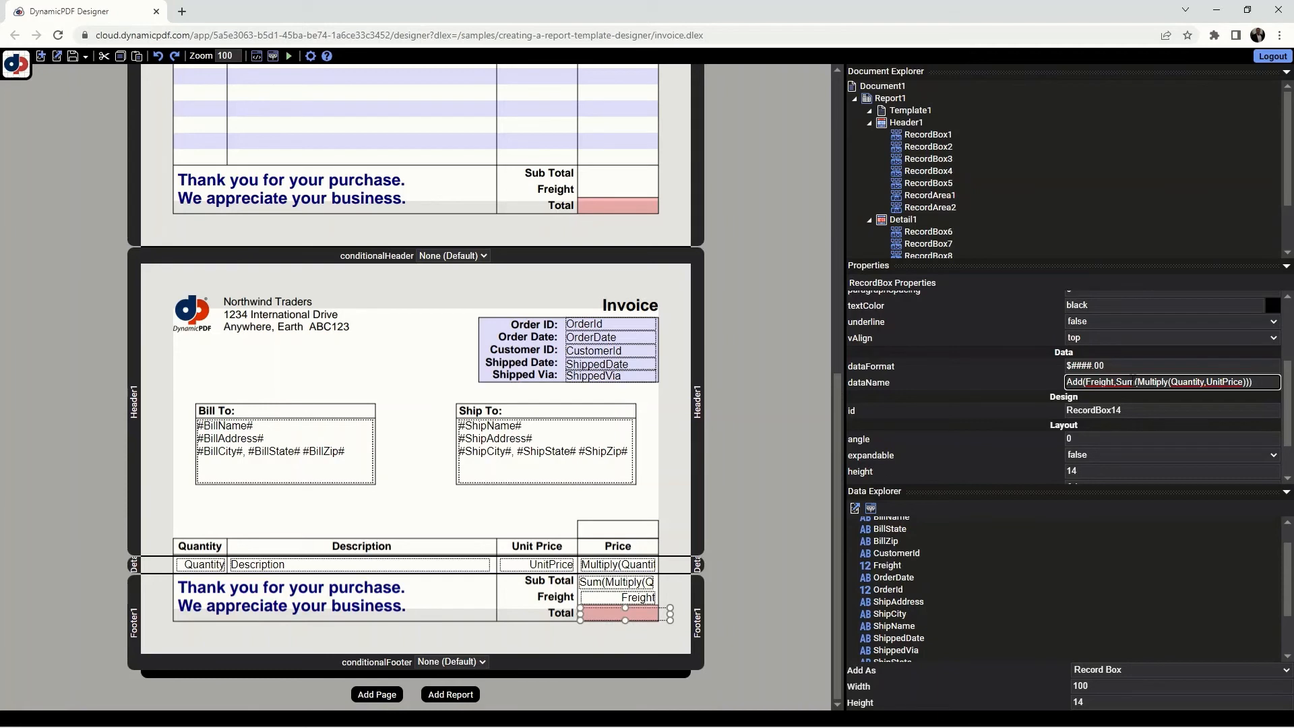
key(Return)
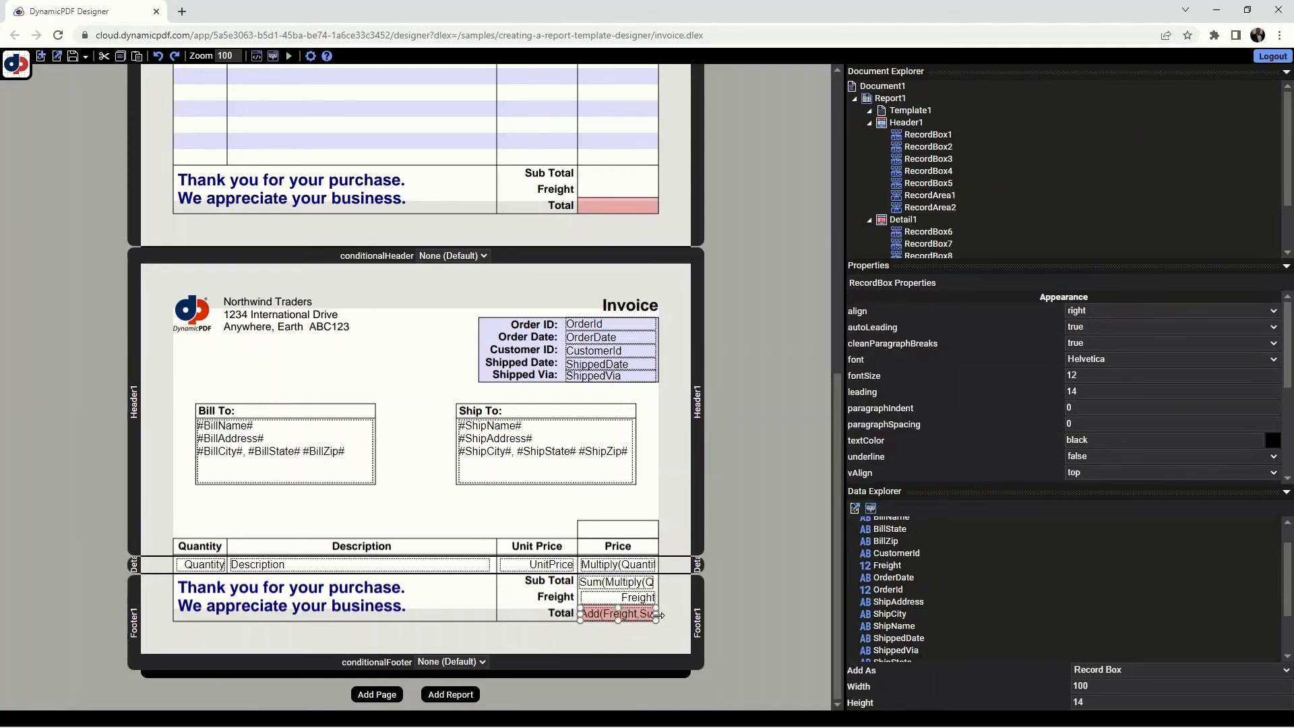
- Check the Price, Sub Total and Freight boxes' layout values, then set the Total record box's width to 82 and x to 454
click(637, 565)
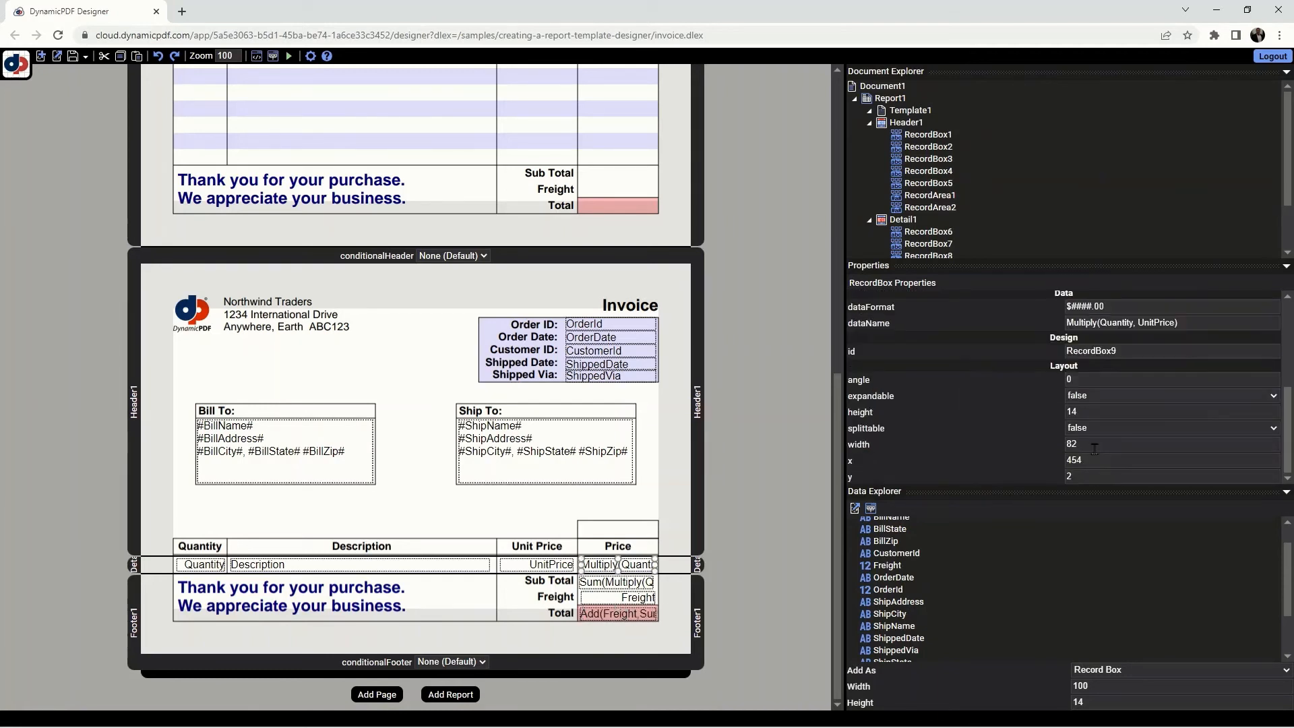
click(640, 584)
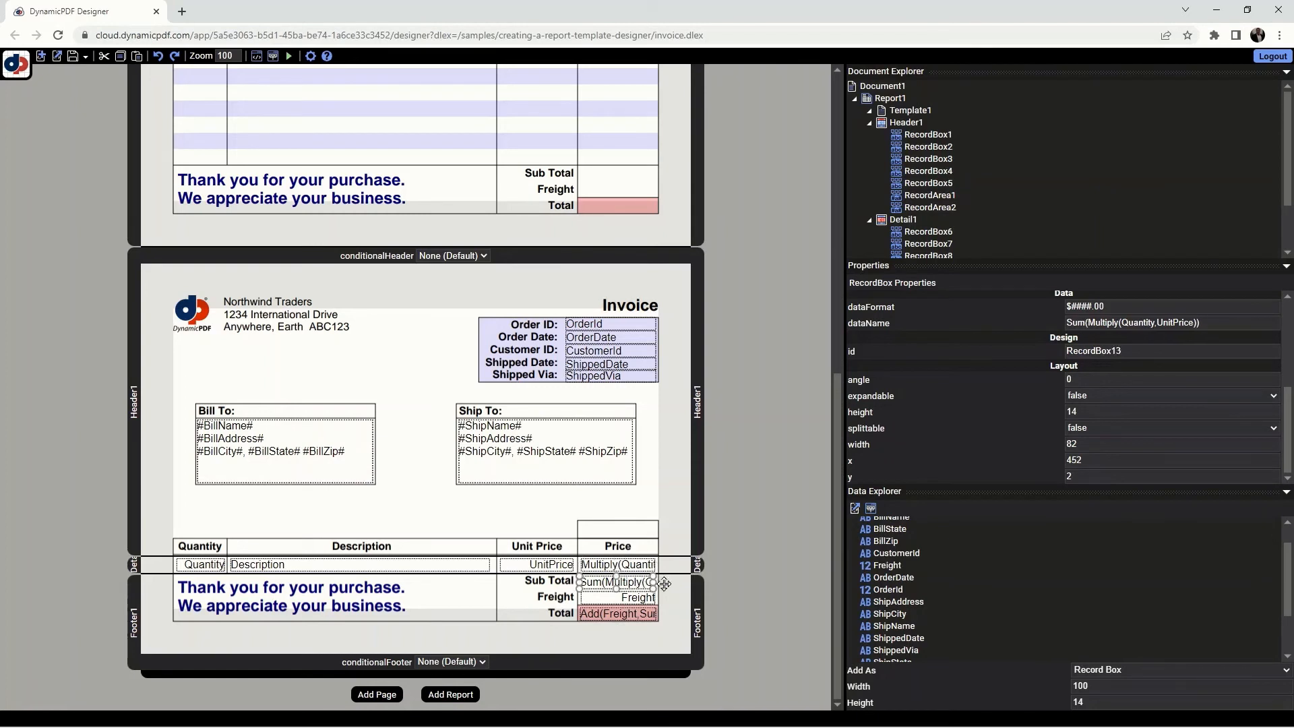
double_click(1093, 464)
text(452)
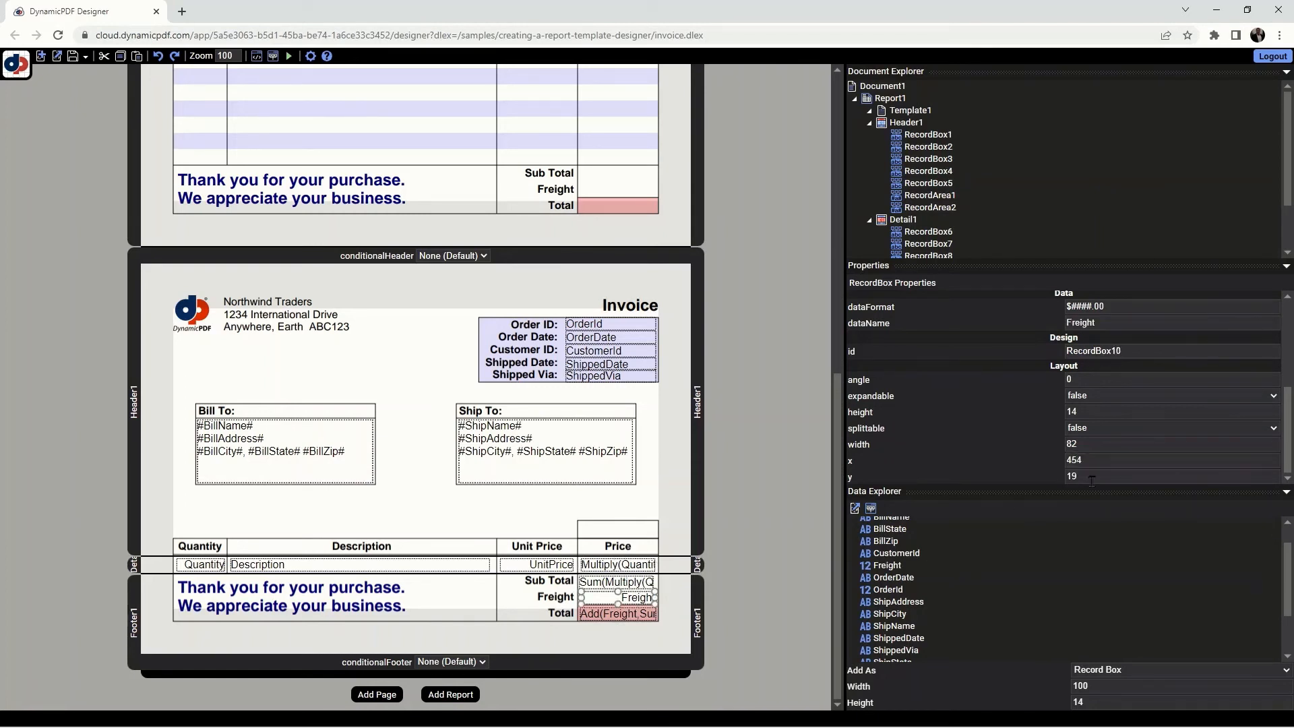
click(637, 612)
double_click(1114, 443)
text(82)
key(Tab)
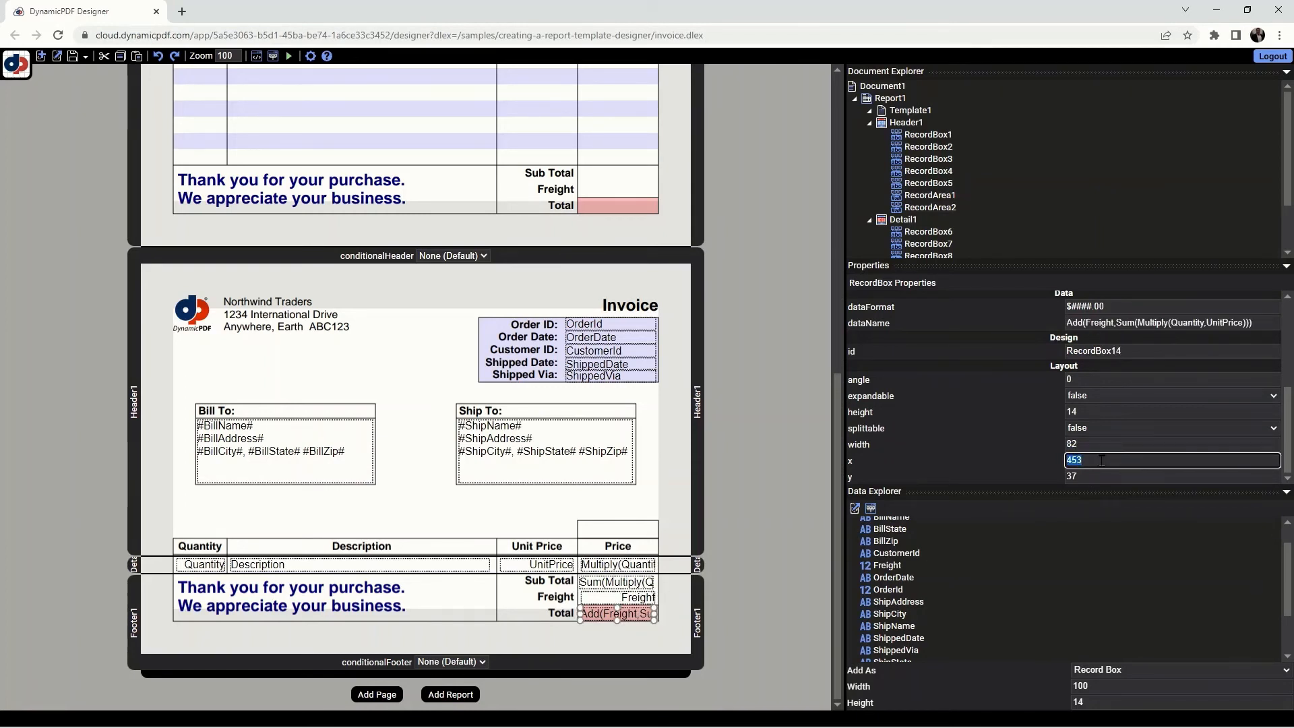
text(454)
click(757, 523)
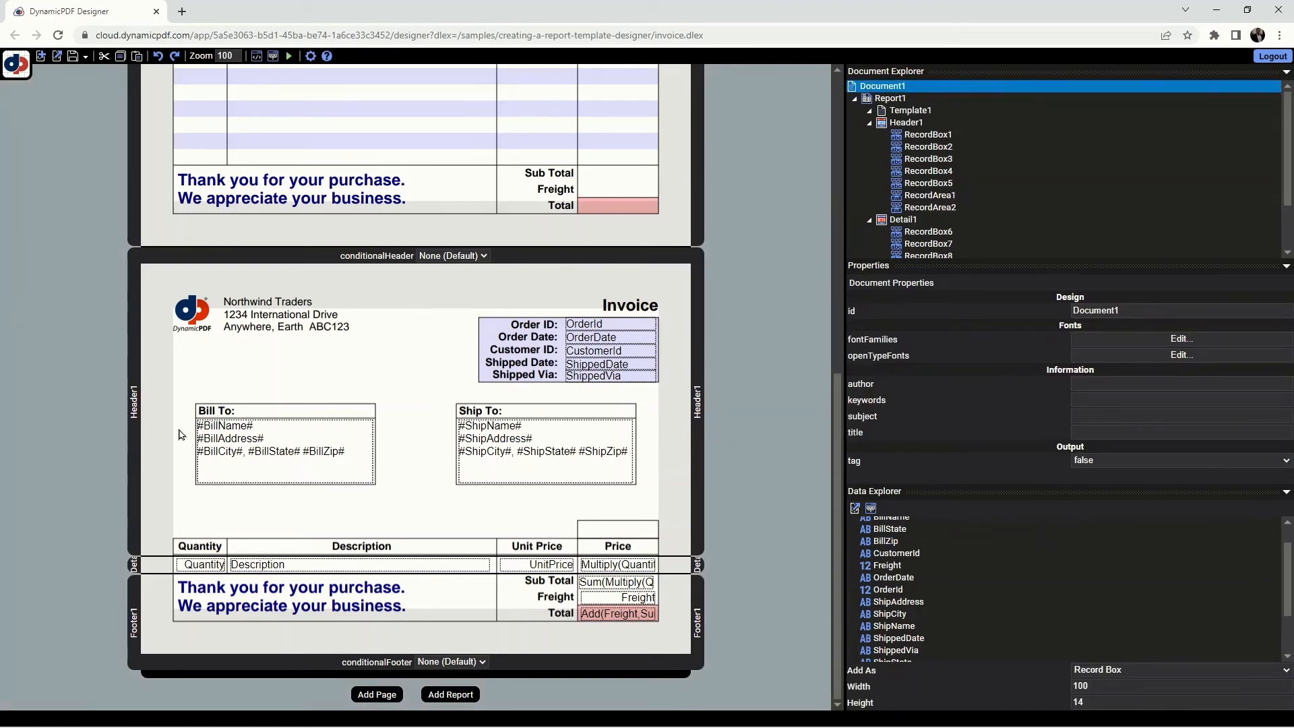
- Run the report to preview the invoice PDF, check its line items and totals, and close the preview
click(288, 56)
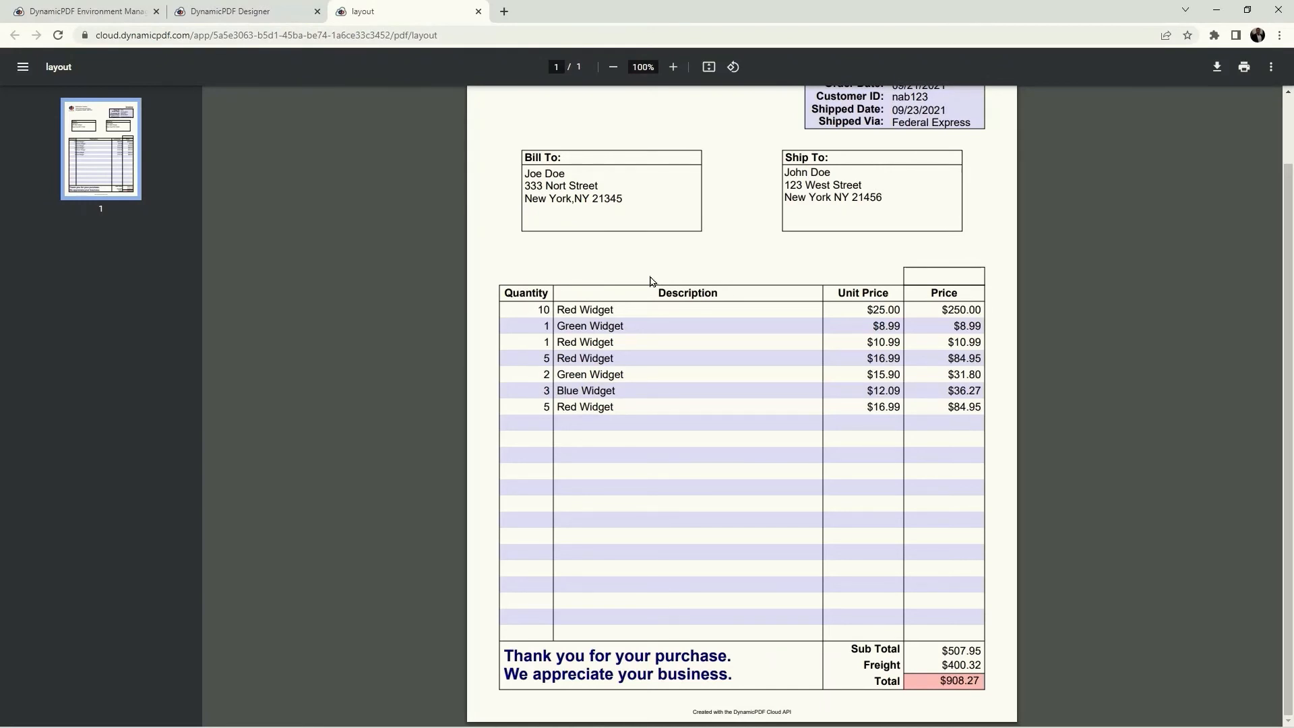
click(478, 12)
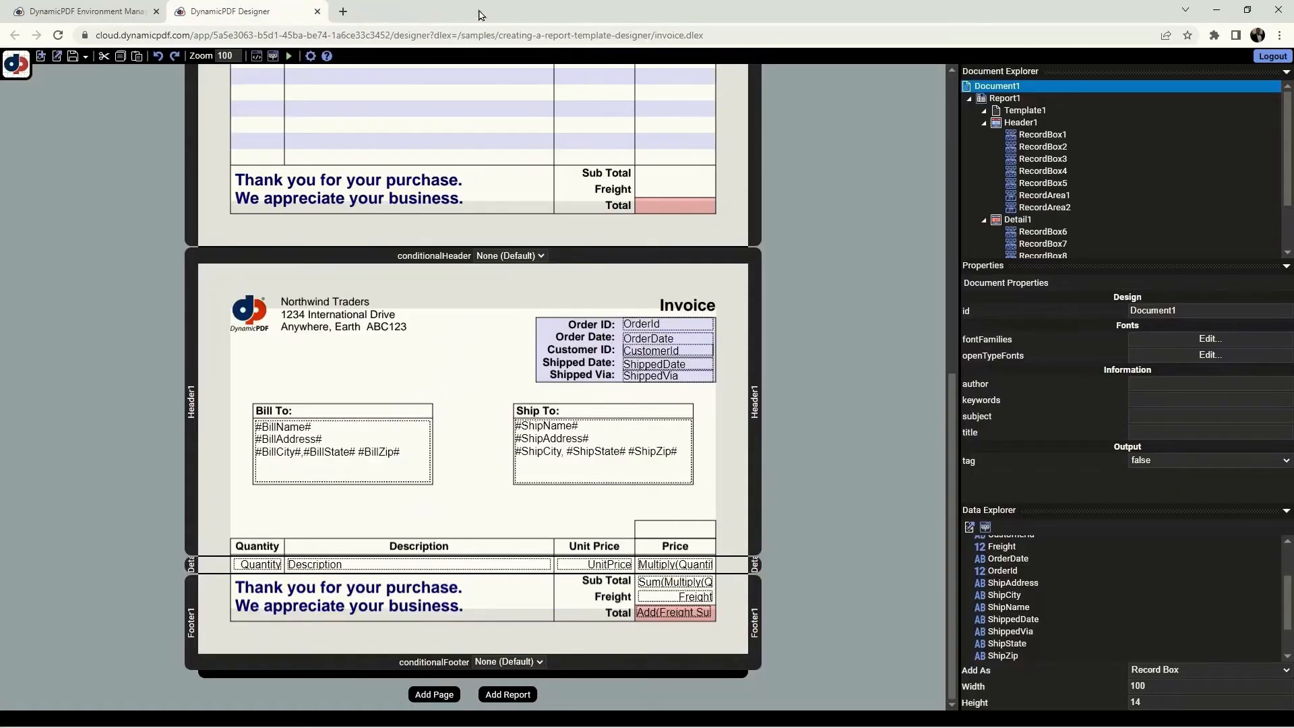
- Copy all the extra order items from the untitled Notepad file and append them after the last Orders item in the layout data
click(273, 57)
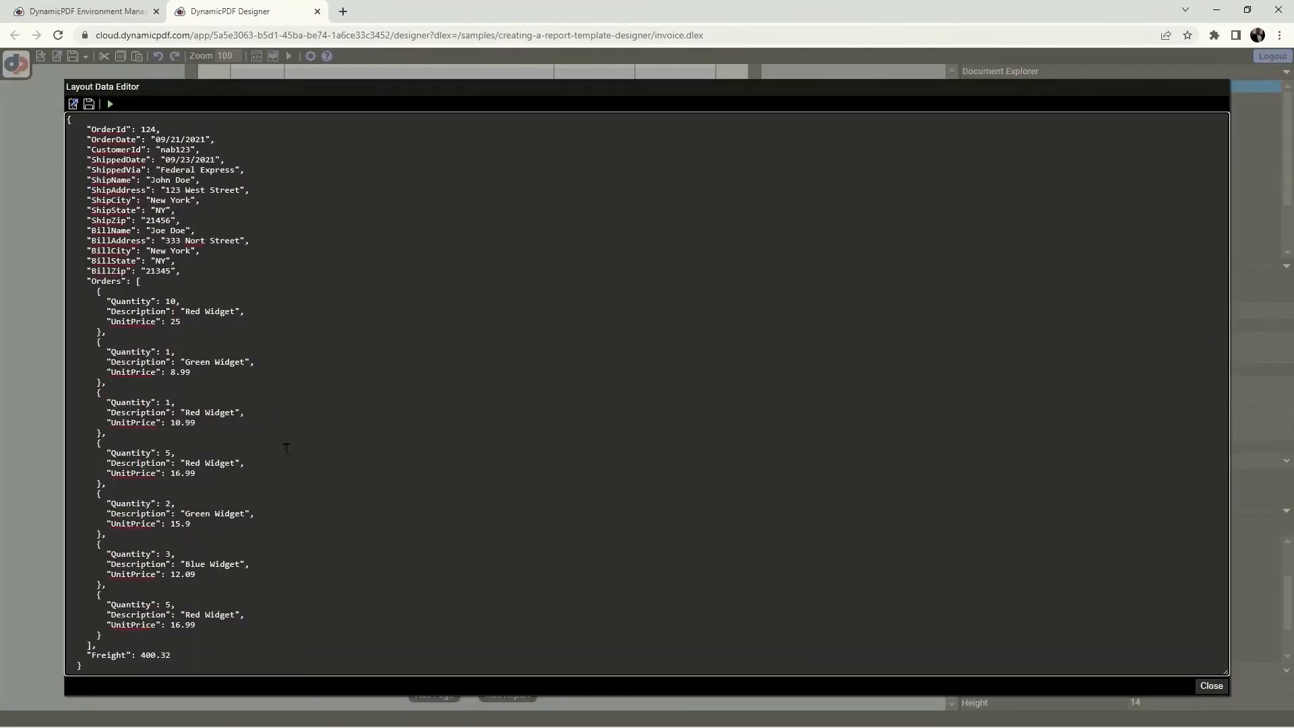
click(928, 715)
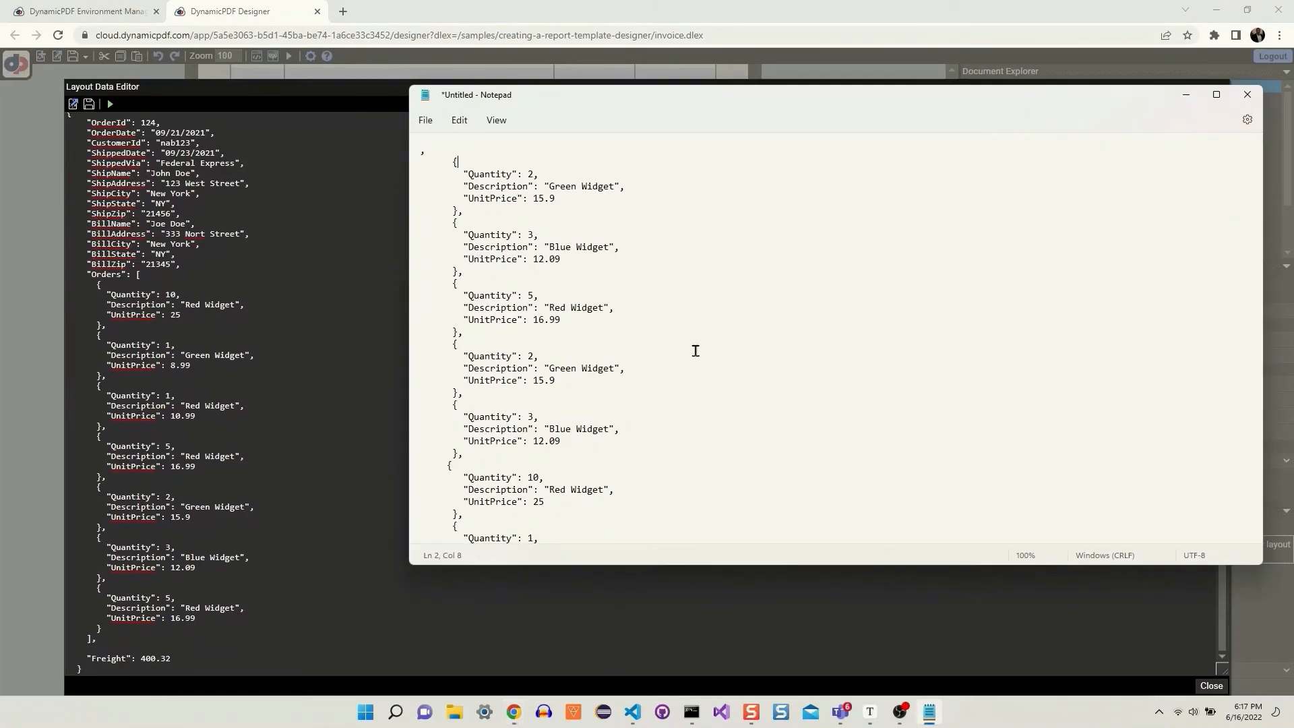
click(459, 121)
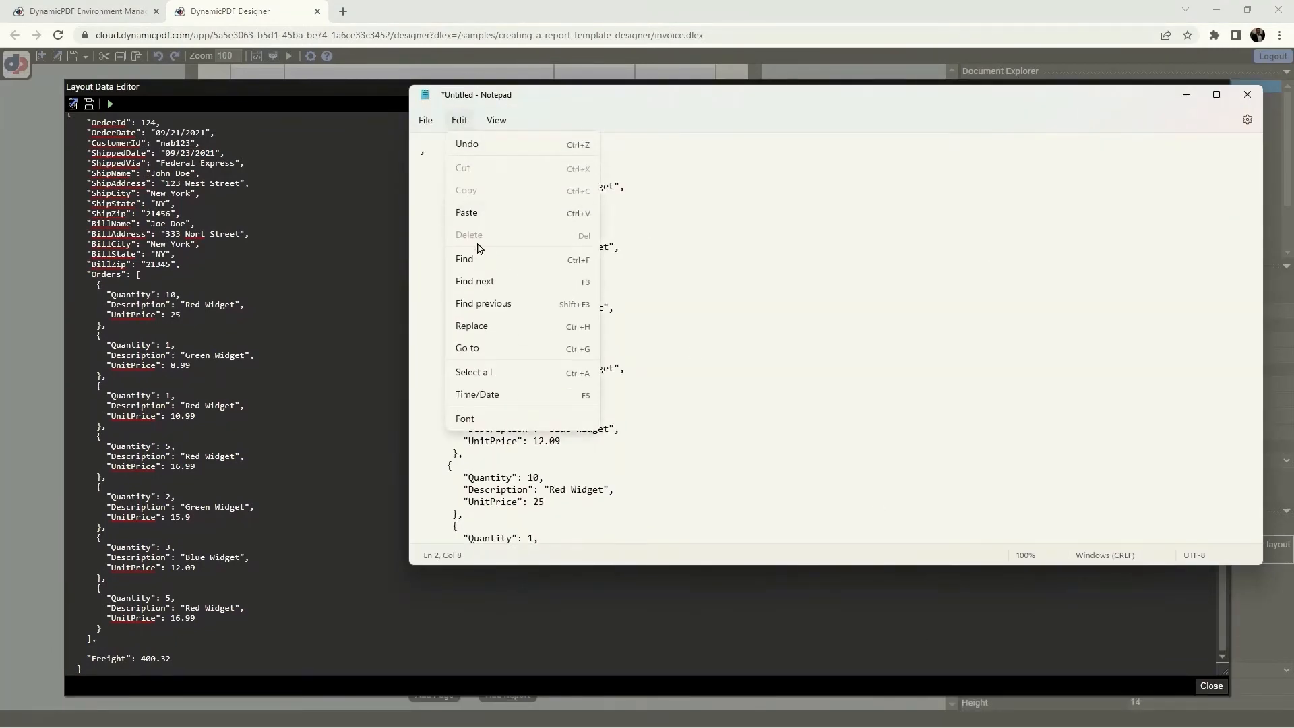
click(473, 372)
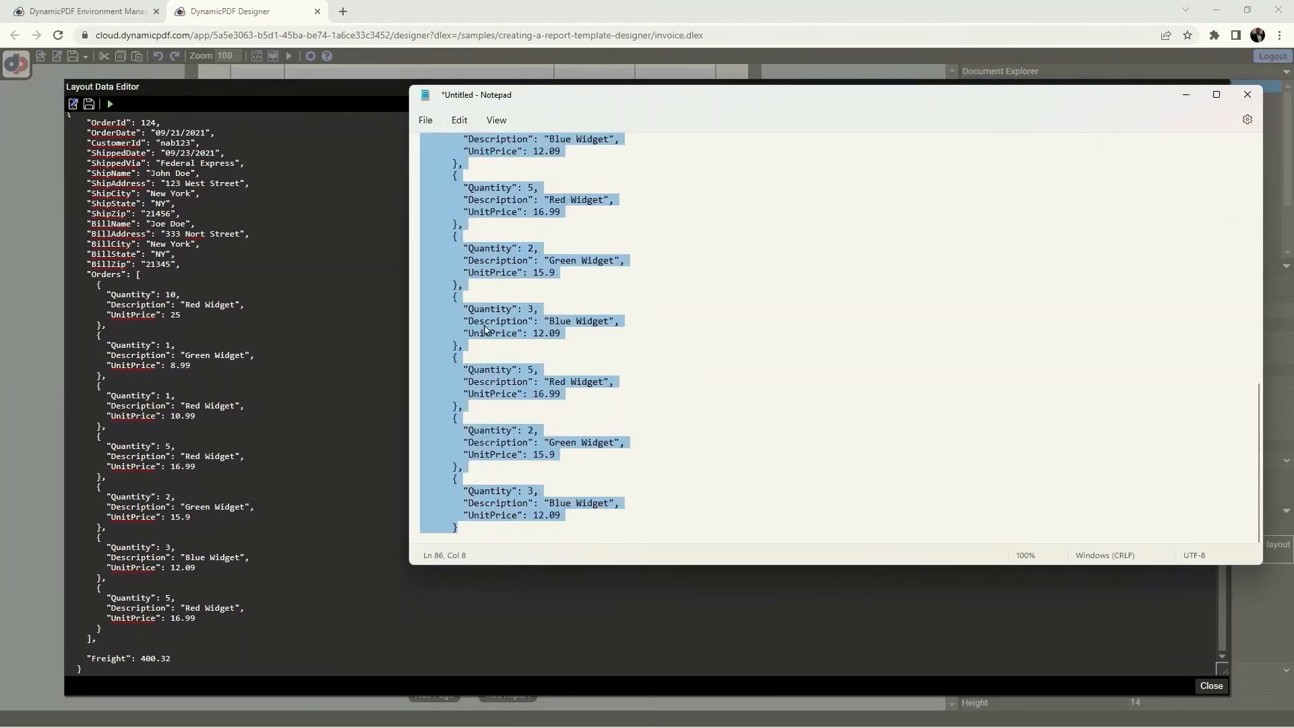
click(460, 120)
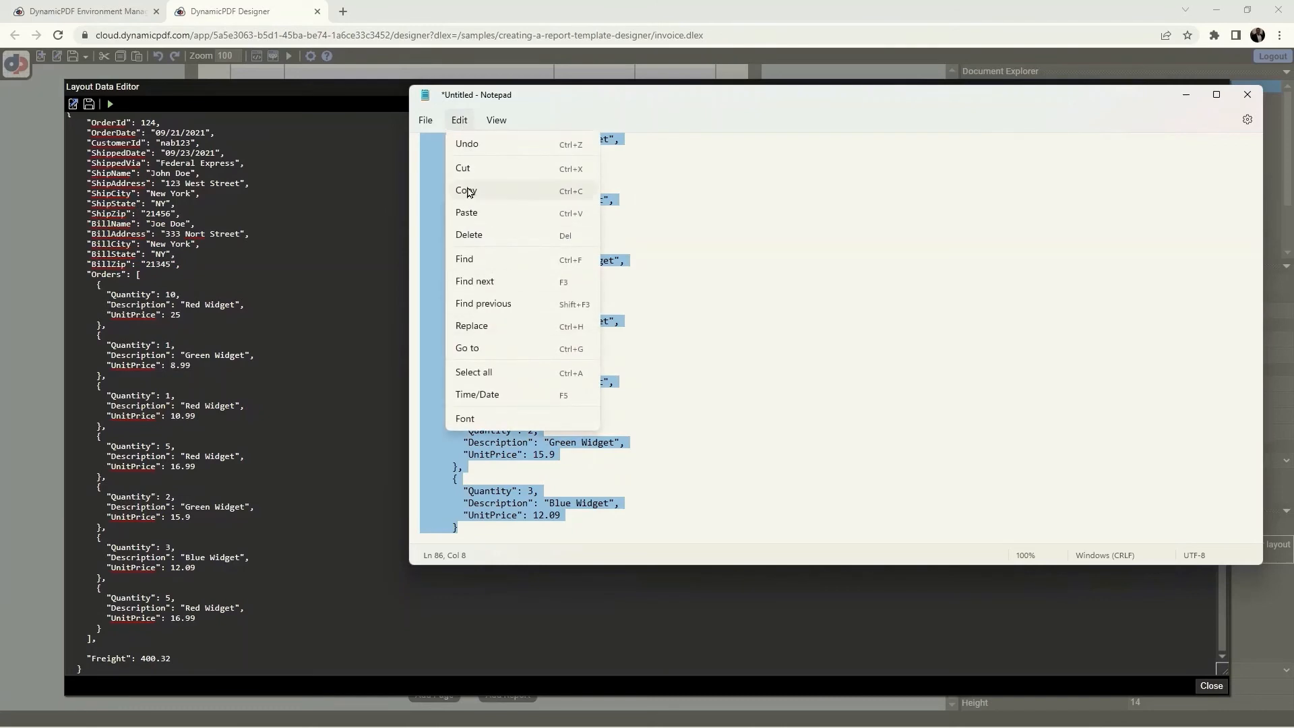
click(470, 191)
click(1188, 94)
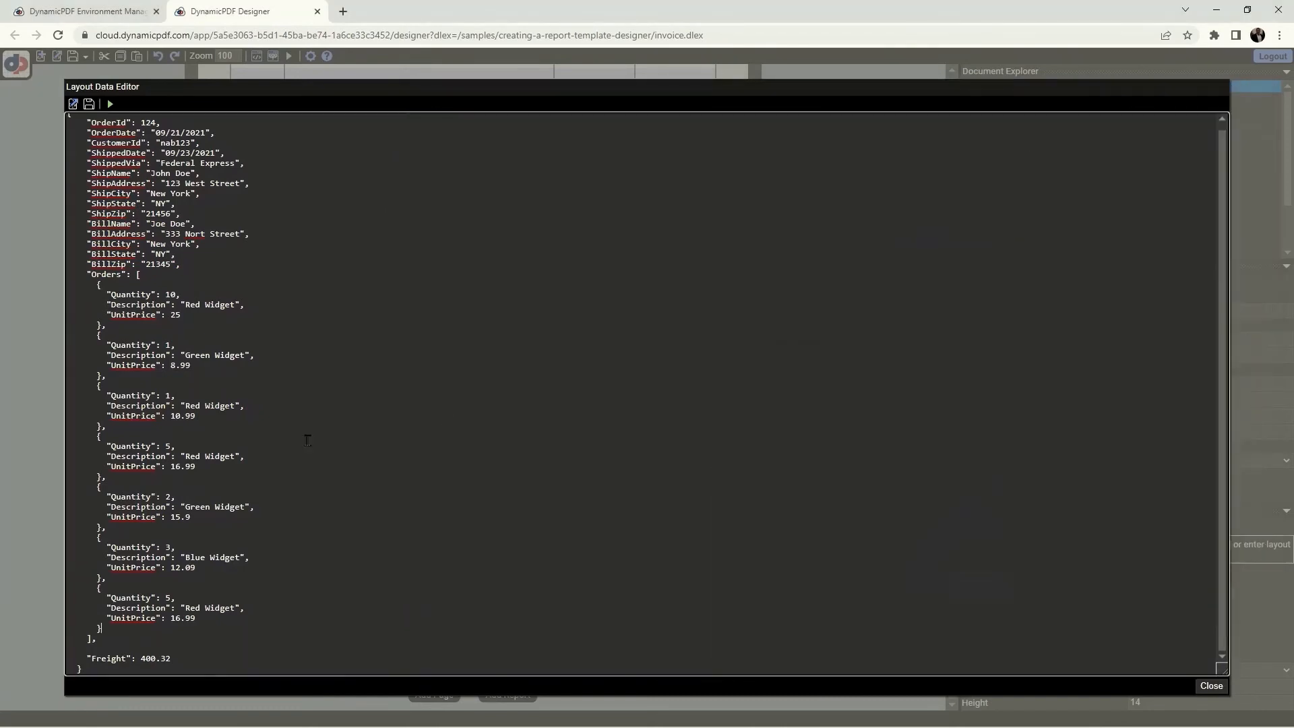
key(ctrl+a)
key(ctrl+v)
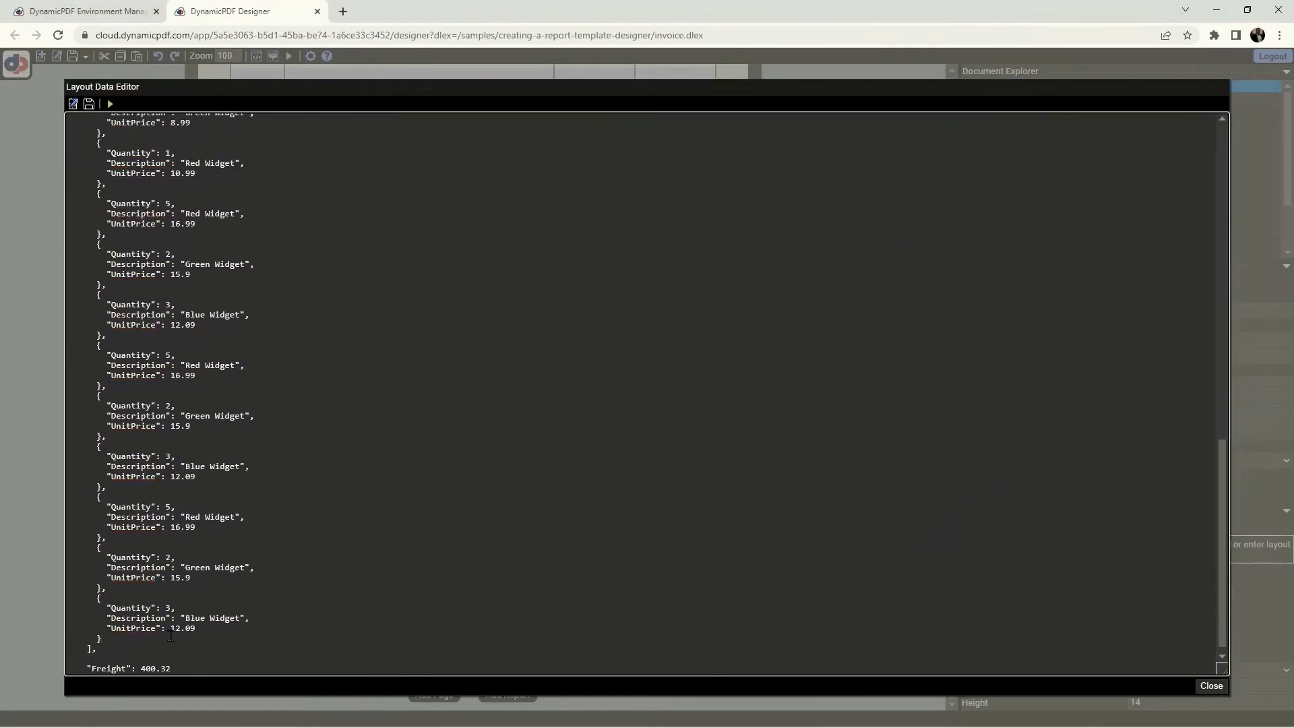
- Save the layout data over invoice.json in the samples/creating-a-report-template-designer folder and close the data editor
click(88, 103)
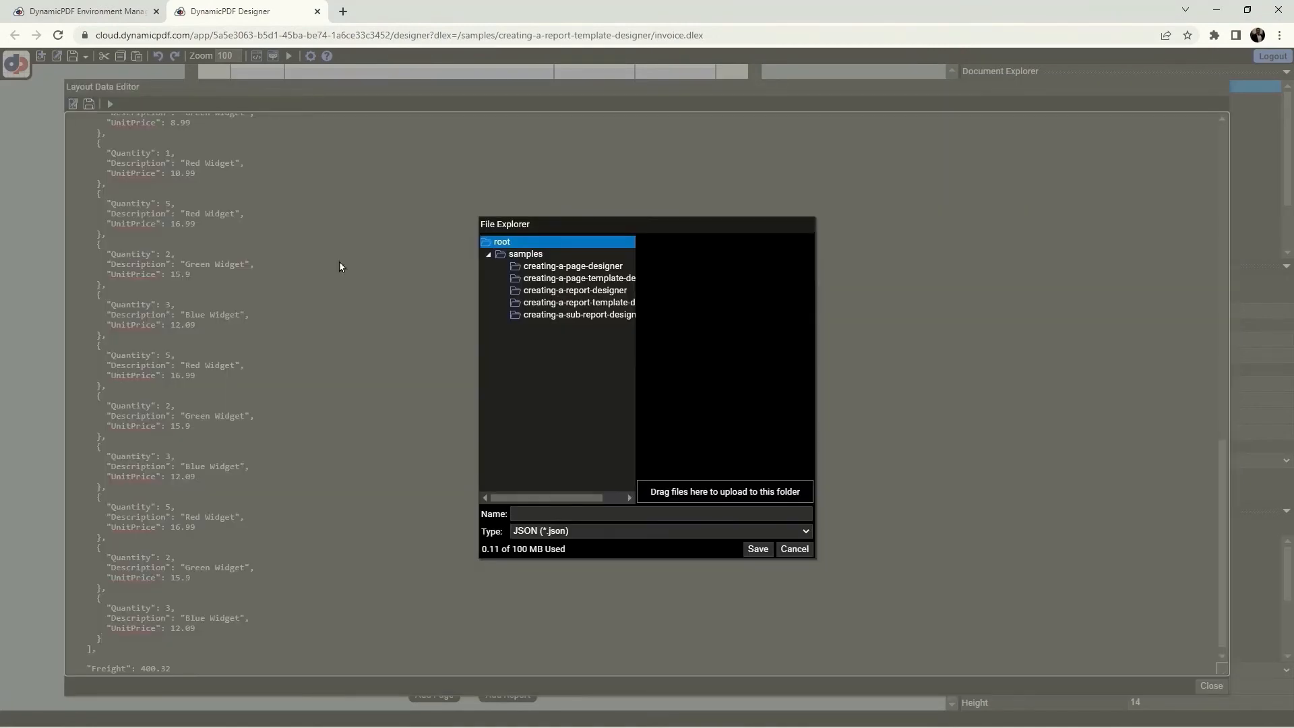
click(547, 307)
click(674, 242)
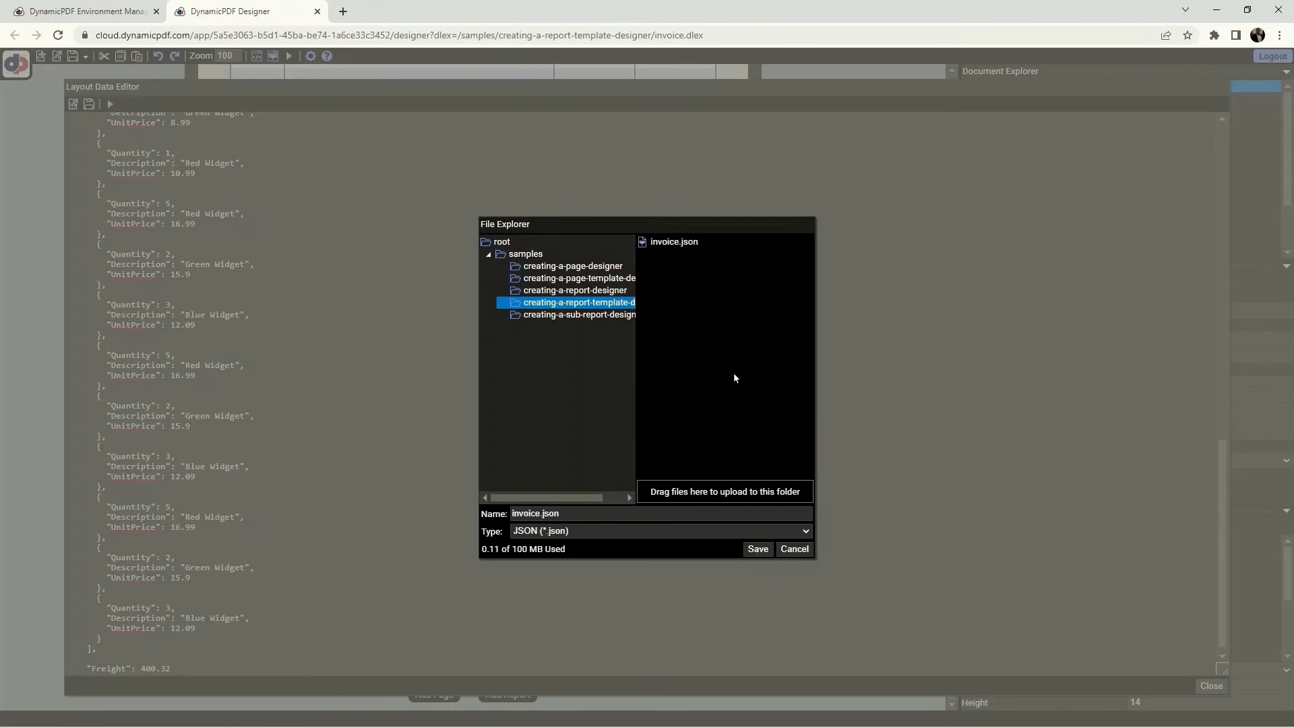
click(757, 549)
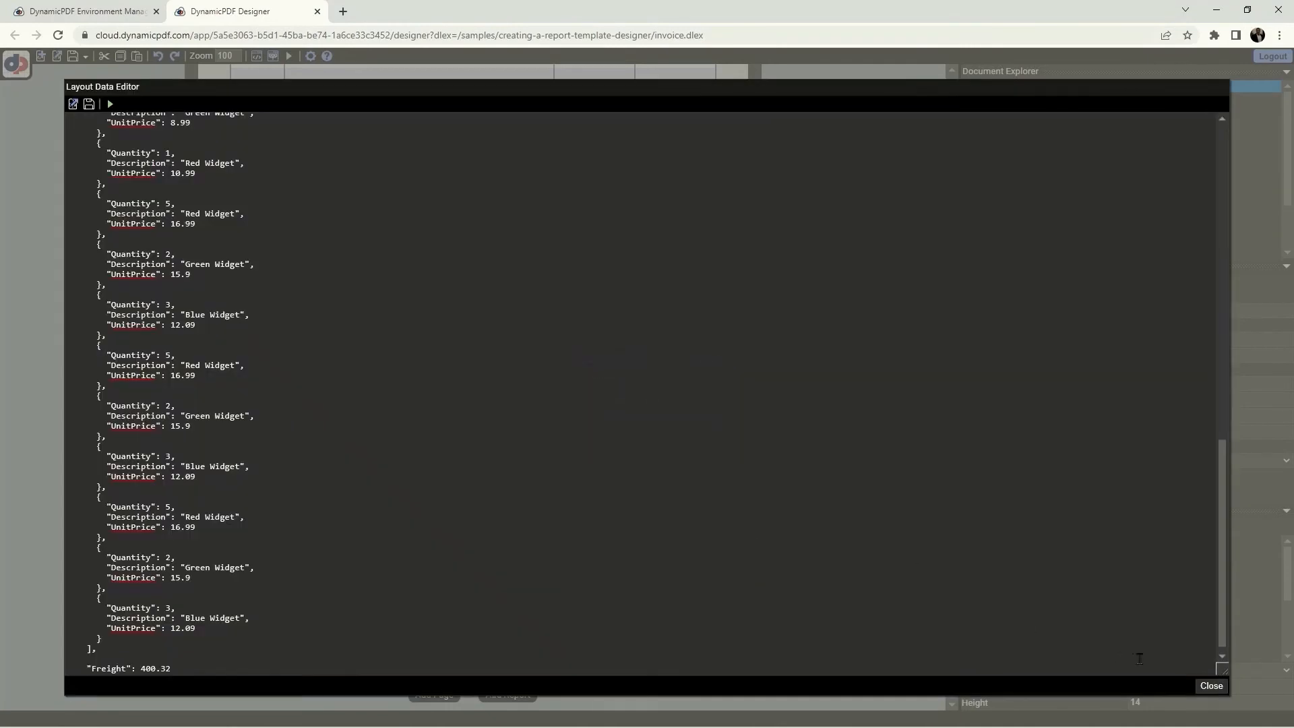
click(1211, 686)
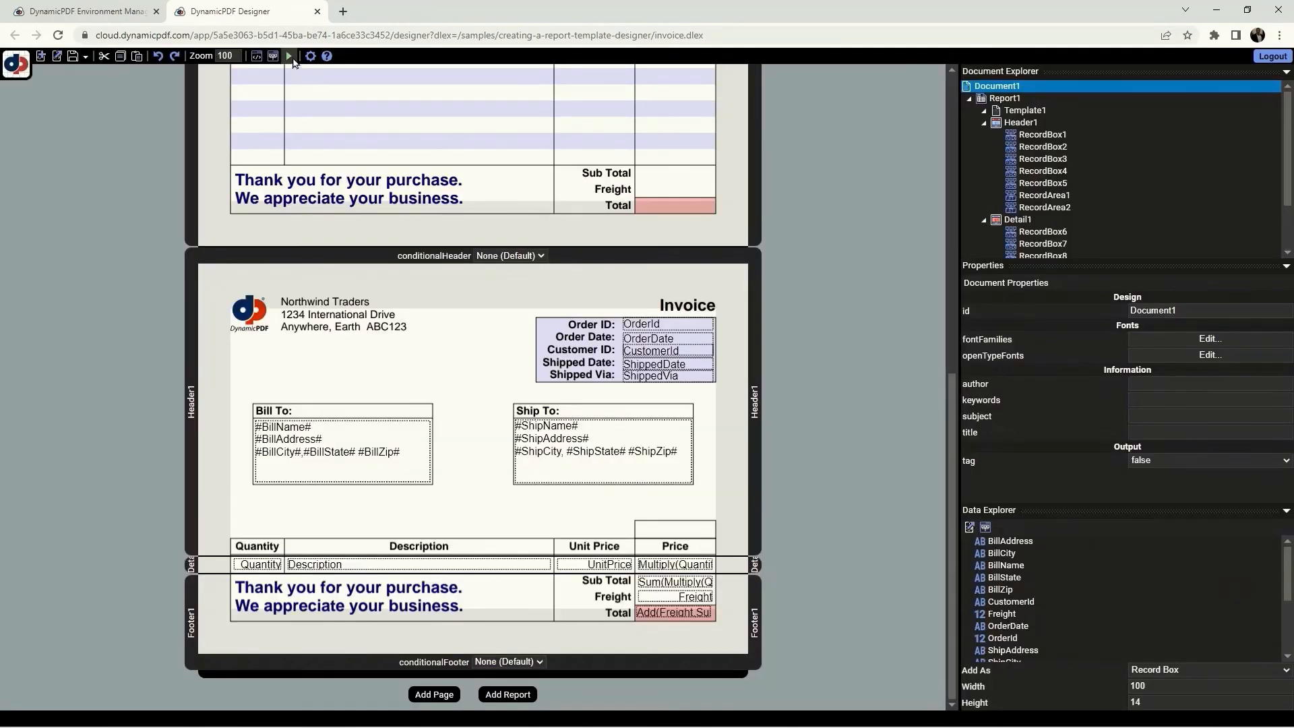
- Run the report with the extended order data and examine the line items, headers and totals on both PDF pages
click(288, 55)
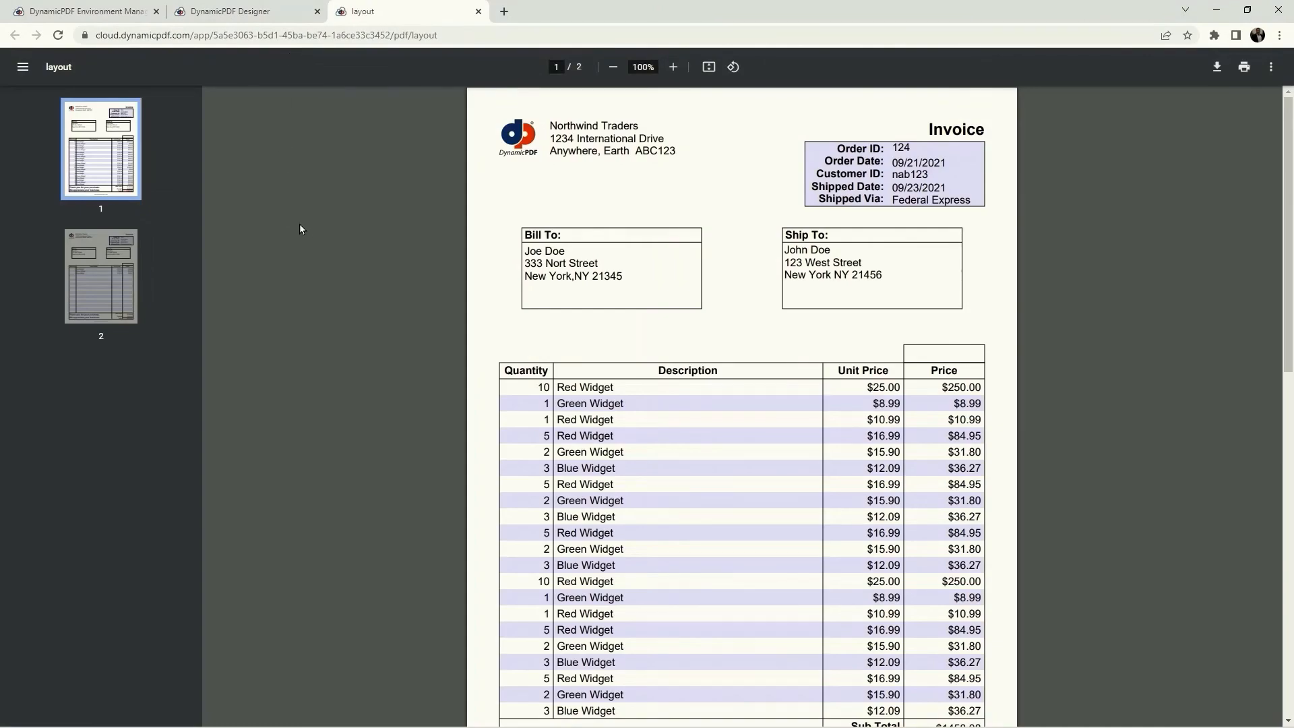
scroll(305, 233, down, 4)
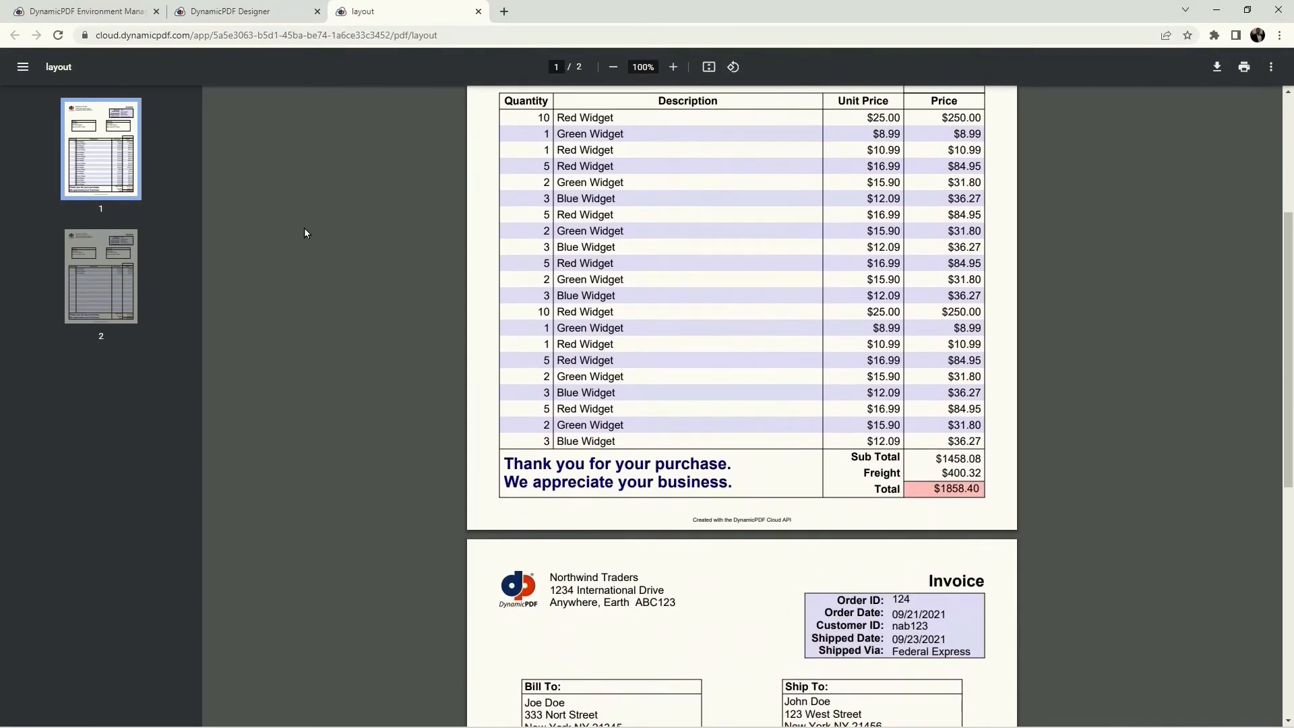
scroll(304, 233, down, 2)
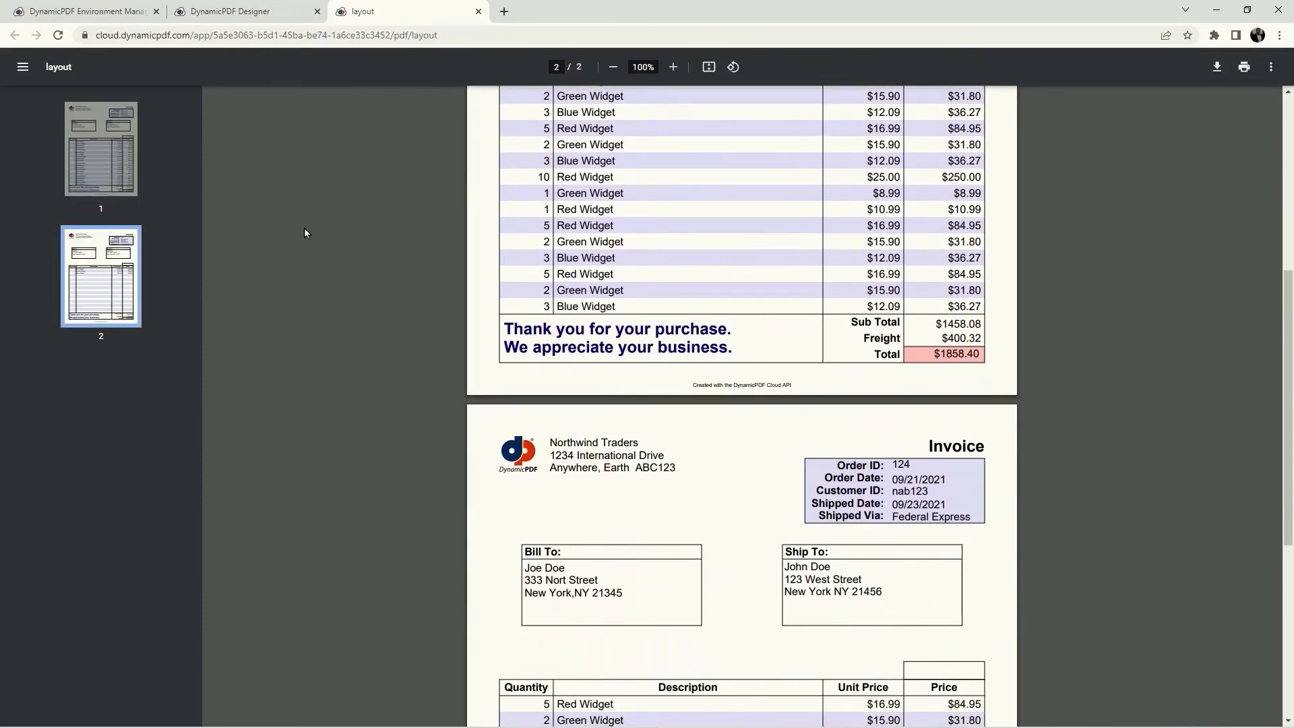
scroll(305, 233, down, 1)
scroll(305, 233, down, 5)
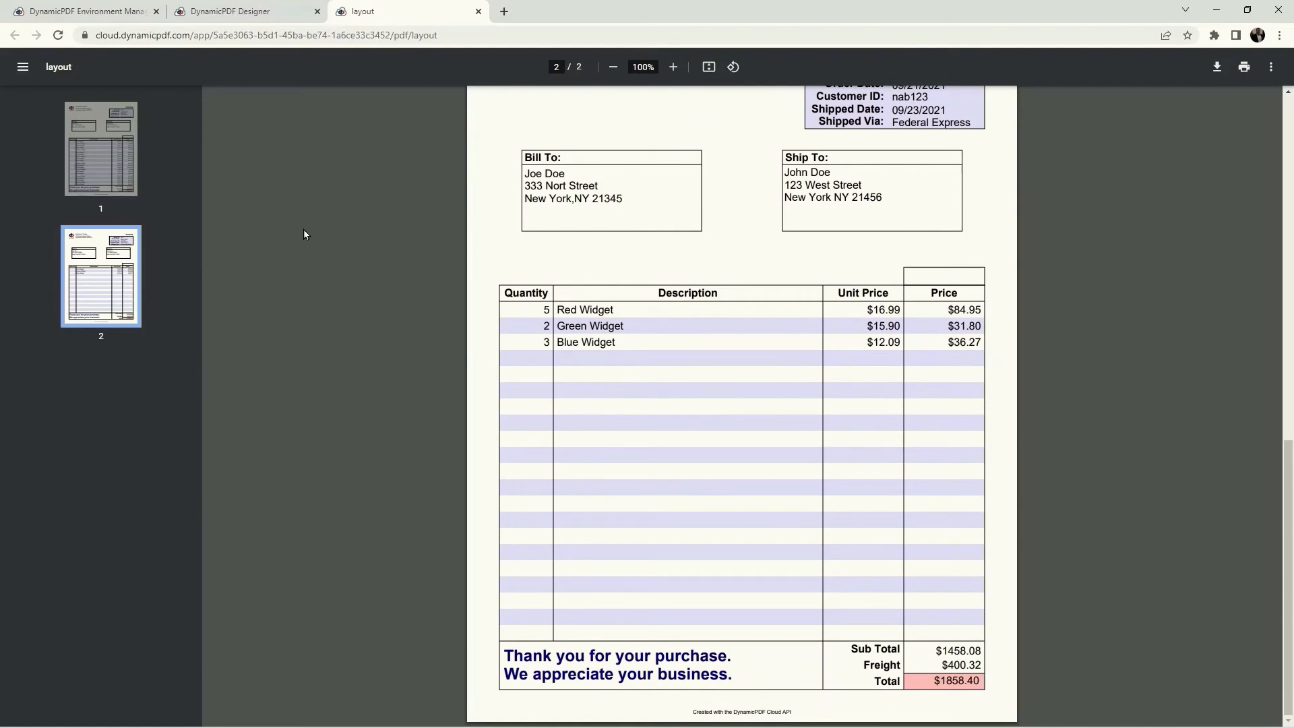
scroll(303, 229, up, 7)
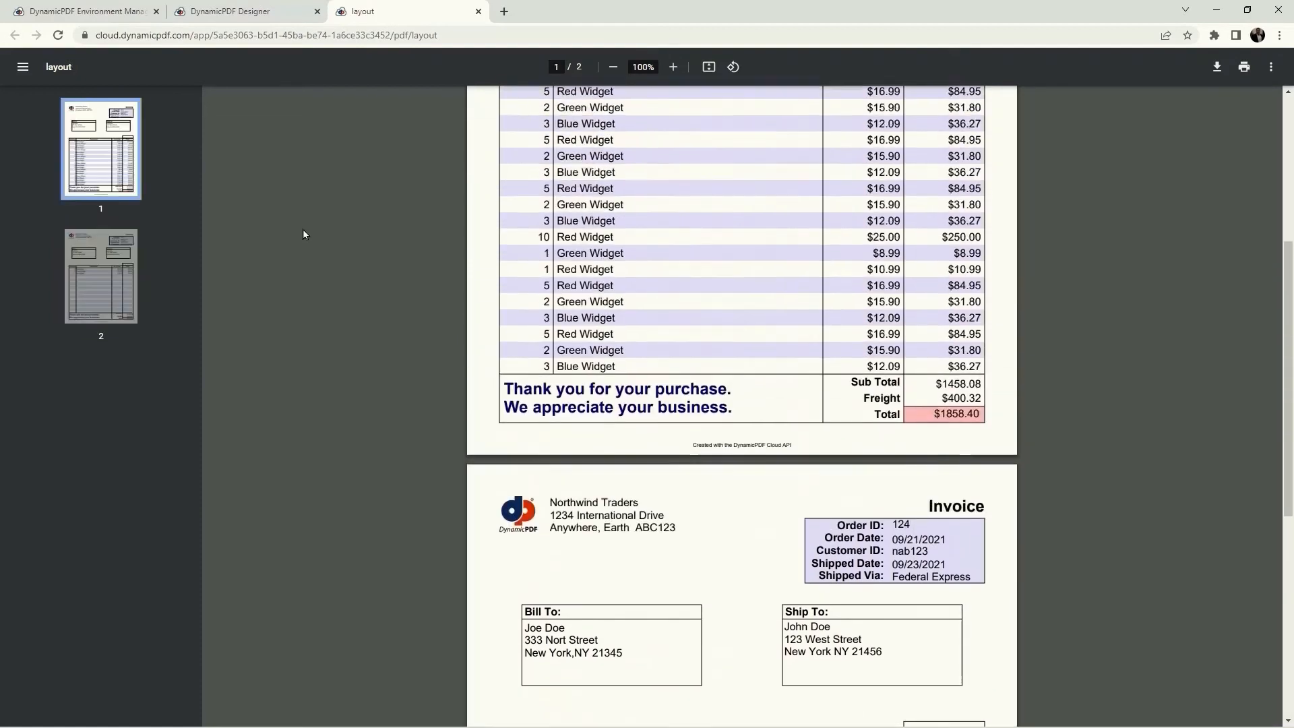
- Close the PDF preview and add a conditional footer to the report's Footer1 section
click(478, 12)
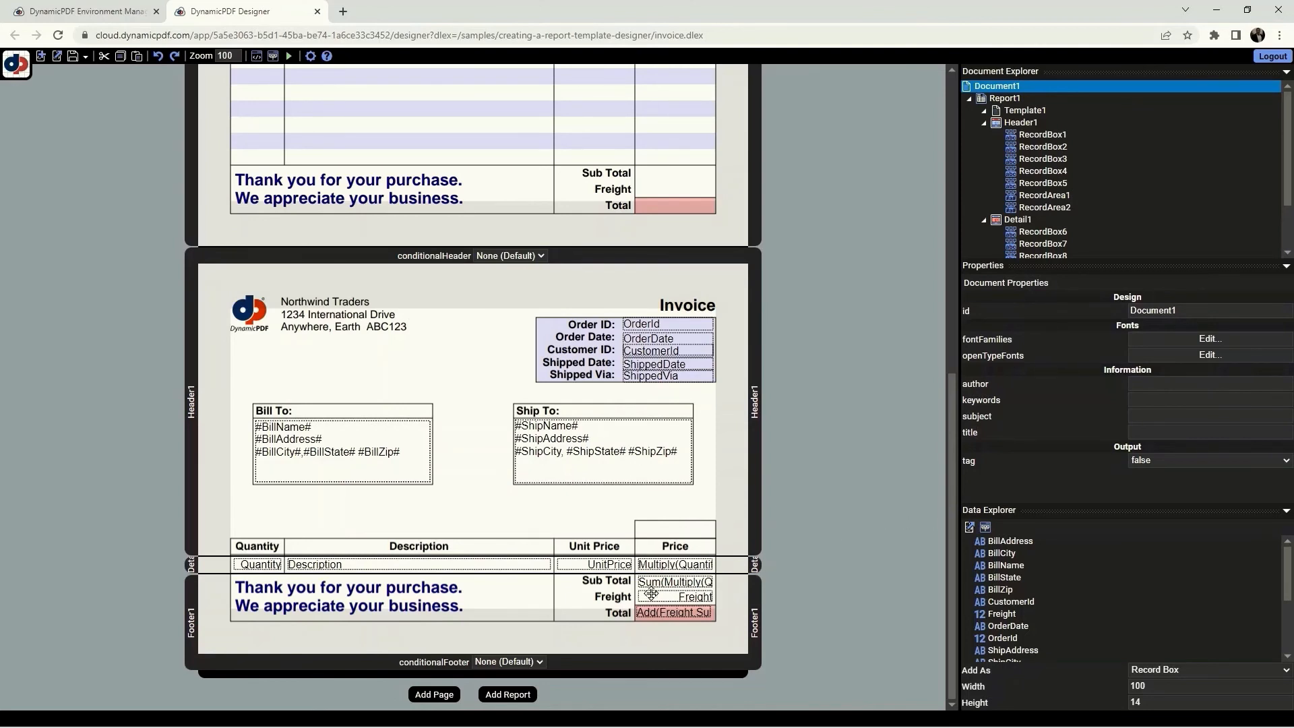
click(588, 662)
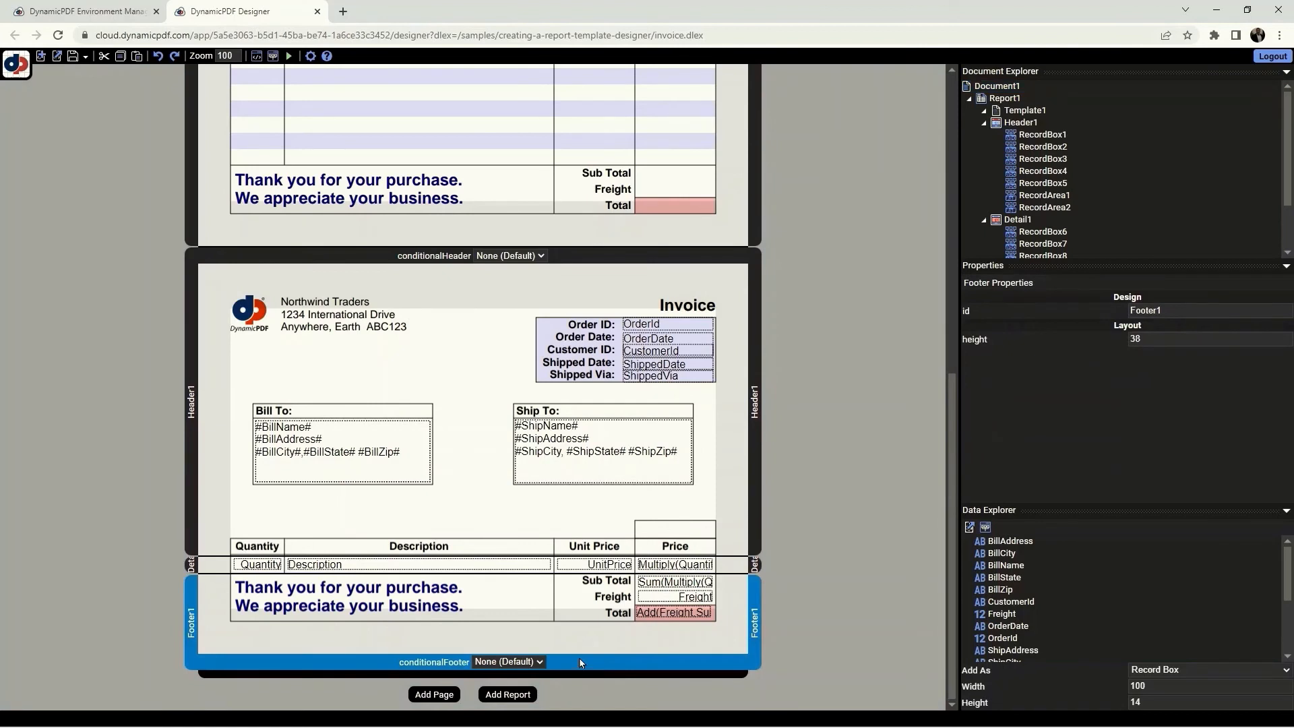
click(540, 663)
click(574, 664)
right_click(574, 664)
click(631, 704)
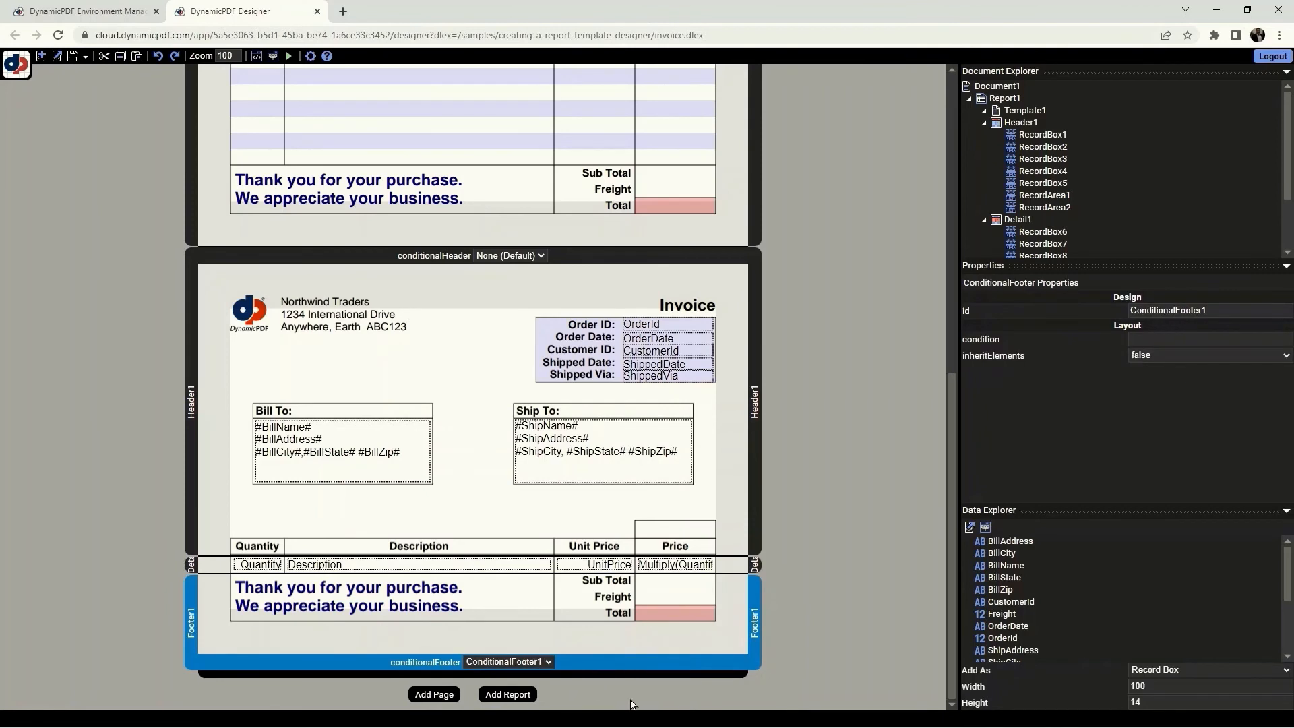
- Move the Sub Total, Freight and Total record boxes from the default footer into ConditionalFooter1
click(540, 660)
click(538, 675)
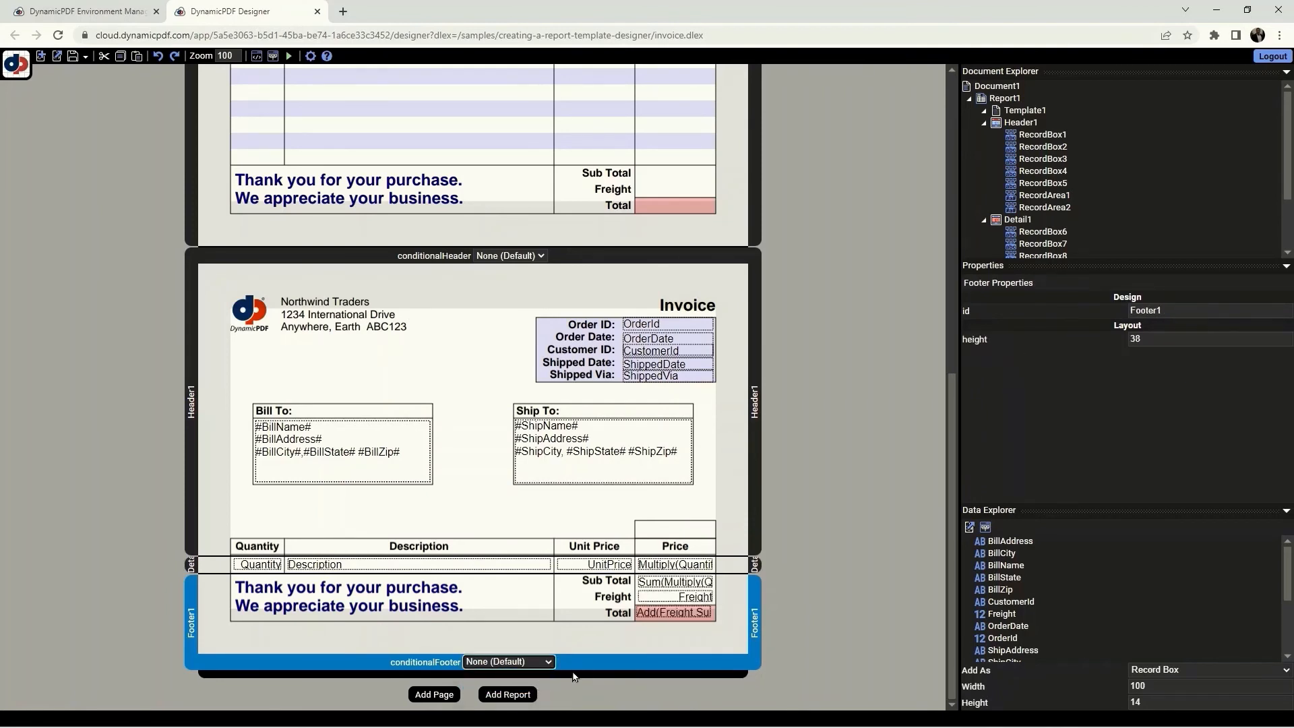
click(674, 582)
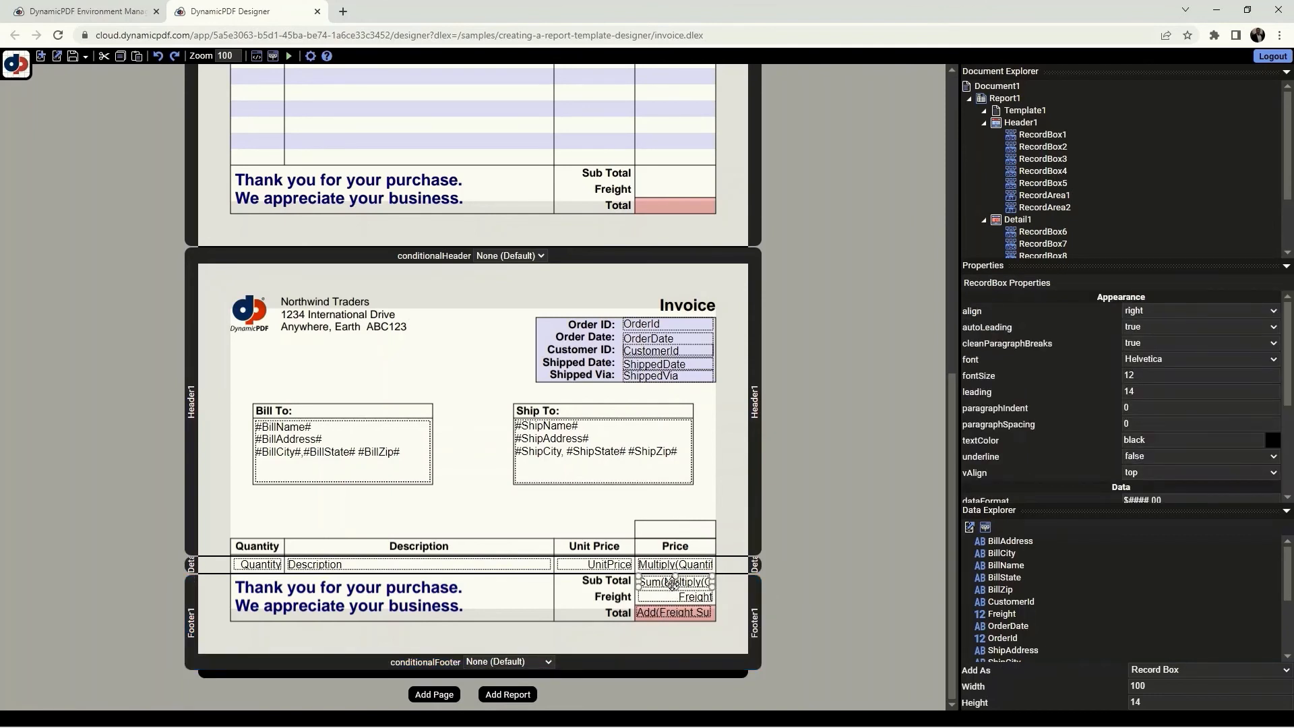
ctrl+click(683, 593)
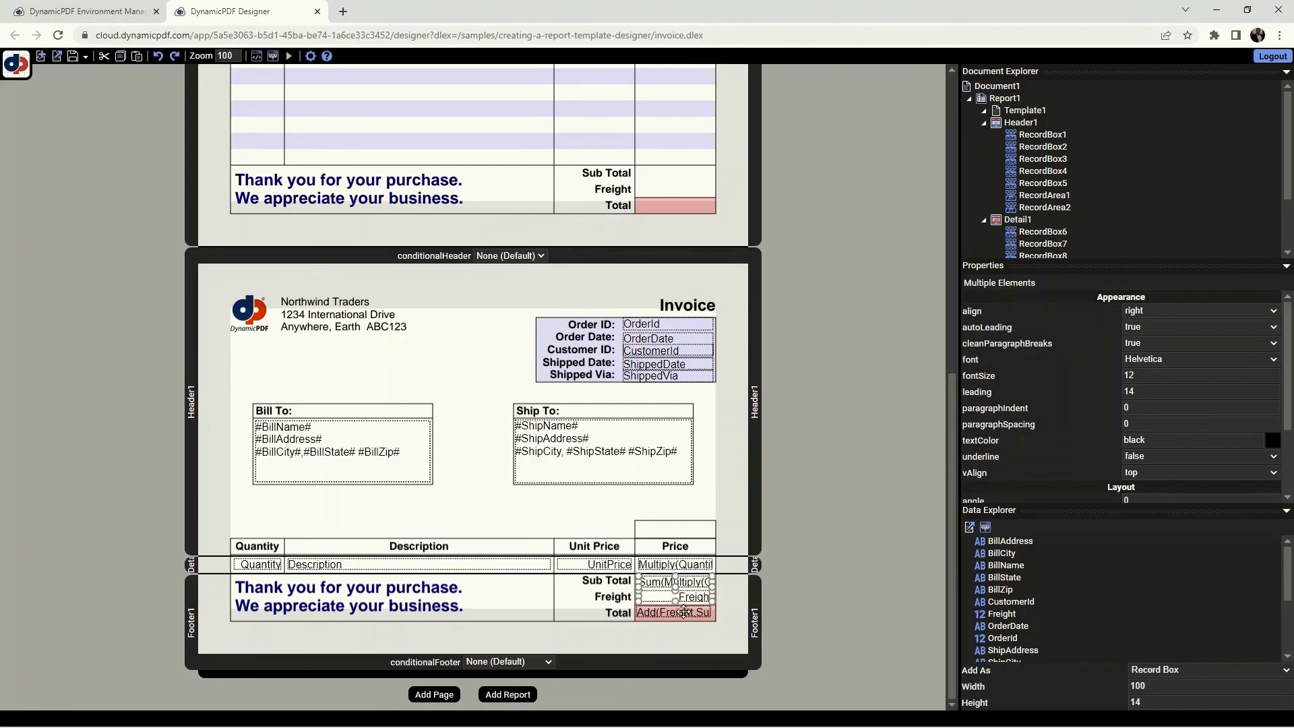
ctrl+click(682, 613)
click(683, 612)
click(540, 661)
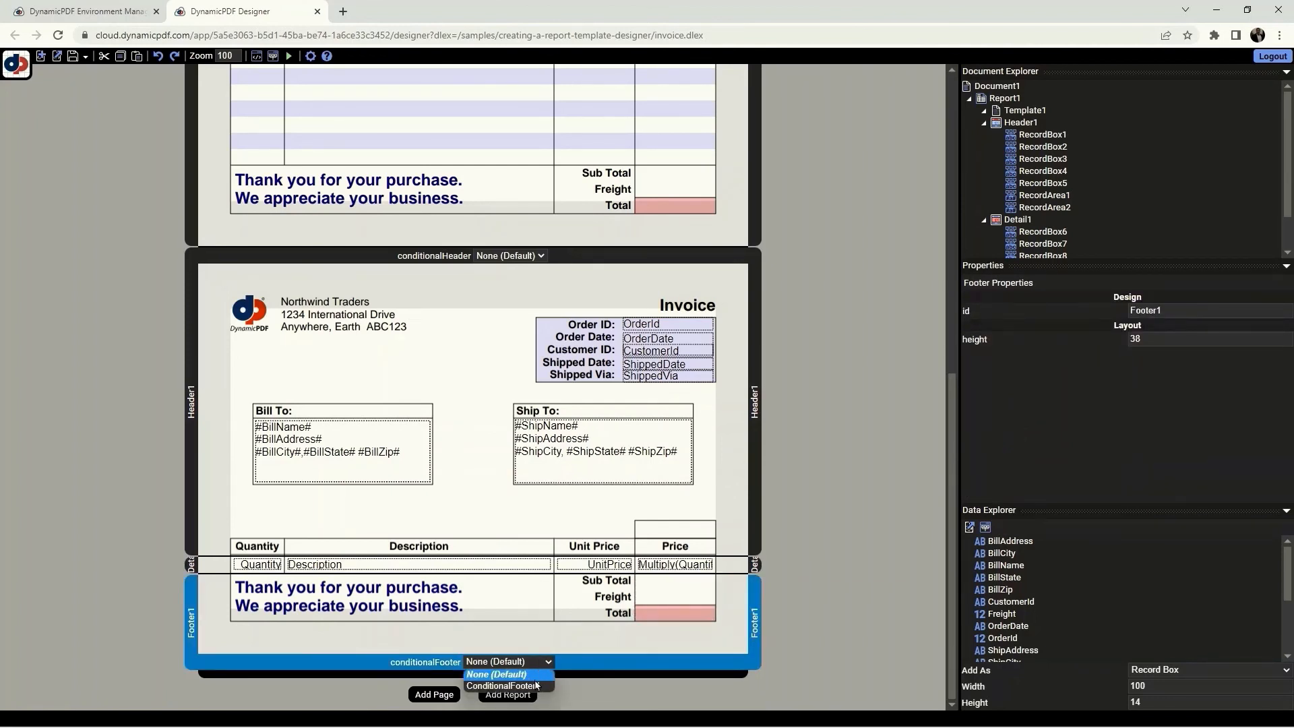
click(538, 685)
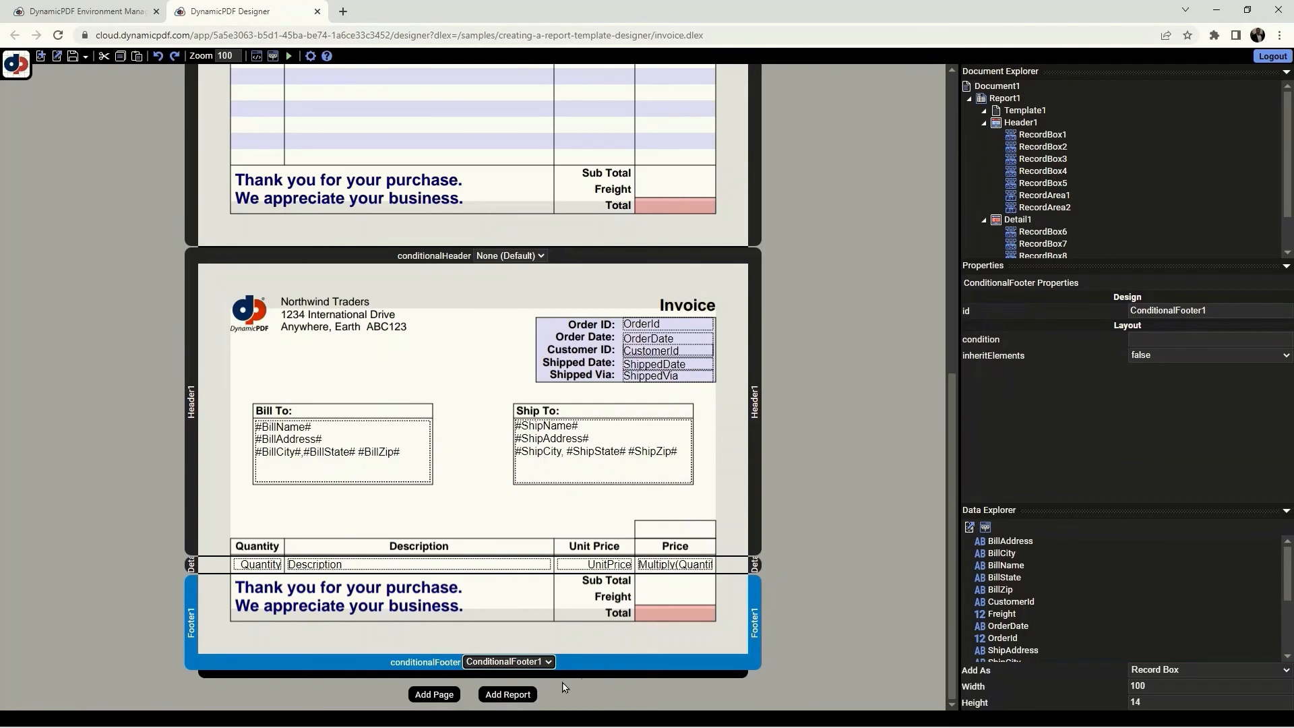
click(649, 591)
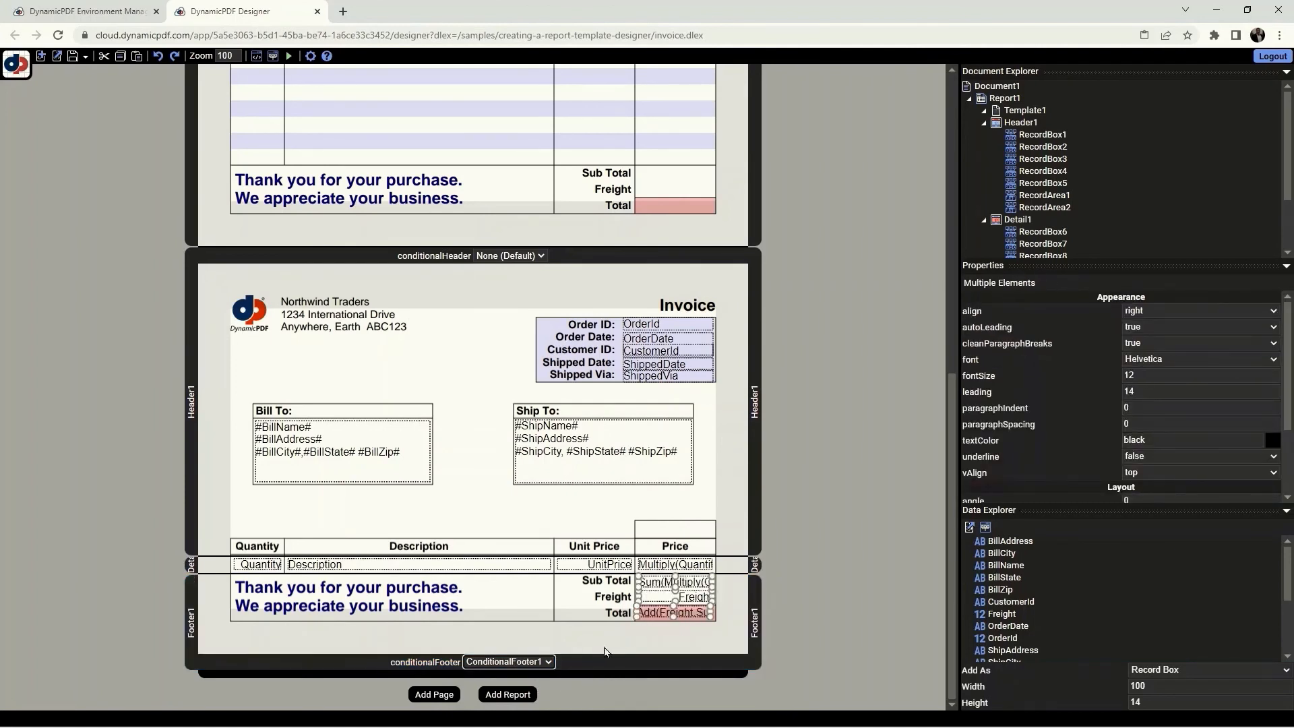
click(646, 637)
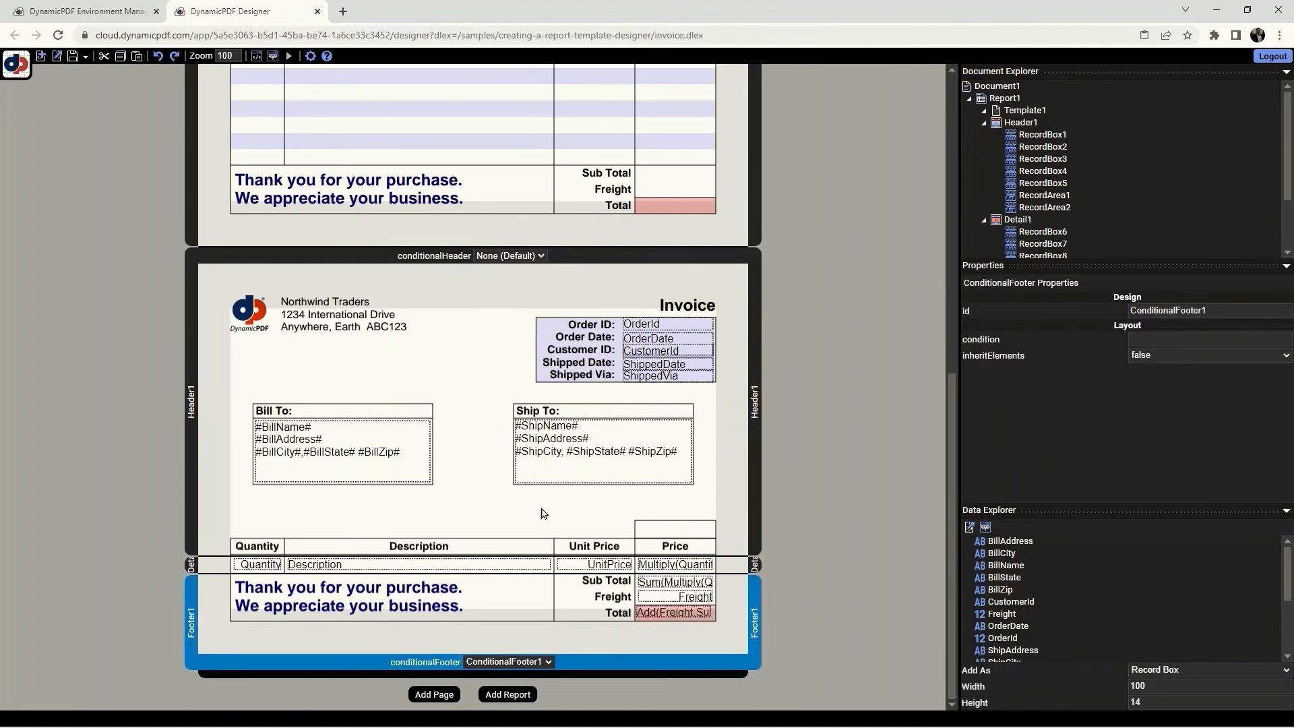
- Save the report layout and set ConditionalFooter1's condition to LastPage
click(73, 56)
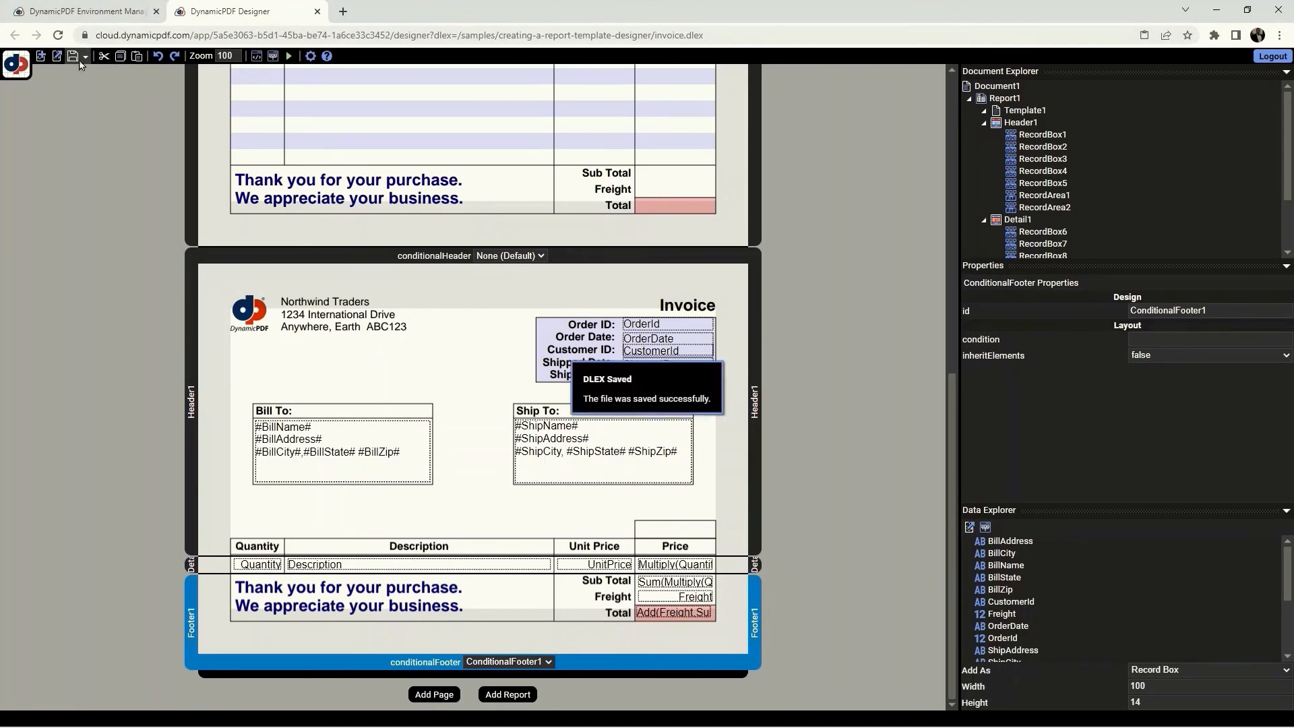
click(1160, 339)
text(La)
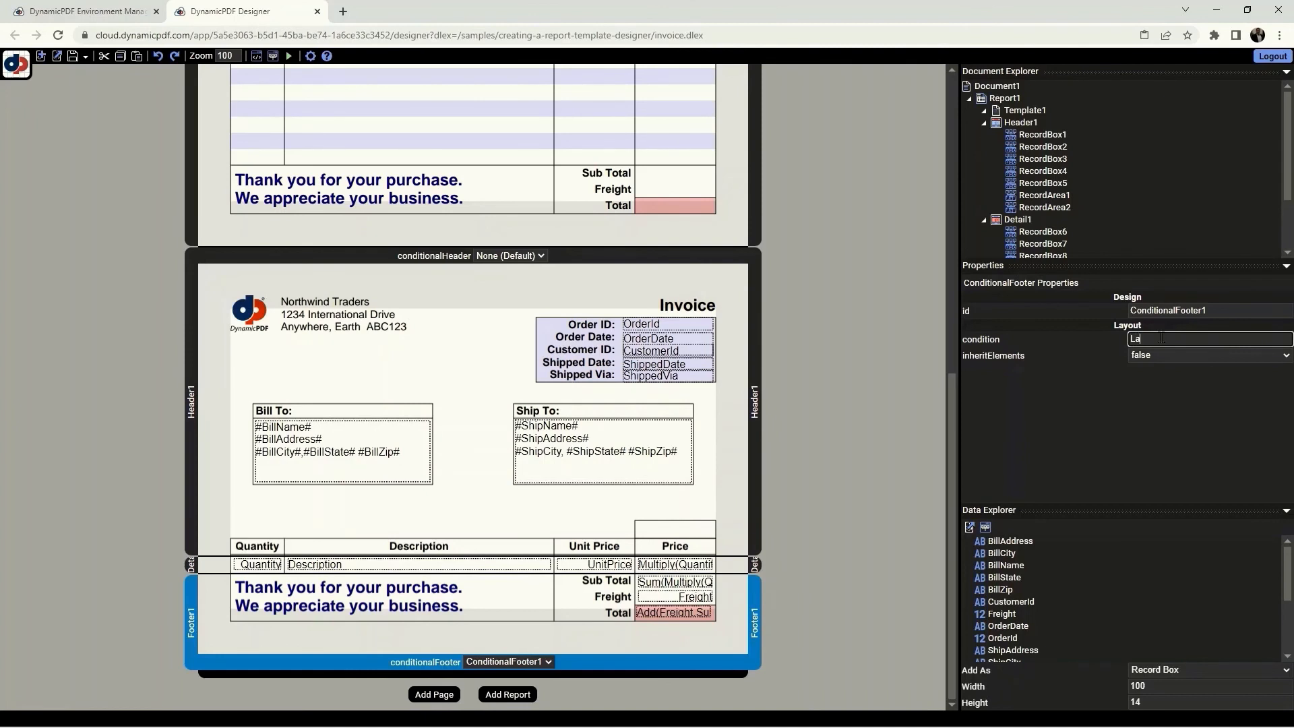
text(stPage)
click(1030, 408)
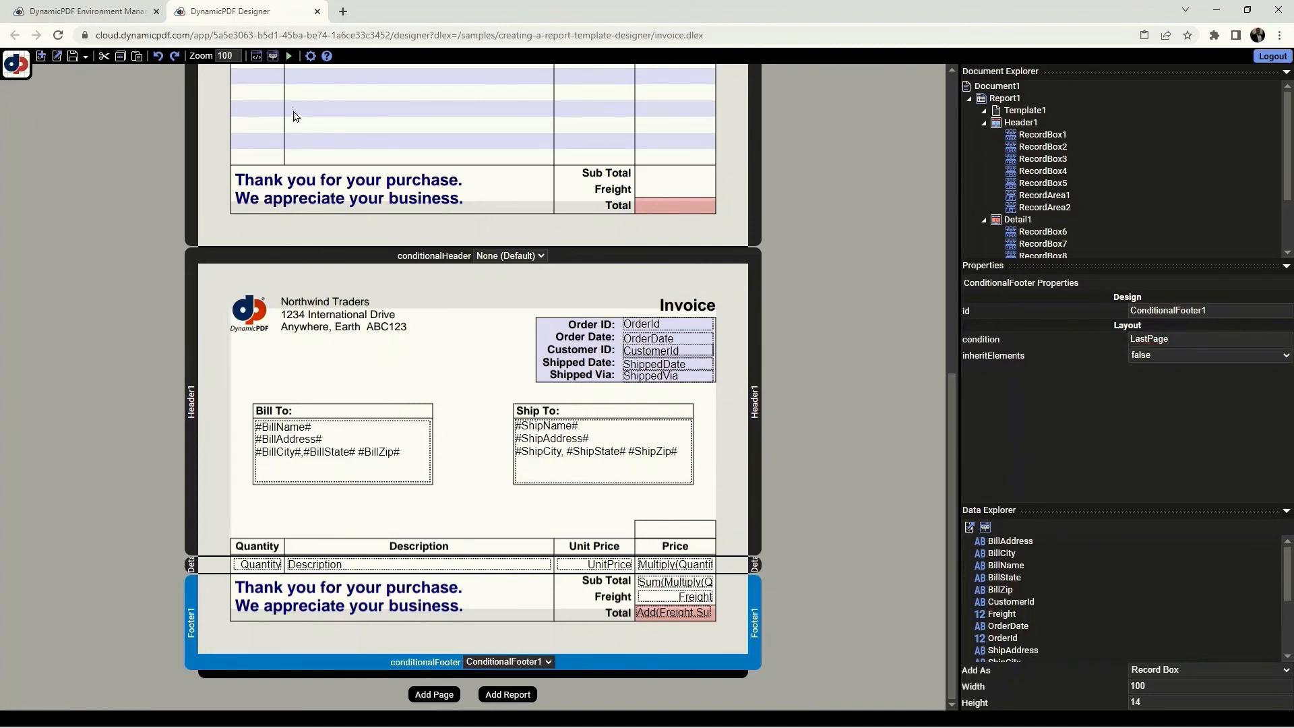
- Run the report and compare the footer totals and line items across both PDF pages
click(288, 55)
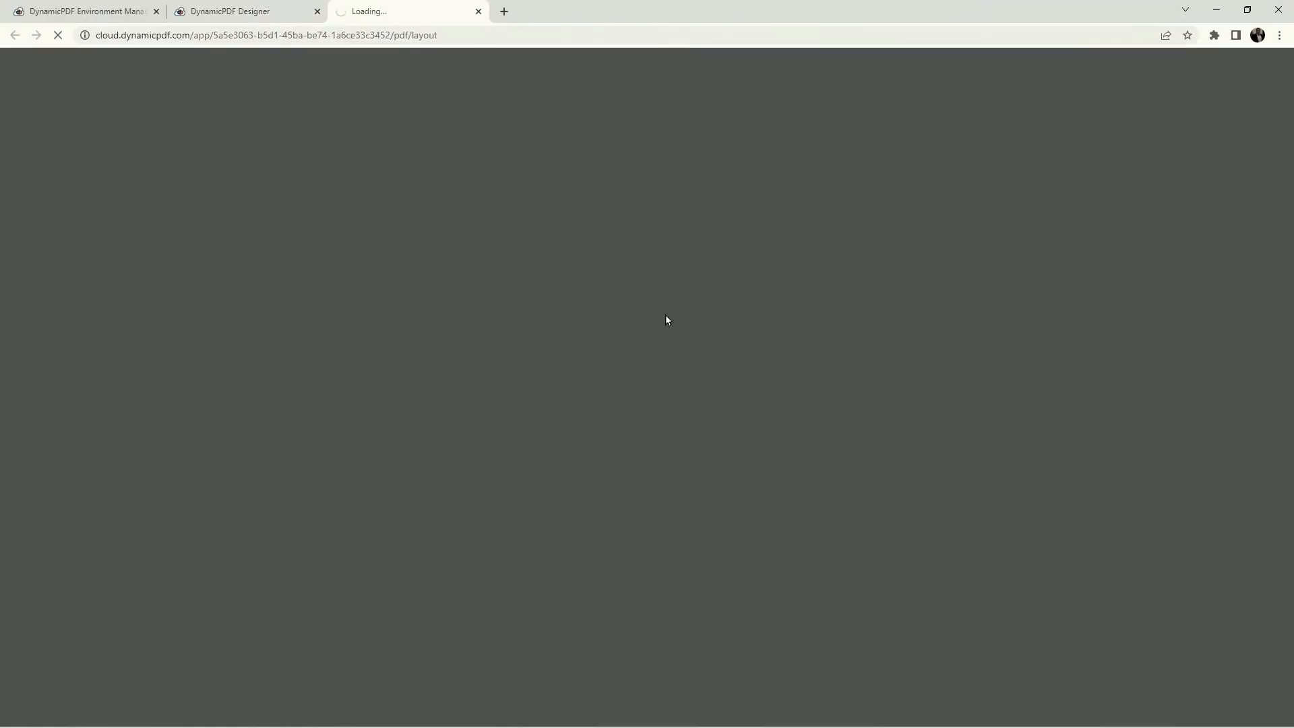
scroll(666, 315, down, 4)
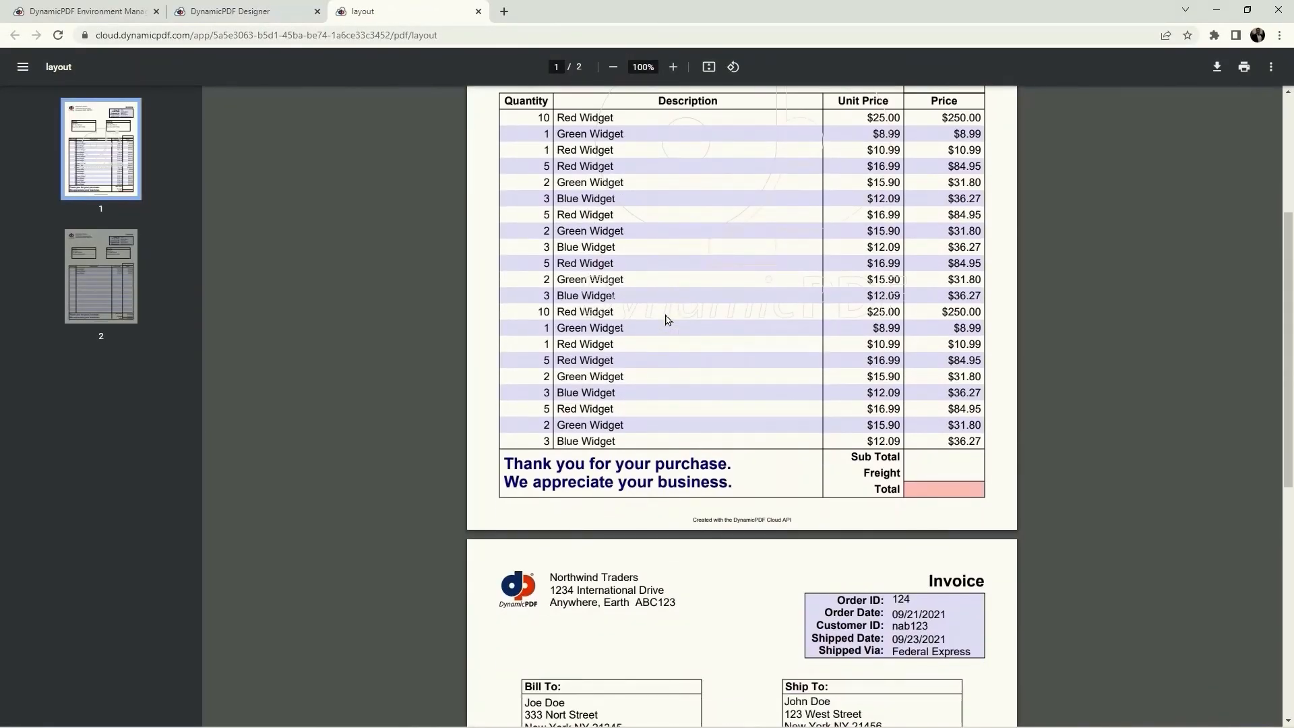
scroll(666, 319, down, 6)
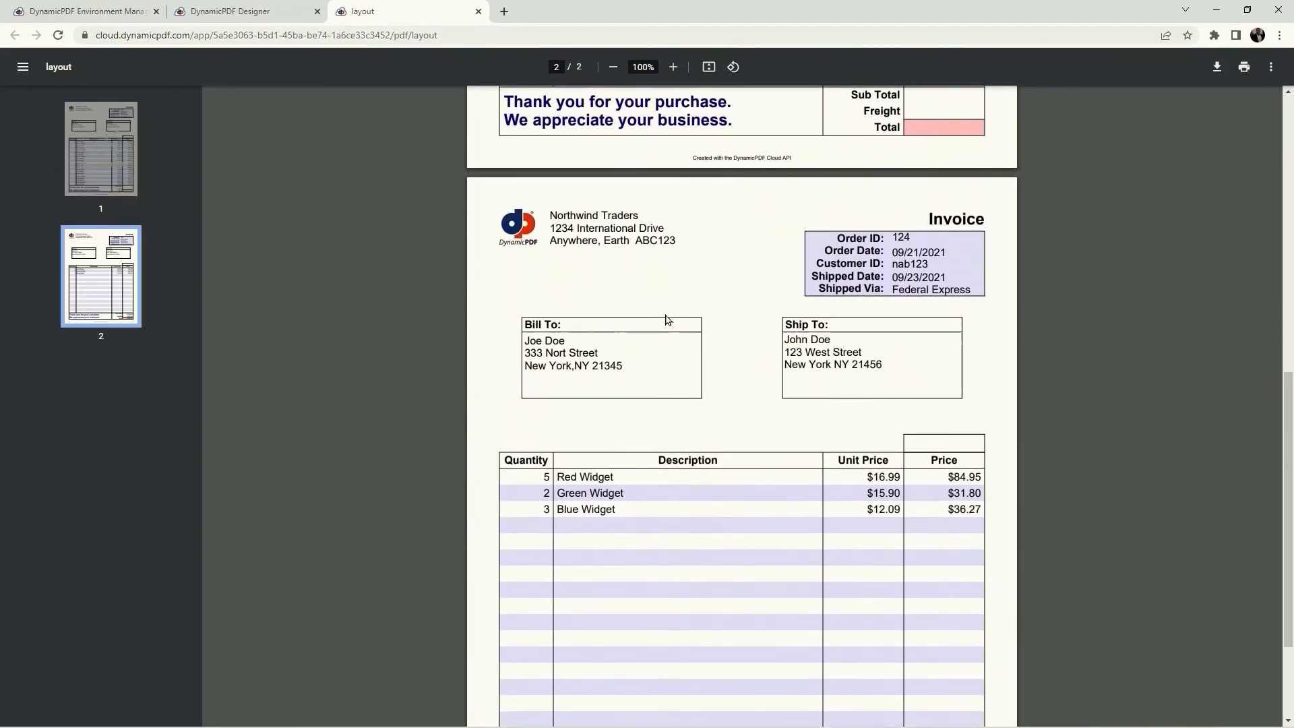
scroll(667, 319, down, 2)
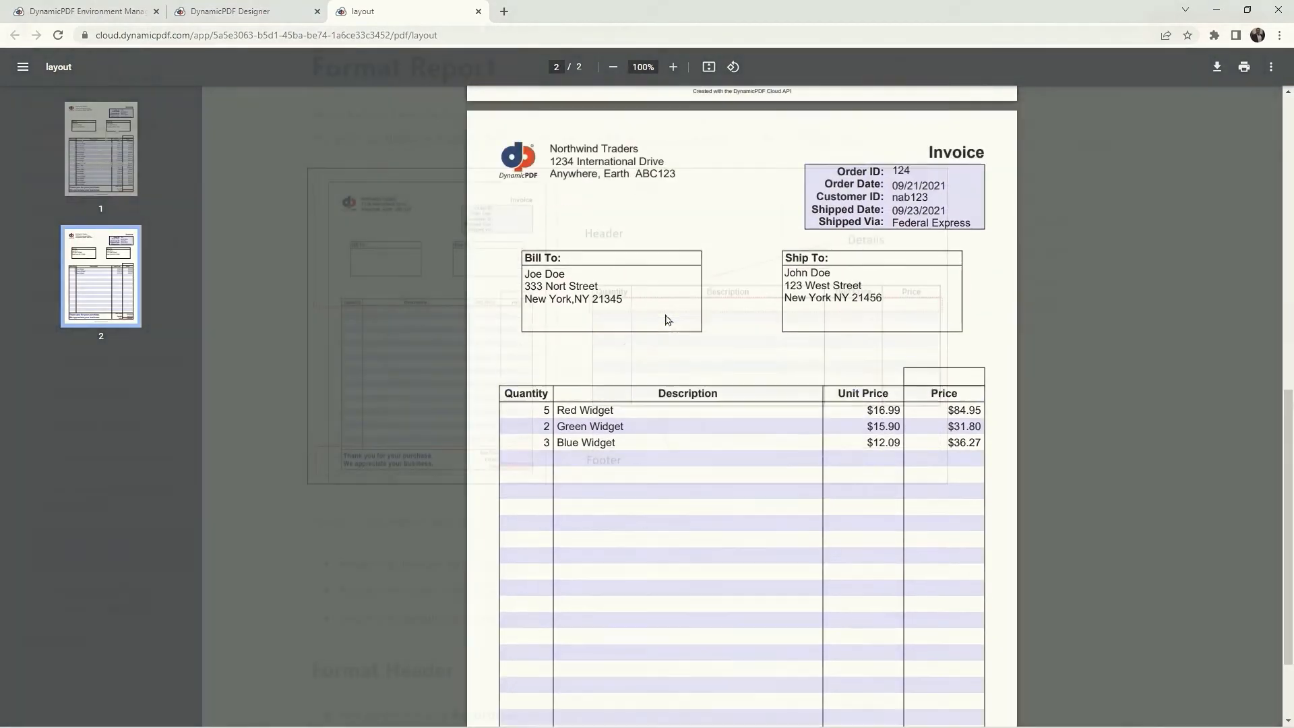
- Review the operators and functions reference on the Designer Expressions page of the DynamicPDF Cloud API documentation
scroll(667, 320, down, 2)
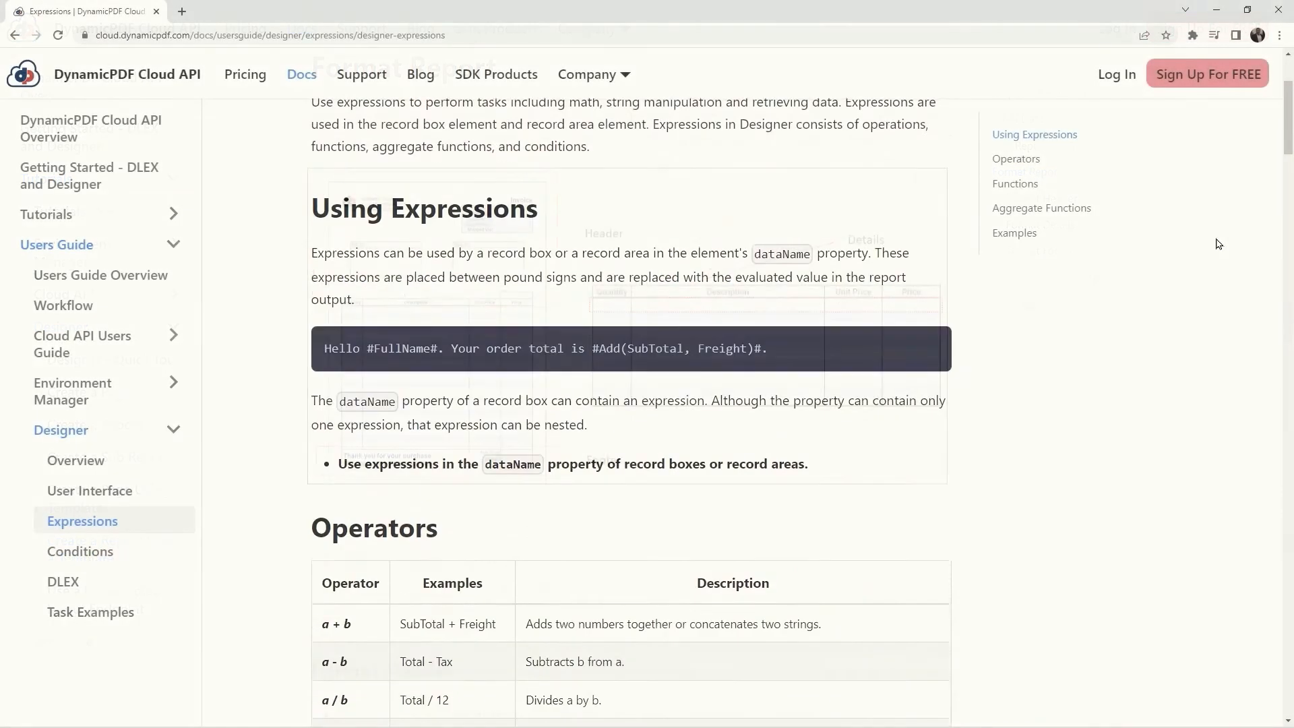
scroll(1214, 247, down, 7)
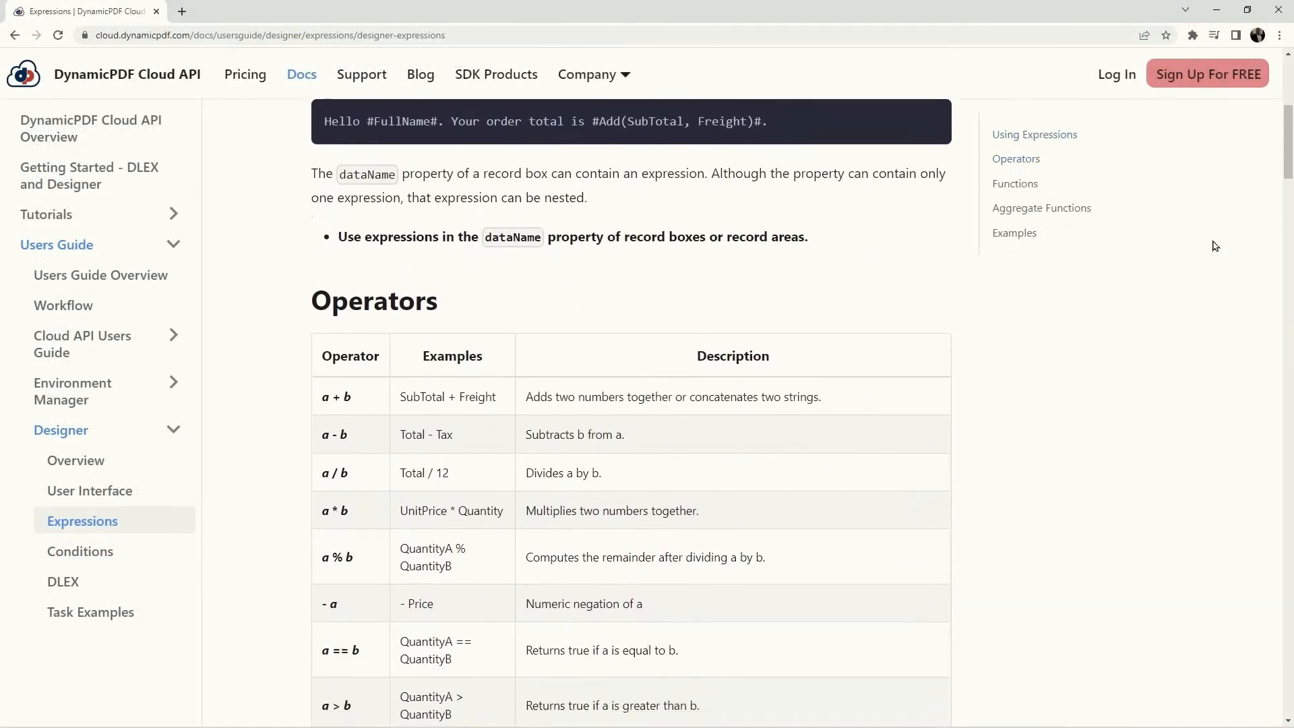
scroll(1214, 246, down, 8)
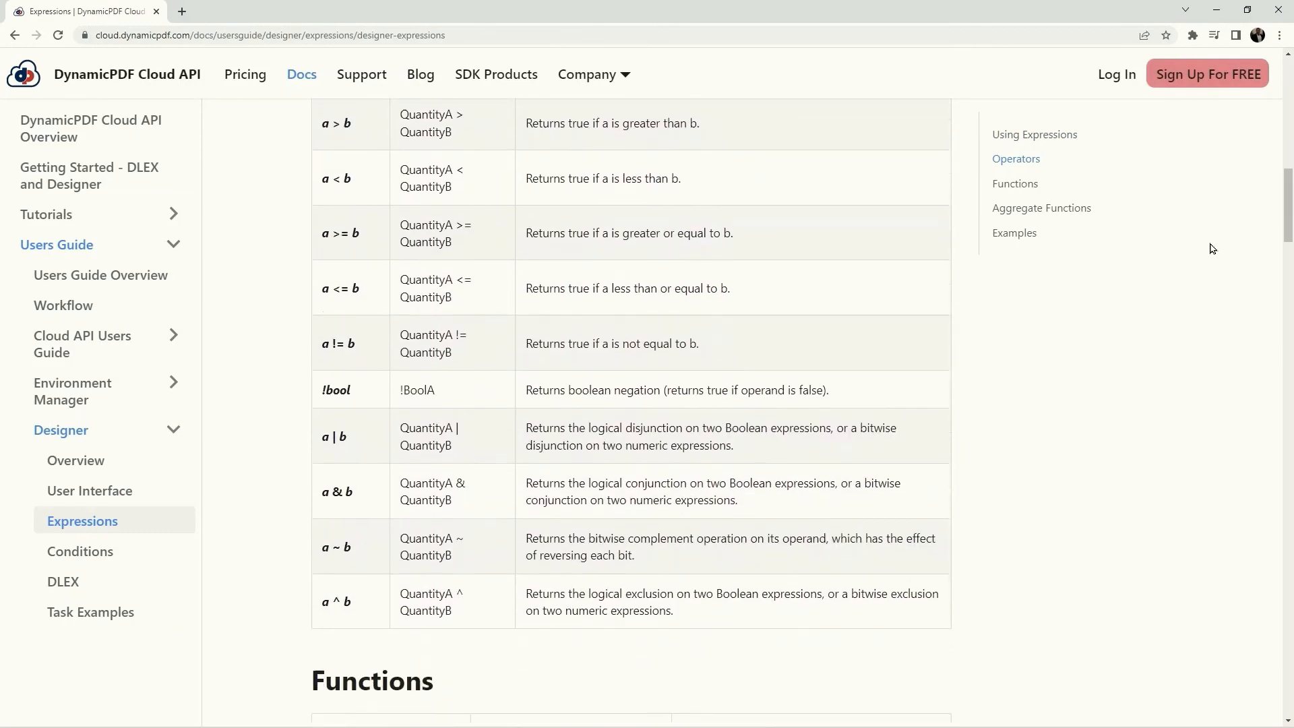
scroll(1210, 249, down, 15)
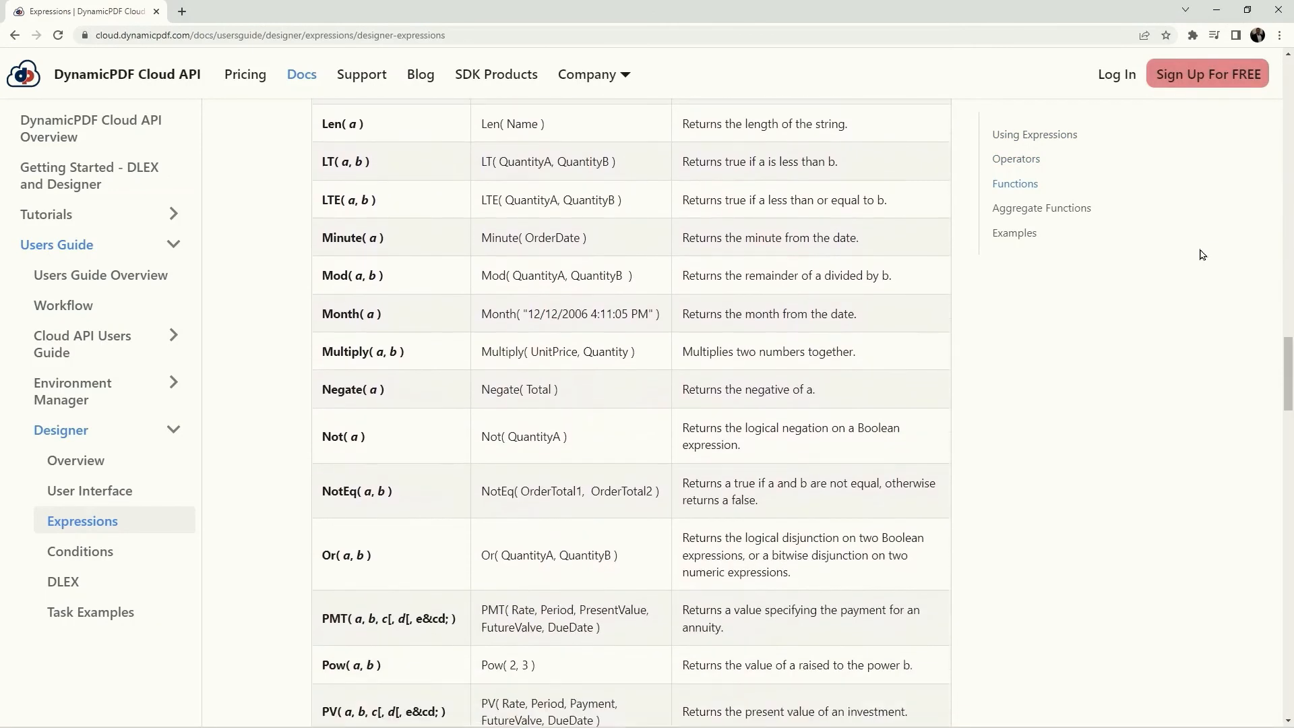
scroll(1200, 254, down, 11)
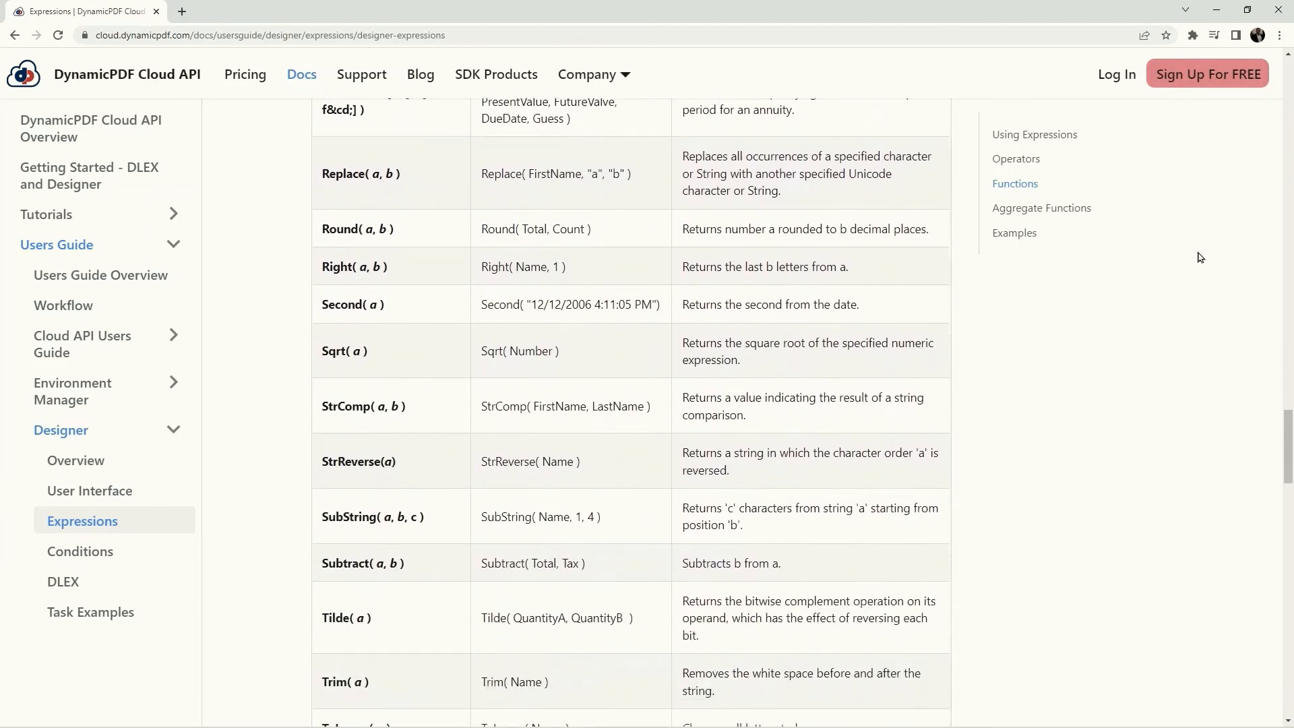